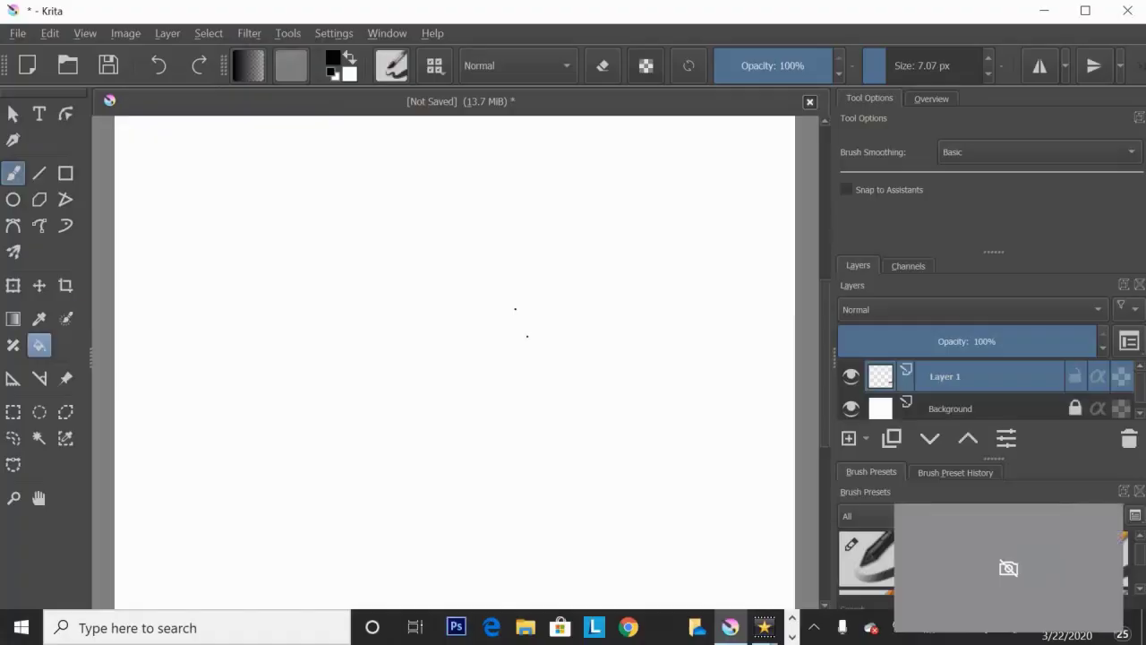
Step: Add a layer and set up an enlarged freehand brush with a salmon-pink colour
{"action": "left_click", "coordinate": [527, 336]}
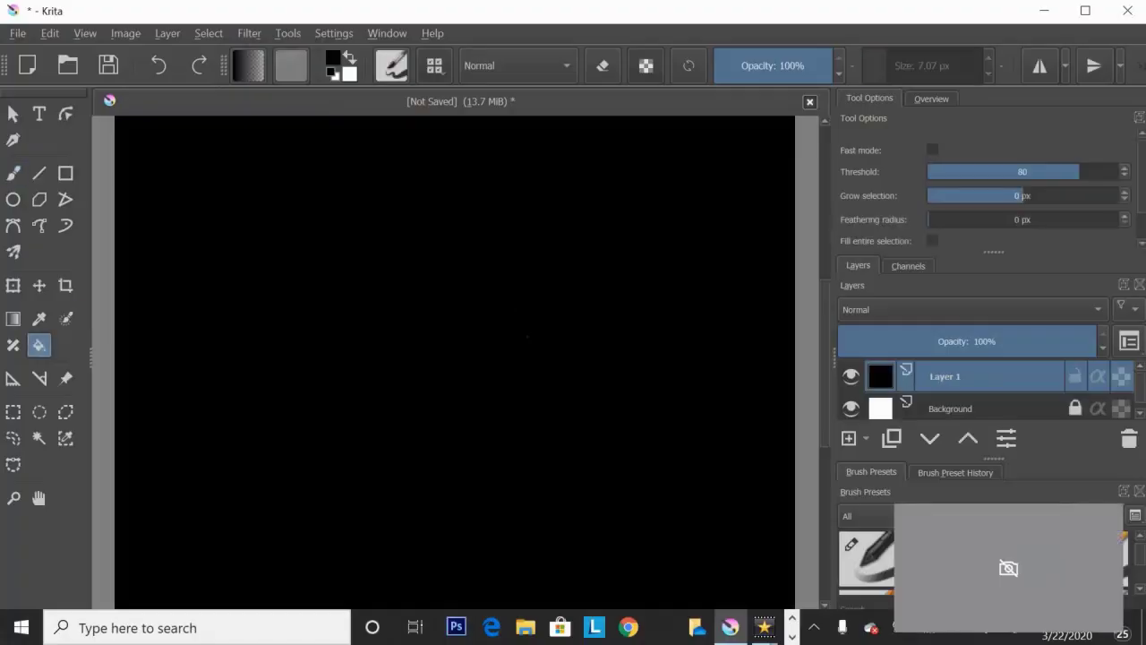
{"action": "key", "text": "b"}
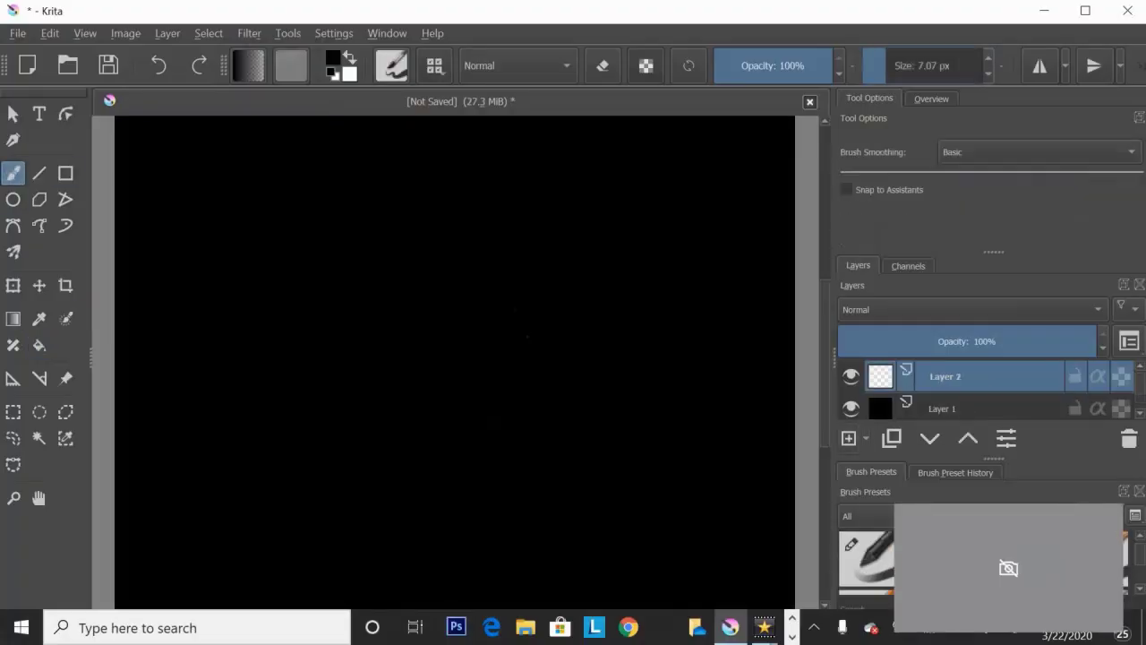
{"action": "left_click_drag", "start_coordinate": [703, 169], "coordinate": [761, 161]}
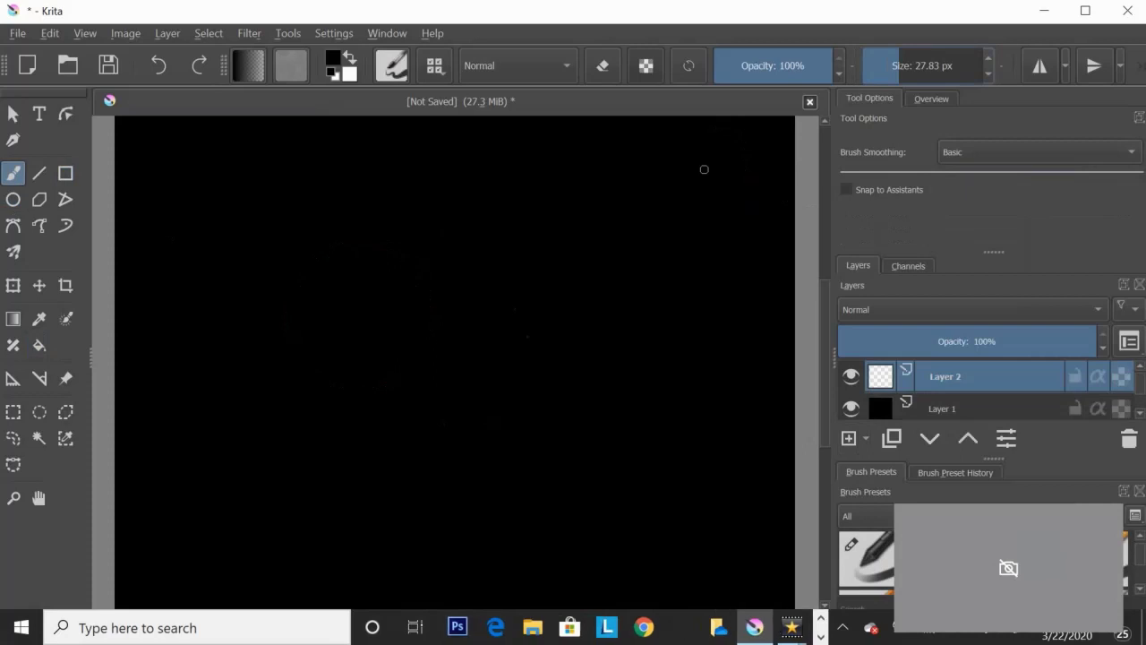
{"action": "left_click", "coordinate": [951, 65]}
{"action": "left_click", "coordinate": [332, 58]}
{"action": "left_click", "coordinate": [716, 558]}
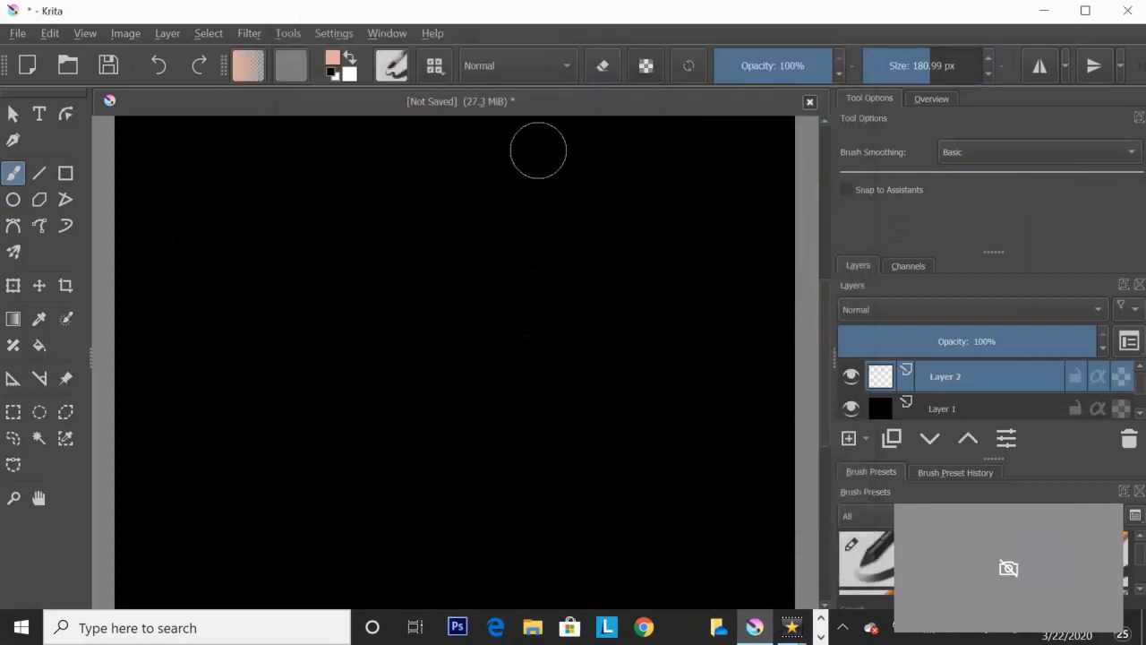
Step: Paint large salmon-pink blobs across the top, middle and bottom over the black
{"action": "mouse_move", "coordinate": [537, 149]}
{"action": "left_mouse_down"}
{"action": "mouse_move", "coordinate": [716, 179]}
{"action": "mouse_move", "coordinate": [639, 266]}
{"action": "mouse_move", "coordinate": [720, 354]}
{"action": "left_mouse_up"}
{"action": "mouse_move", "coordinate": [143, 345]}
{"action": "left_mouse_down"}
{"action": "mouse_move", "coordinate": [187, 494]}
{"action": "mouse_move", "coordinate": [268, 525]}
{"action": "mouse_move", "coordinate": [336, 444]}
{"action": "left_mouse_up"}
{"action": "mouse_move", "coordinate": [538, 582]}
{"action": "left_mouse_down"}
{"action": "mouse_move", "coordinate": [714, 596]}
{"action": "mouse_move", "coordinate": [660, 568]}
{"action": "left_mouse_up"}
{"action": "mouse_move", "coordinate": [134, 179]}
{"action": "left_mouse_down"}
{"action": "mouse_move", "coordinate": [256, 128]}
{"action": "mouse_move", "coordinate": [409, 169]}
{"action": "left_mouse_up"}
Step: Soften the salmon into smoky dark patches with a soft eraser, then add an empty layer
{"action": "key", "text": "/"}
{"action": "key", "text": "e"}
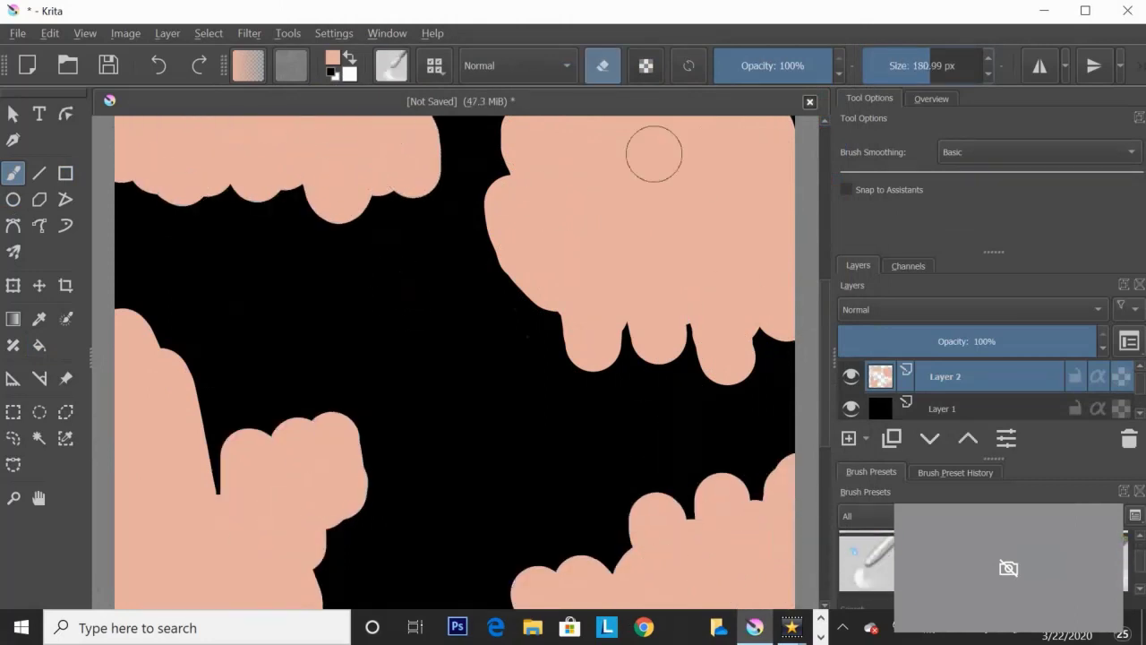
{"action": "mouse_move", "coordinate": [653, 153]}
{"action": "left_mouse_down"}
{"action": "mouse_move", "coordinate": [776, 332]}
{"action": "mouse_move", "coordinate": [596, 244]}
{"action": "mouse_move", "coordinate": [558, 289]}
{"action": "mouse_move", "coordinate": [519, 268]}
{"action": "mouse_move", "coordinate": [619, 169]}
{"action": "mouse_move", "coordinate": [372, 162]}
{"action": "mouse_move", "coordinate": [274, 189]}
{"action": "mouse_move", "coordinate": [220, 171]}
{"action": "mouse_move", "coordinate": [289, 230]}
{"action": "mouse_move", "coordinate": [183, 327]}
{"action": "mouse_move", "coordinate": [206, 502]}
{"action": "mouse_move", "coordinate": [185, 313]}
{"action": "mouse_move", "coordinate": [346, 486]}
{"action": "mouse_move", "coordinate": [374, 591]}
{"action": "mouse_move", "coordinate": [673, 550]}
{"action": "mouse_move", "coordinate": [460, 491]}
{"action": "mouse_move", "coordinate": [200, 238]}
{"action": "mouse_move", "coordinate": [423, 542]}
{"action": "mouse_move", "coordinate": [663, 340]}
{"action": "mouse_move", "coordinate": [421, 359]}
{"action": "mouse_move", "coordinate": [224, 295]}
{"action": "mouse_move", "coordinate": [206, 215]}
{"action": "left_mouse_up"}
{"action": "left_click_drag", "start_coordinate": [451, 521], "coordinate": [430, 524]}
{"action": "key", "text": "Insert"}
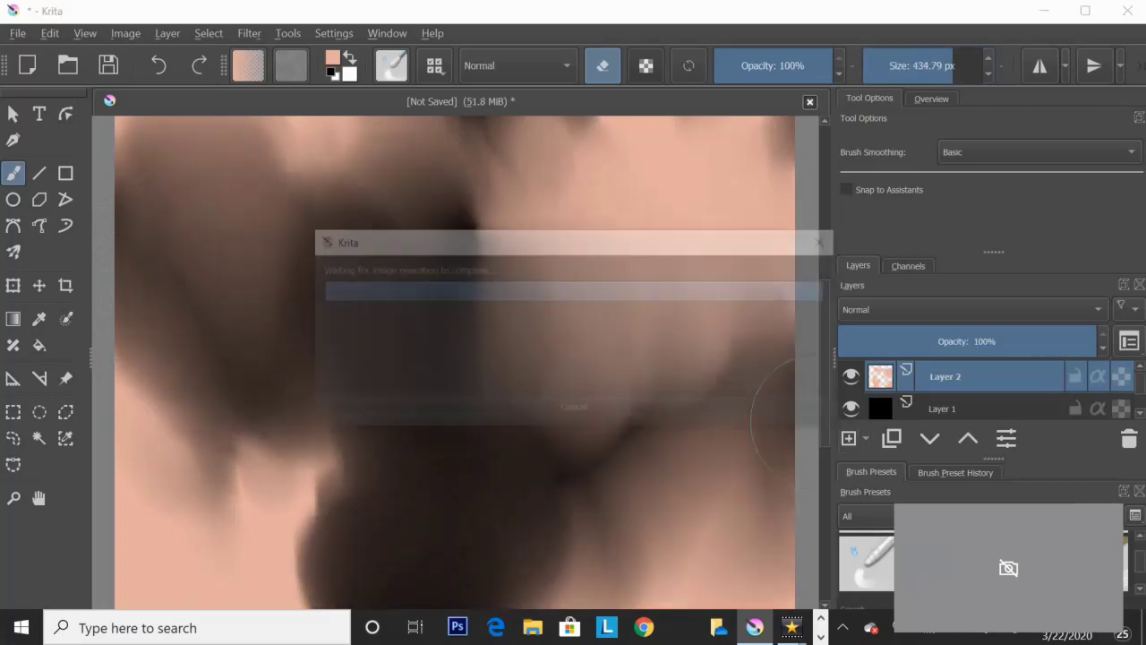
{"action": "scroll", "coordinate": [866, 562], "scroll_direction": "down", "scroll_amount": 3}
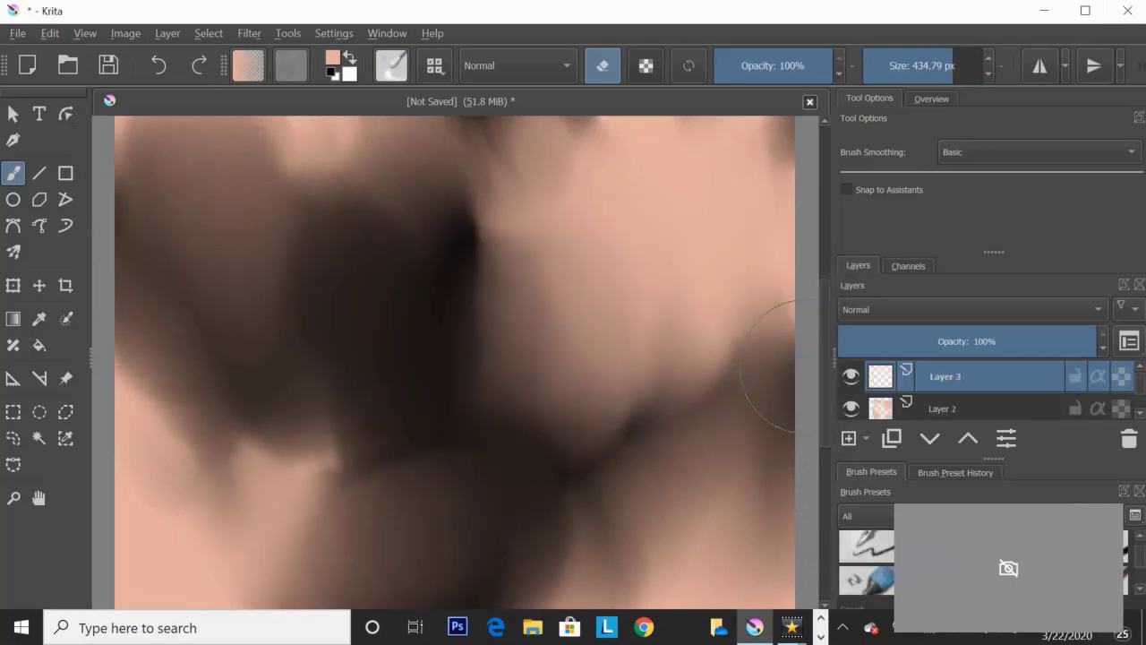
{"action": "left_click", "coordinate": [866, 562]}
Step: Paint a dark red-brown band across the canvas
{"action": "left_click", "coordinate": [332, 58]}
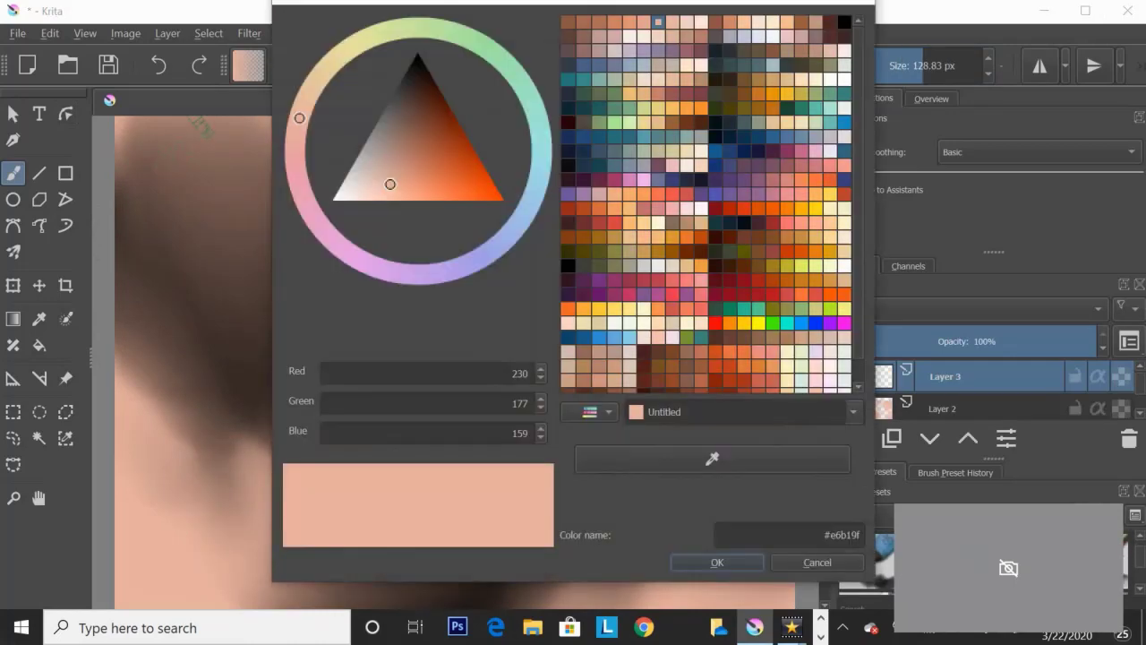
{"action": "left_click", "coordinate": [435, 84]}
{"action": "left_click", "coordinate": [722, 561]}
{"action": "mouse_move", "coordinate": [134, 233]}
{"action": "left_mouse_down"}
{"action": "mouse_move", "coordinate": [274, 353]}
{"action": "mouse_move", "coordinate": [745, 286]}
{"action": "mouse_move", "coordinate": [554, 334]}
{"action": "left_mouse_up"}
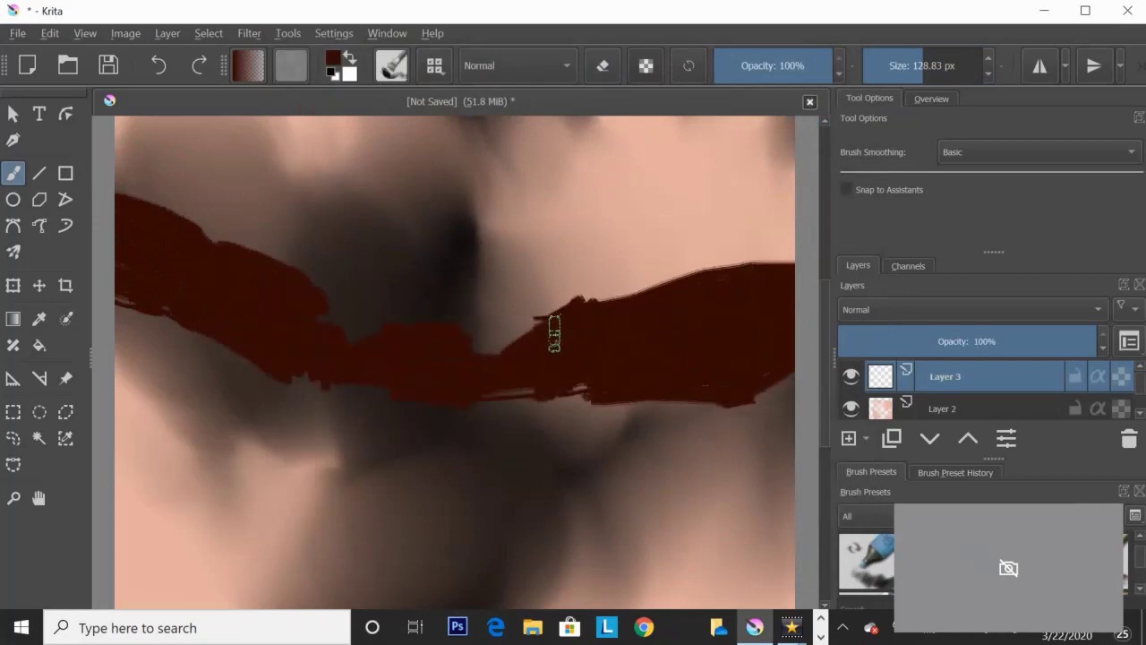
Step: Paint bright orange strokes over the red band and blend them with a soft eraser
{"action": "left_click", "coordinate": [332, 58]}
{"action": "left_click", "coordinate": [780, 237]}
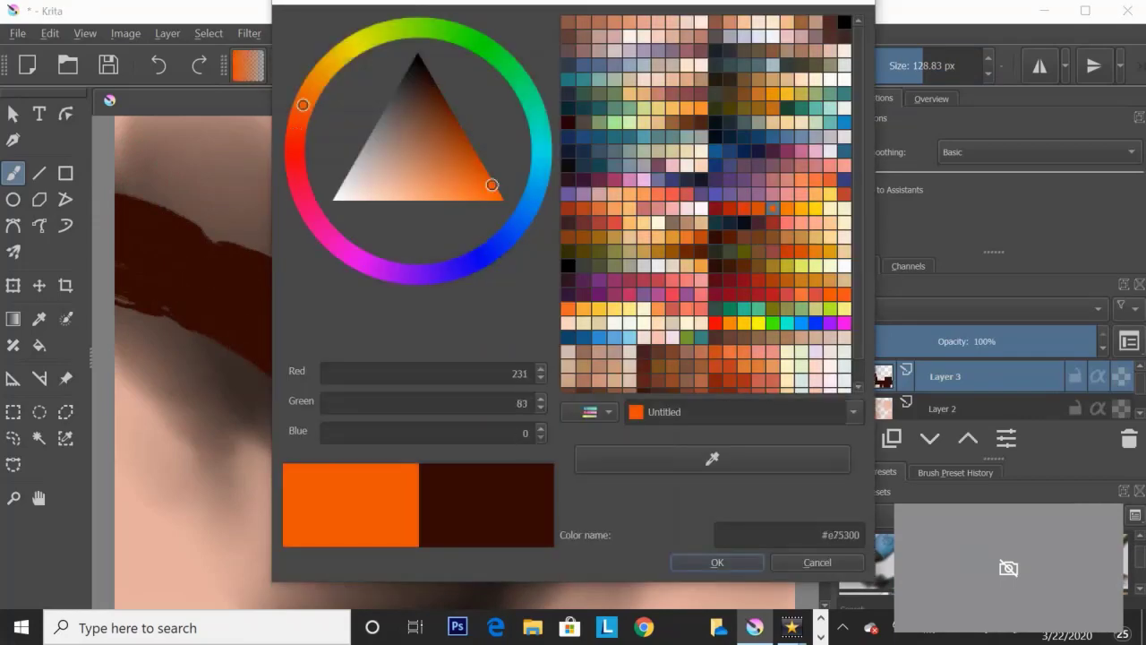
{"action": "left_click", "coordinate": [722, 561]}
{"action": "left_click_drag", "start_coordinate": [269, 246], "coordinate": [434, 336]}
{"action": "left_click_drag", "start_coordinate": [537, 318], "coordinate": [421, 420]}
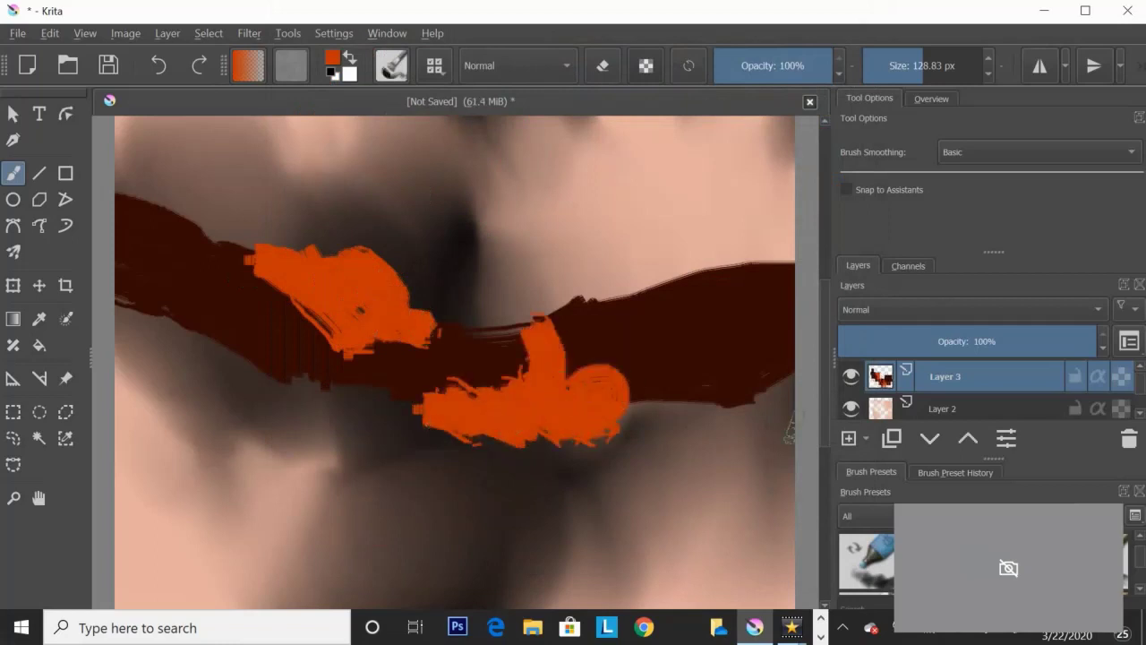
{"action": "key", "text": "slash"}
{"action": "key", "text": "e"}
{"action": "mouse_move", "coordinate": [662, 395]}
{"action": "left_mouse_down"}
{"action": "mouse_move", "coordinate": [511, 366]}
{"action": "mouse_move", "coordinate": [463, 433]}
{"action": "mouse_move", "coordinate": [307, 307]}
{"action": "mouse_move", "coordinate": [404, 277]}
{"action": "mouse_move", "coordinate": [295, 224]}
{"action": "mouse_move", "coordinate": [177, 211]}
{"action": "mouse_move", "coordinate": [403, 254]}
{"action": "left_mouse_up"}
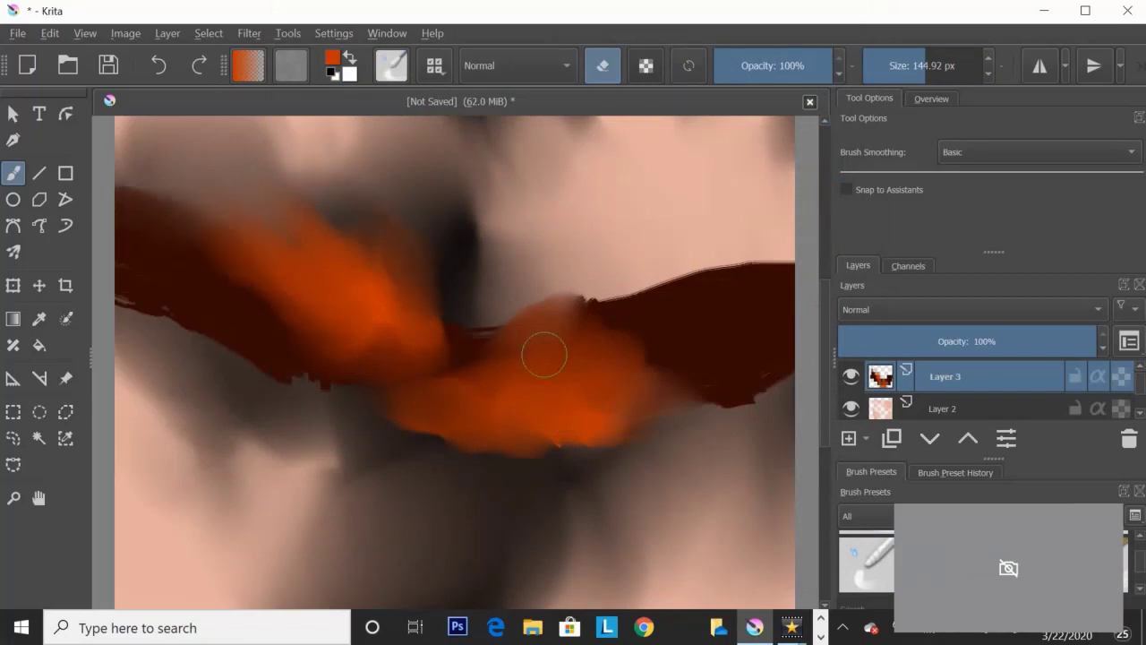
Step: With a hard-edged brush, paint near-black blocks left and right plus a central vertical stroke
{"action": "scroll", "coordinate": [866, 565], "scroll_direction": "down", "scroll_amount": 2}
{"action": "scroll", "coordinate": [867, 564], "scroll_direction": "down", "scroll_amount": 2}
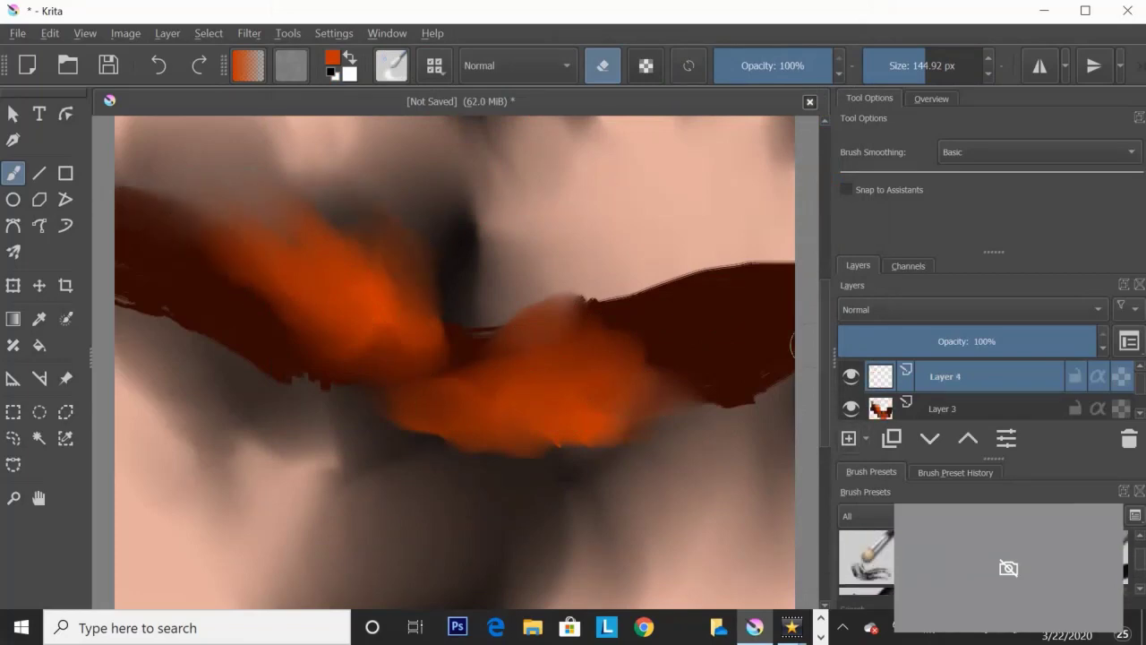
{"action": "scroll", "coordinate": [867, 564], "scroll_direction": "down", "scroll_amount": 2}
{"action": "scroll", "coordinate": [867, 565], "scroll_direction": "down", "scroll_amount": 2}
{"action": "scroll", "coordinate": [867, 565], "scroll_direction": "down", "scroll_amount": 2}
{"action": "scroll", "coordinate": [866, 564], "scroll_direction": "down", "scroll_amount": 2}
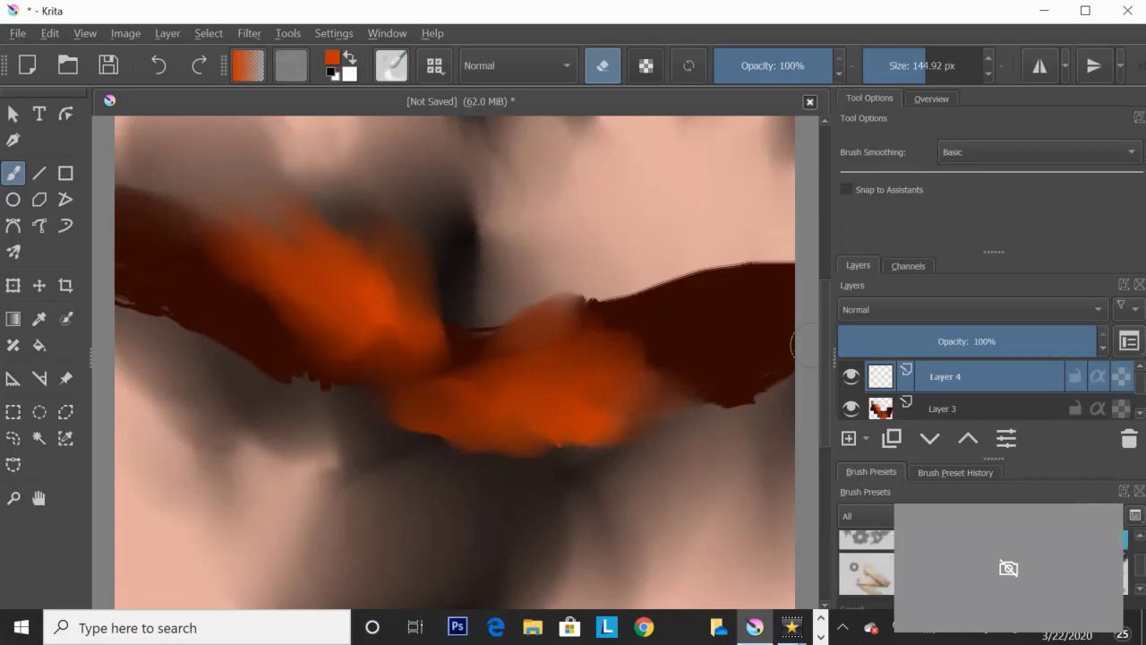
{"action": "scroll", "coordinate": [867, 564], "scroll_direction": "down", "scroll_amount": 2}
{"action": "scroll", "coordinate": [867, 564], "scroll_direction": "down", "scroll_amount": 1}
{"action": "left_click", "coordinate": [867, 550]}
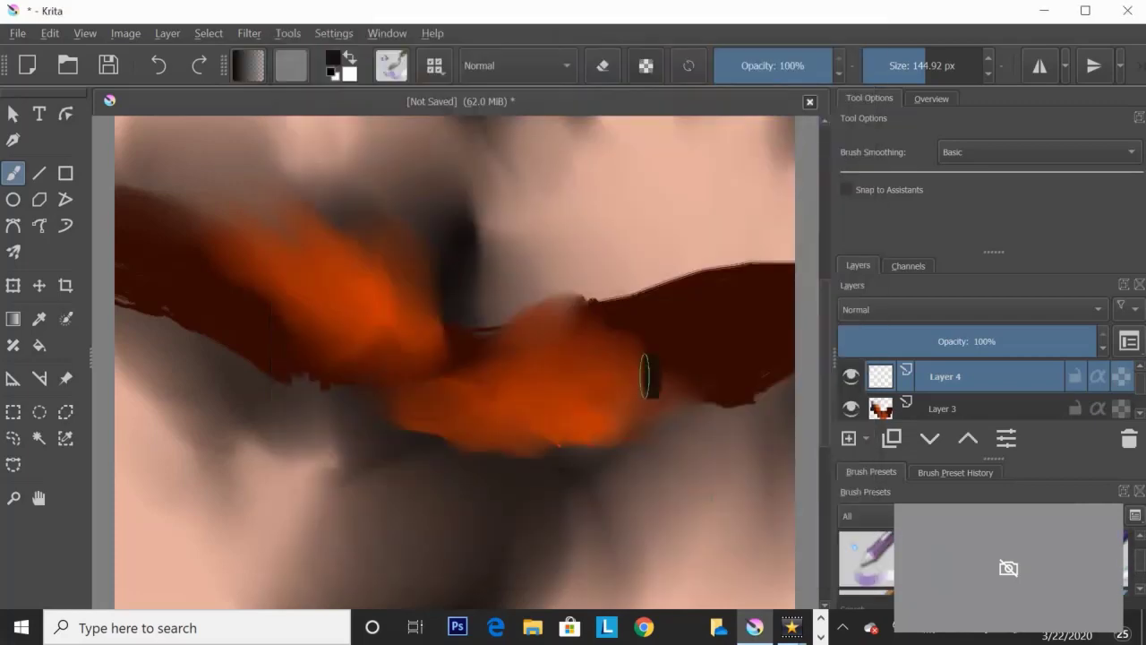
{"action": "left_click_drag", "start_coordinate": [643, 376], "coordinate": [645, 448]}
{"action": "mouse_move", "coordinate": [385, 367]}
{"action": "left_mouse_down"}
{"action": "mouse_move", "coordinate": [281, 405]}
{"action": "mouse_move", "coordinate": [367, 435]}
{"action": "left_mouse_up"}
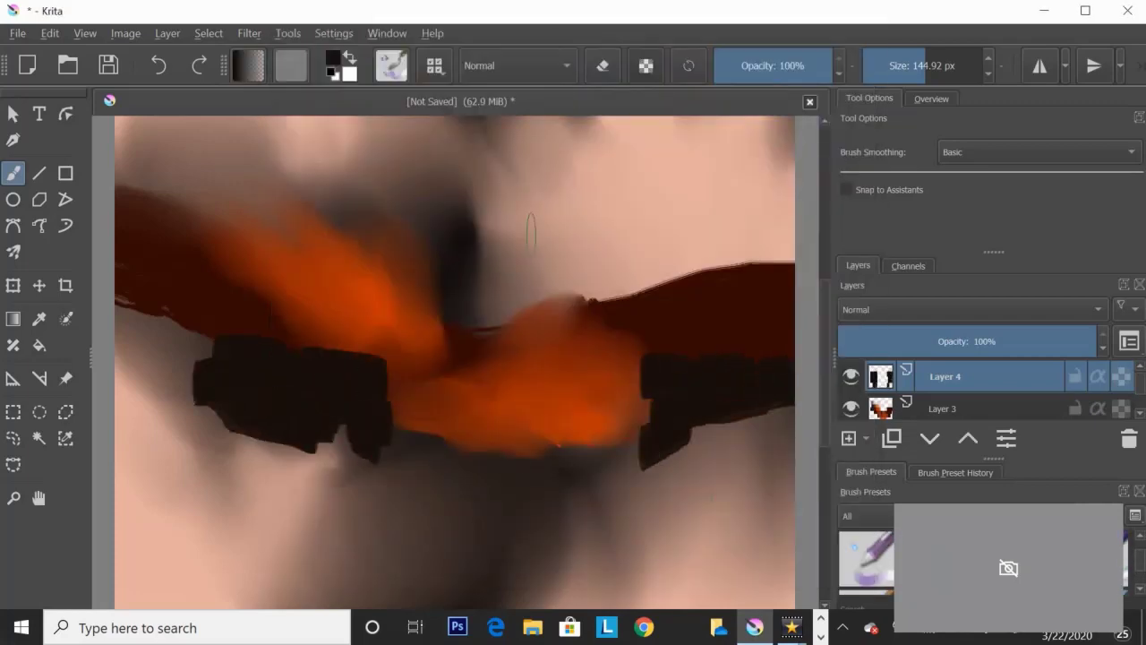
{"action": "left_click_drag", "start_coordinate": [505, 210], "coordinate": [496, 253]}
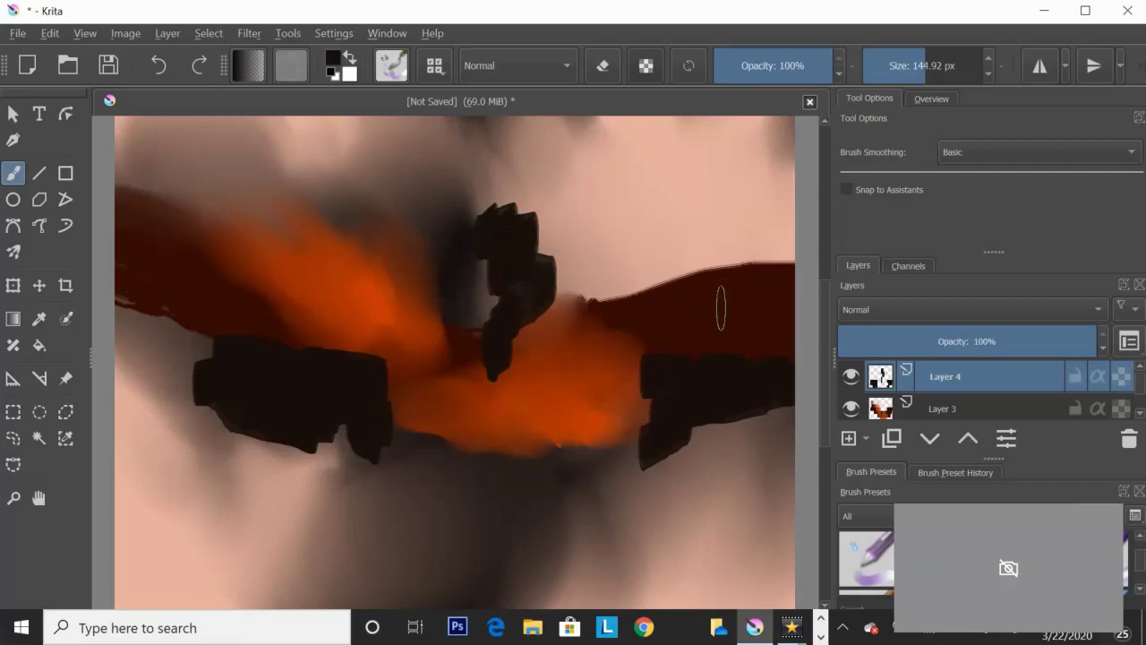
Step: In the Wet Knife brush editor, enable pressure Spacing, disable pressure Size, and save as a new preset
{"action": "right_click", "coordinate": [563, 346]}
{"action": "key", "text": "F5"}
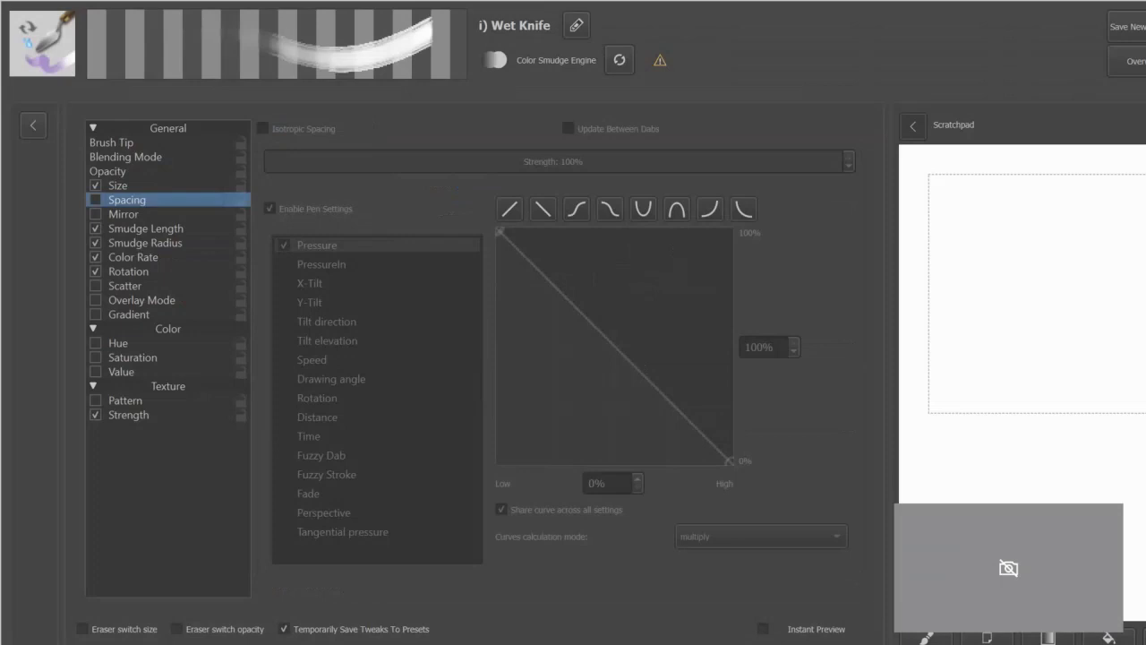
{"action": "left_click", "coordinate": [576, 25]}
{"action": "key", "text": "Return"}
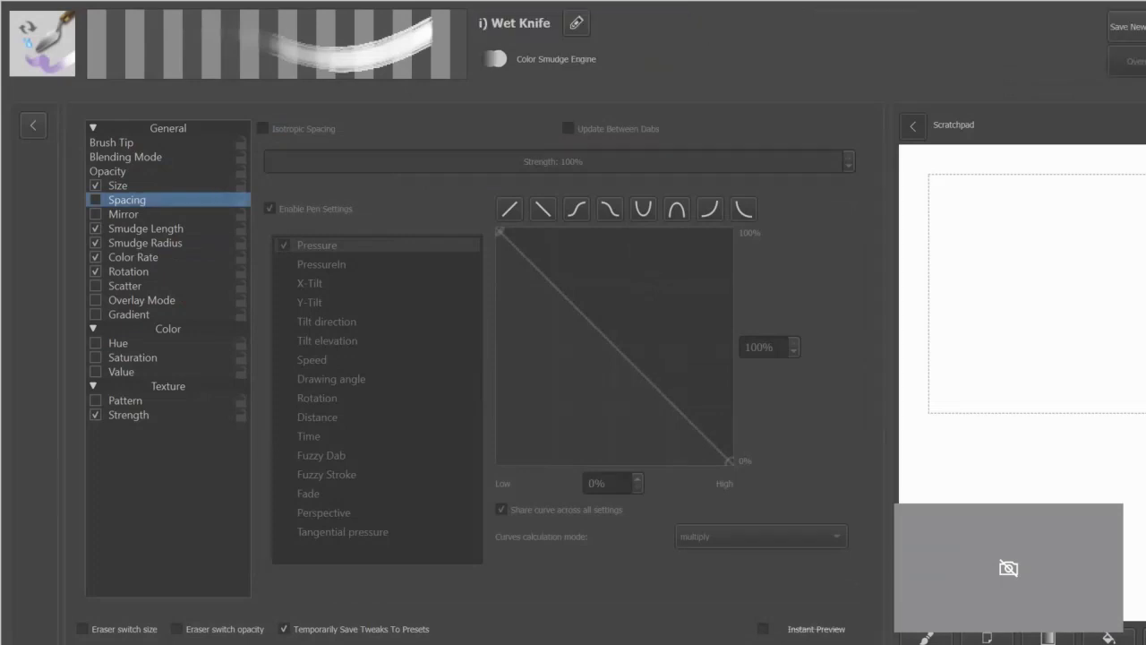
{"action": "left_click", "coordinate": [95, 186]}
{"action": "left_click", "coordinate": [95, 200]}
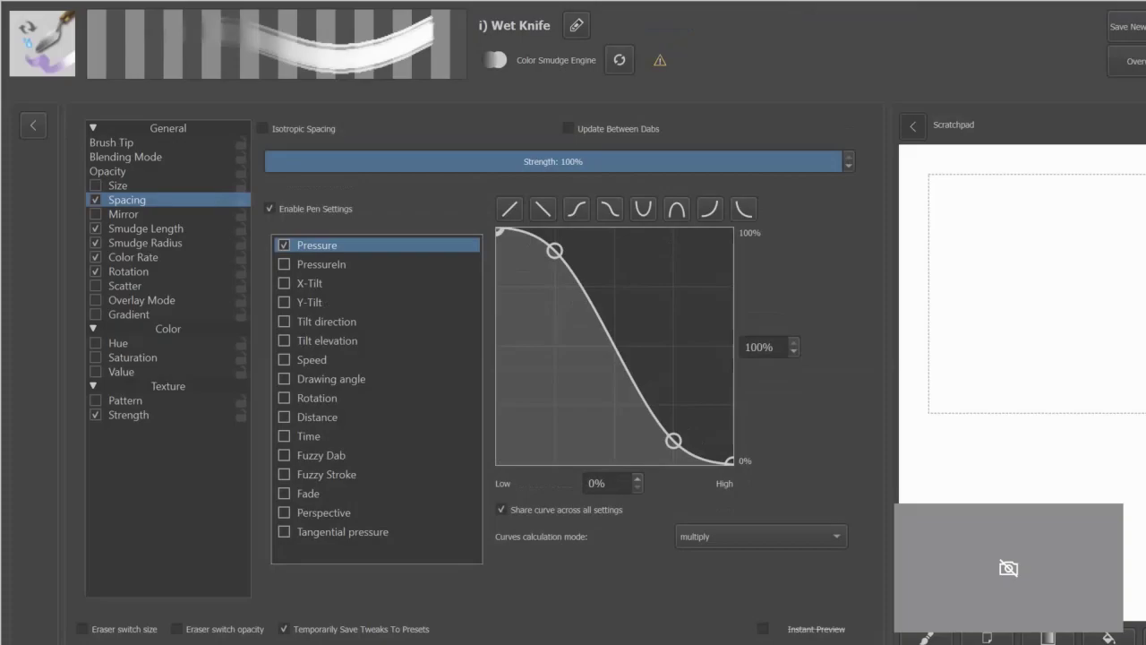
{"action": "left_click", "coordinate": [1127, 26]}
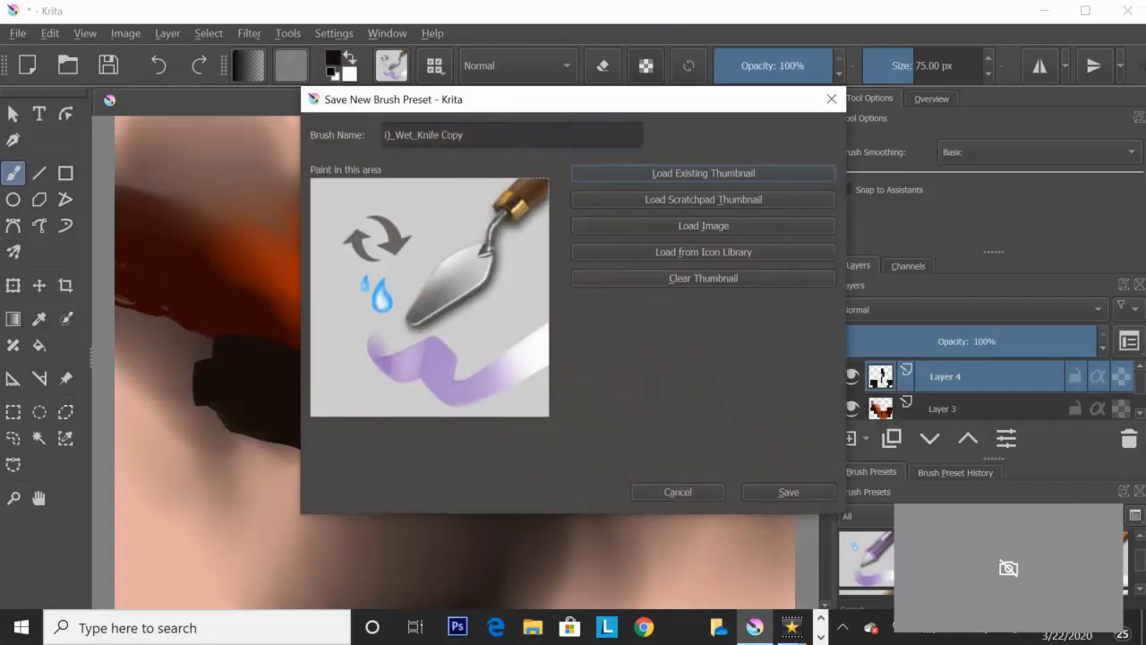
{"action": "key", "text": "Escape"}
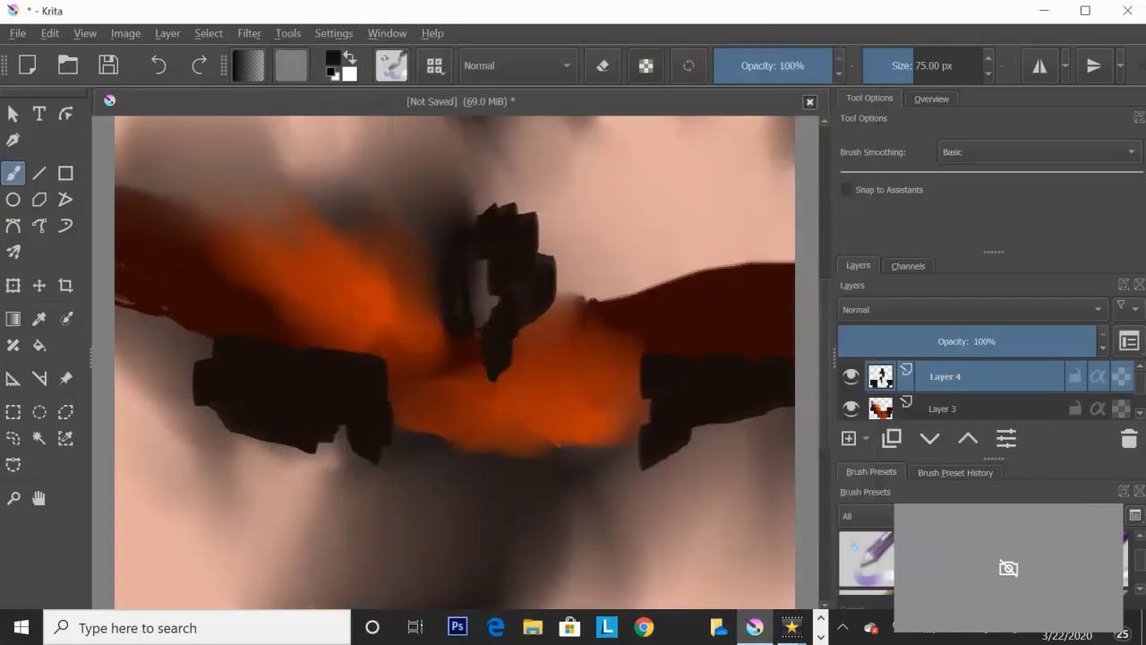
Step: Paint white vertical strokes down the centre of the canvas
{"action": "key", "text": "x"}
{"action": "left_click_drag", "start_coordinate": [480, 188], "coordinate": [474, 341]}
{"action": "left_click_drag", "start_coordinate": [488, 135], "coordinate": [484, 305]}
{"action": "left_click_drag", "start_coordinate": [452, 609], "coordinate": [462, 345]}
{"action": "mouse_move", "coordinate": [483, 403]}
{"action": "left_mouse_down"}
{"action": "mouse_move", "coordinate": [484, 559]}
{"action": "mouse_move", "coordinate": [497, 389]}
{"action": "left_mouse_up"}
Step: Soften and smear the white strokes into the dark blocks and orange with the eraser
{"action": "key", "text": "e"}
{"action": "mouse_move", "coordinate": [487, 435]}
{"action": "left_mouse_down"}
{"action": "mouse_move", "coordinate": [445, 175]}
{"action": "mouse_move", "coordinate": [545, 307]}
{"action": "left_mouse_up"}
{"action": "left_click_drag", "start_coordinate": [479, 134], "coordinate": [591, 263]}
{"action": "left_click_drag", "start_coordinate": [663, 430], "coordinate": [606, 347]}
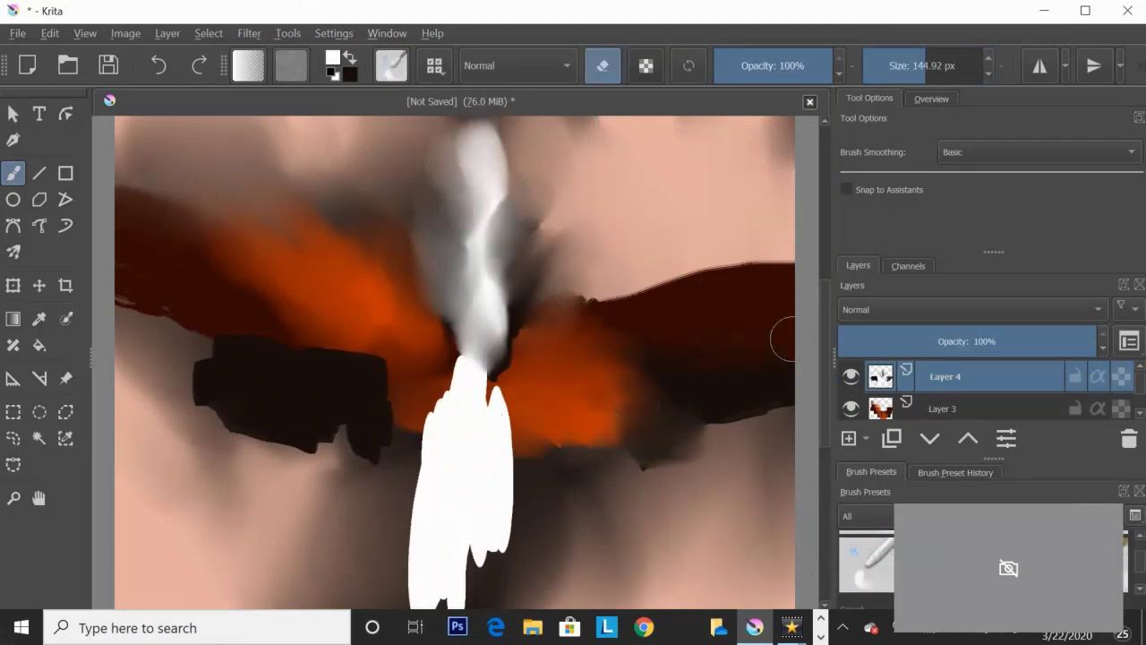
{"action": "left_click_drag", "start_coordinate": [782, 339], "coordinate": [707, 430]}
{"action": "mouse_move", "coordinate": [403, 439]}
{"action": "left_mouse_down"}
{"action": "mouse_move", "coordinate": [448, 322]}
{"action": "mouse_move", "coordinate": [501, 439]}
{"action": "left_mouse_up"}
{"action": "mouse_move", "coordinate": [528, 322]}
{"action": "left_mouse_down"}
{"action": "mouse_move", "coordinate": [429, 608]}
{"action": "mouse_move", "coordinate": [422, 474]}
{"action": "mouse_move", "coordinate": [289, 425]}
{"action": "mouse_move", "coordinate": [274, 350]}
{"action": "left_mouse_up"}
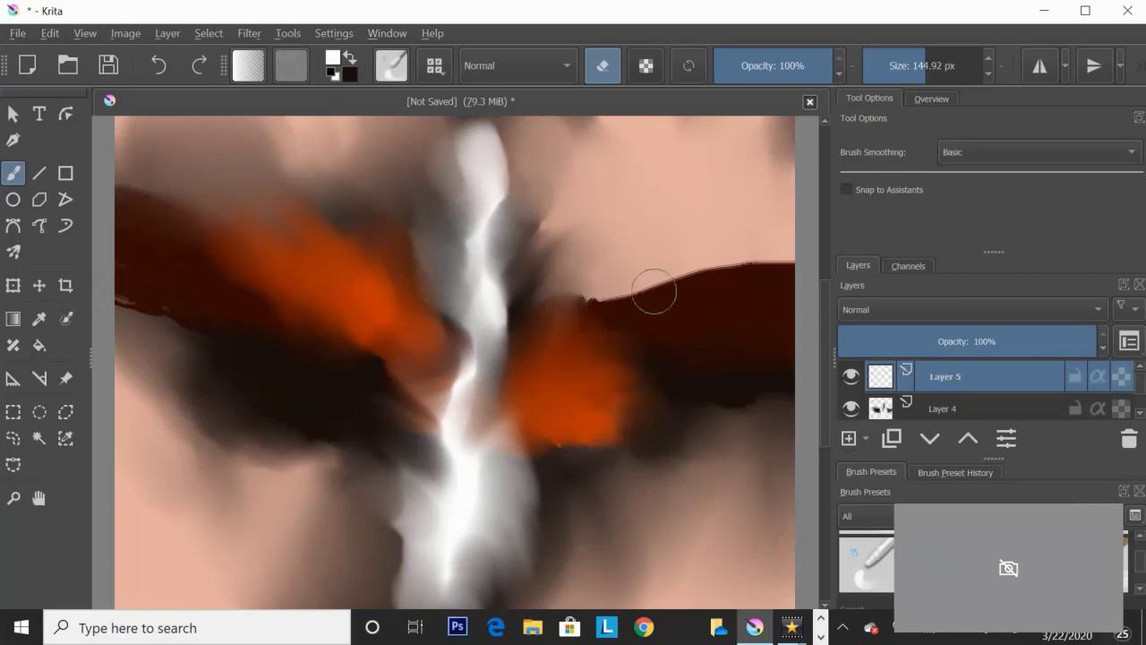
Step: Paint teal strokes around the white centre with a smaller brush
{"action": "key", "text": "e"}
{"action": "left_click", "coordinate": [333, 58]}
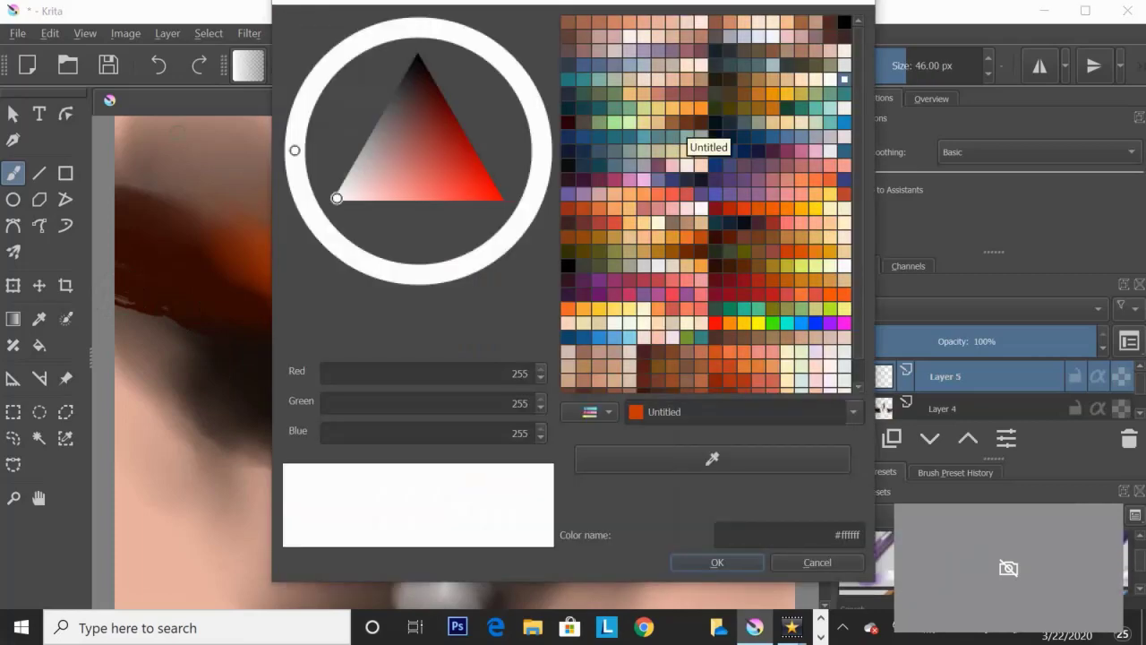
{"action": "left_click", "coordinate": [680, 136]}
{"action": "left_click", "coordinate": [718, 563]}
{"action": "left_click_drag", "start_coordinate": [535, 434], "coordinate": [520, 602]}
{"action": "left_click_drag", "start_coordinate": [539, 311], "coordinate": [614, 260]}
{"action": "left_click_drag", "start_coordinate": [365, 330], "coordinate": [444, 404]}
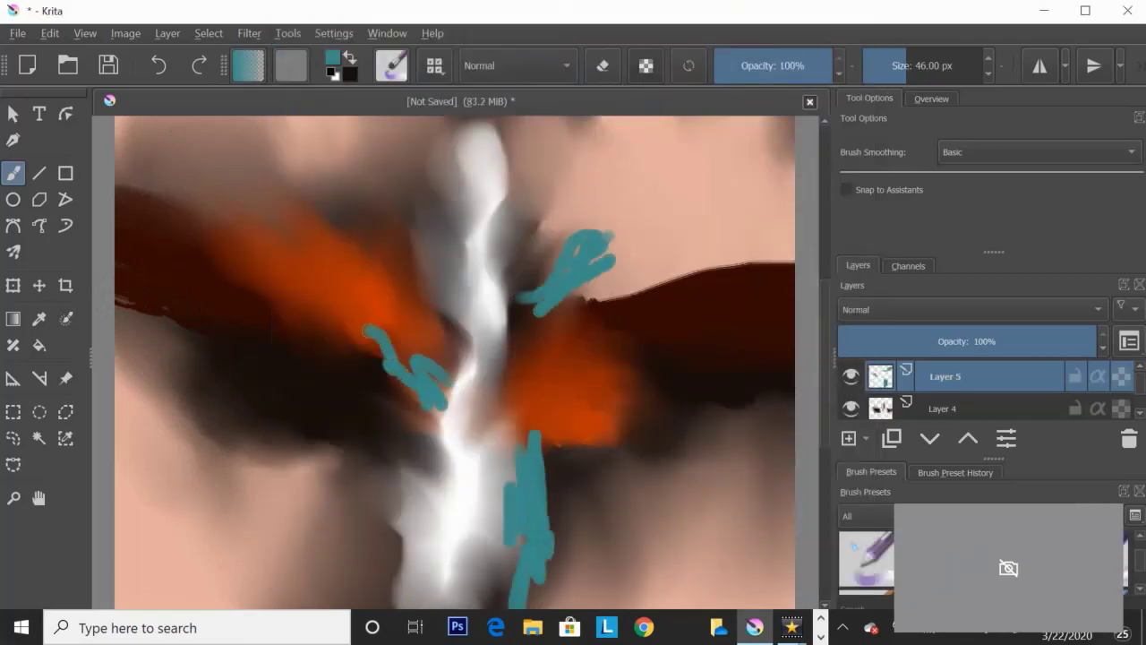
Step: Soften the lower, upper and left teal strokes by erasing
{"action": "key", "text": "e"}
{"action": "left_click_drag", "start_coordinate": [542, 434], "coordinate": [512, 600]}
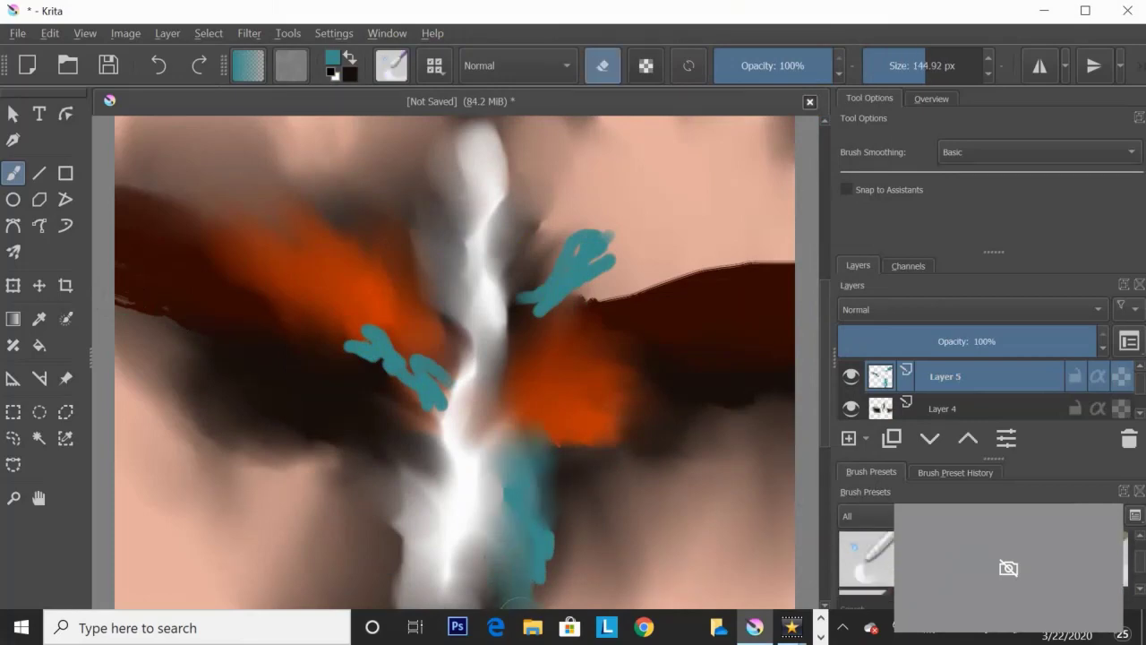
{"action": "left_click_drag", "start_coordinate": [528, 318], "coordinate": [611, 224]}
{"action": "left_click_drag", "start_coordinate": [439, 408], "coordinate": [356, 347]}
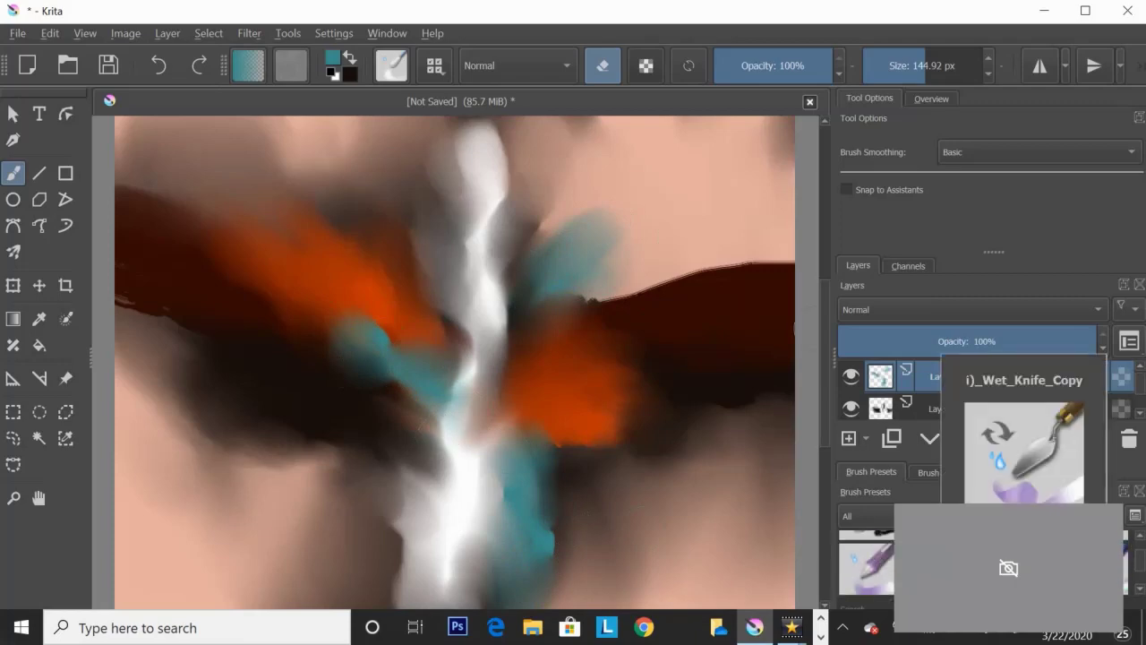
Step: Paint dark strokes with the Wet Knife copy and blend the diagonal into the pink
{"action": "left_click", "coordinate": [866, 560]}
{"action": "left_click_drag", "start_coordinate": [387, 457], "coordinate": [371, 605]}
{"action": "mouse_move", "coordinate": [470, 452]}
{"action": "left_mouse_down"}
{"action": "mouse_move", "coordinate": [483, 376]}
{"action": "mouse_move", "coordinate": [770, 143]}
{"action": "left_mouse_up"}
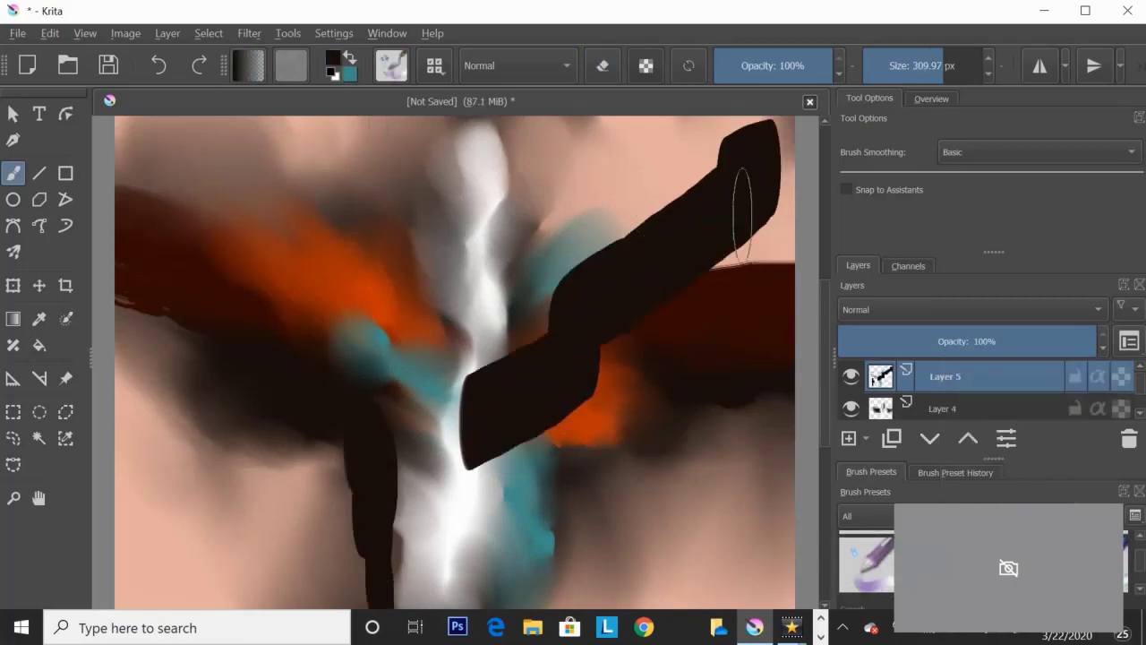
{"action": "key", "text": "e"}
{"action": "mouse_move", "coordinate": [465, 475]}
{"action": "left_mouse_down"}
{"action": "mouse_move", "coordinate": [525, 358]}
{"action": "mouse_move", "coordinate": [604, 367]}
{"action": "left_mouse_up"}
{"action": "key", "text": "e"}
{"action": "left_click_drag", "start_coordinate": [743, 179], "coordinate": [627, 260]}
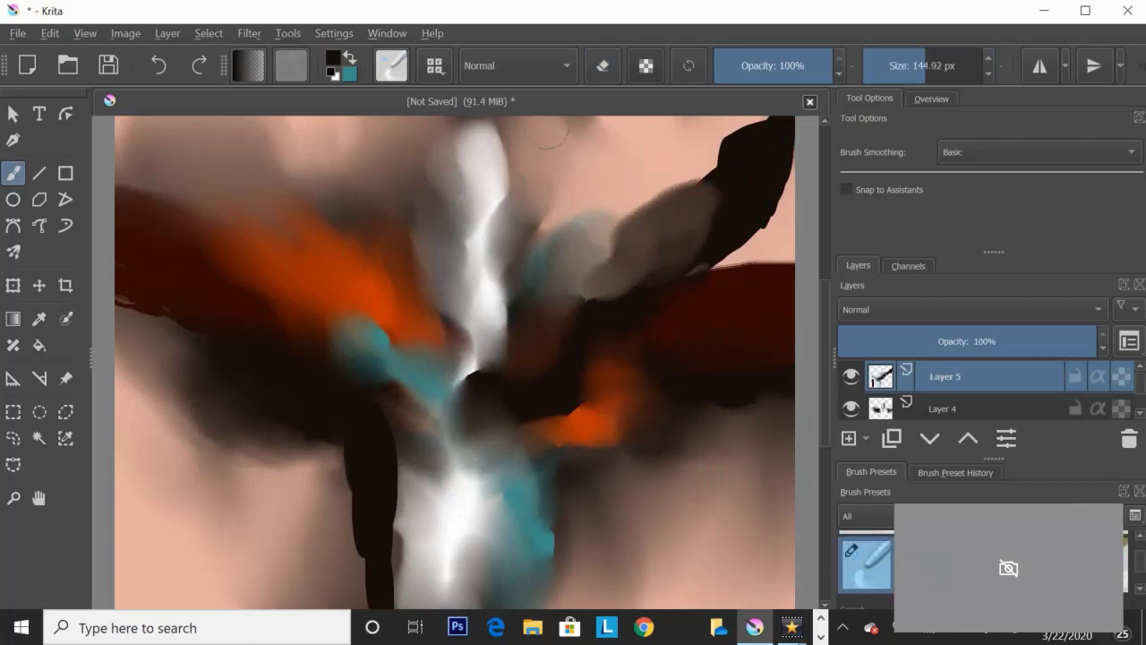
{"action": "left_click_drag", "start_coordinate": [699, 206], "coordinate": [609, 287]}
{"action": "key", "text": "e"}
{"action": "left_click_drag", "start_coordinate": [768, 162], "coordinate": [630, 205]}
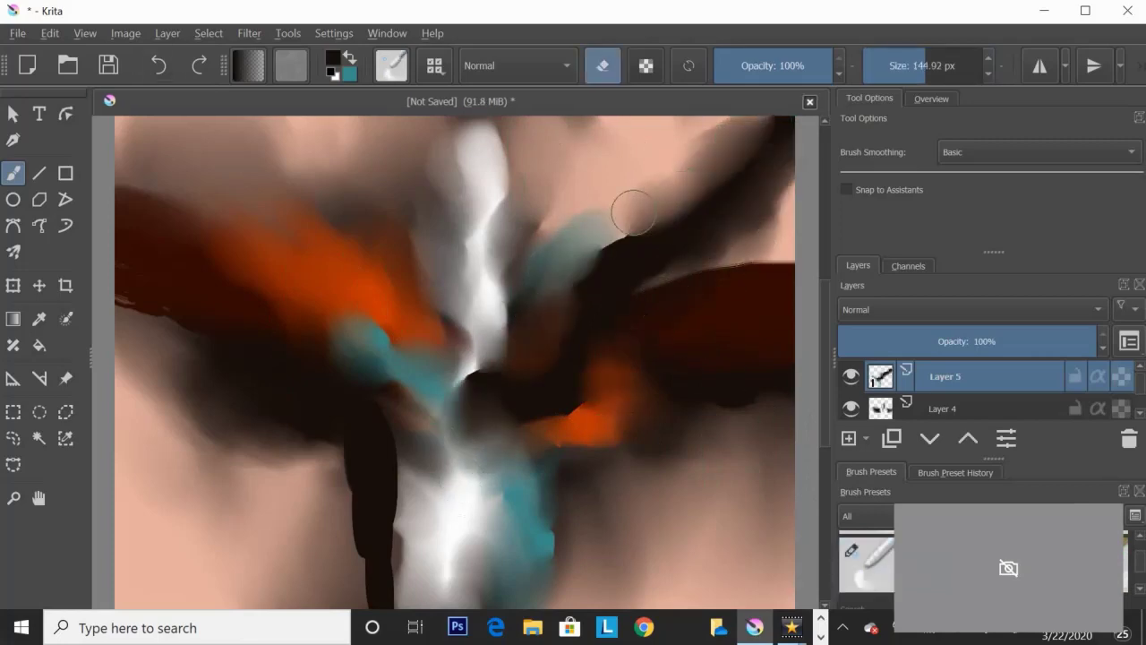
{"action": "mouse_move", "coordinate": [381, 358]}
{"action": "left_mouse_down"}
{"action": "mouse_move", "coordinate": [396, 550]}
{"action": "mouse_move", "coordinate": [328, 440]}
{"action": "left_mouse_up"}
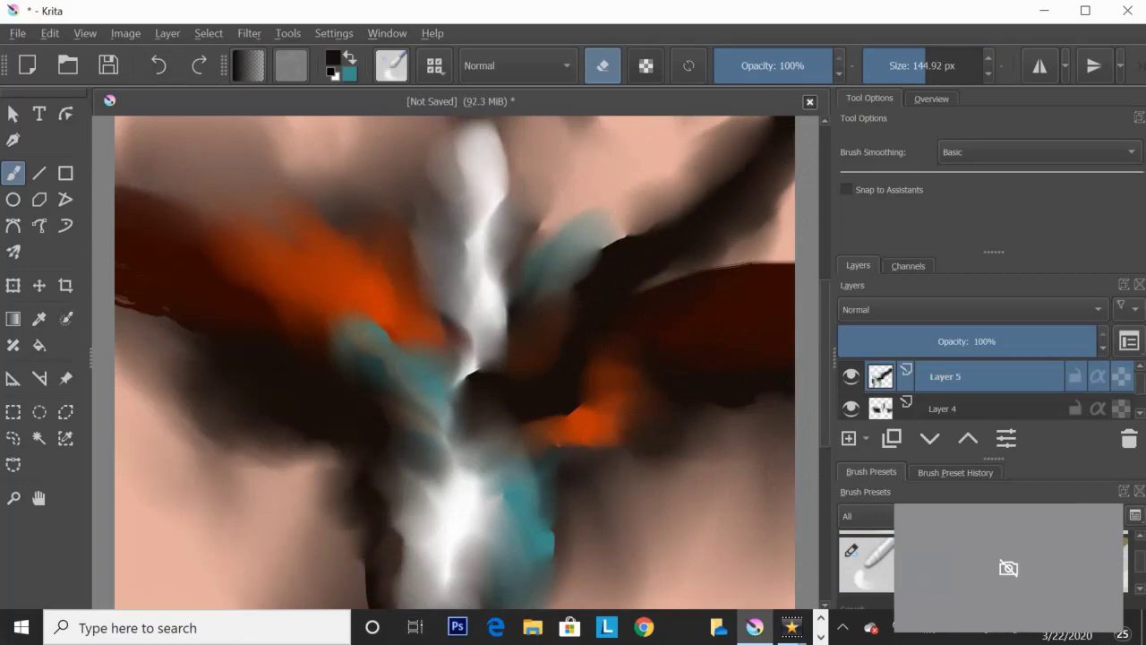
Step: Paint light peach patches through the centre and upper area
{"action": "key", "text": "e"}
{"action": "left_click", "coordinate": [332, 59]}
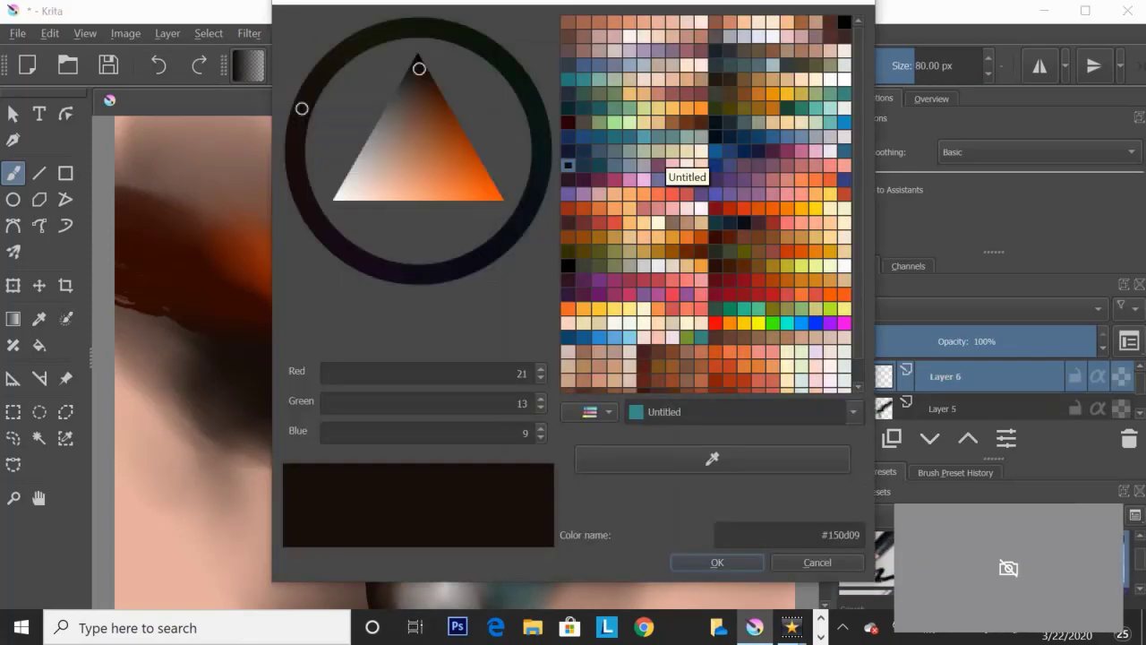
{"action": "left_click", "coordinate": [672, 193]}
{"action": "left_click", "coordinate": [717, 562]}
{"action": "mouse_move", "coordinate": [421, 448]}
{"action": "left_mouse_down"}
{"action": "mouse_move", "coordinate": [287, 349]}
{"action": "mouse_move", "coordinate": [428, 464]}
{"action": "mouse_move", "coordinate": [448, 528]}
{"action": "left_mouse_up"}
{"action": "mouse_move", "coordinate": [546, 198]}
{"action": "left_mouse_down"}
{"action": "mouse_move", "coordinate": [510, 305]}
{"action": "mouse_move", "coordinate": [564, 237]}
{"action": "left_mouse_up"}
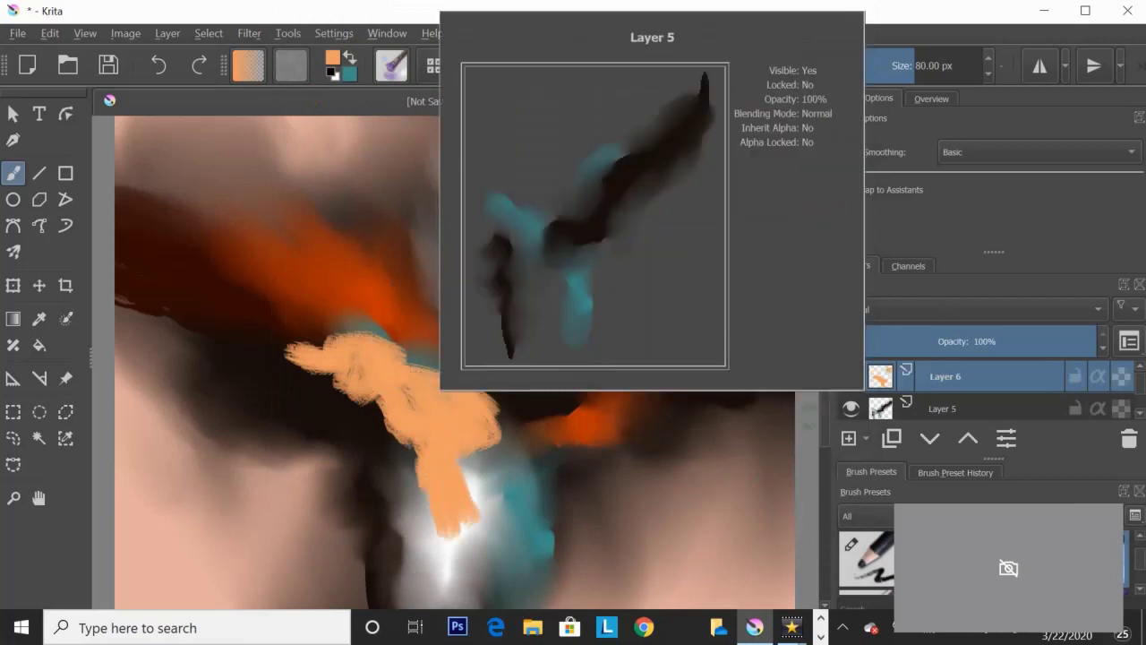
Step: On a new layer, paint dark brown over the peach and add broad vertical streaks
{"action": "left_click", "coordinate": [848, 438]}
{"action": "left_click", "coordinate": [332, 60]}
{"action": "left_click", "coordinate": [313, 193]}
{"action": "left_click", "coordinate": [717, 562]}
{"action": "mouse_move", "coordinate": [492, 412]}
{"action": "left_mouse_down"}
{"action": "mouse_move", "coordinate": [453, 528]}
{"action": "mouse_move", "coordinate": [469, 574]}
{"action": "mouse_move", "coordinate": [501, 461]}
{"action": "left_mouse_up"}
{"action": "mouse_move", "coordinate": [497, 349]}
{"action": "left_mouse_down"}
{"action": "mouse_move", "coordinate": [486, 328]}
{"action": "mouse_move", "coordinate": [502, 291]}
{"action": "left_mouse_up"}
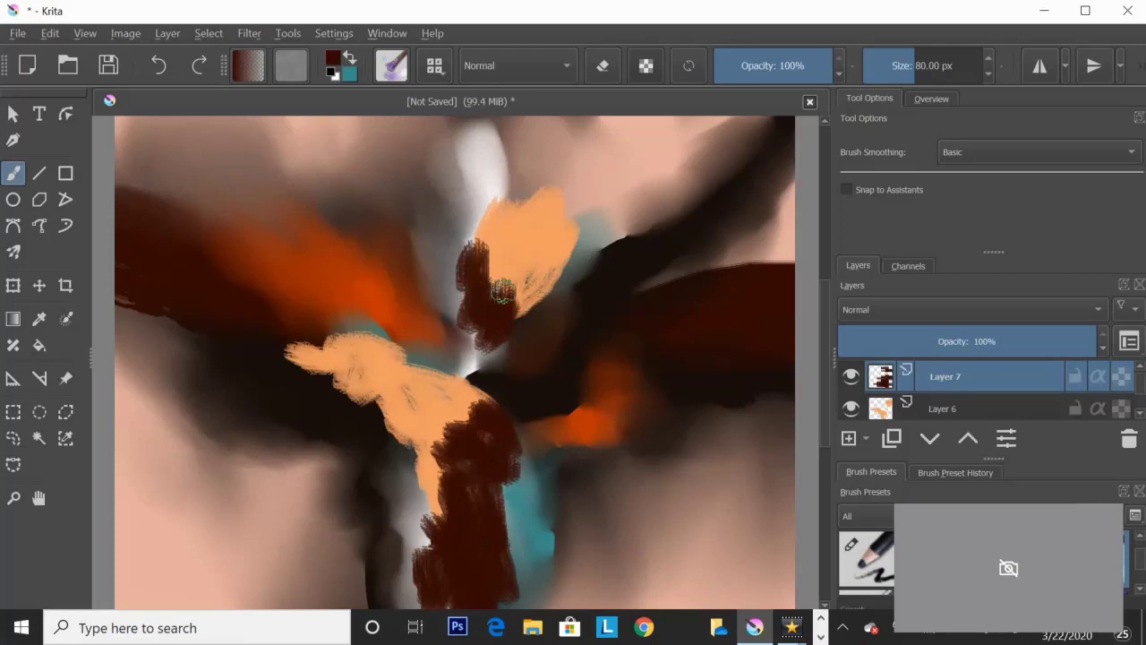
{"action": "left_click_drag", "start_coordinate": [738, 415], "coordinate": [662, 425]}
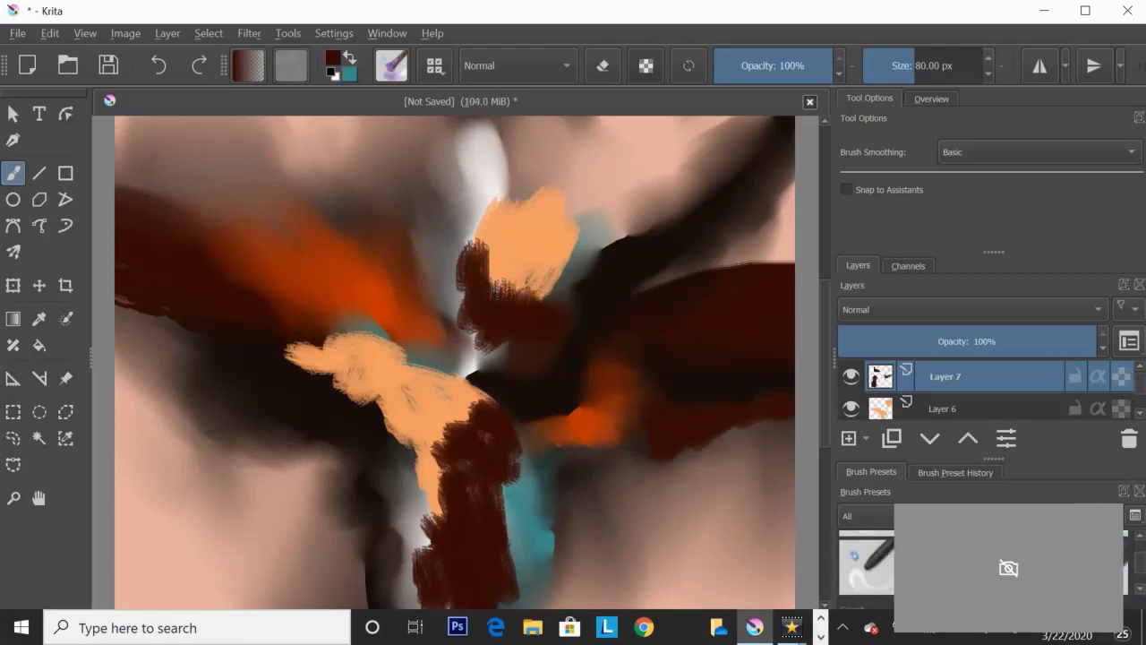
{"action": "key", "text": "slash"}
{"action": "mouse_move", "coordinate": [791, 386]}
{"action": "left_mouse_down"}
{"action": "mouse_move", "coordinate": [768, 396]}
{"action": "mouse_move", "coordinate": [780, 385]}
{"action": "left_mouse_up"}
{"action": "left_click_drag", "start_coordinate": [483, 443], "coordinate": [439, 595]}
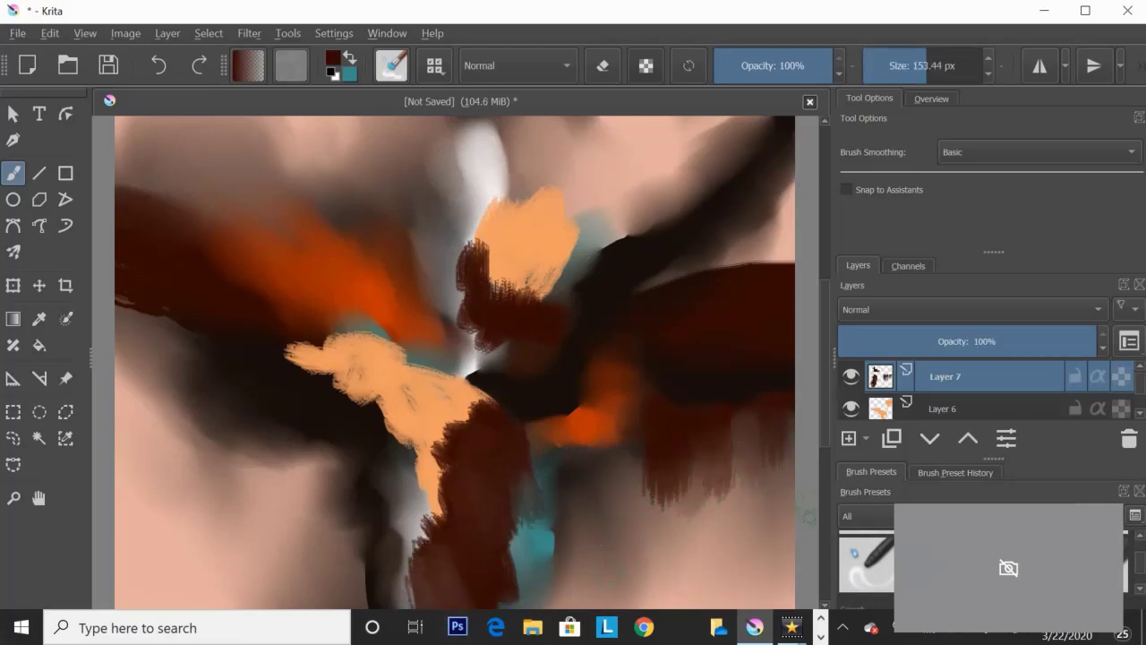
Step: Paint near-white and bright white strokes over the central dark brown and to the left
{"action": "left_click", "coordinate": [332, 57]}
{"action": "left_click", "coordinate": [343, 189]}
{"action": "left_click", "coordinate": [719, 560]}
{"action": "mouse_move", "coordinate": [483, 273]}
{"action": "left_mouse_down"}
{"action": "mouse_move", "coordinate": [448, 421]}
{"action": "mouse_move", "coordinate": [537, 591]}
{"action": "left_mouse_up"}
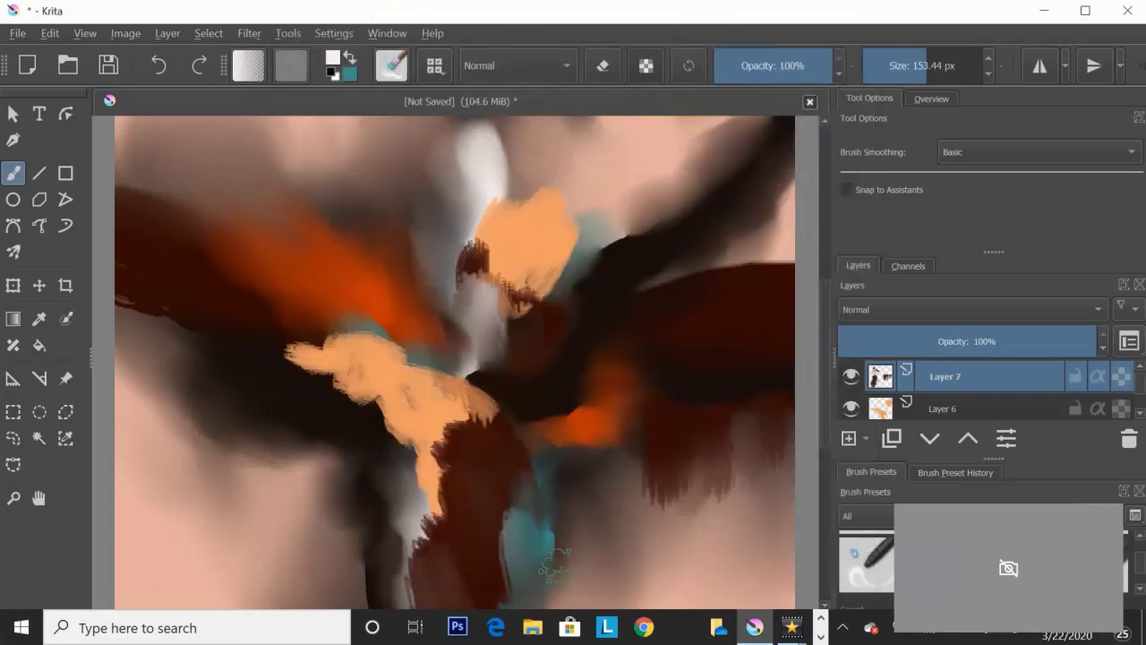
{"action": "left_click_drag", "start_coordinate": [528, 479], "coordinate": [564, 600]}
{"action": "left_click", "coordinate": [866, 560]}
{"action": "left_click_drag", "start_coordinate": [551, 425], "coordinate": [541, 582]}
{"action": "left_click_drag", "start_coordinate": [430, 287], "coordinate": [483, 399]}
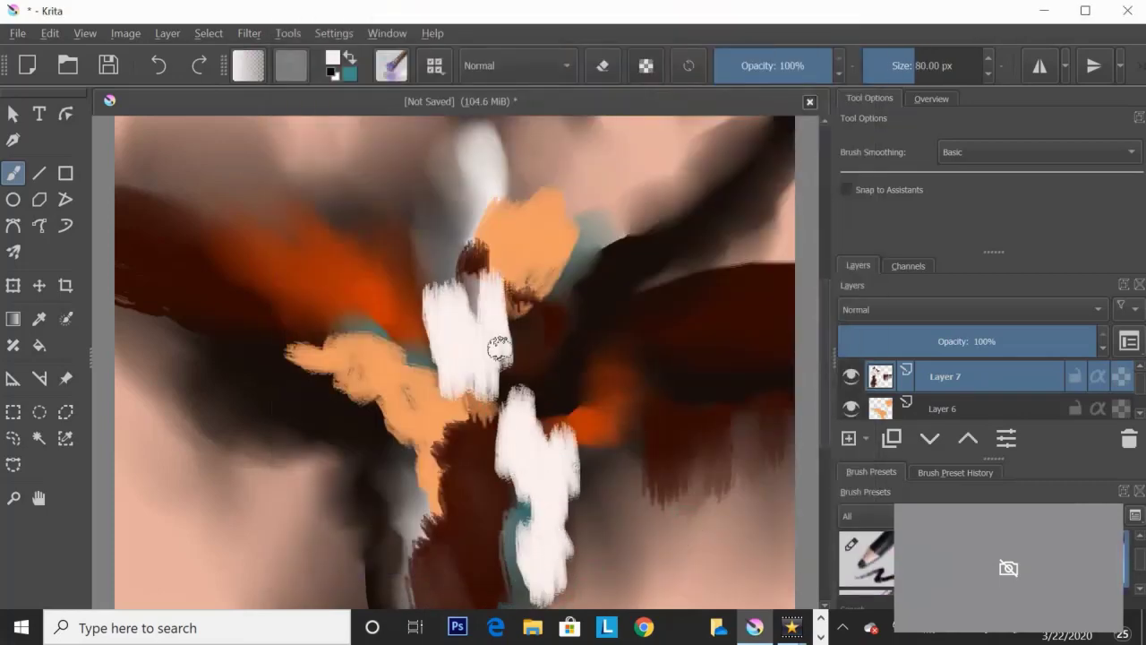
{"action": "left_click_drag", "start_coordinate": [528, 264], "coordinate": [506, 390]}
{"action": "left_click_drag", "start_coordinate": [345, 398], "coordinate": [285, 376]}
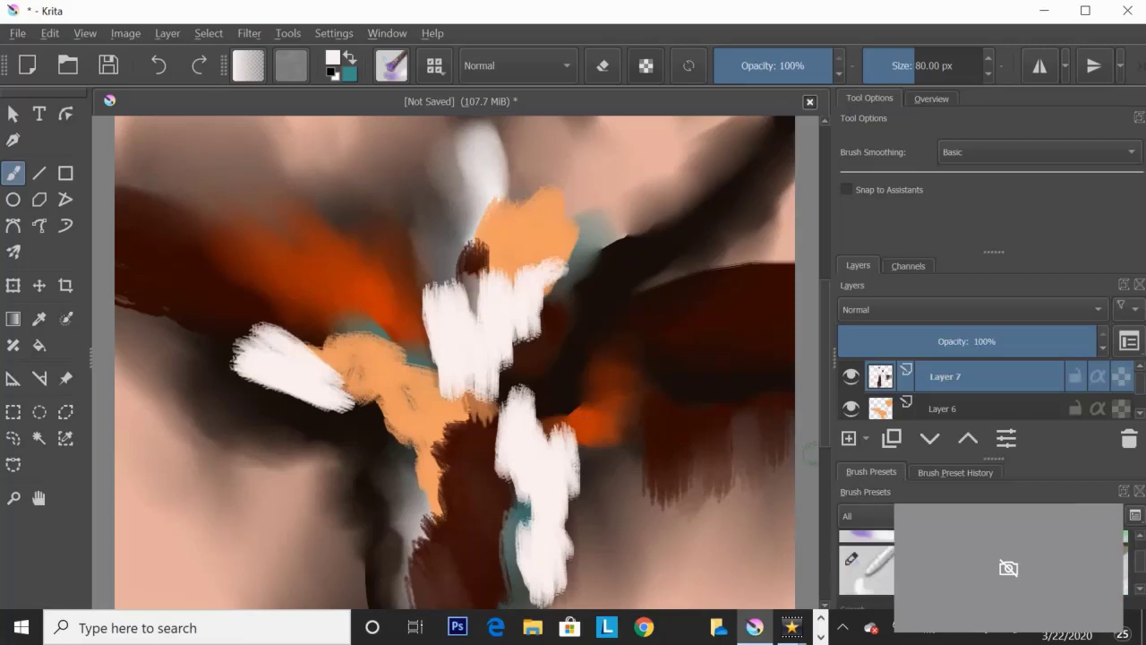
Step: Smear the white into a tall central column and brighten it with a Color Dodge brush
{"action": "left_click", "coordinate": [866, 560]}
{"action": "mouse_move", "coordinate": [519, 367]}
{"action": "left_mouse_down"}
{"action": "mouse_move", "coordinate": [573, 565]}
{"action": "mouse_move", "coordinate": [486, 492]}
{"action": "mouse_move", "coordinate": [475, 224]}
{"action": "left_mouse_up"}
{"action": "left_click_drag", "start_coordinate": [269, 354], "coordinate": [361, 421]}
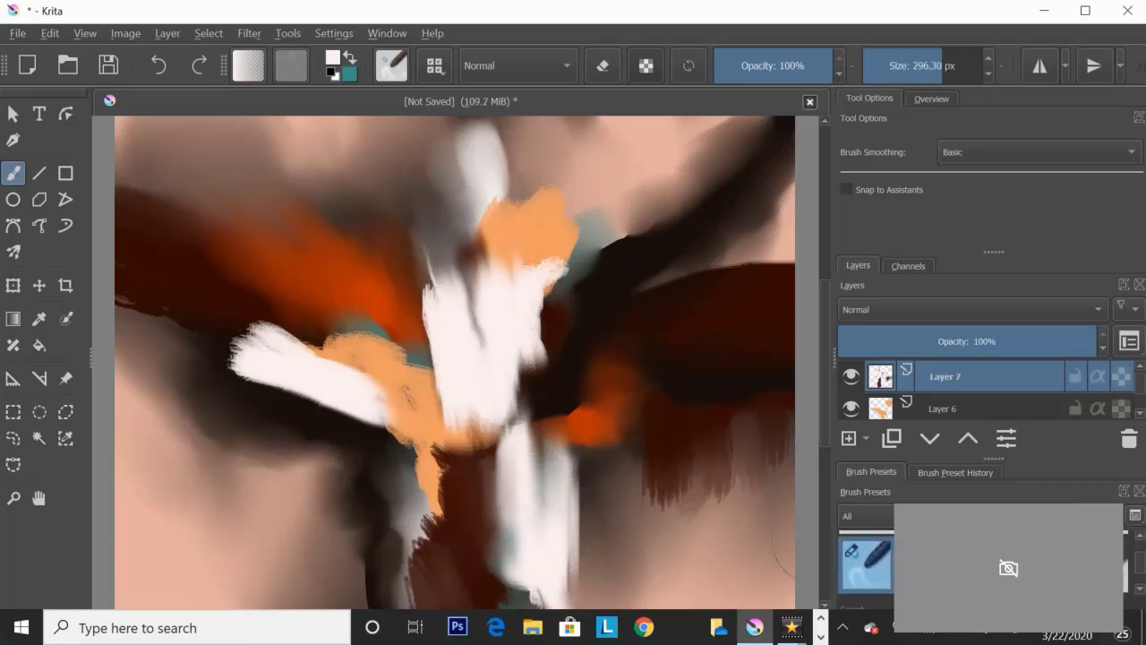
{"action": "left_click", "coordinate": [866, 560]}
{"action": "mouse_move", "coordinate": [546, 376]}
{"action": "left_mouse_down"}
{"action": "mouse_move", "coordinate": [511, 397]}
{"action": "mouse_move", "coordinate": [322, 376]}
{"action": "left_mouse_up"}
Step: Paint teal strokes rising to the upper right, near the lower centre and across the left
{"action": "key", "text": "slash"}
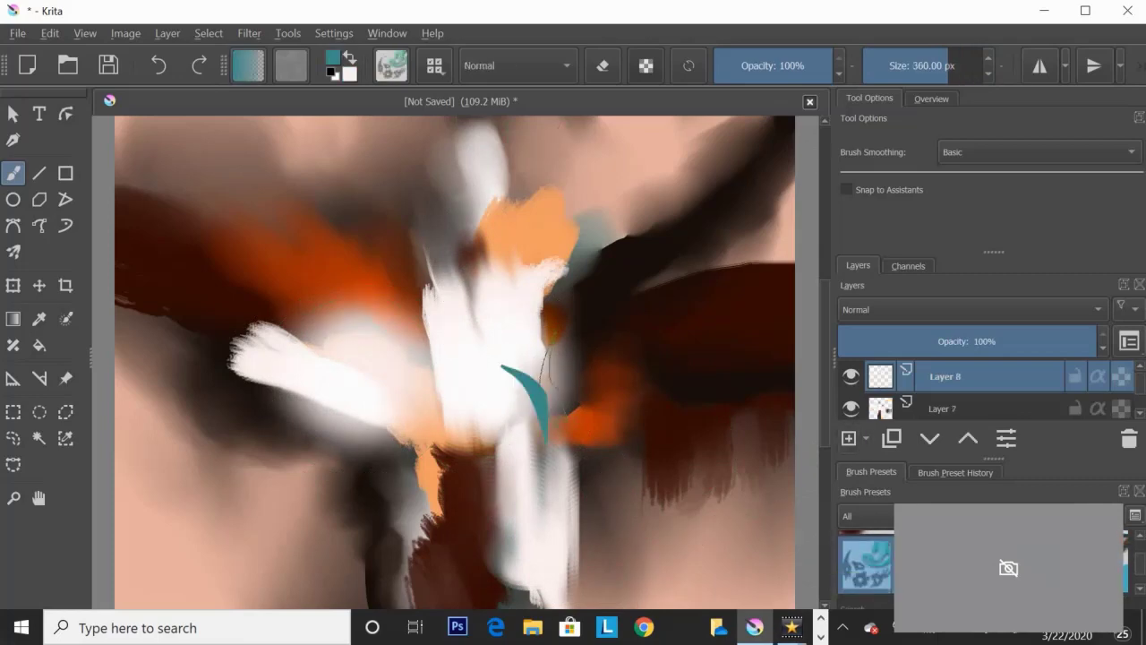
{"action": "left_click_drag", "start_coordinate": [537, 420], "coordinate": [475, 403]}
{"action": "key", "text": "ctrl+z"}
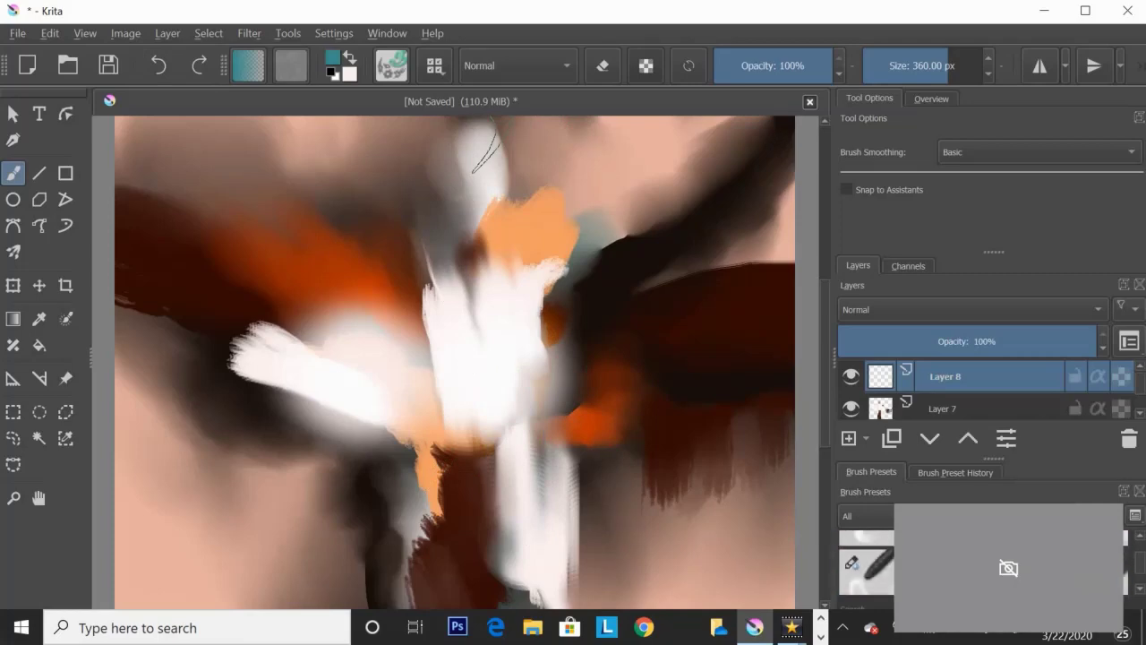
{"action": "key", "text": "slash"}
{"action": "left_click_drag", "start_coordinate": [515, 439], "coordinate": [620, 193]}
{"action": "left_click_drag", "start_coordinate": [417, 428], "coordinate": [495, 444]}
{"action": "left_click_drag", "start_coordinate": [231, 314], "coordinate": [350, 328]}
Step: Soften the central teal stroke and thin the left one by erasing
{"action": "key", "text": "slash"}
{"action": "key", "text": "e"}
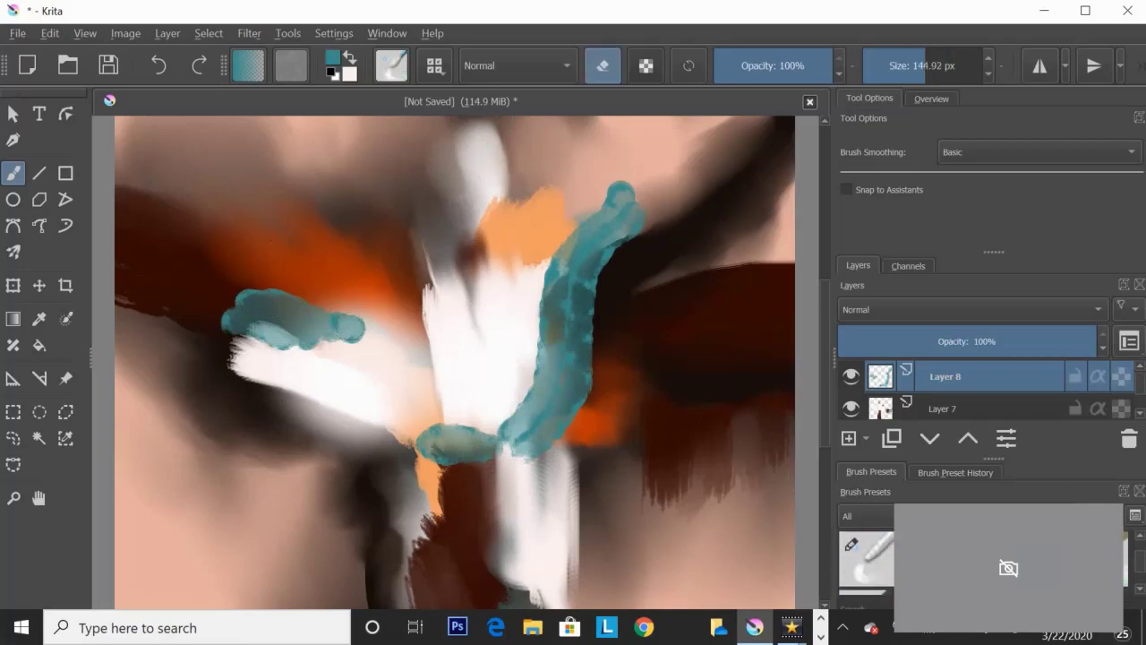
{"action": "mouse_move", "coordinate": [441, 468]}
{"action": "left_mouse_down"}
{"action": "mouse_move", "coordinate": [589, 282]}
{"action": "mouse_move", "coordinate": [653, 251]}
{"action": "left_mouse_up"}
{"action": "left_click_drag", "start_coordinate": [367, 333], "coordinate": [244, 308]}
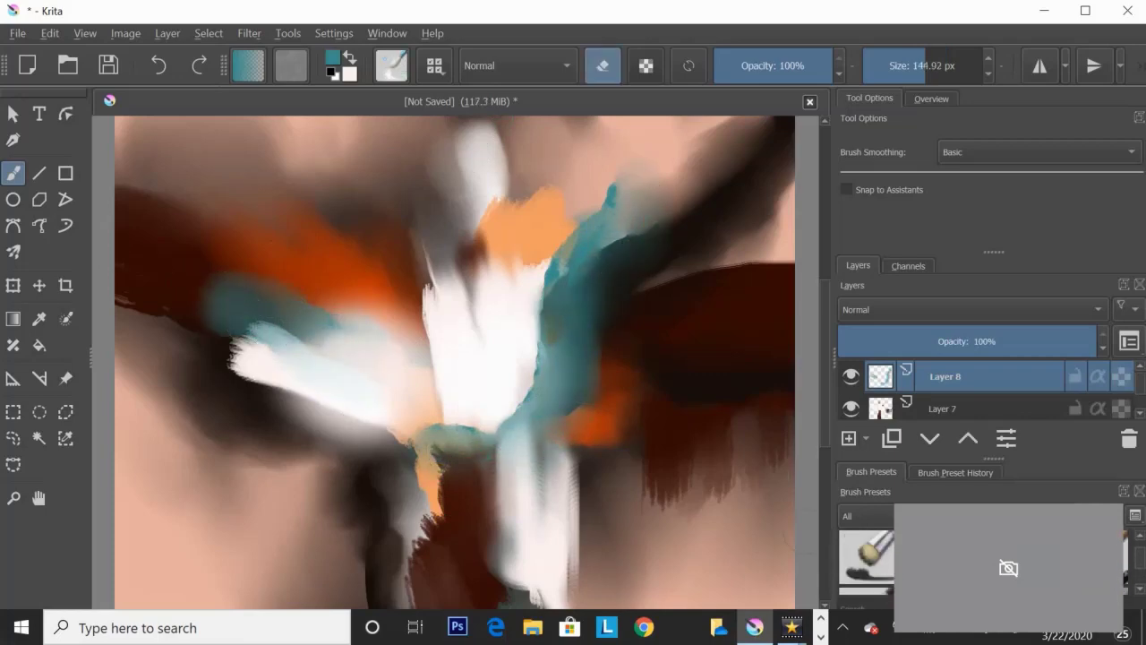
Step: Delete the black outline sketch, draw and partly erase a black curve, then add an empty layer
{"action": "key", "text": "e"}
{"action": "left_click", "coordinate": [333, 59]}
{"action": "key", "text": "Escape"}
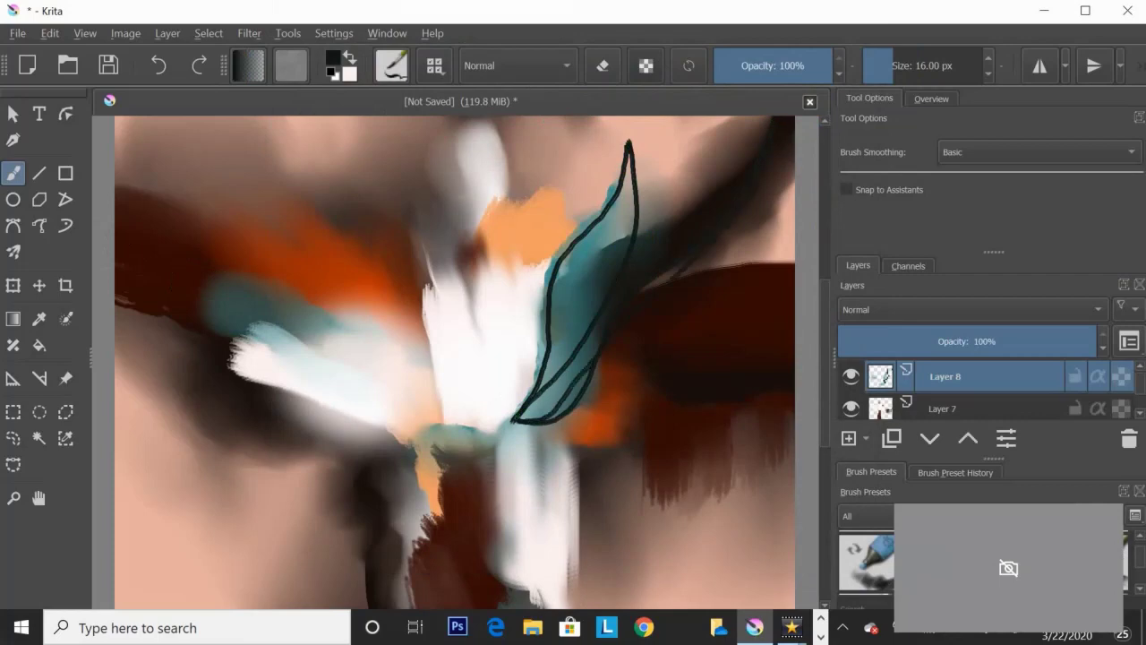
{"action": "key", "text": "Delete"}
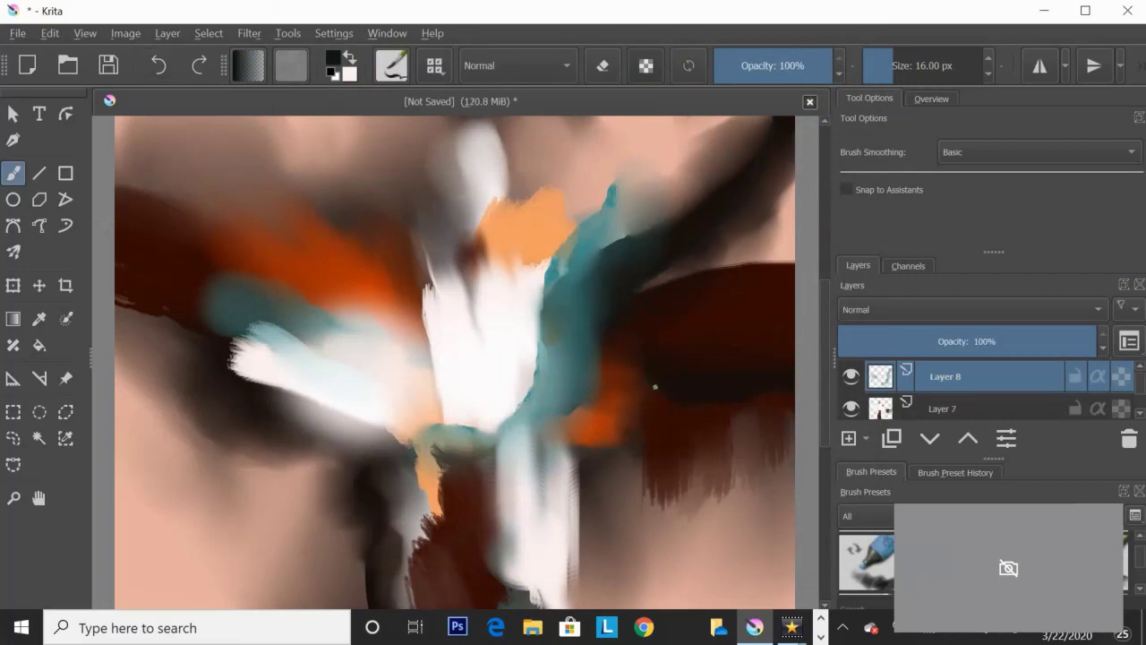
{"action": "left_click", "coordinate": [332, 59]}
{"action": "key", "text": "Escape"}
{"action": "left_click_drag", "start_coordinate": [619, 357], "coordinate": [793, 392]}
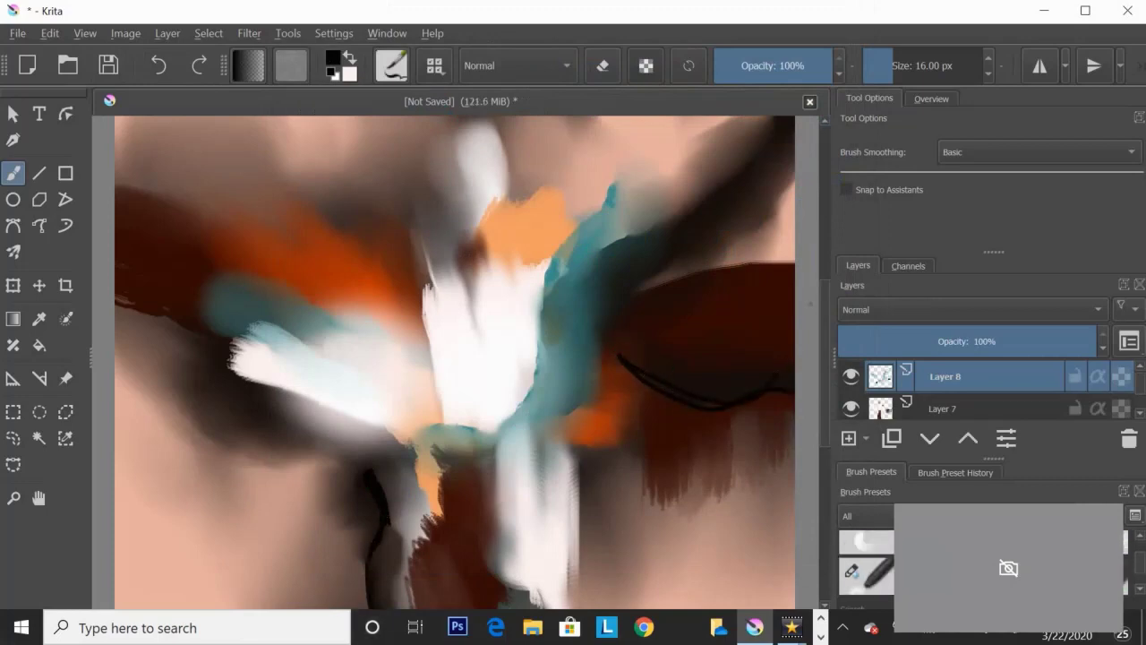
{"action": "key", "text": "e"}
{"action": "left_click_drag", "start_coordinate": [528, 399], "coordinate": [405, 495]}
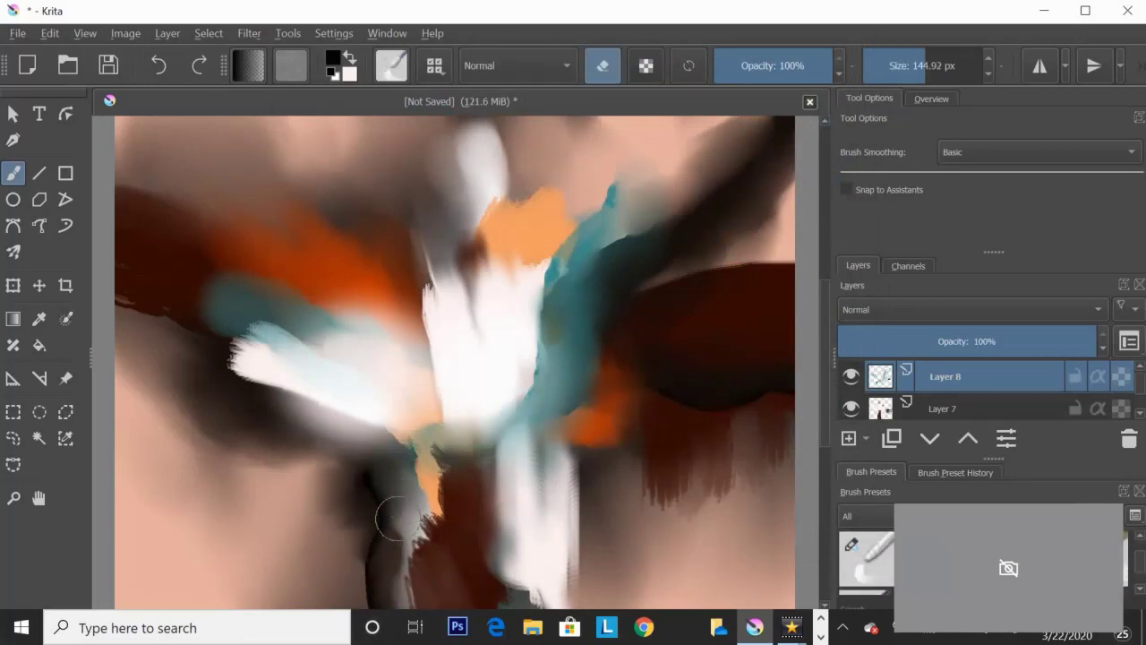
{"action": "left_click", "coordinate": [849, 438]}
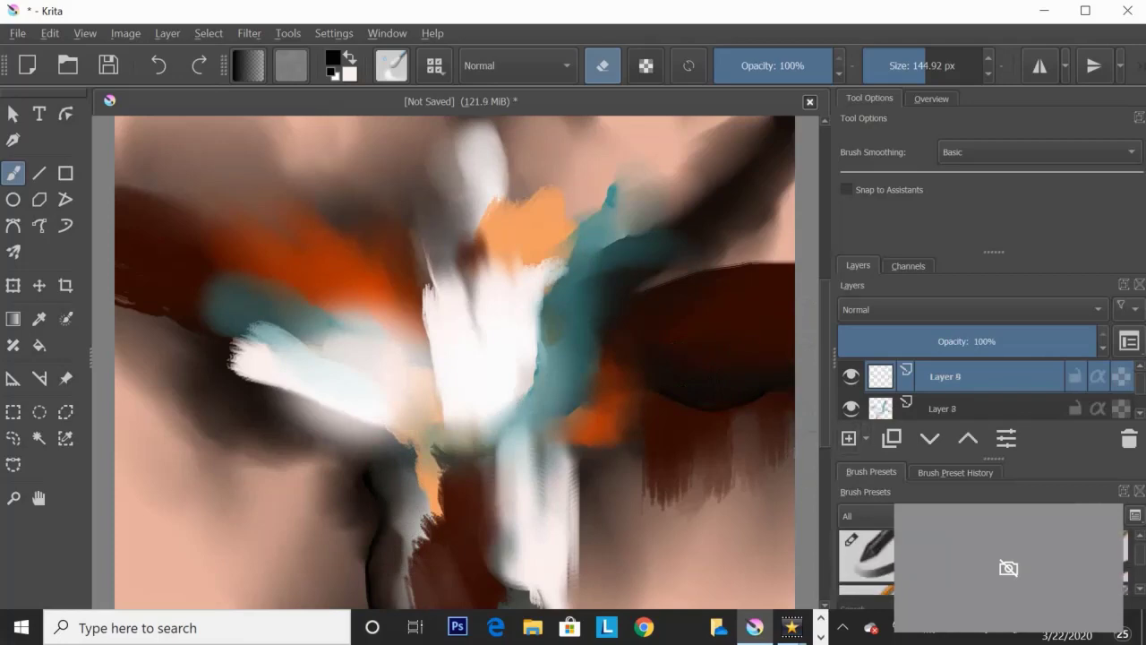
Step: Paint three thin white sweeping arms rising left, upper right and curving left
{"action": "key", "text": "e"}
{"action": "key", "text": "x"}
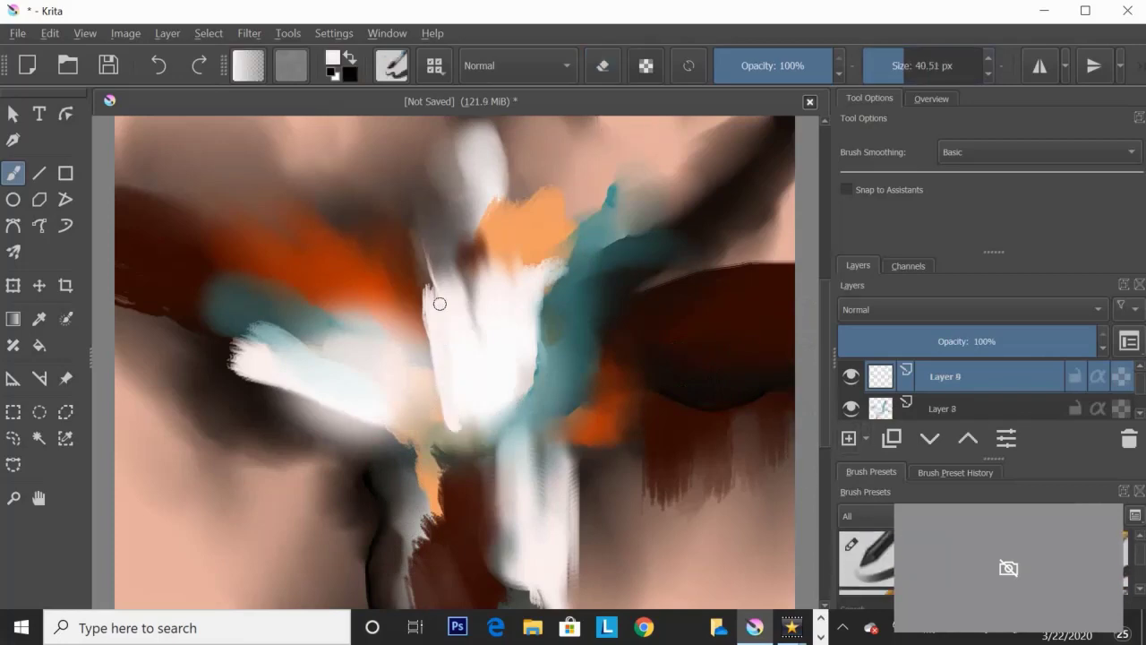
{"action": "left_click_drag", "start_coordinate": [452, 425], "coordinate": [367, 202]}
{"action": "left_click_drag", "start_coordinate": [501, 417], "coordinate": [658, 147]}
{"action": "left_click_drag", "start_coordinate": [407, 425], "coordinate": [190, 403]}
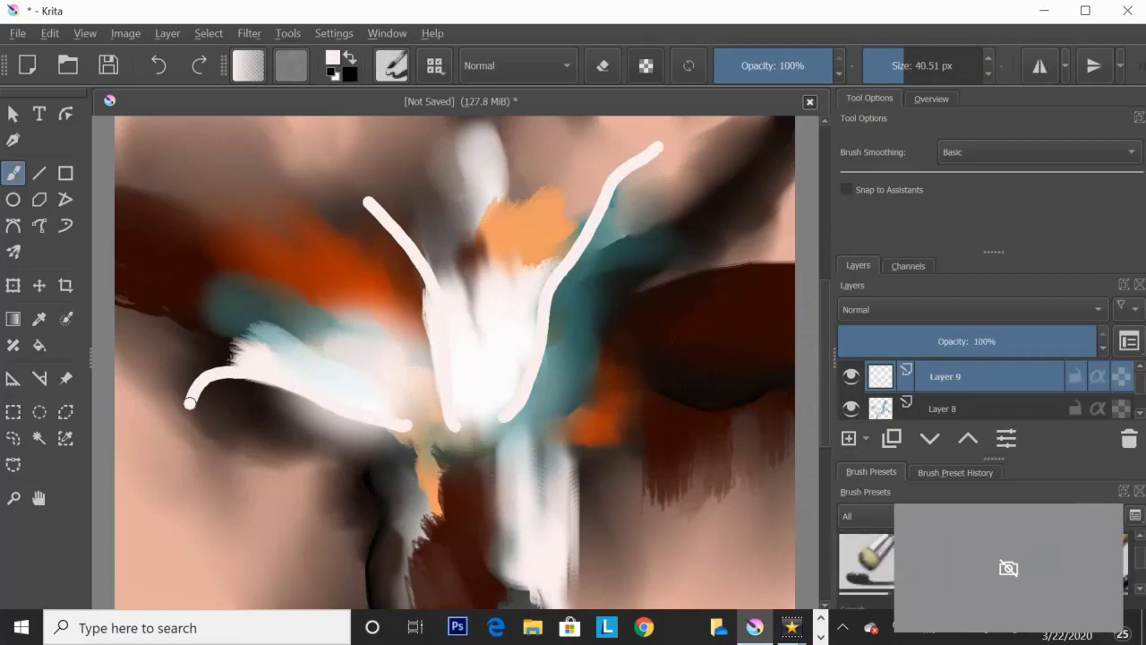
Step: Erase parts of the white arms into soft highlights, then add a new layer
{"action": "key", "text": "e"}
{"action": "left_click_drag", "start_coordinate": [622, 179], "coordinate": [501, 422]}
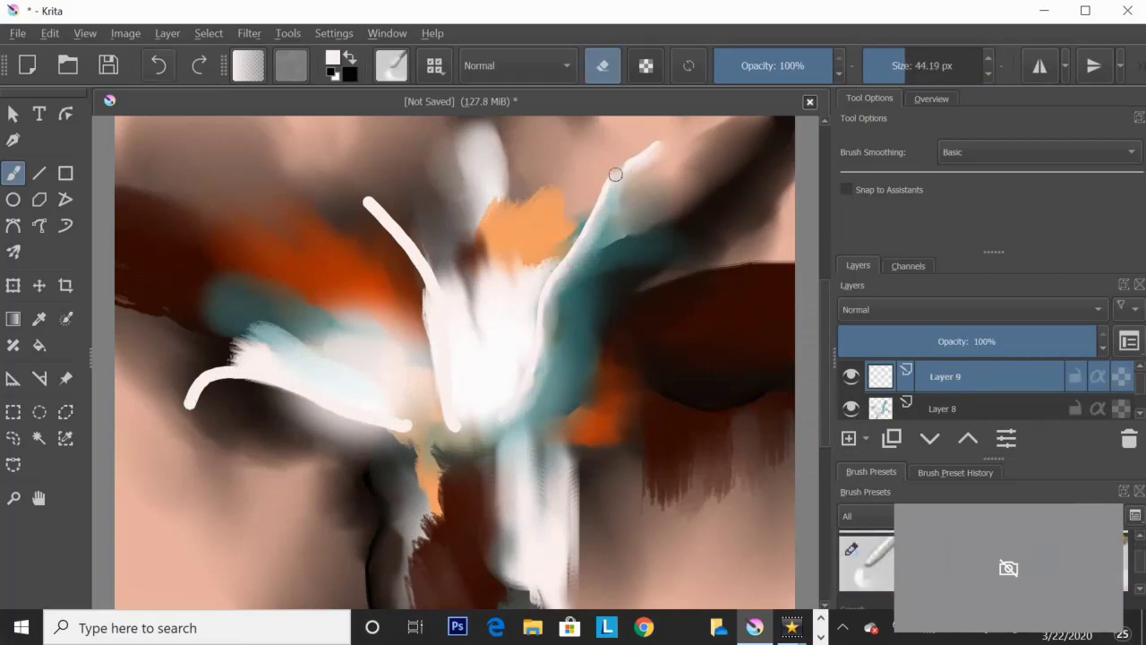
{"action": "key", "text": "ctrl+z"}
{"action": "key", "text": "ctrl+z"}
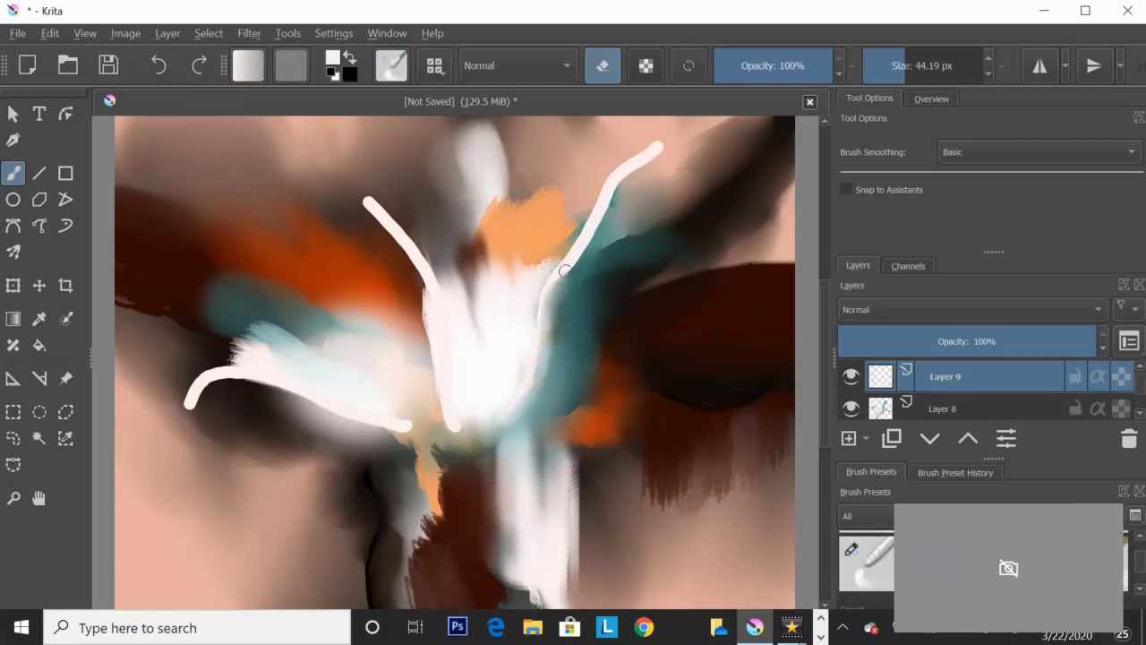
{"action": "left_click_drag", "start_coordinate": [565, 270], "coordinate": [647, 157]}
{"action": "left_click_drag", "start_coordinate": [373, 227], "coordinate": [421, 272]}
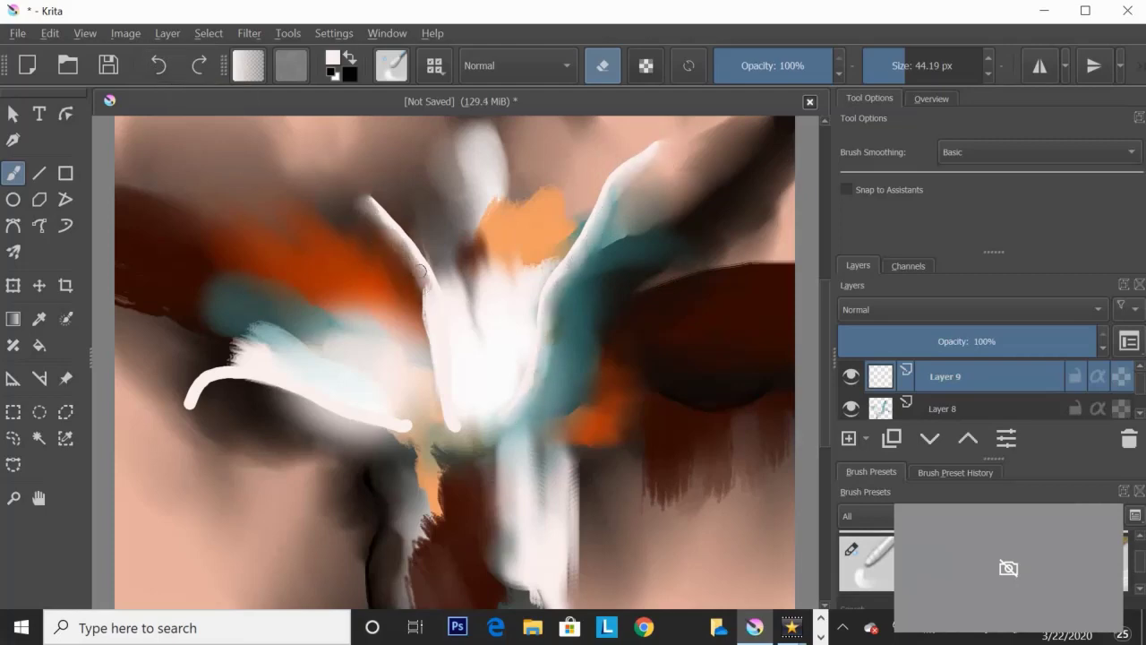
{"action": "mouse_move", "coordinate": [241, 359]}
{"action": "left_mouse_down"}
{"action": "mouse_move", "coordinate": [188, 401]}
{"action": "mouse_move", "coordinate": [216, 358]}
{"action": "left_mouse_up"}
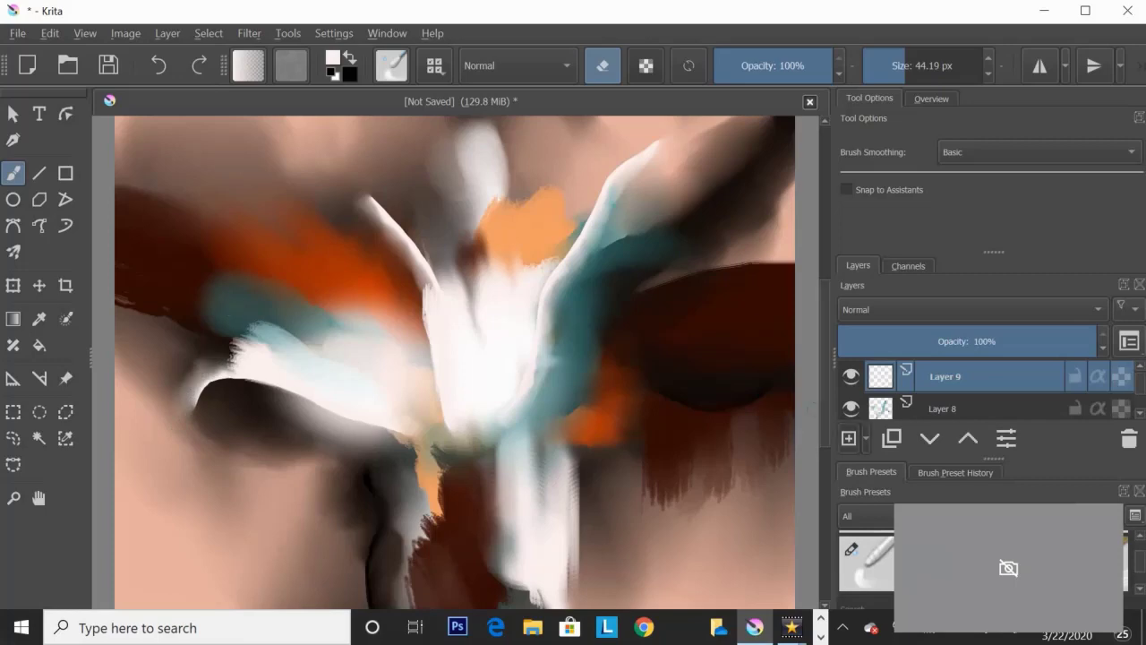
{"action": "key", "text": "Insert"}
Step: Choose a dark red paint colour, undoing a stray red stroke at the left edge
{"action": "key", "text": "e"}
{"action": "left_click", "coordinate": [332, 58]}
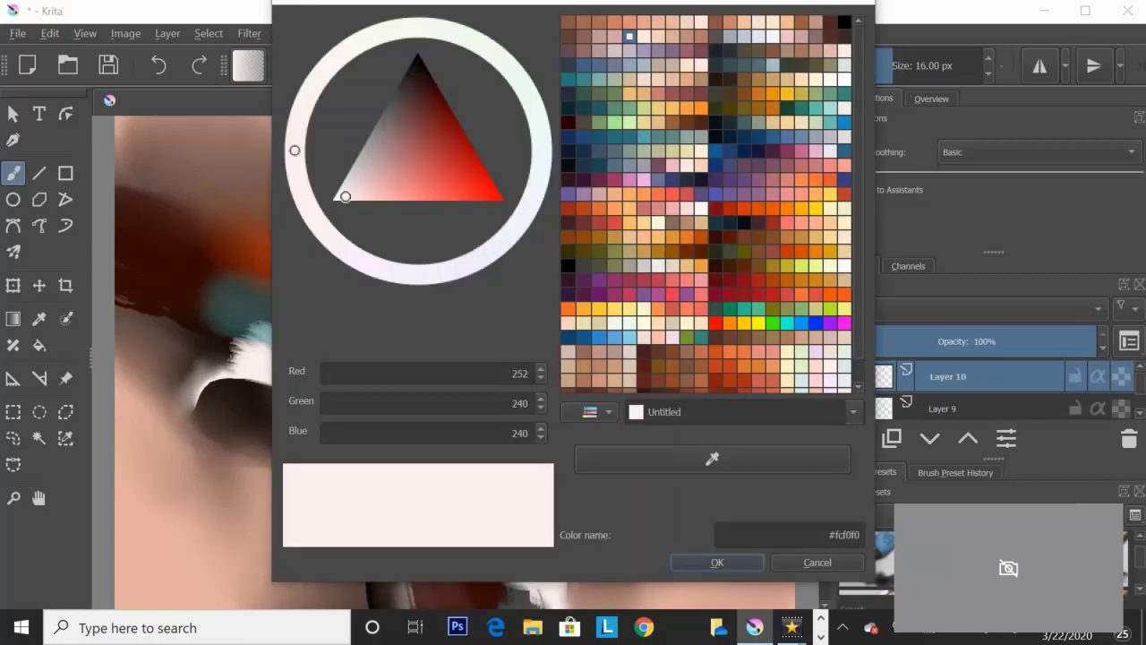
{"action": "left_click", "coordinate": [442, 104]}
{"action": "left_click", "coordinate": [718, 562]}
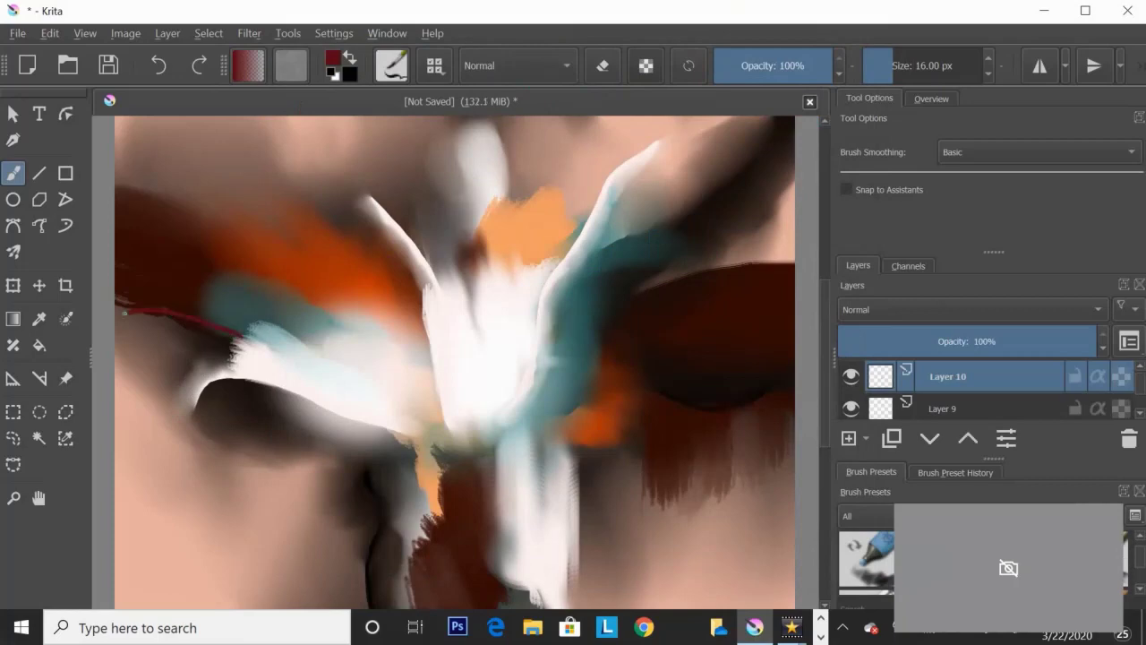
{"action": "left_click", "coordinate": [159, 65]}
{"action": "left_click", "coordinate": [332, 58]}
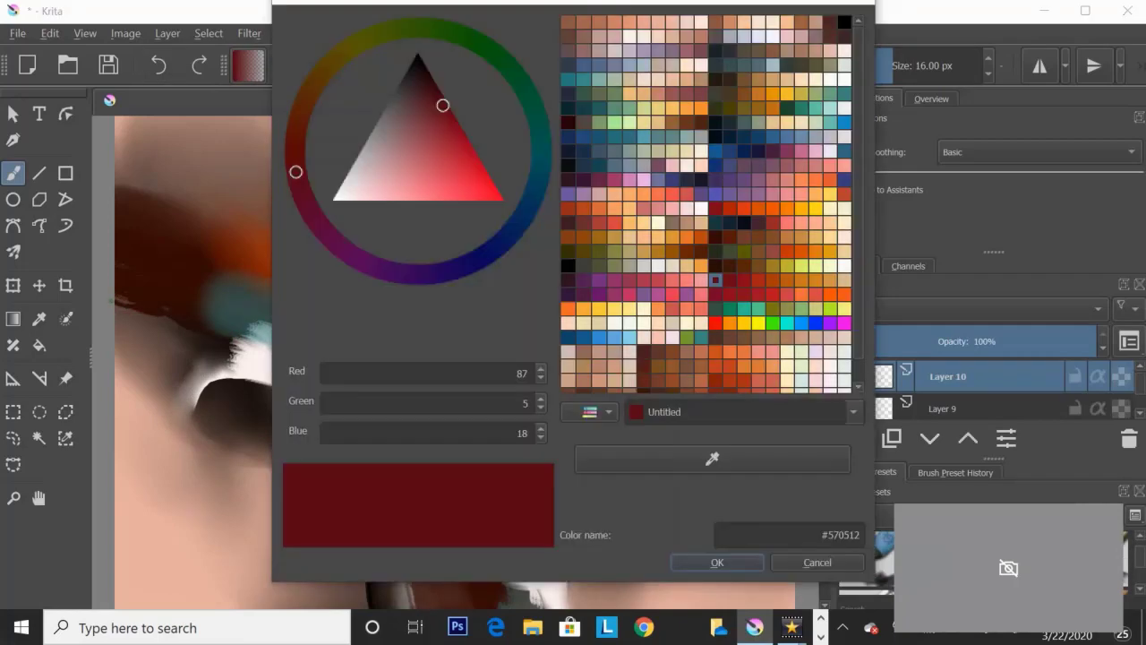
{"action": "left_click", "coordinate": [432, 87]}
{"action": "left_click", "coordinate": [722, 558]}
Step: Paint thin dark red lines down the right and centre, then erase them to faint edges
{"action": "left_click_drag", "start_coordinate": [882, 66], "coordinate": [926, 65]}
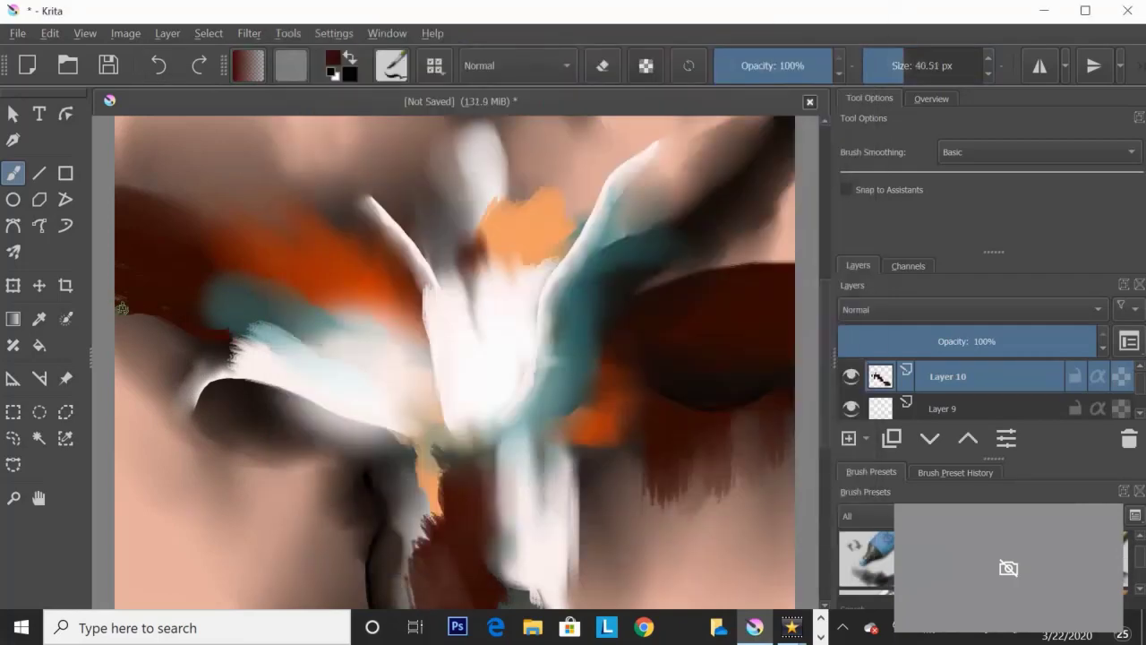
{"action": "left_click_drag", "start_coordinate": [642, 411], "coordinate": [641, 640]}
{"action": "left_click_drag", "start_coordinate": [502, 407], "coordinate": [565, 118]}
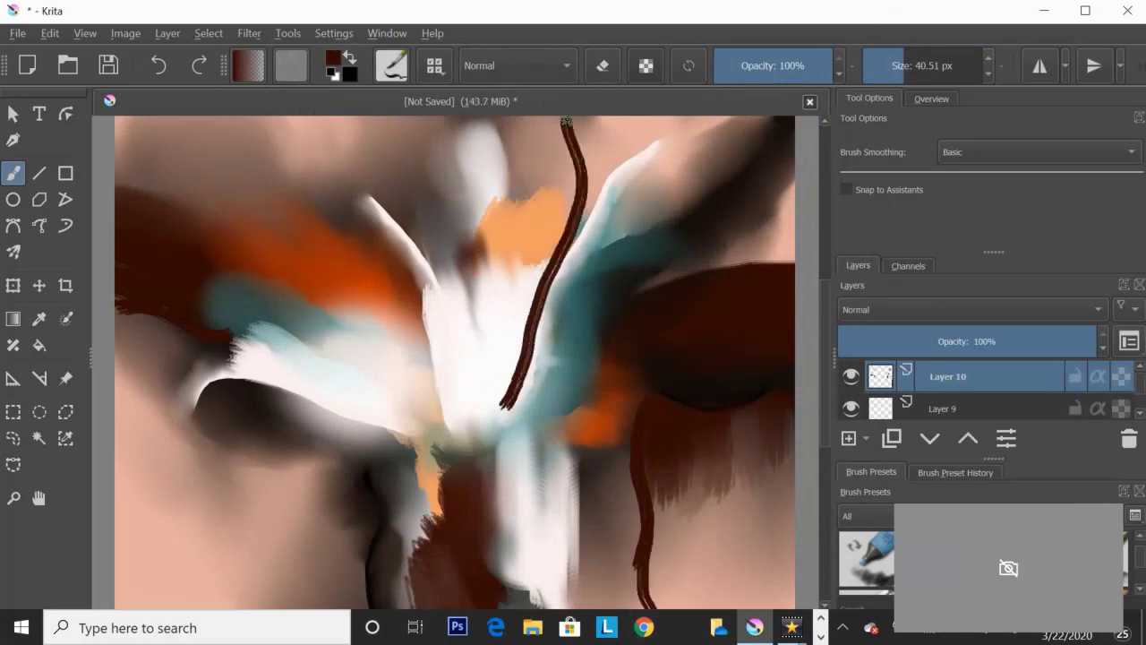
{"action": "key", "text": "e"}
{"action": "left_click_drag", "start_coordinate": [650, 398], "coordinate": [648, 607]}
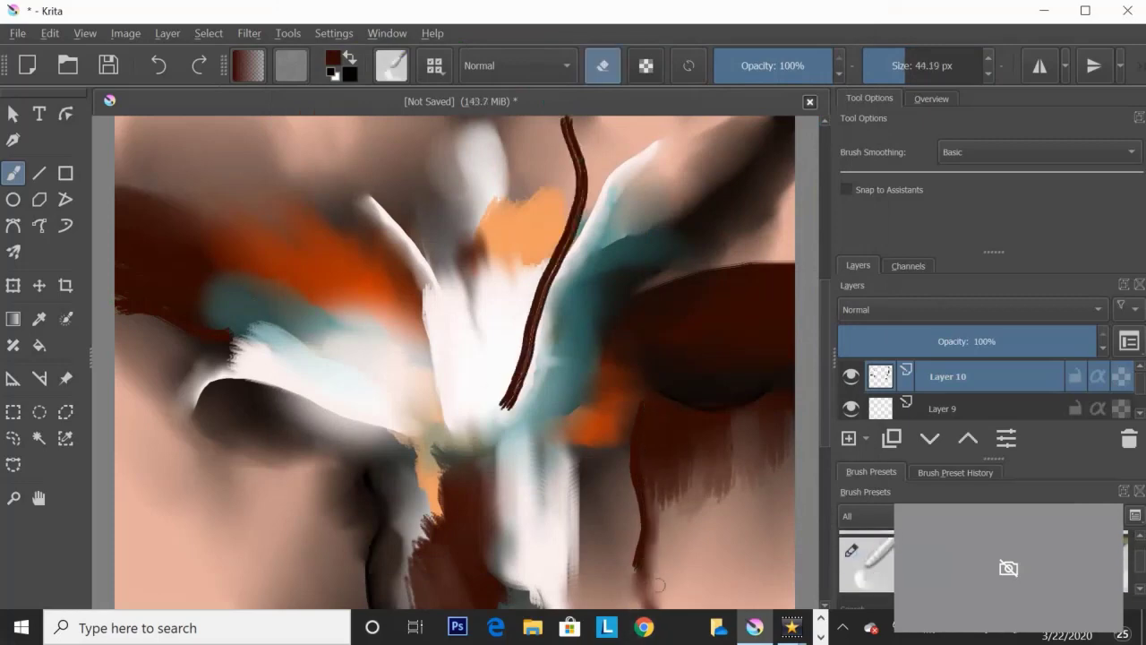
{"action": "mouse_move", "coordinate": [522, 409]}
{"action": "left_mouse_down"}
{"action": "mouse_move", "coordinate": [577, 134]}
{"action": "mouse_move", "coordinate": [564, 118]}
{"action": "left_mouse_up"}
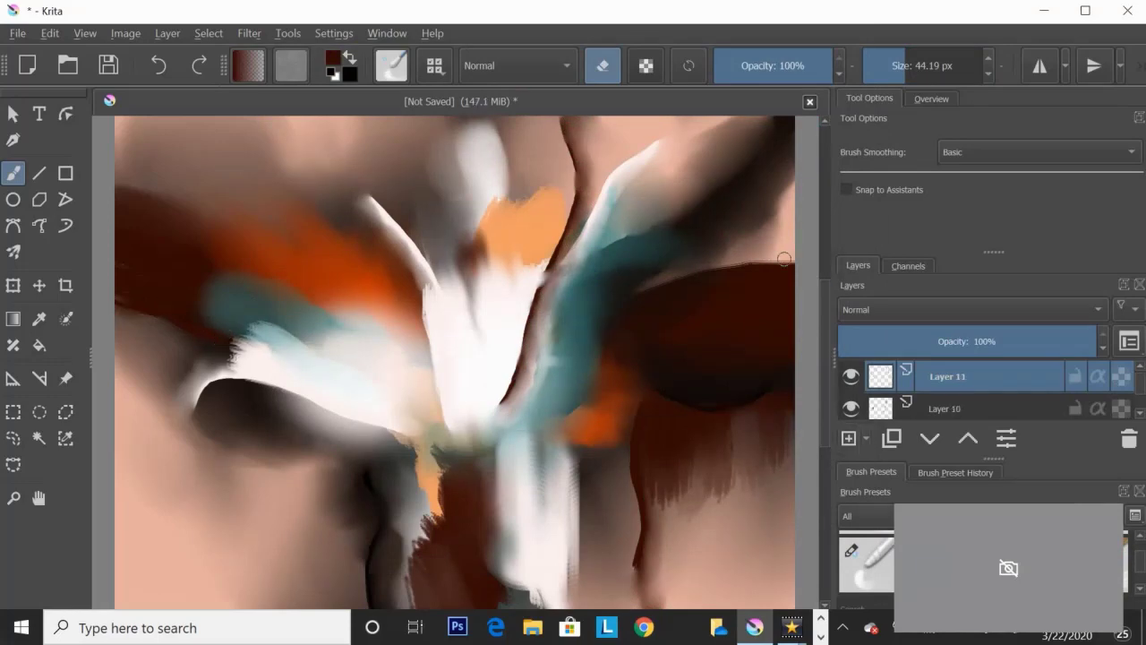
Step: Paint three gold-orange sweeping strokes across the upper left, right and centre
{"action": "key", "text": "e"}
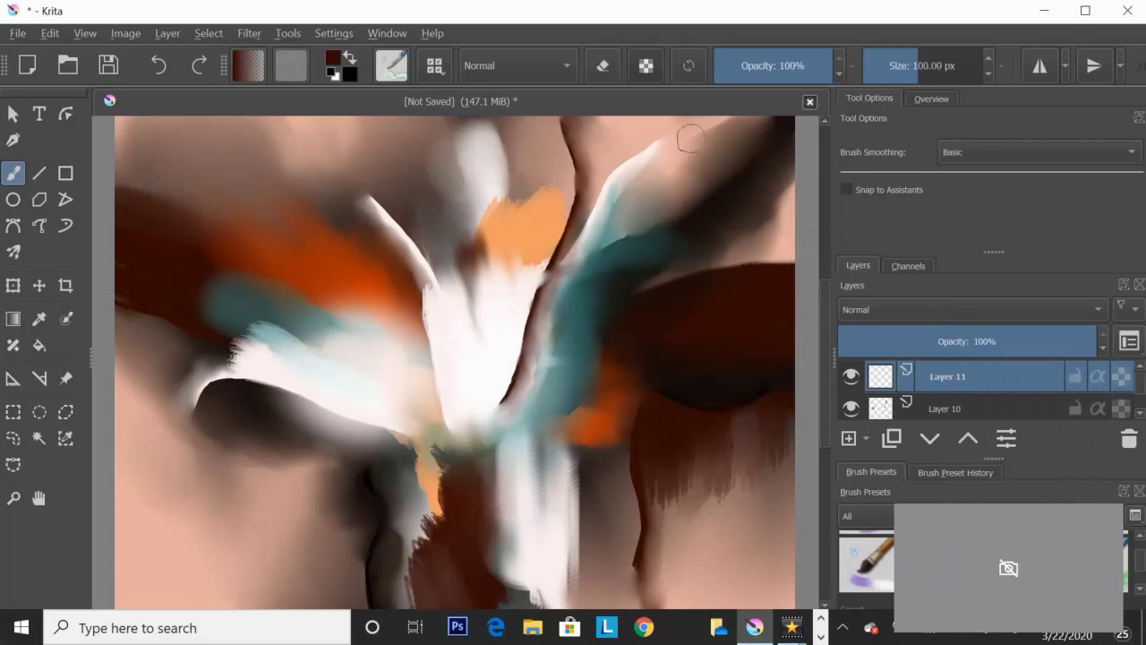
{"action": "left_click", "coordinate": [333, 57]}
{"action": "left_click", "coordinate": [737, 561]}
{"action": "left_click_drag", "start_coordinate": [472, 351], "coordinate": [204, 122]}
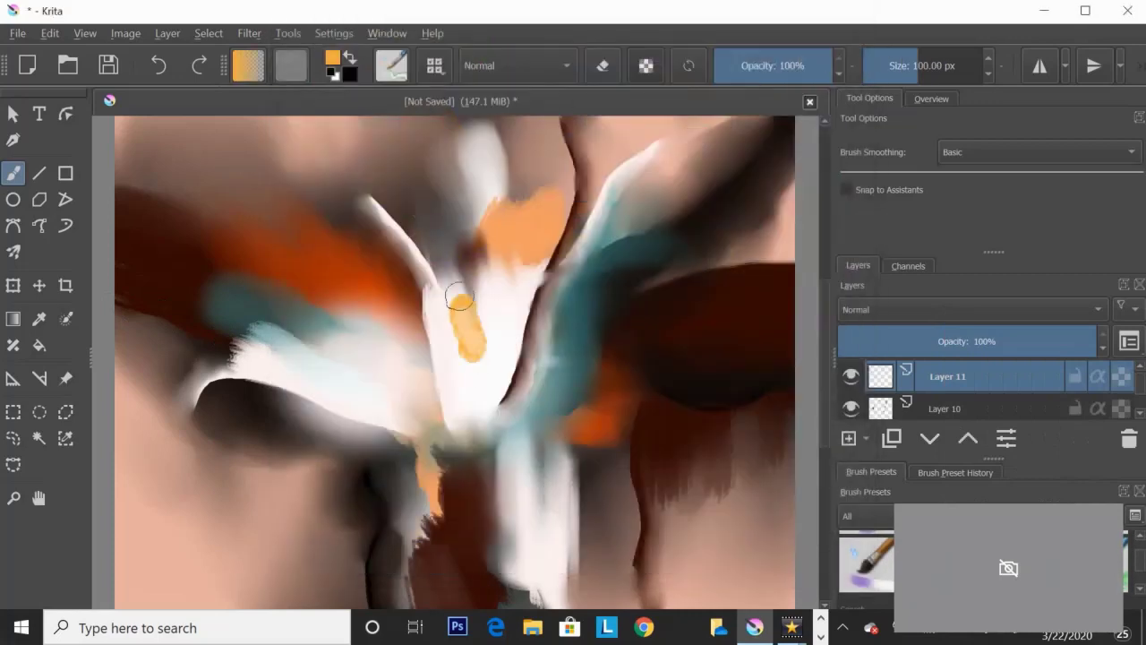
{"action": "left_click_drag", "start_coordinate": [506, 465], "coordinate": [679, 268]}
{"action": "mouse_move", "coordinate": [408, 408]}
{"action": "left_mouse_down"}
{"action": "mouse_move", "coordinate": [331, 345]}
{"action": "mouse_move", "coordinate": [215, 336]}
{"action": "left_mouse_up"}
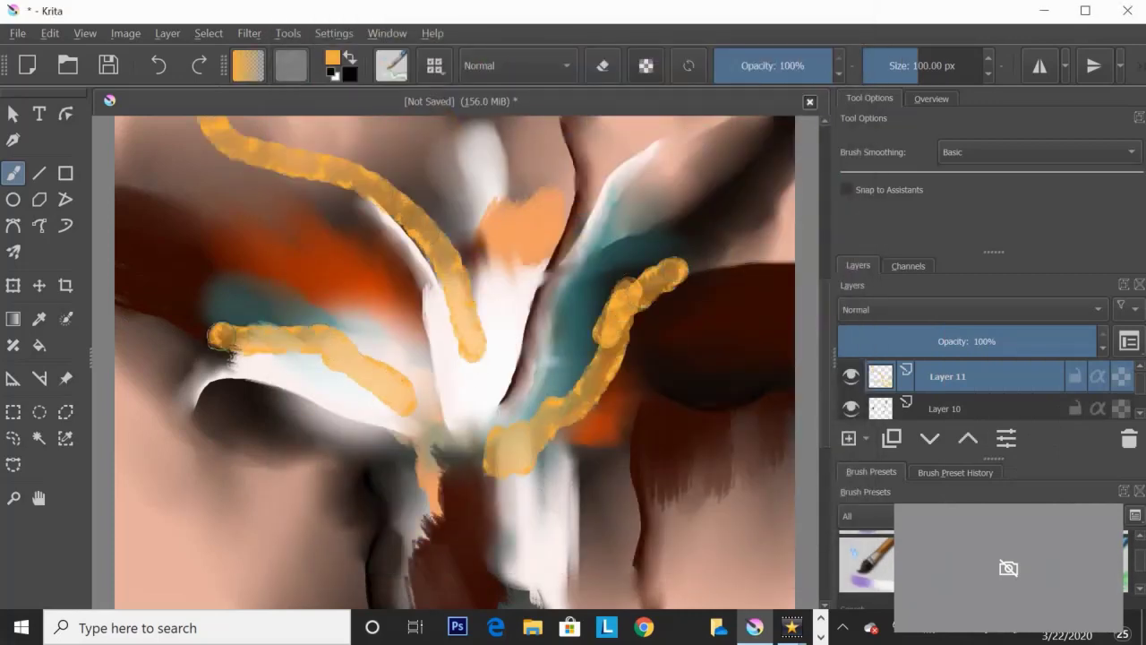
Step: Thin and fade the orange strokes with the eraser, then add Layer 12
{"action": "key", "text": "e"}
{"action": "left_click_drag", "start_coordinate": [613, 387], "coordinate": [535, 455]}
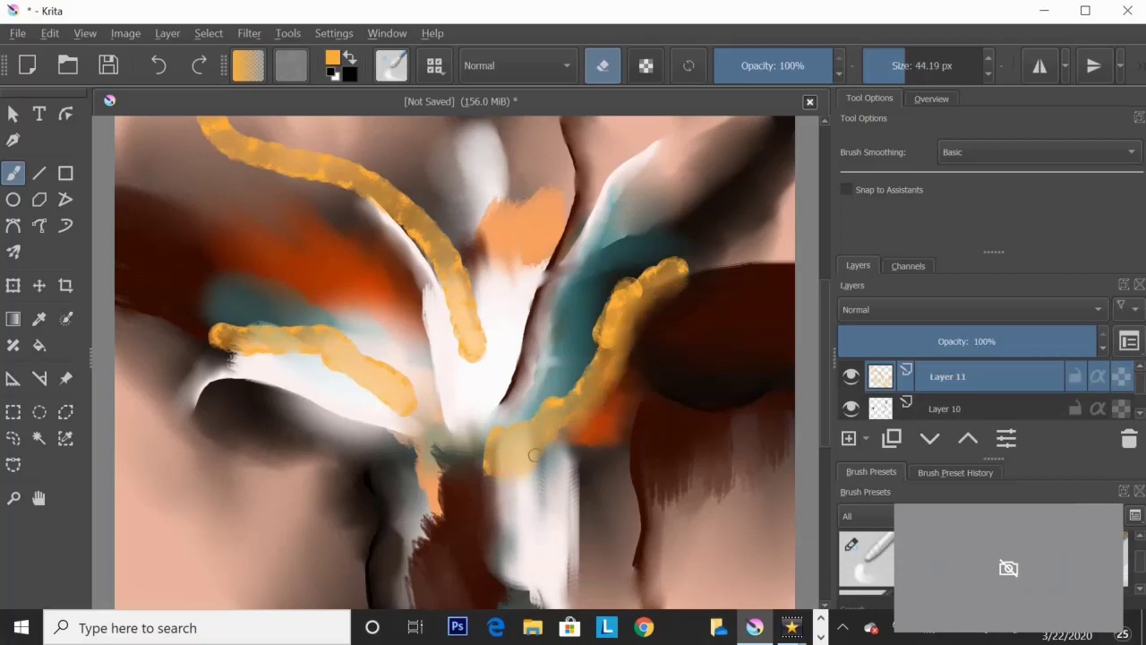
{"action": "left_click_drag", "start_coordinate": [533, 410], "coordinate": [685, 220]}
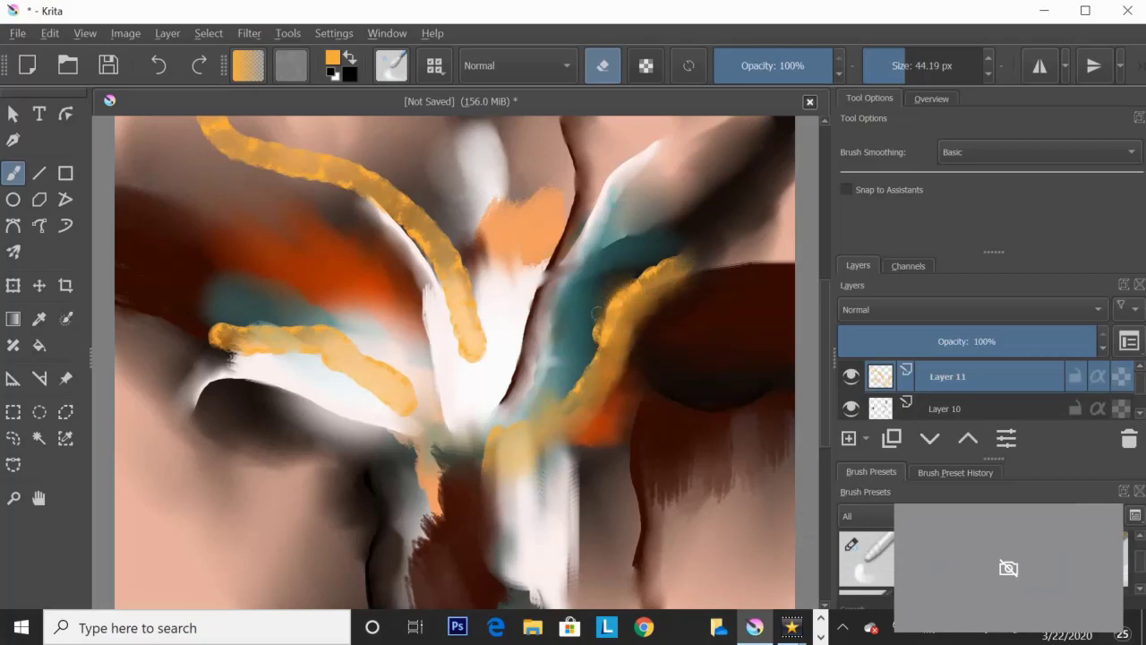
{"action": "mouse_move", "coordinate": [483, 320]}
{"action": "left_mouse_down"}
{"action": "mouse_move", "coordinate": [455, 340]}
{"action": "mouse_move", "coordinate": [452, 255]}
{"action": "mouse_move", "coordinate": [376, 183]}
{"action": "mouse_move", "coordinate": [215, 122]}
{"action": "left_mouse_up"}
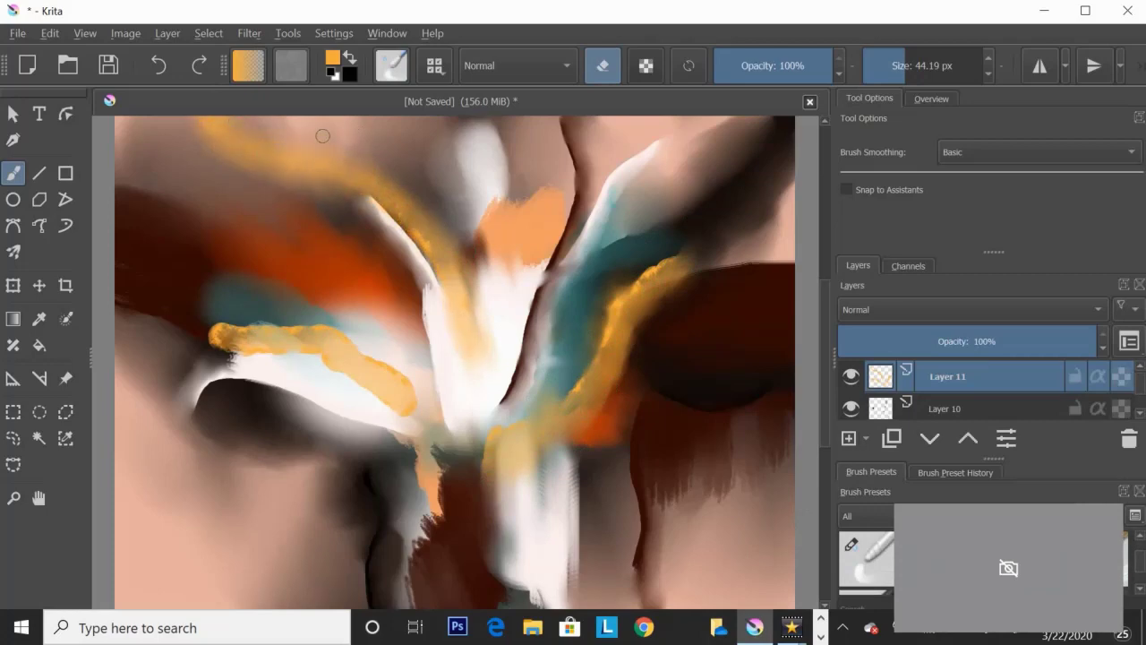
{"action": "mouse_move", "coordinate": [317, 344]}
{"action": "left_mouse_down"}
{"action": "mouse_move", "coordinate": [197, 333]}
{"action": "mouse_move", "coordinate": [342, 357]}
{"action": "left_mouse_up"}
{"action": "left_click_drag", "start_coordinate": [667, 258], "coordinate": [613, 336]}
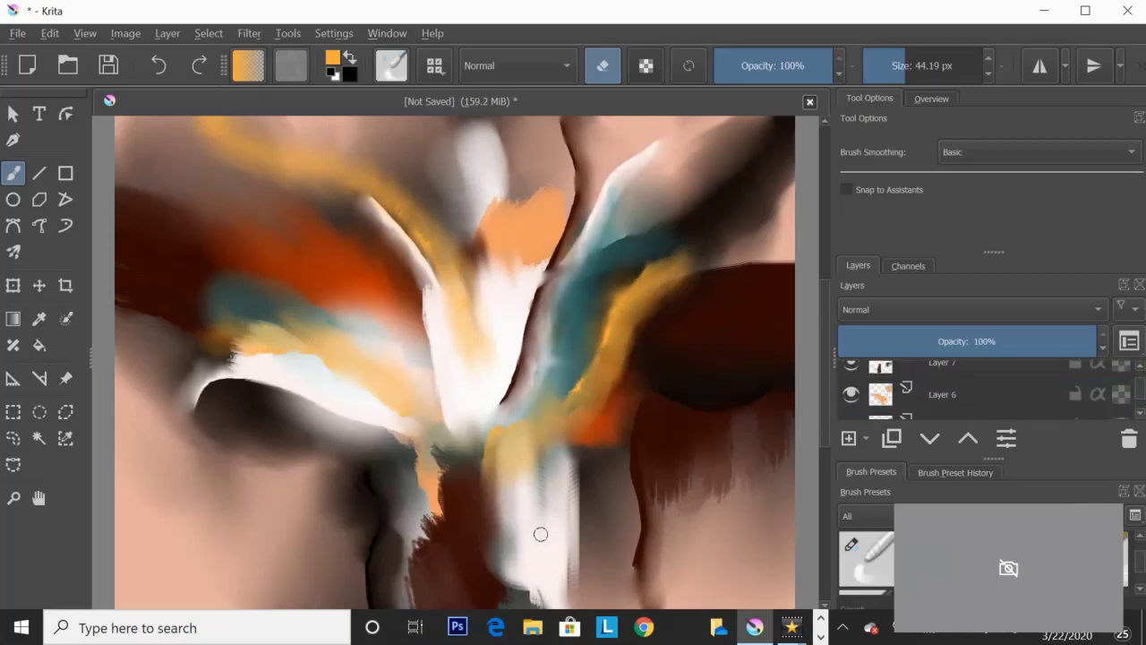
{"action": "key", "text": "Page_Down"}
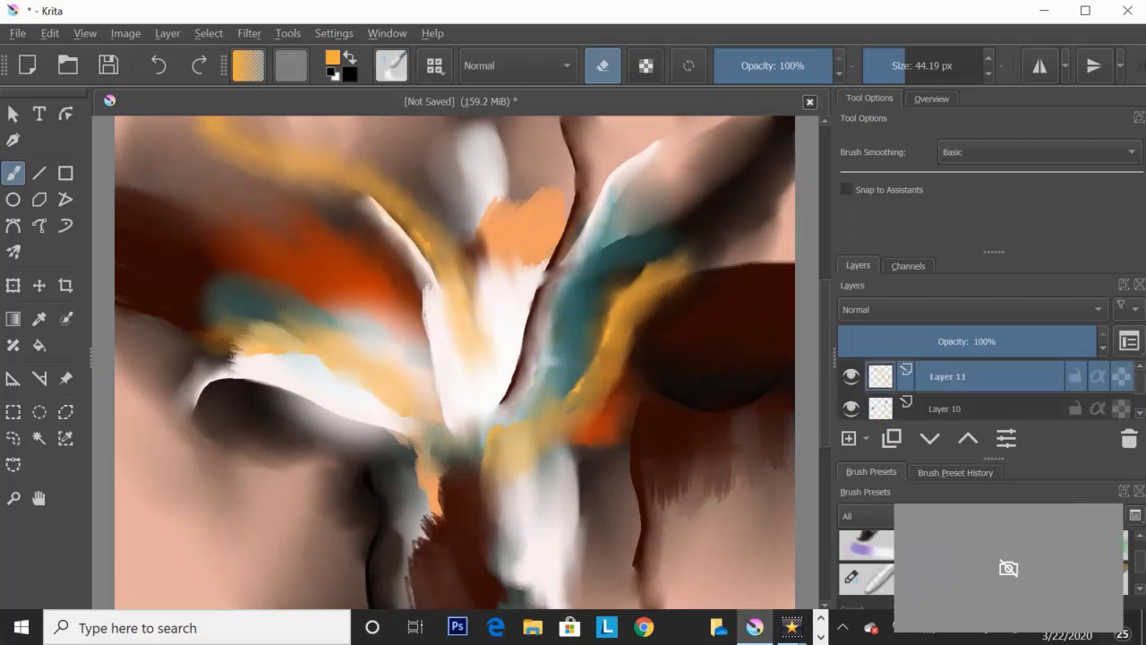
{"action": "key", "text": "Insert"}
Step: Paint a broad black bristle stroke diagonally through the centre and feather it by erasing
{"action": "key", "text": "e"}
{"action": "key", "text": "x"}
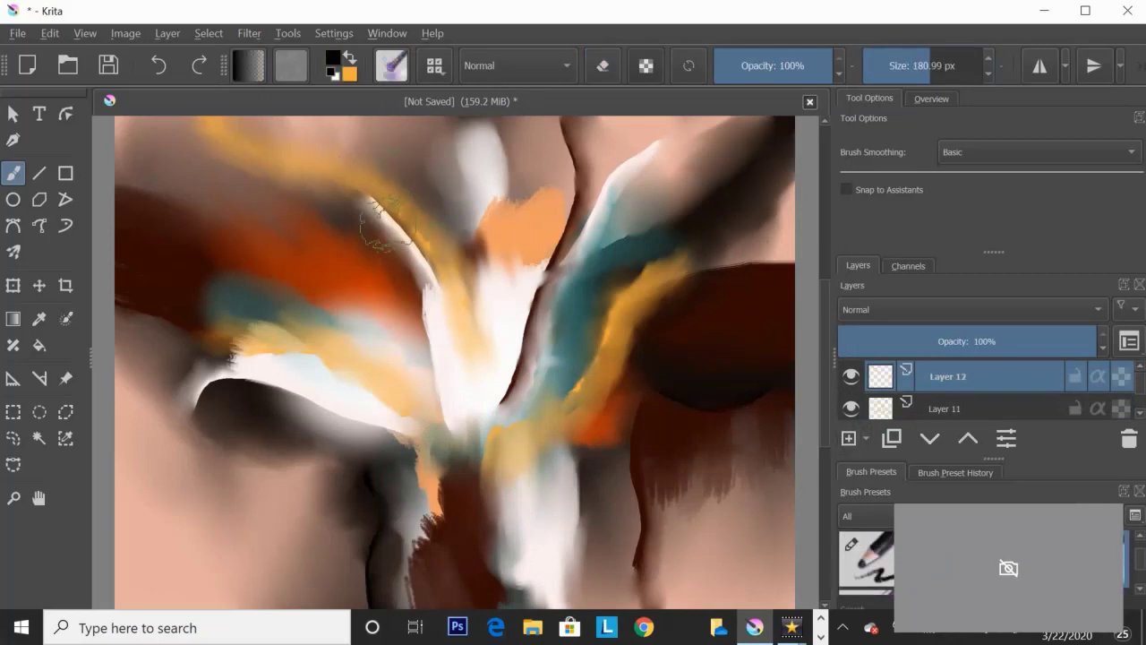
{"action": "mouse_move", "coordinate": [417, 368]}
{"action": "left_mouse_down"}
{"action": "mouse_move", "coordinate": [472, 448]}
{"action": "mouse_move", "coordinate": [435, 409]}
{"action": "mouse_move", "coordinate": [542, 519]}
{"action": "left_mouse_up"}
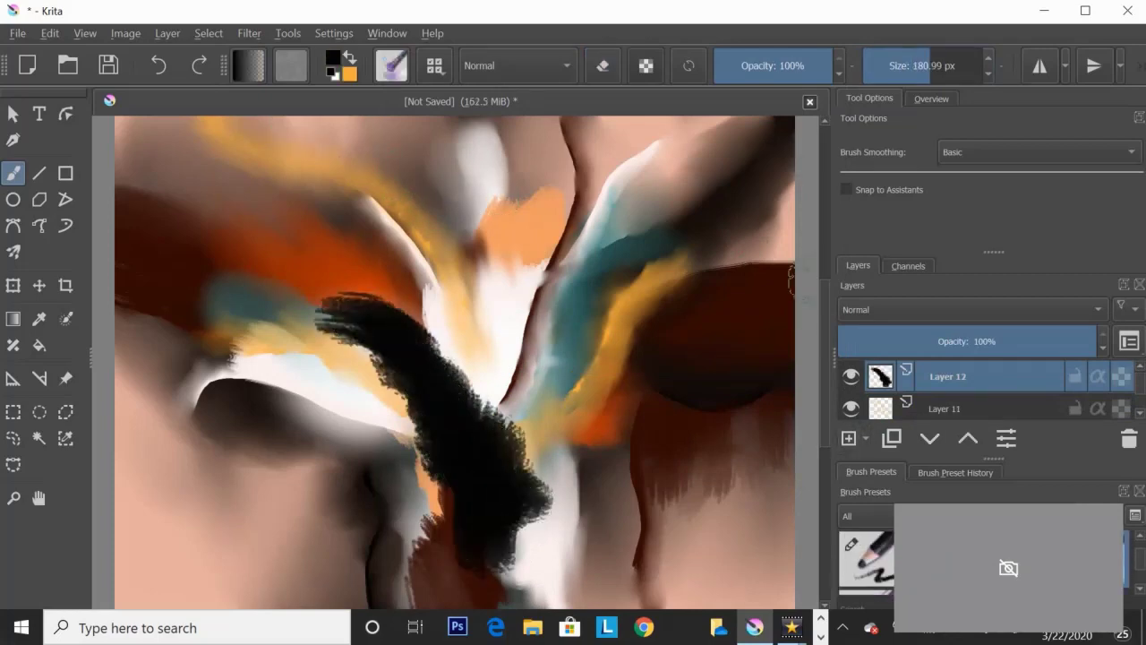
{"action": "key", "text": "slash"}
{"action": "key", "text": "e"}
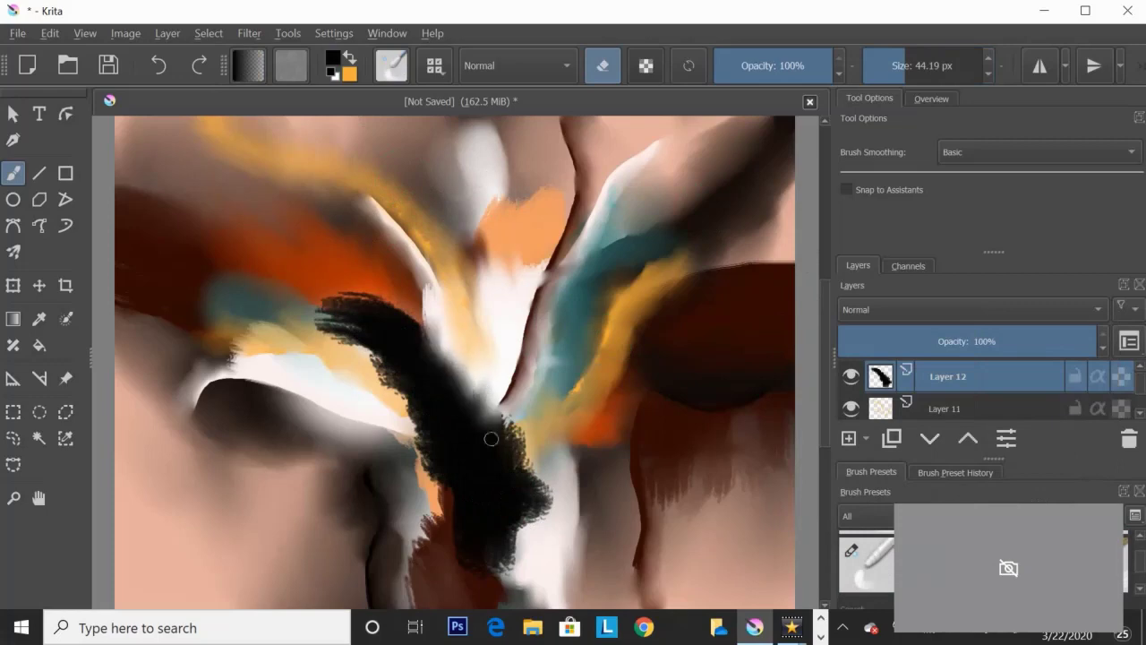
{"action": "mouse_move", "coordinate": [491, 439]}
{"action": "left_mouse_down"}
{"action": "mouse_move", "coordinate": [513, 507]}
{"action": "mouse_move", "coordinate": [507, 564]}
{"action": "mouse_move", "coordinate": [327, 314]}
{"action": "mouse_move", "coordinate": [446, 354]}
{"action": "left_mouse_up"}
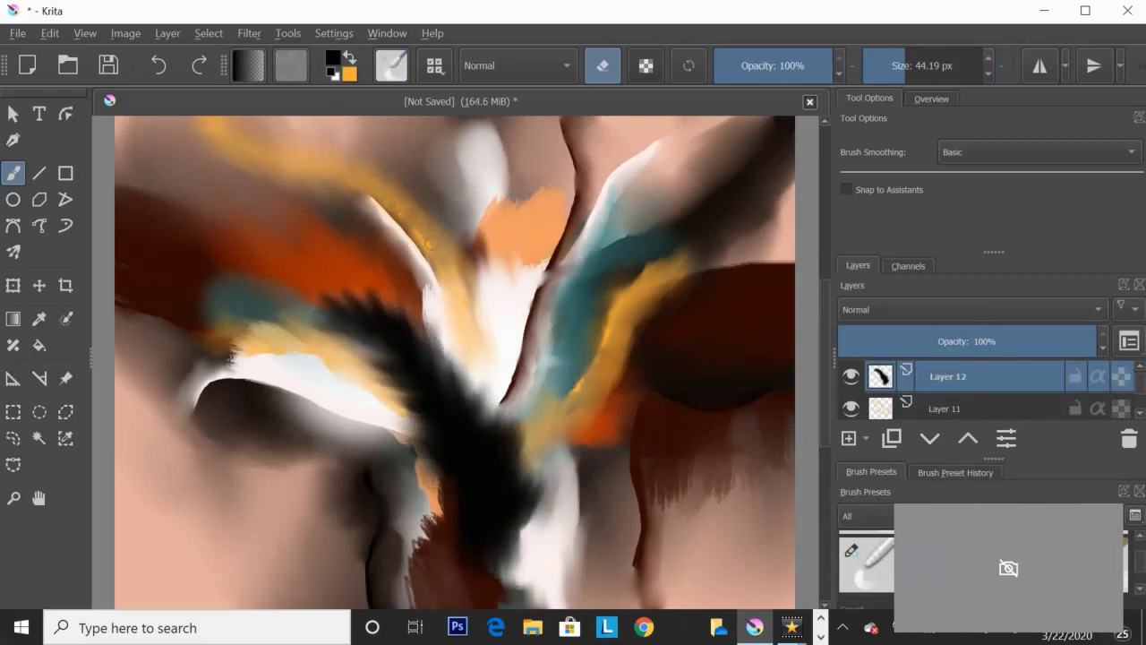
{"action": "key", "text": "slash"}
Step: Paint a wide dark purple diagonal stroke from lower left to the right edge
{"action": "key", "text": "e"}
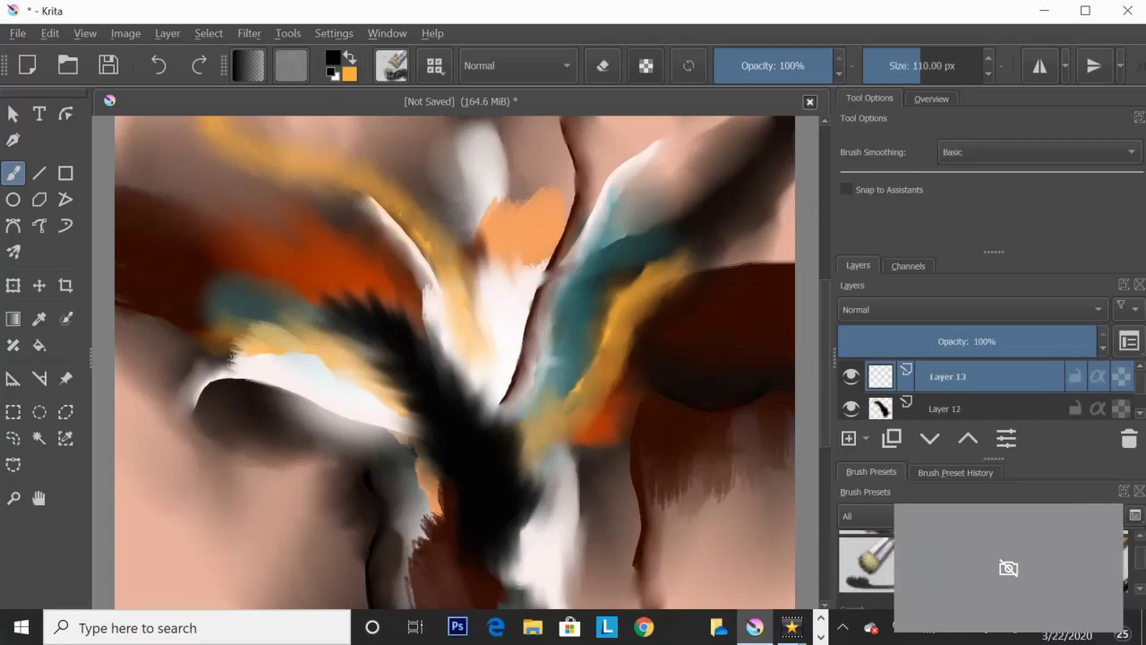
{"action": "left_click", "coordinate": [333, 59]}
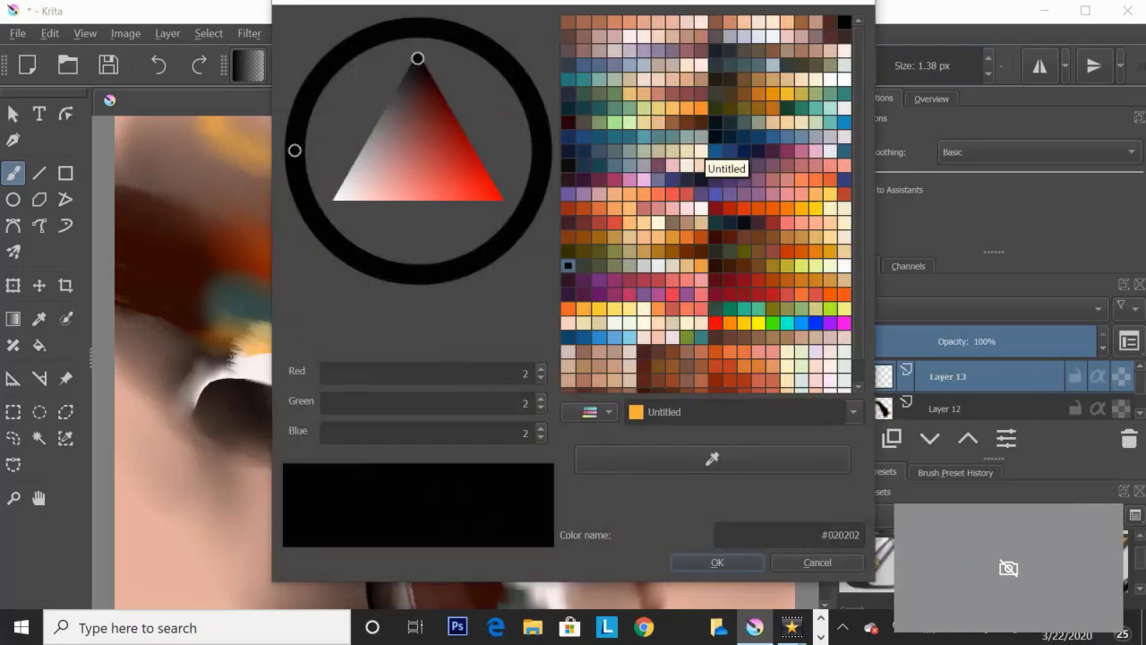
{"action": "key", "text": "Return"}
{"action": "left_click_drag", "start_coordinate": [874, 66], "coordinate": [946, 66]}
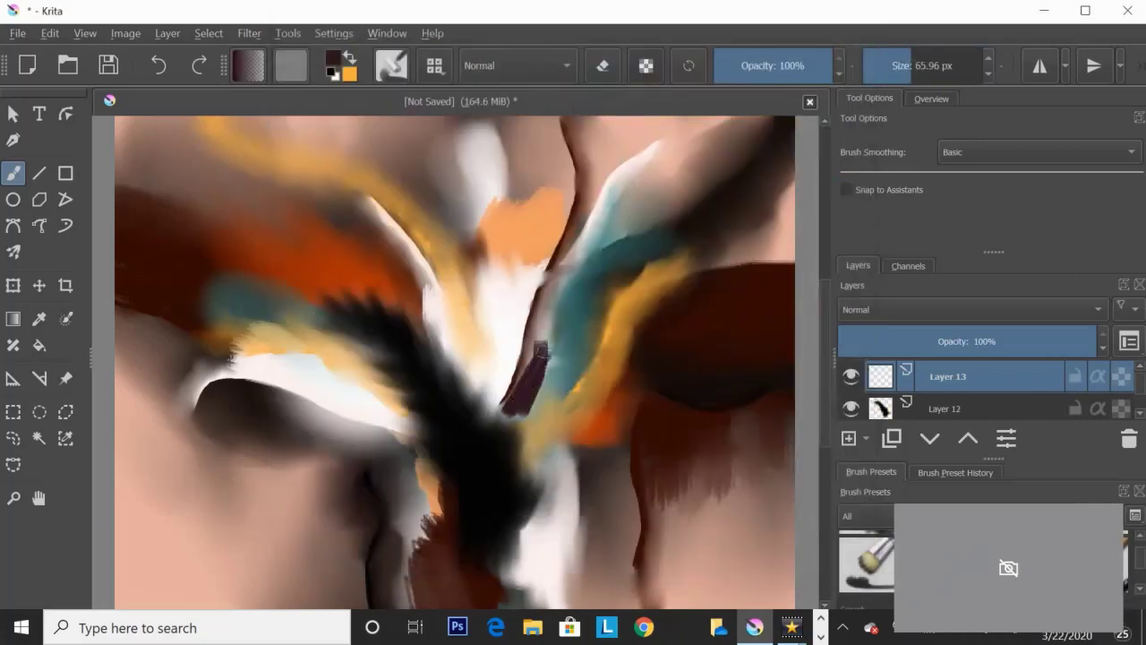
{"action": "left_click_drag", "start_coordinate": [542, 348], "coordinate": [425, 483]}
{"action": "left_click_drag", "start_coordinate": [331, 591], "coordinate": [793, 216]}
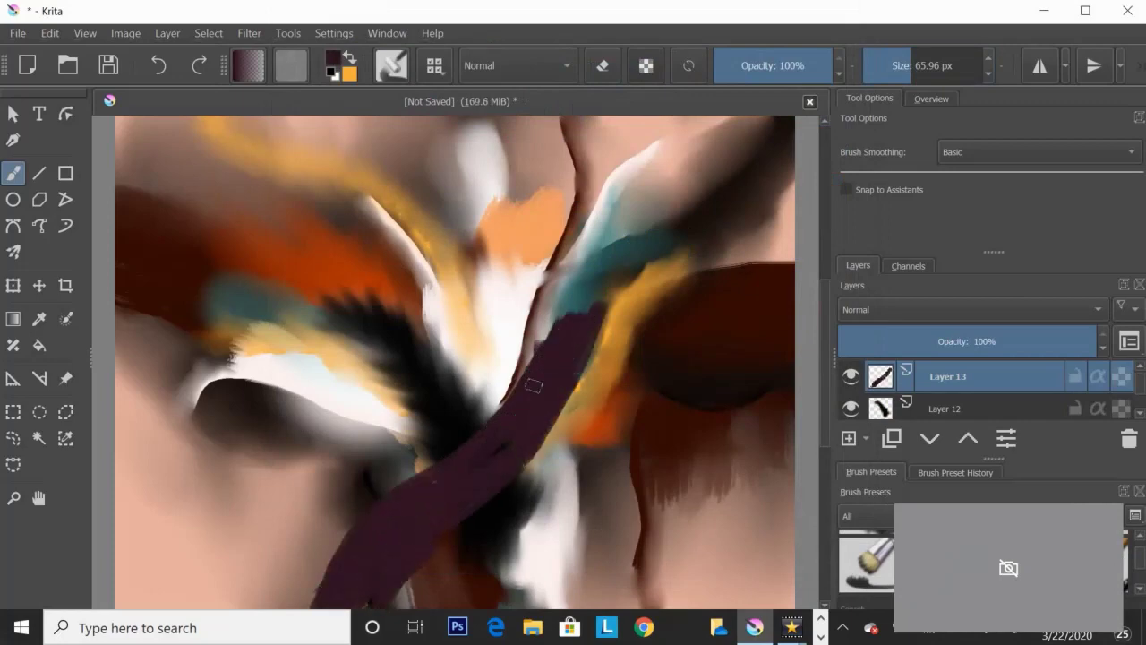
Step: Erase the purple stroke's edges into a thin plum curve, then open the Artistic filters
{"action": "key", "text": "e"}
{"action": "mouse_move", "coordinate": [546, 376]}
{"action": "left_mouse_down"}
{"action": "mouse_move", "coordinate": [669, 246]}
{"action": "mouse_move", "coordinate": [468, 520]}
{"action": "mouse_move", "coordinate": [687, 272]}
{"action": "mouse_move", "coordinate": [506, 412]}
{"action": "mouse_move", "coordinate": [367, 605]}
{"action": "left_mouse_up"}
{"action": "key", "text": "/"}
{"action": "mouse_move", "coordinate": [452, 484]}
{"action": "left_mouse_down"}
{"action": "mouse_move", "coordinate": [403, 564]}
{"action": "mouse_move", "coordinate": [314, 604]}
{"action": "left_mouse_up"}
{"action": "mouse_move", "coordinate": [589, 286]}
{"action": "left_mouse_down"}
{"action": "mouse_move", "coordinate": [528, 447]}
{"action": "mouse_move", "coordinate": [788, 215]}
{"action": "left_mouse_up"}
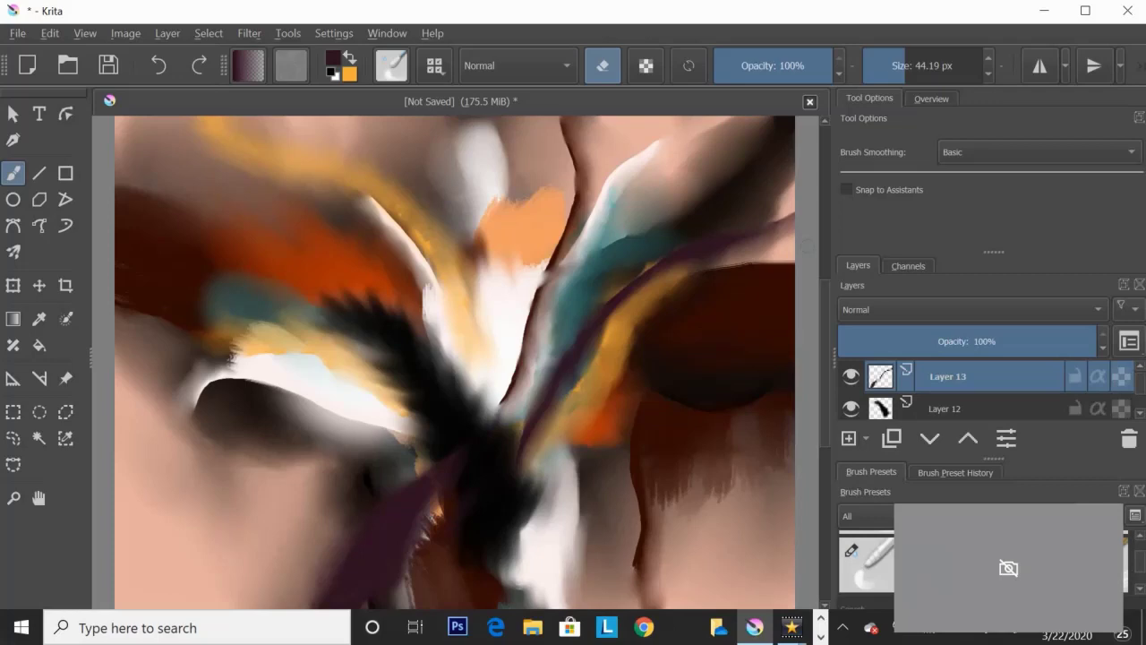
{"action": "left_click", "coordinate": [249, 34]}
Step: Try the Halftone filter with angle 16, then dismiss it
{"action": "left_click", "coordinate": [572, 105]}
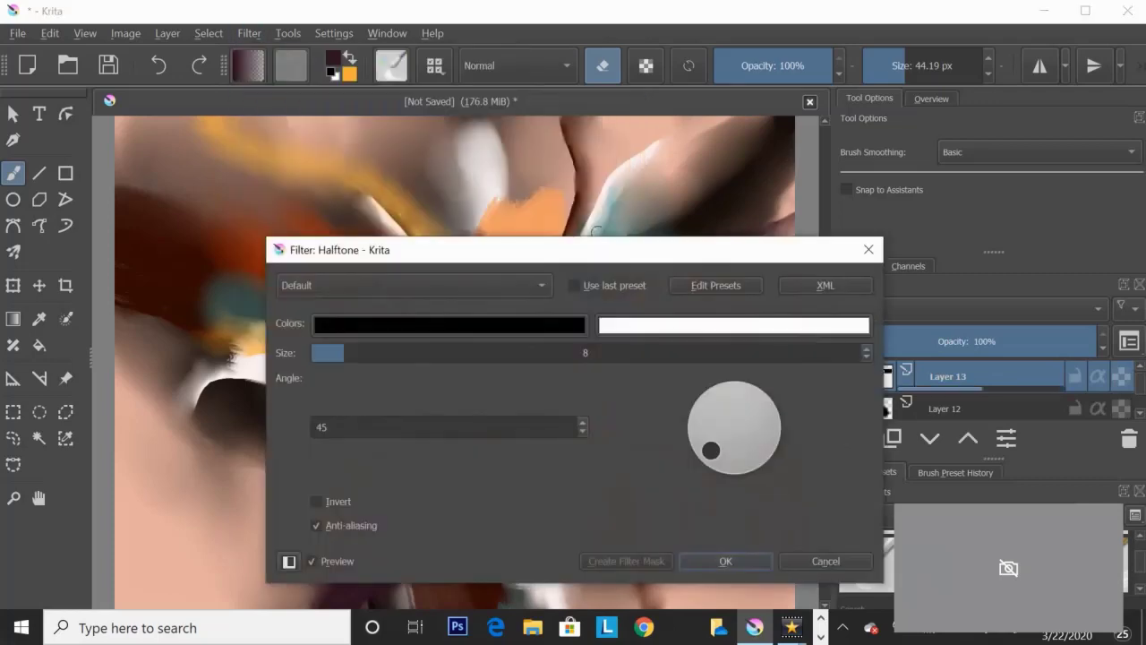
{"action": "left_click_drag", "start_coordinate": [711, 450], "coordinate": [749, 394]}
{"action": "left_click", "coordinate": [448, 323]}
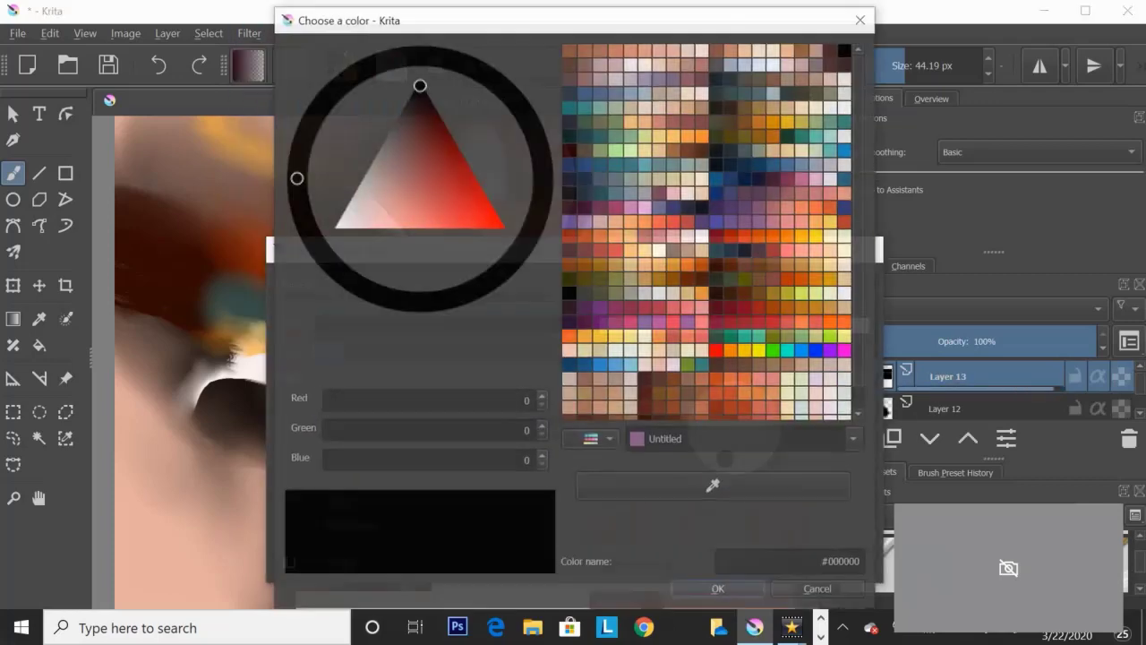
{"action": "key", "text": "Escape"}
{"action": "key", "text": "Escape"}
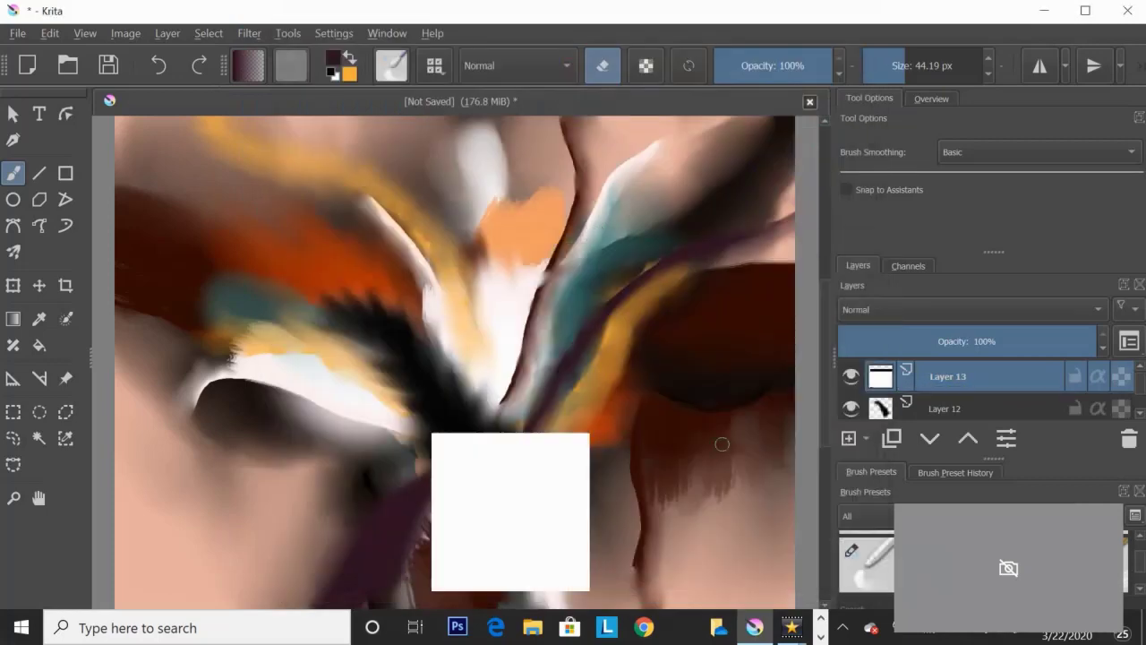
Step: Add an Oilpaint filter mask with brush size 5 to Layer 13, then add Layer 14
{"action": "left_click", "coordinate": [249, 33]}
{"action": "left_click", "coordinate": [583, 152]}
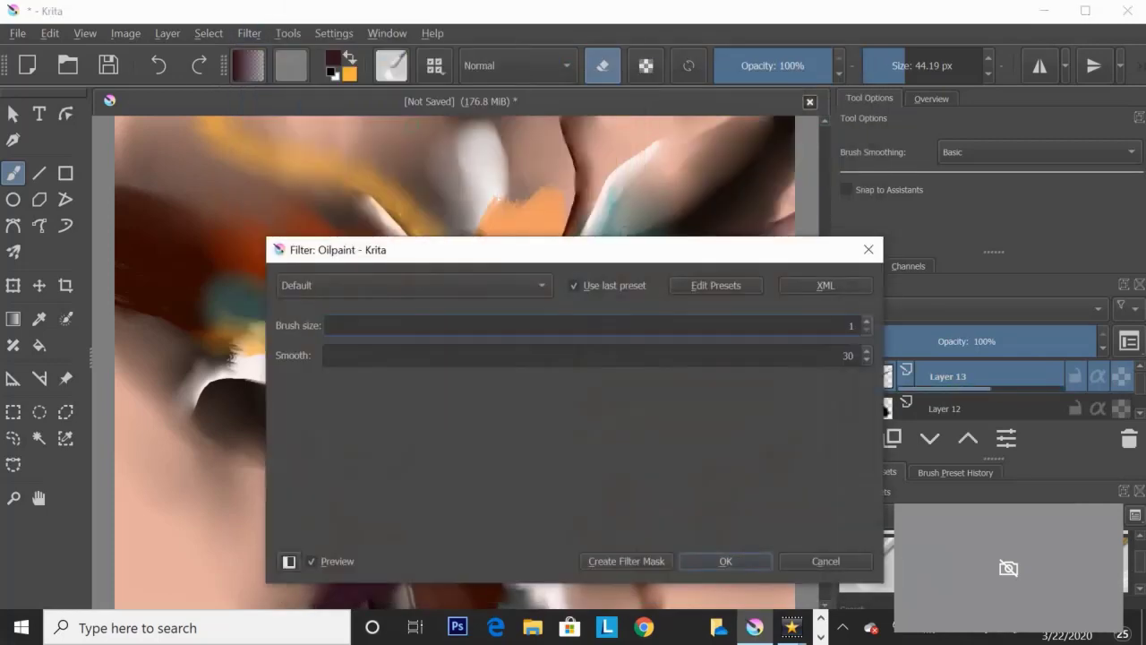
{"action": "left_click", "coordinate": [841, 356]}
{"action": "type", "text": "5"}
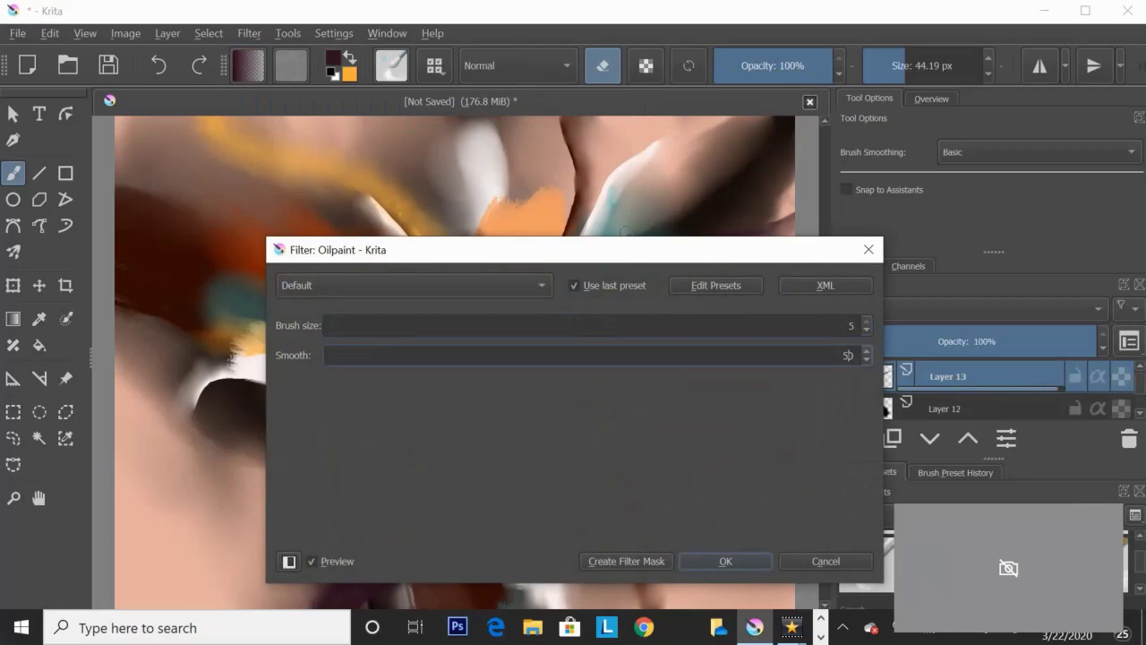
{"action": "left_click", "coordinate": [658, 561]}
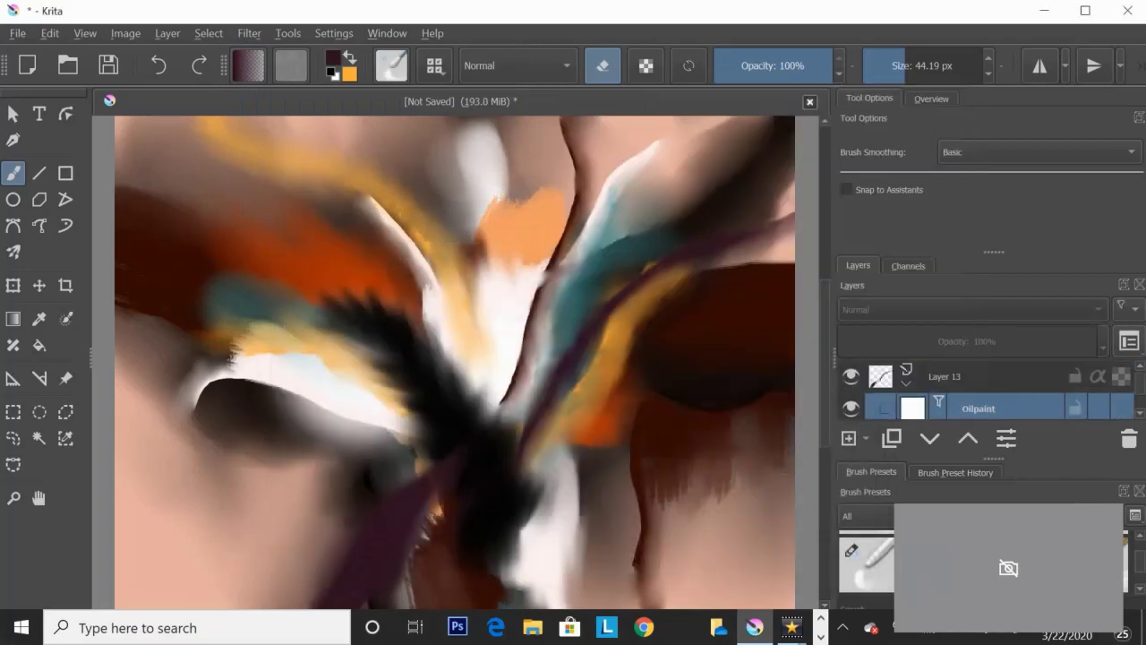
{"action": "key", "text": "Insert"}
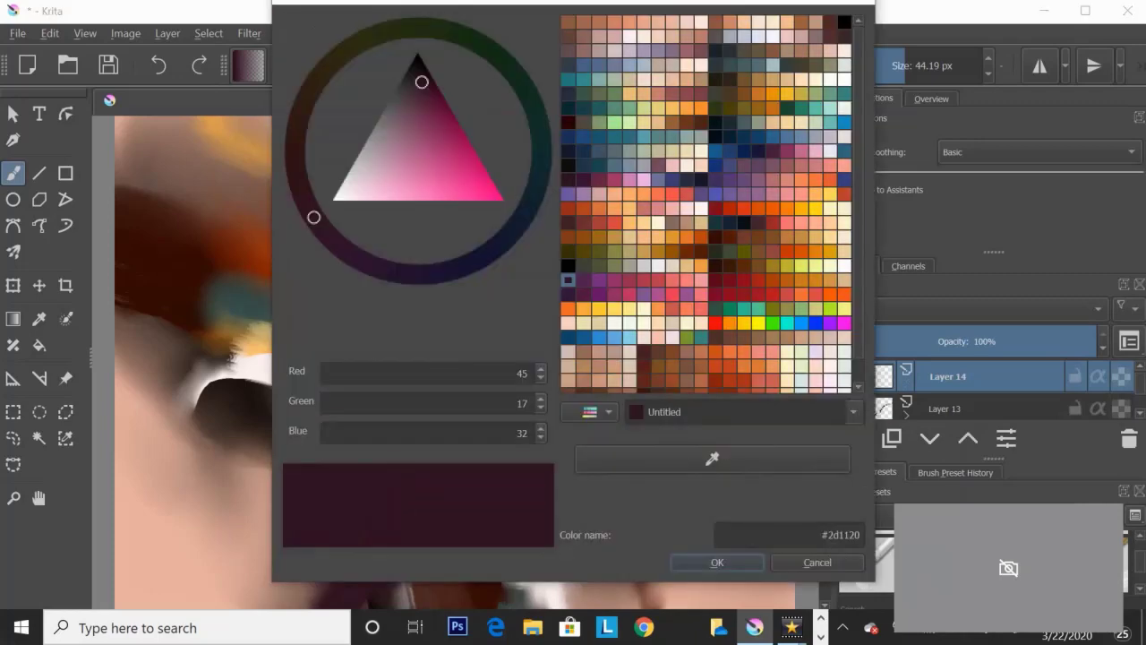
Step: Paint peach bristle strokes at the lower right and a peach block over the centre
{"action": "key", "text": "e"}
{"action": "left_click", "coordinate": [339, 118], "text": "ctrl"}
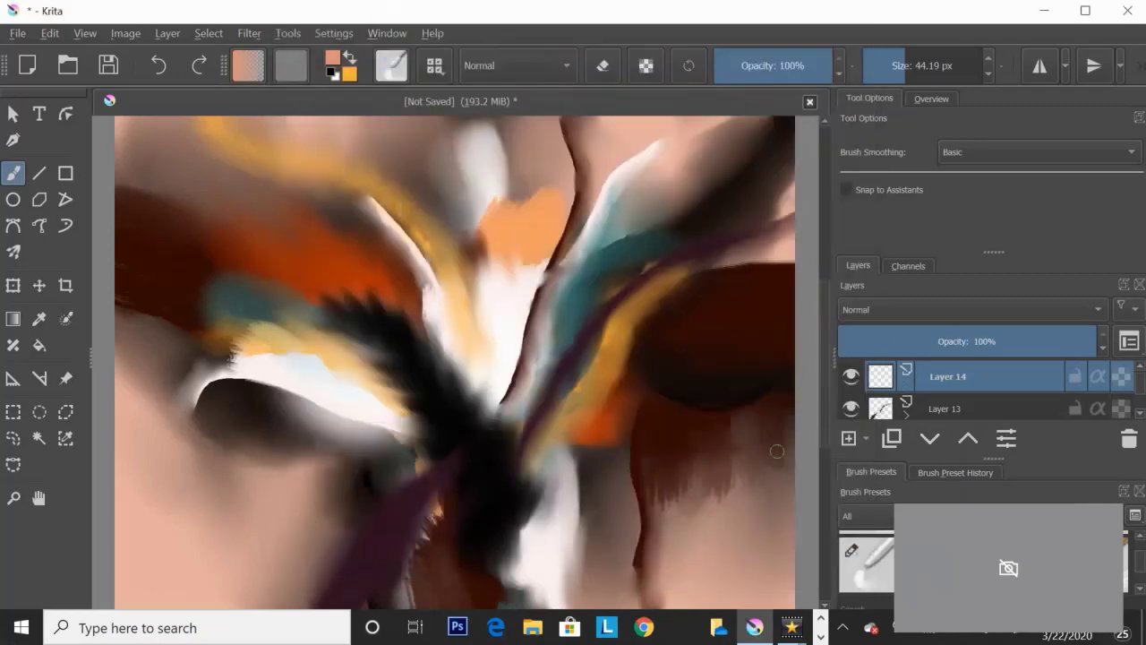
{"action": "key", "text": "slash"}
{"action": "left_click_drag", "start_coordinate": [770, 420], "coordinate": [667, 584]}
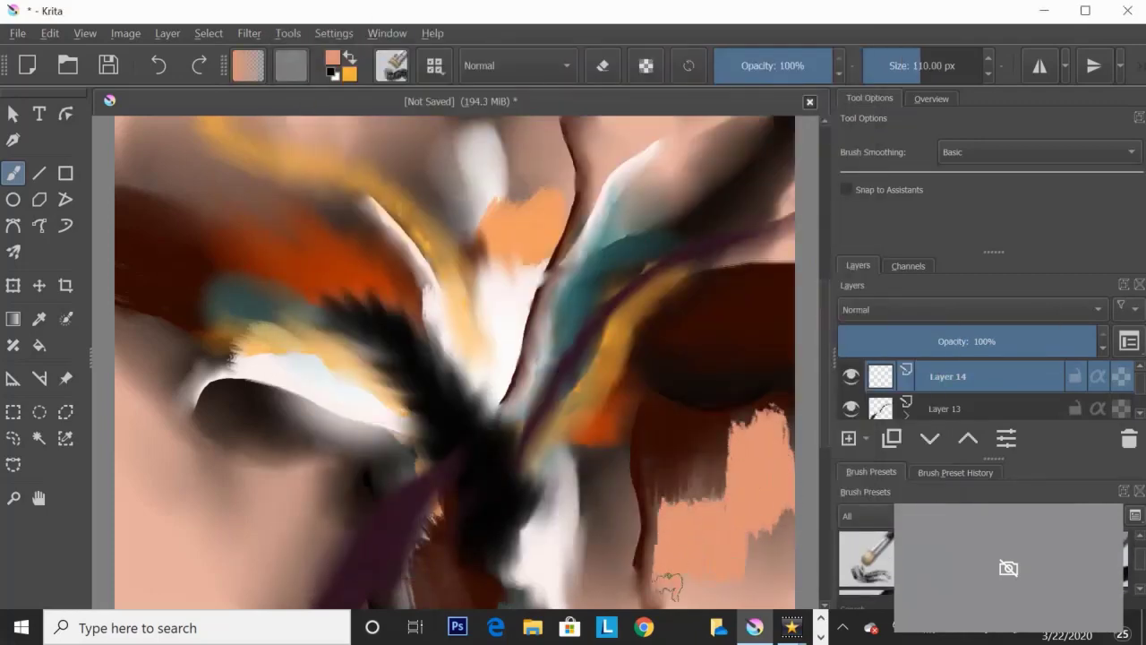
{"action": "mouse_move", "coordinate": [439, 359]}
{"action": "left_mouse_down"}
{"action": "mouse_move", "coordinate": [453, 430]}
{"action": "mouse_move", "coordinate": [535, 425]}
{"action": "left_mouse_up"}
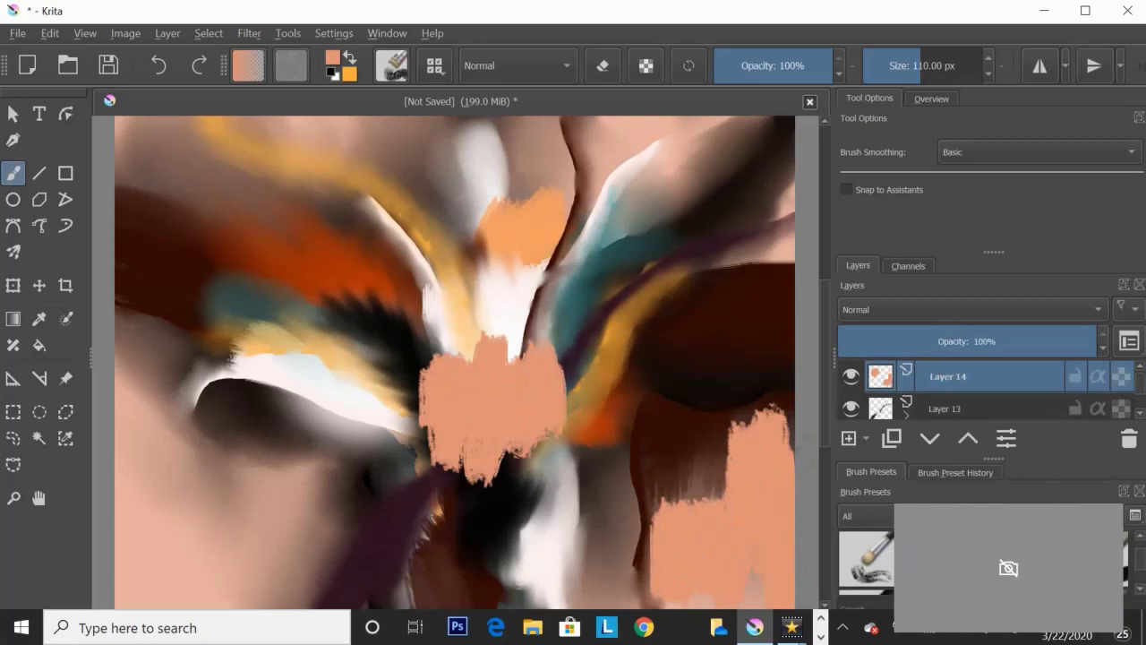
Step: Hatch dark pencil lines over the lower-right strokes and the central peach block
{"action": "key", "text": "period"}
{"action": "key", "text": "period"}
{"action": "key", "text": "period"}
{"action": "key", "text": "period"}
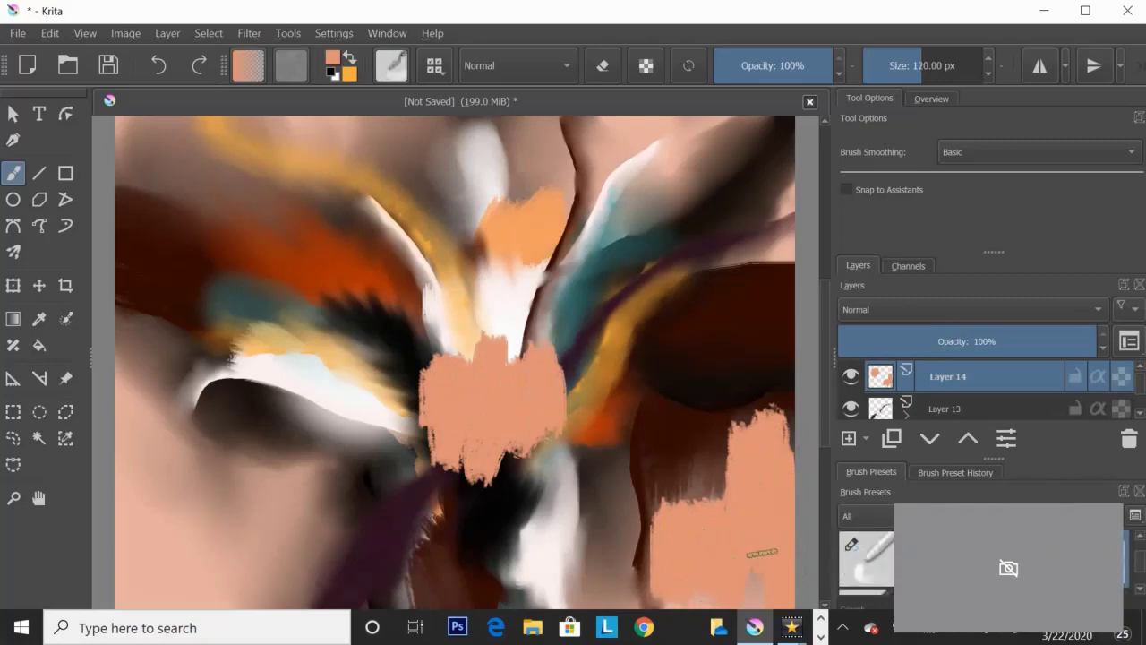
{"action": "left_click_drag", "start_coordinate": [698, 466], "coordinate": [663, 573]}
{"action": "left_click_drag", "start_coordinate": [752, 412], "coordinate": [761, 501]}
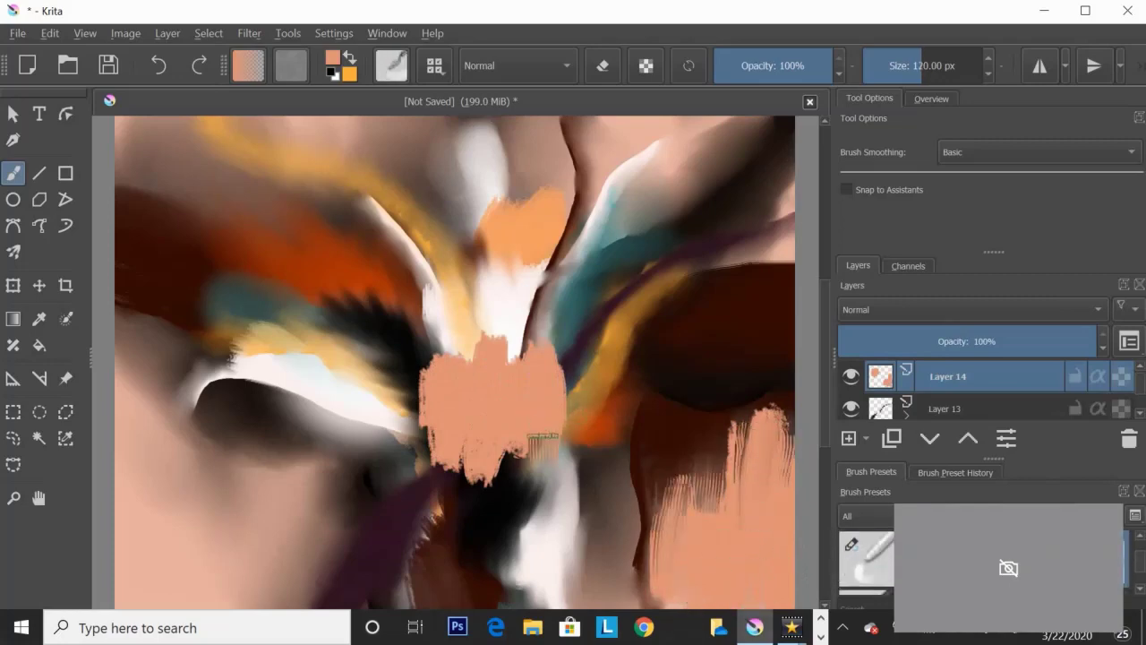
{"action": "left_click_drag", "start_coordinate": [448, 439], "coordinate": [555, 484]}
{"action": "left_click_drag", "start_coordinate": [430, 394], "coordinate": [573, 314]}
{"action": "left_click_drag", "start_coordinate": [453, 421], "coordinate": [403, 354]}
Step: Smudge the right-side strokes and central hatching into a soft peach glow with the blending preset
{"action": "key", "text": "period"}
{"action": "key", "text": "period"}
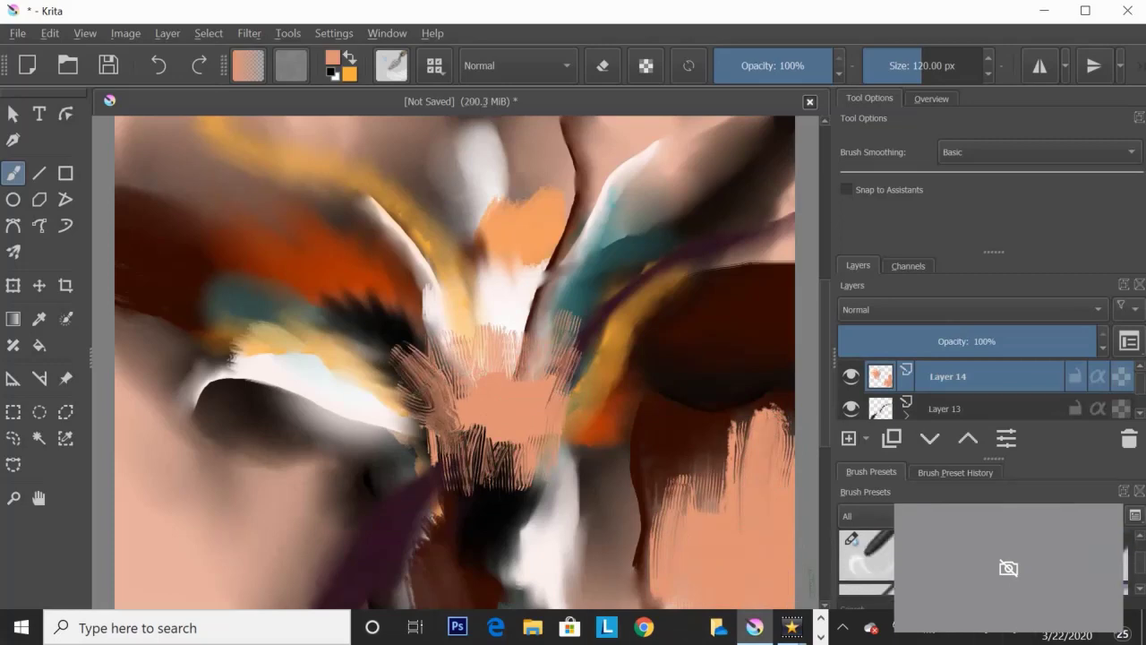
{"action": "key", "text": "period"}
{"action": "mouse_move", "coordinate": [582, 309]}
{"action": "left_mouse_down"}
{"action": "mouse_move", "coordinate": [421, 377]}
{"action": "mouse_move", "coordinate": [460, 494]}
{"action": "left_mouse_up"}
{"action": "key", "text": "ctrl+z"}
{"action": "key", "text": "ctrl+z"}
{"action": "key", "text": "ctrl+z"}
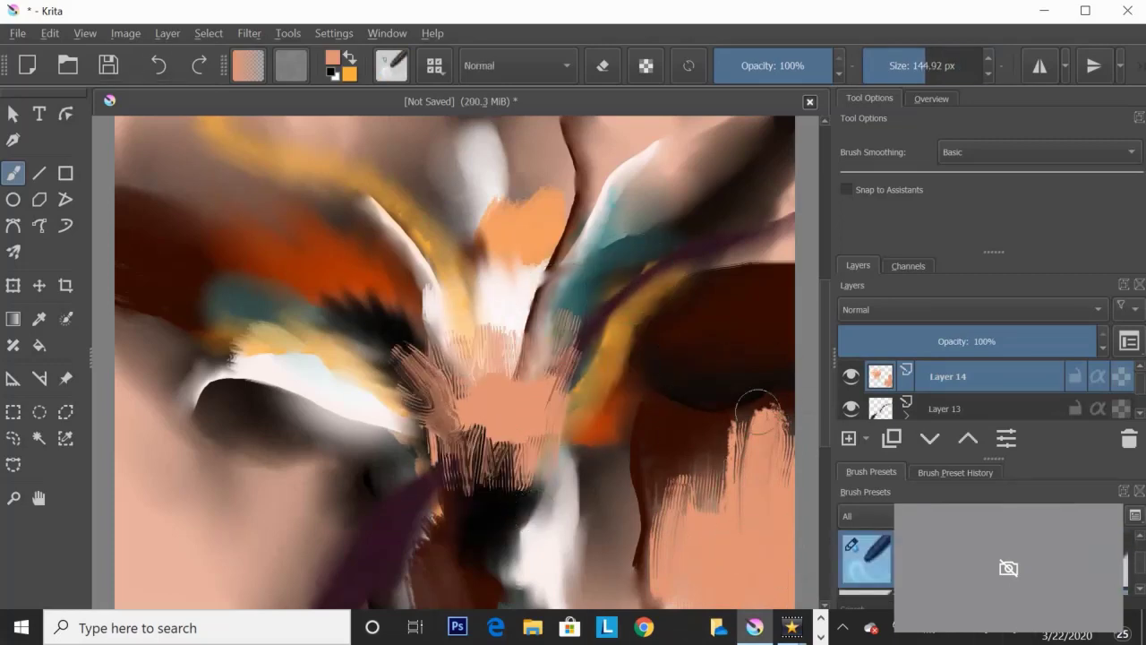
{"action": "key", "text": "comma"}
{"action": "key", "text": "comma"}
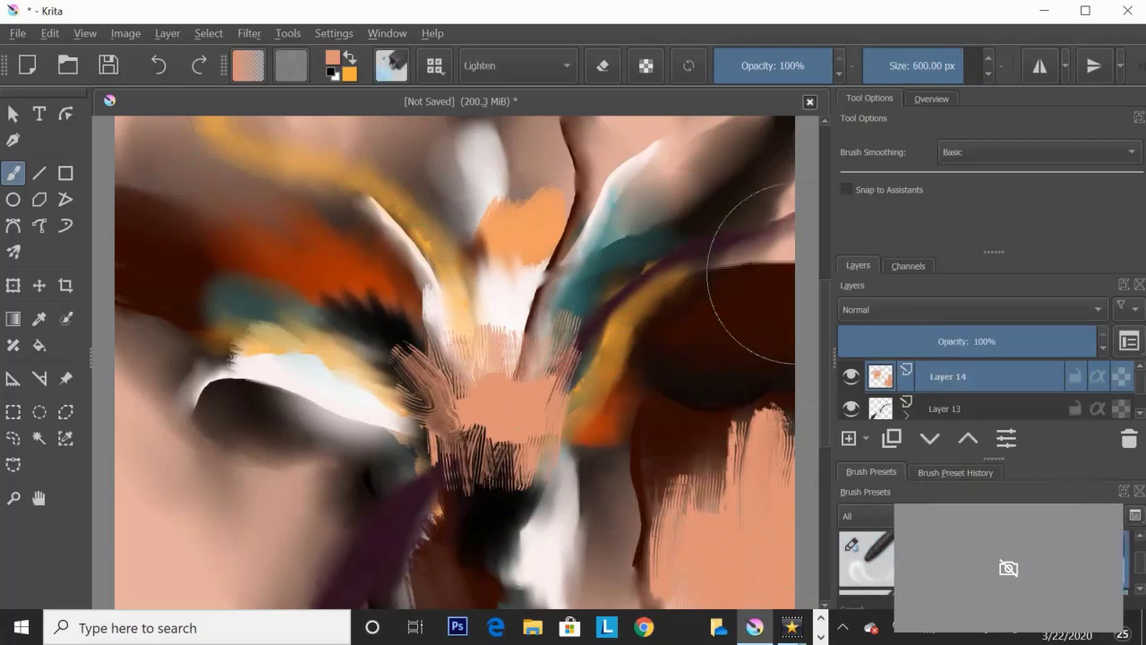
{"action": "left_click", "coordinate": [864, 560]}
{"action": "left_click", "coordinate": [866, 562]}
{"action": "left_click_drag", "start_coordinate": [771, 412], "coordinate": [752, 537]}
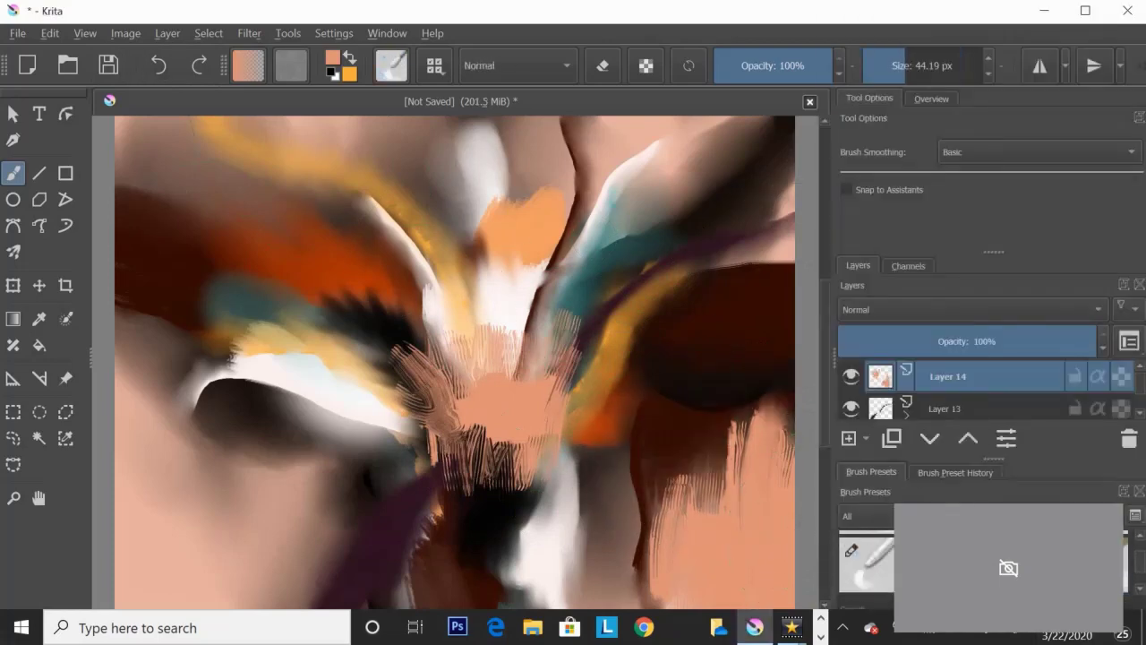
{"action": "mouse_move", "coordinate": [736, 420]}
{"action": "left_mouse_down"}
{"action": "mouse_move", "coordinate": [685, 493]}
{"action": "mouse_move", "coordinate": [652, 591]}
{"action": "left_mouse_up"}
{"action": "mouse_move", "coordinate": [553, 376]}
{"action": "left_mouse_down"}
{"action": "mouse_move", "coordinate": [461, 483]}
{"action": "mouse_move", "coordinate": [412, 412]}
{"action": "mouse_move", "coordinate": [452, 345]}
{"action": "mouse_move", "coordinate": [534, 410]}
{"action": "mouse_move", "coordinate": [518, 436]}
{"action": "left_mouse_up"}
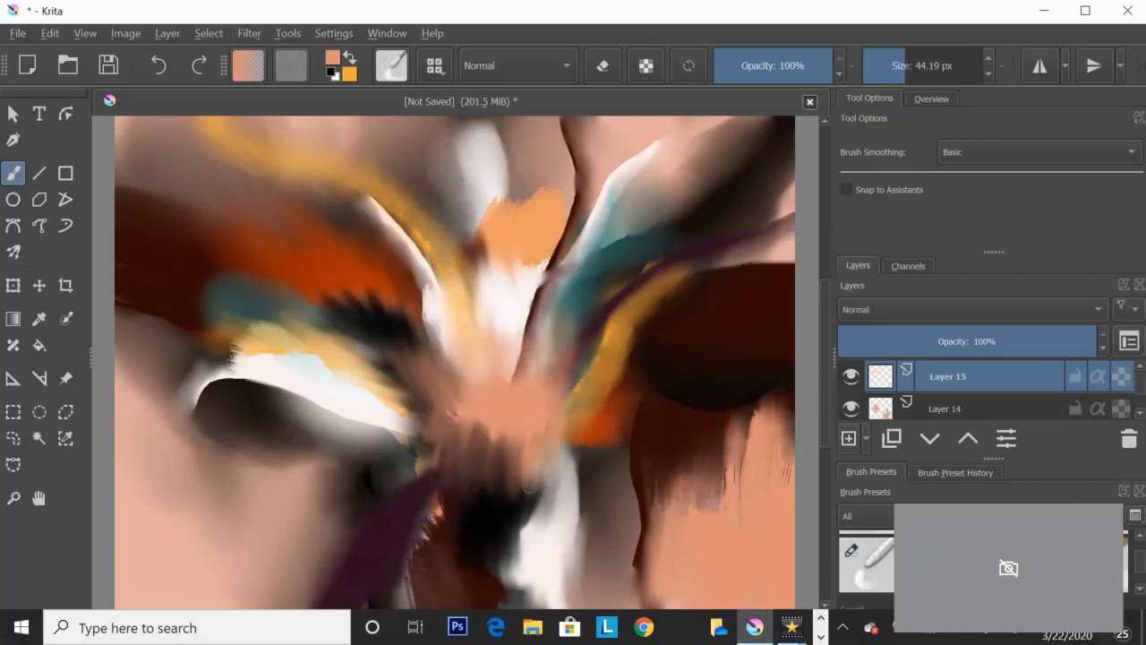
Step: Draw thin orange curves with the 20 px pen at left, centre and top right, then blend them
{"action": "scroll", "coordinate": [866, 563], "scroll_direction": "down", "scroll_amount": 2}
{"action": "scroll", "coordinate": [866, 563], "scroll_direction": "down", "scroll_amount": 2}
{"action": "scroll", "coordinate": [866, 563], "scroll_direction": "down", "scroll_amount": 2}
{"action": "scroll", "coordinate": [866, 562], "scroll_direction": "down", "scroll_amount": 2}
{"action": "left_click", "coordinate": [866, 563]}
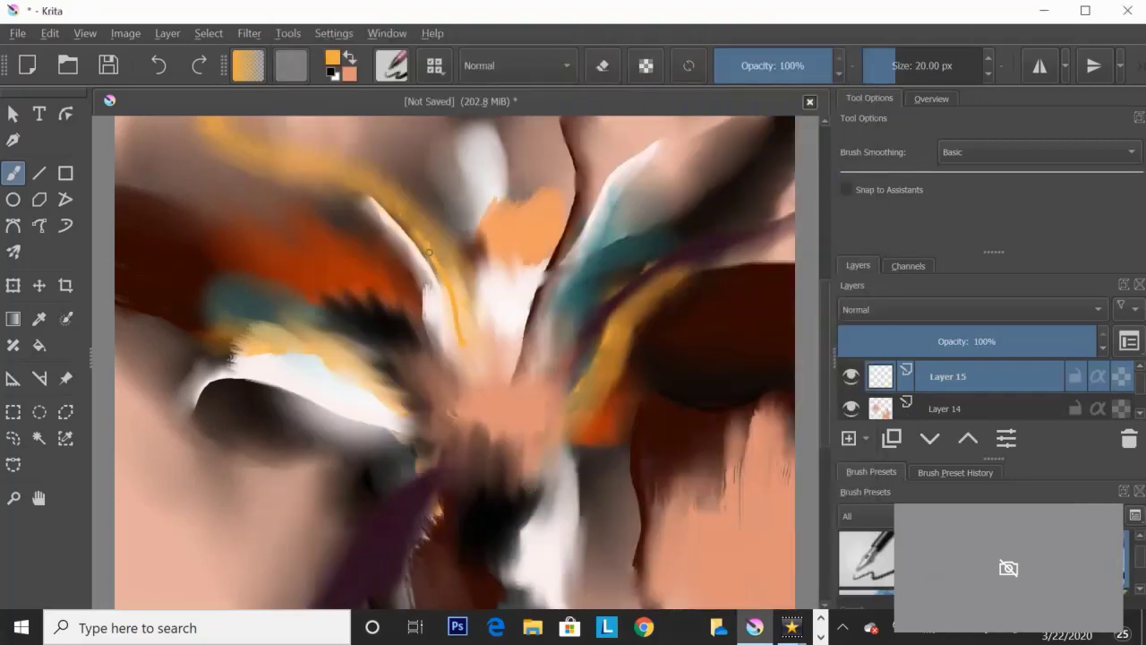
{"action": "left_click_drag", "start_coordinate": [429, 254], "coordinate": [470, 342]}
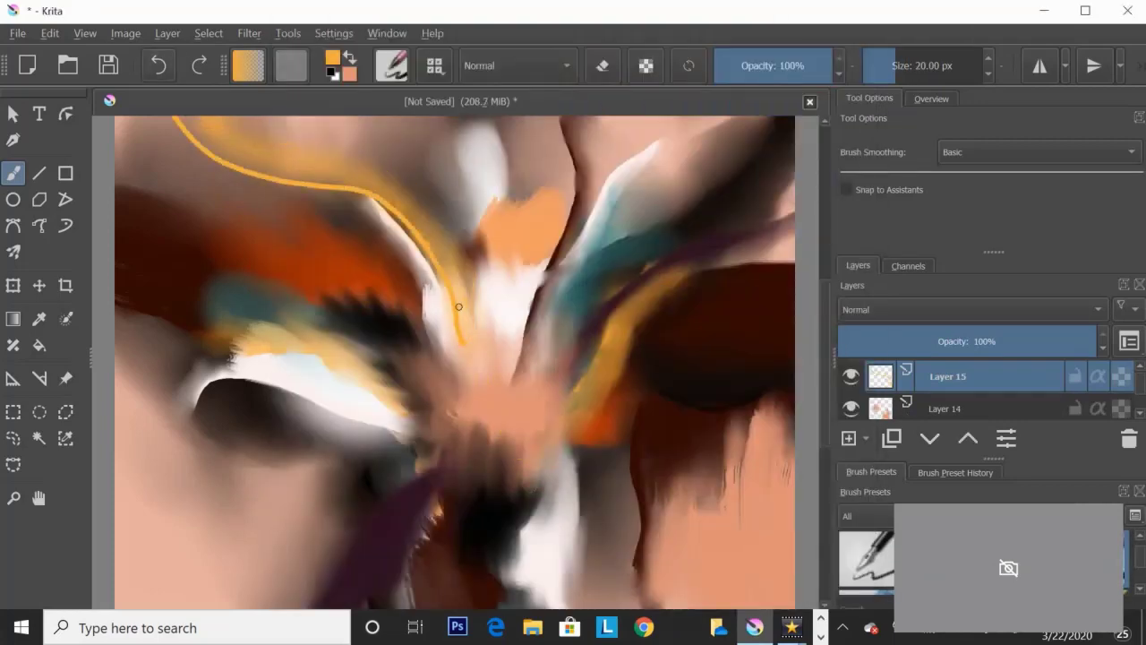
{"action": "left_click_drag", "start_coordinate": [569, 434], "coordinate": [772, 235]}
{"action": "left_click_drag", "start_coordinate": [354, 383], "coordinate": [189, 336]}
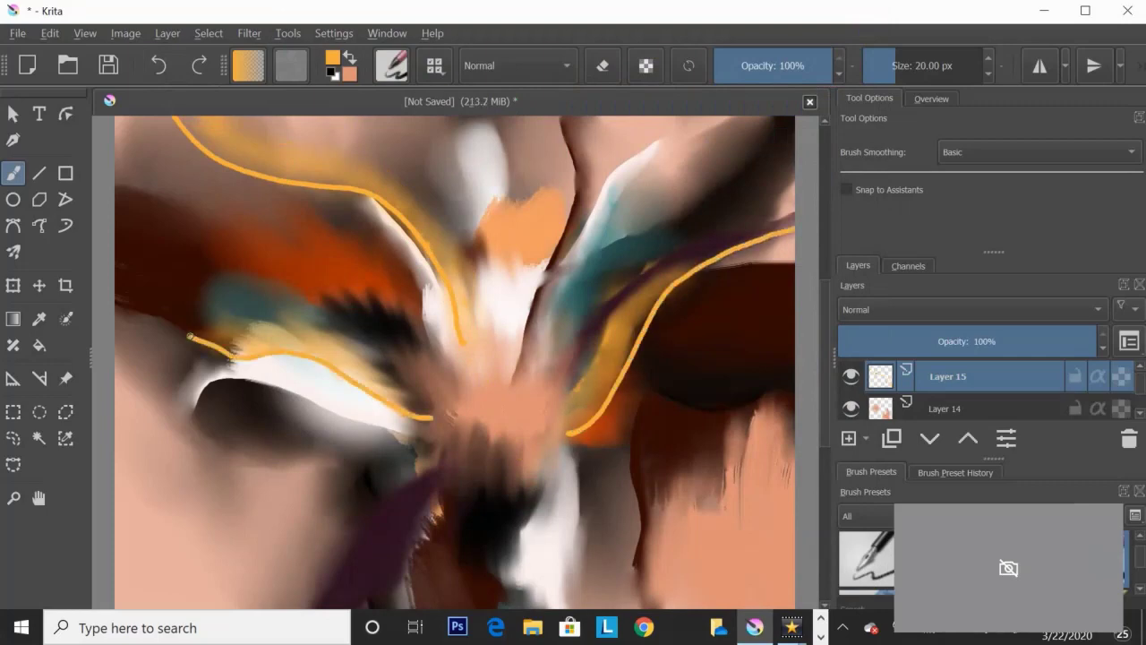
{"action": "key", "text": "period"}
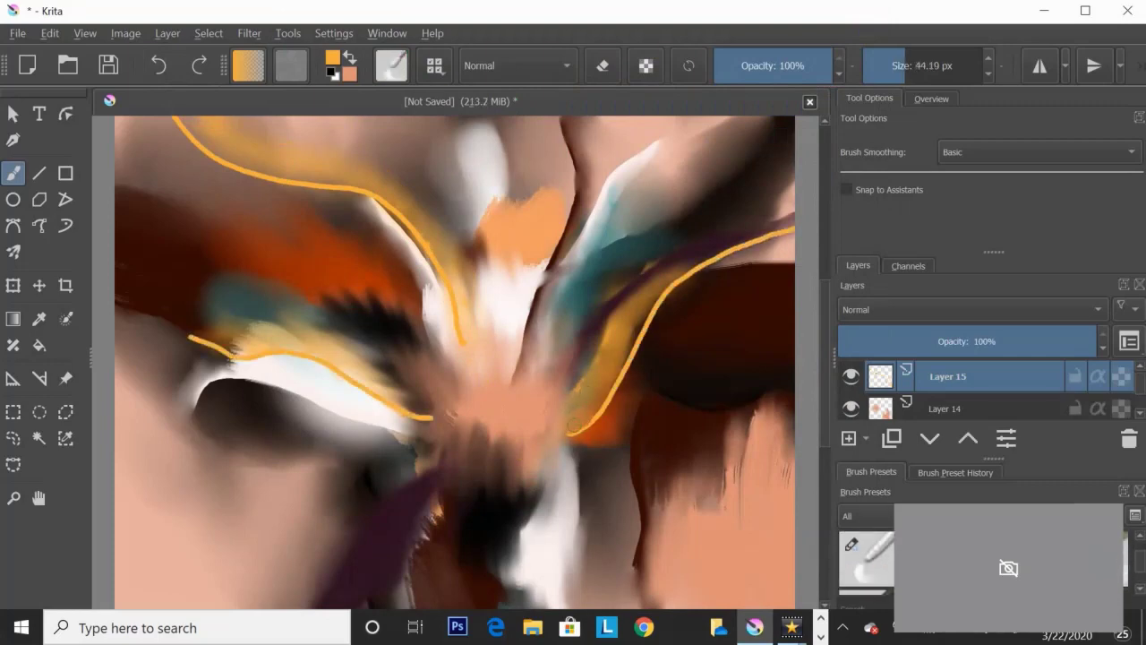
{"action": "left_click_drag", "start_coordinate": [662, 295], "coordinate": [779, 229]}
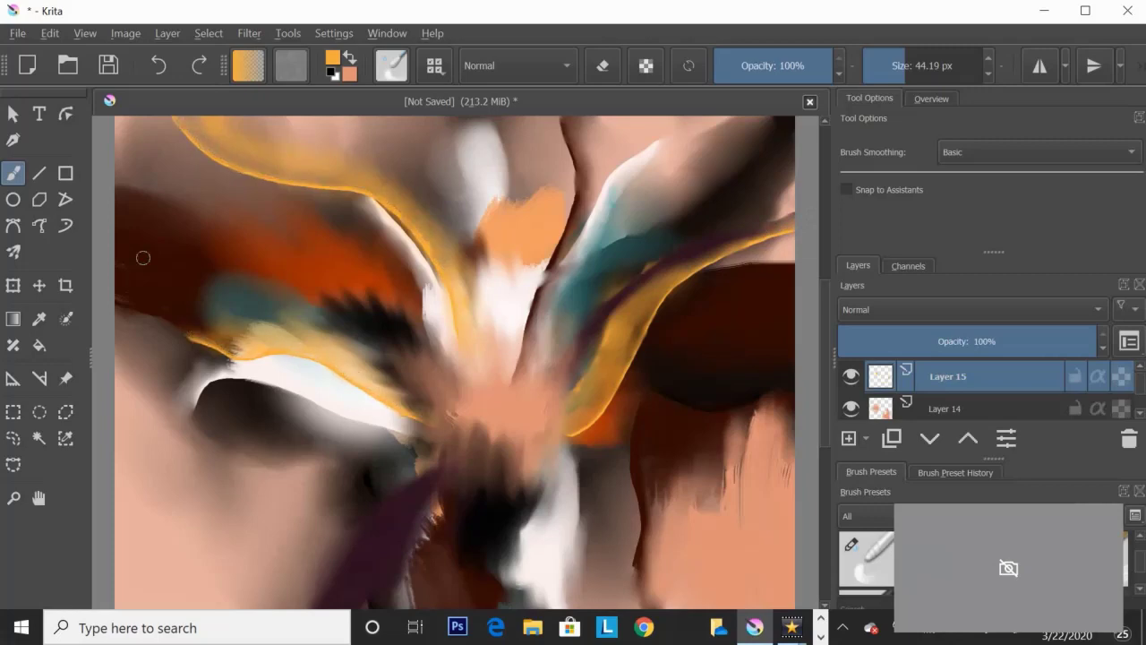
Step: On a new layer, paint dark brown lines through the centre, at left and lower right
{"action": "key", "text": "Insert"}
{"action": "key", "text": "period"}
{"action": "key", "text": "period"}
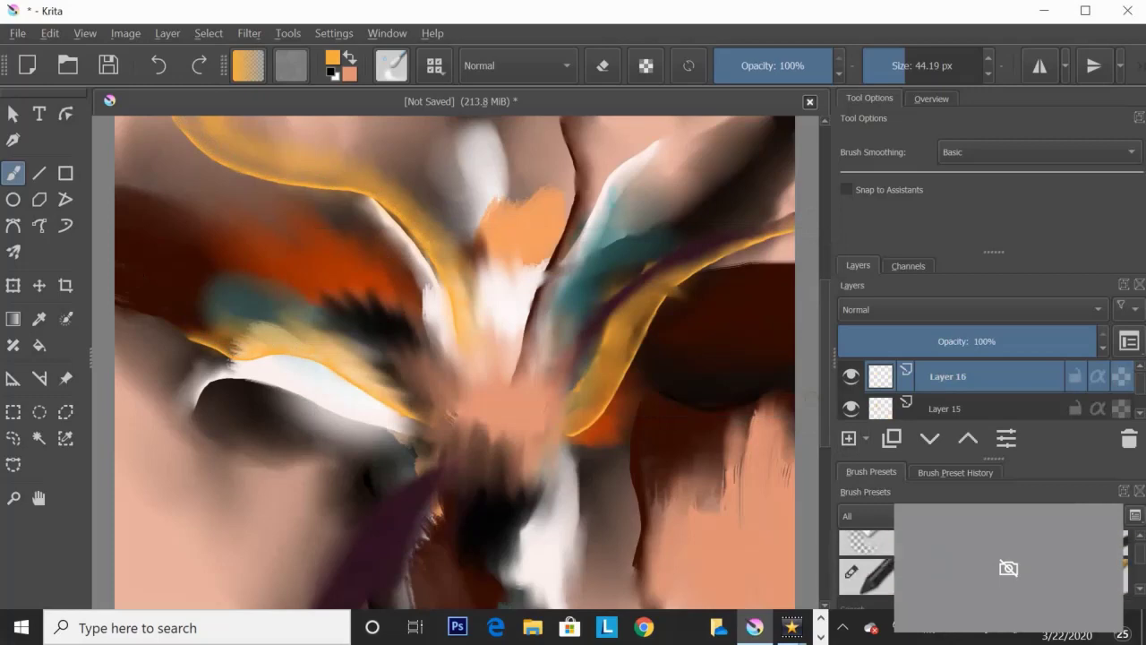
{"action": "key", "text": "period"}
{"action": "left_click", "coordinate": [332, 57]}
{"action": "left_click", "coordinate": [717, 236]}
{"action": "left_click", "coordinate": [719, 560]}
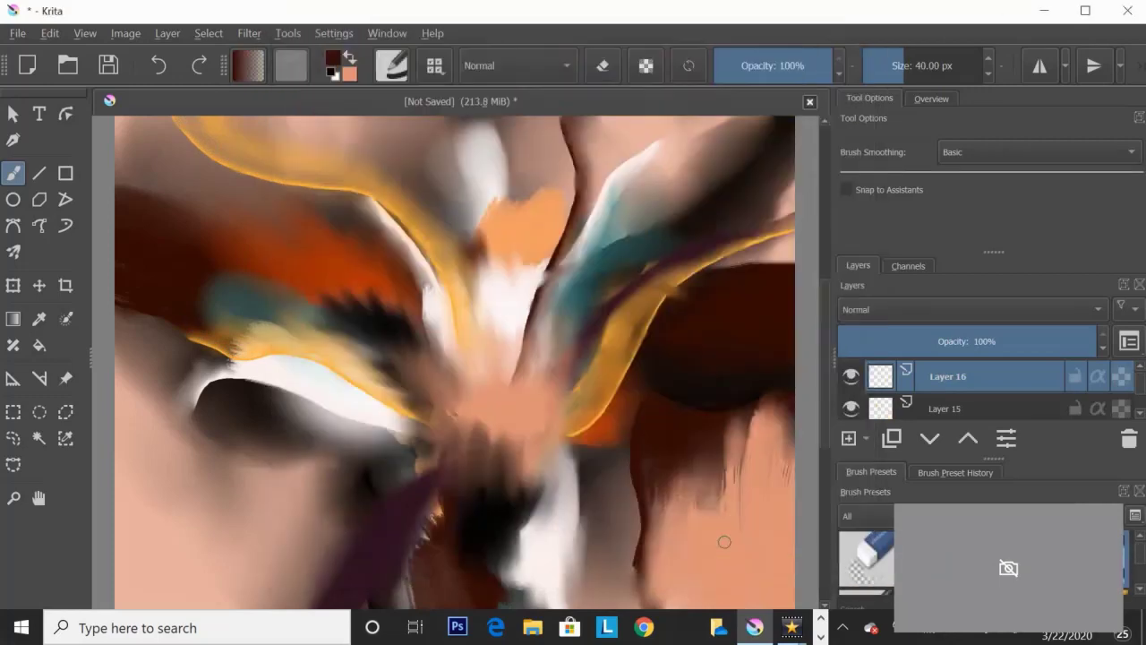
{"action": "mouse_move", "coordinate": [515, 385]}
{"action": "left_mouse_down"}
{"action": "mouse_move", "coordinate": [565, 247]}
{"action": "mouse_move", "coordinate": [560, 116]}
{"action": "left_mouse_up"}
{"action": "left_click_drag", "start_coordinate": [271, 318], "coordinate": [209, 321]}
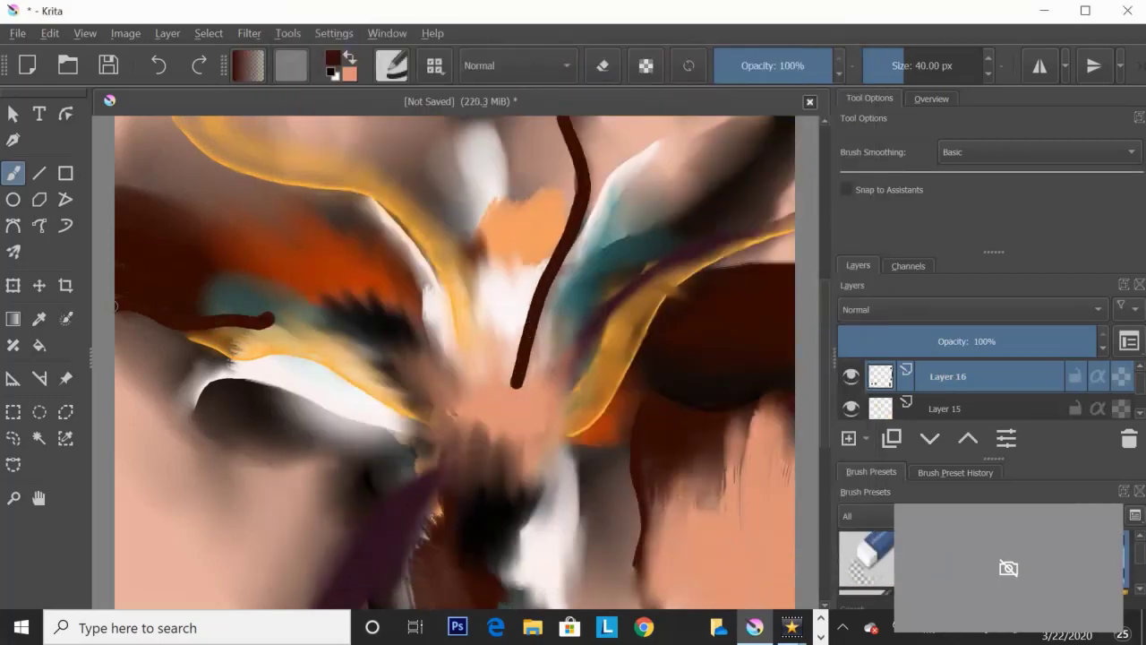
{"action": "mouse_move", "coordinate": [794, 262]}
{"action": "left_mouse_down"}
{"action": "mouse_move", "coordinate": [654, 311]}
{"action": "mouse_move", "coordinate": [635, 605]}
{"action": "left_mouse_up"}
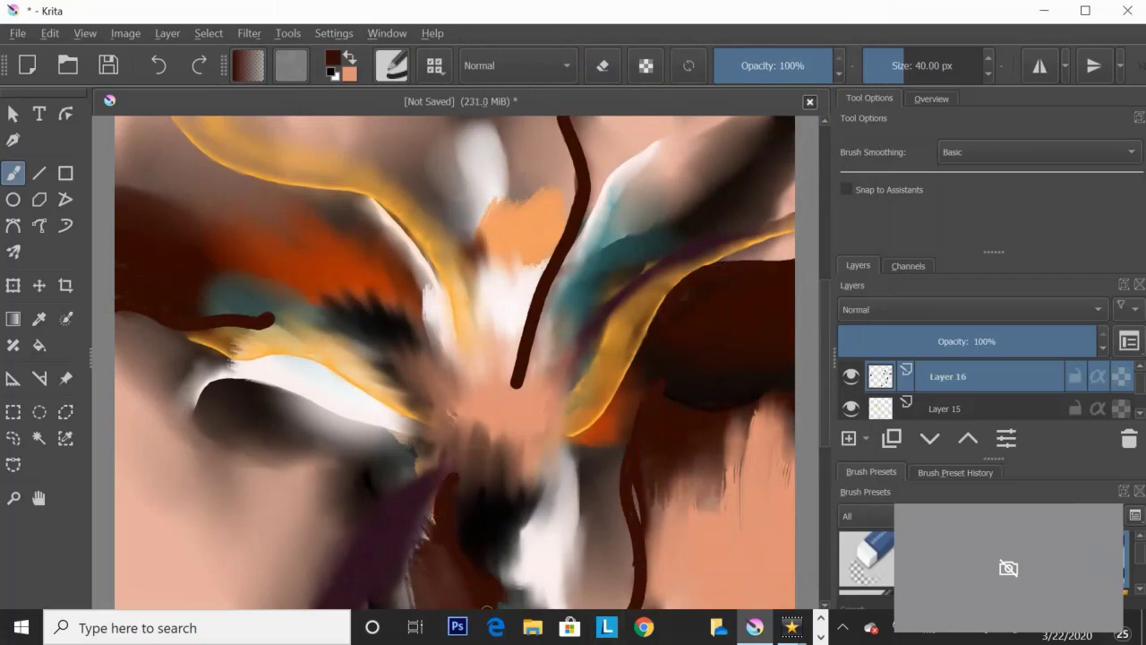
Step: Blend the brown lines into faint edges with the smudge preset, then add Layer 17
{"action": "scroll", "coordinate": [867, 559], "scroll_direction": "down", "scroll_amount": 2}
{"action": "left_click", "coordinate": [867, 559]}
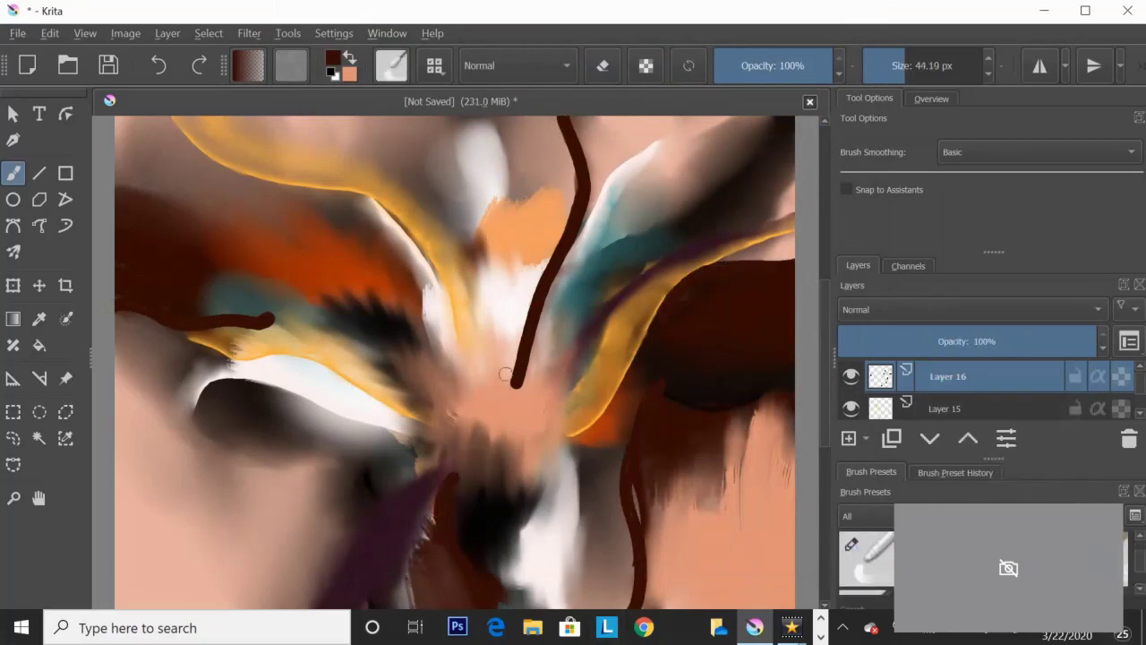
{"action": "mouse_move", "coordinate": [496, 350]}
{"action": "left_mouse_down"}
{"action": "mouse_move", "coordinate": [529, 380]}
{"action": "mouse_move", "coordinate": [578, 179]}
{"action": "mouse_move", "coordinate": [600, 169]}
{"action": "left_mouse_up"}
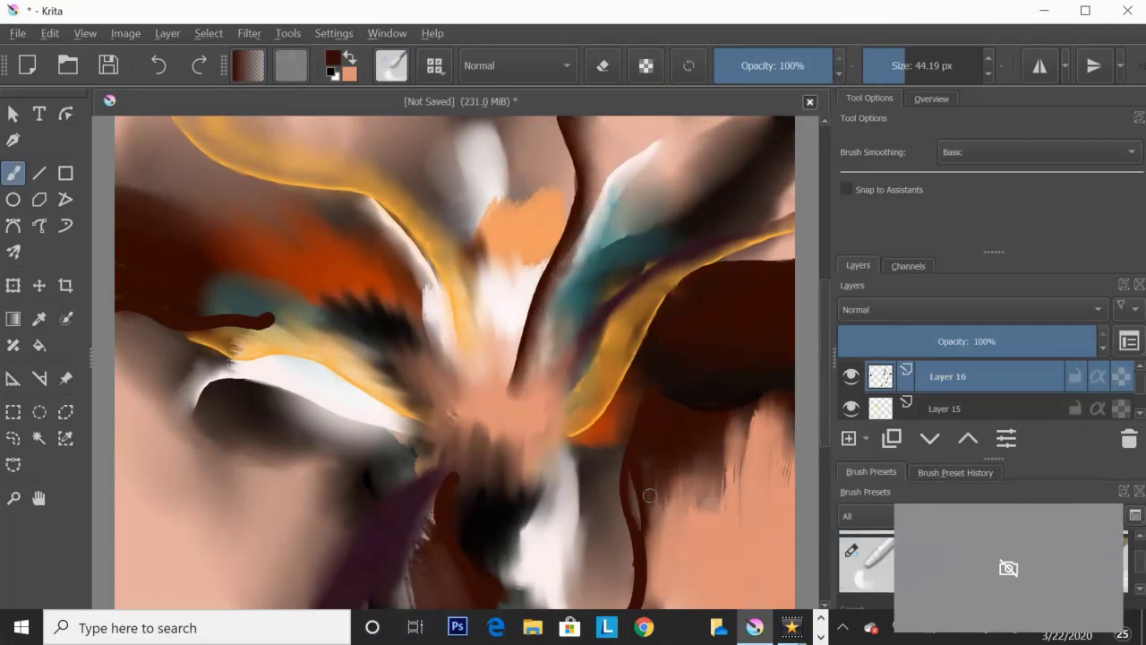
{"action": "left_click_drag", "start_coordinate": [641, 605], "coordinate": [638, 533]}
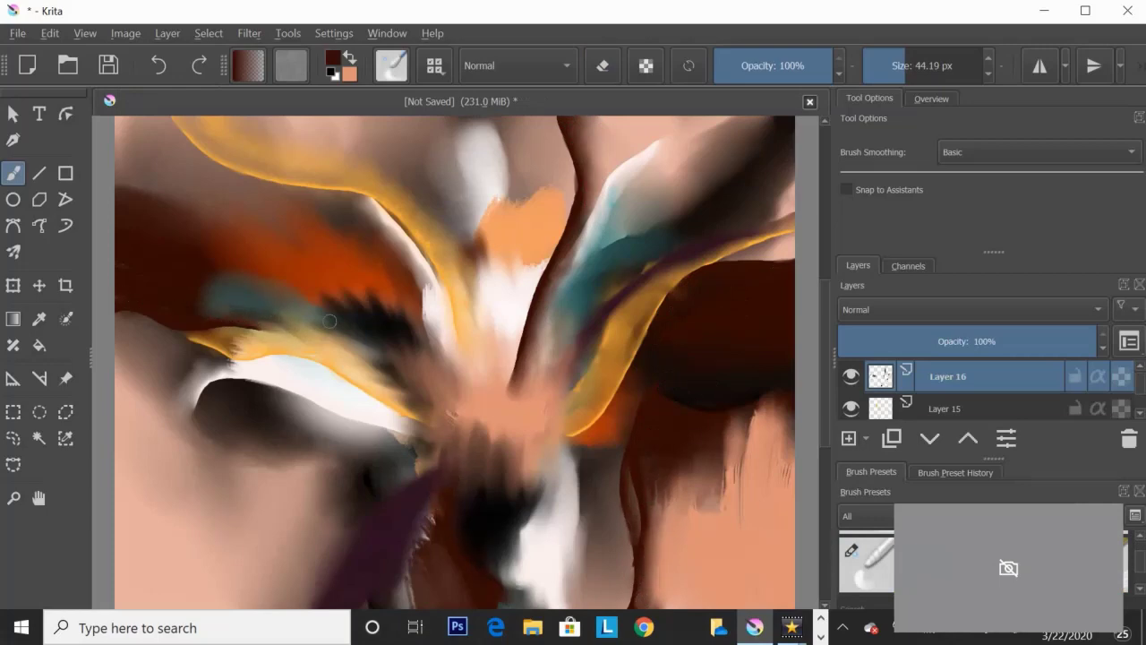
{"action": "key", "text": "Insert"}
Step: Shrink the 40 px brush preset to 14.25 px and switch to the peach colour
{"action": "scroll", "coordinate": [866, 560], "scroll_direction": "down", "scroll_amount": 5}
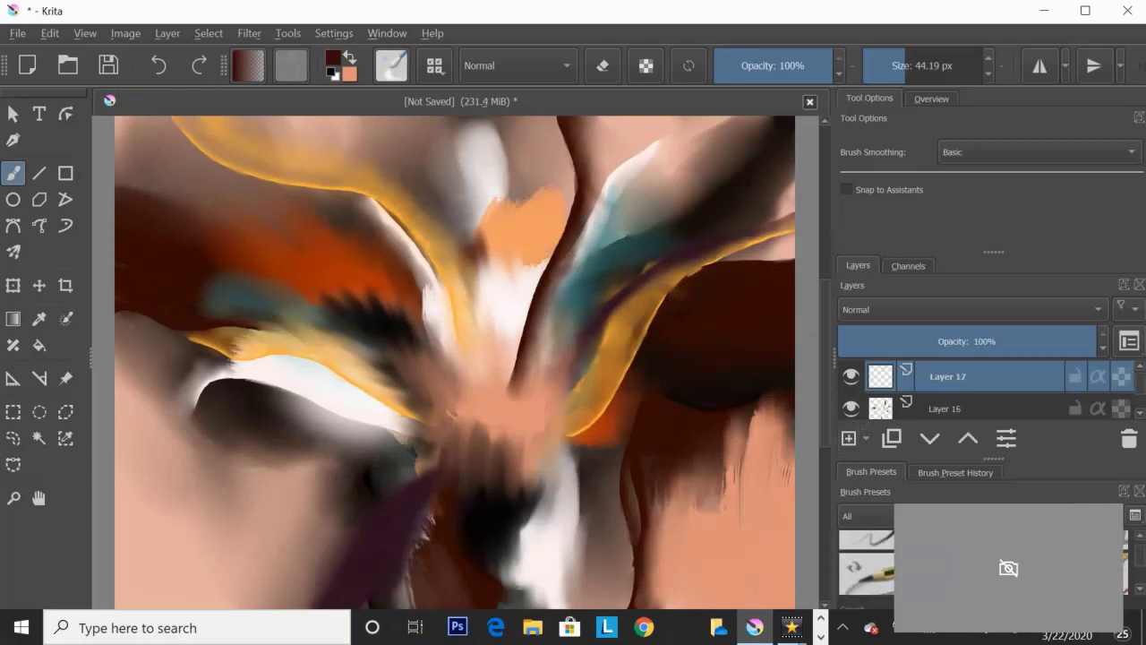
{"action": "left_click", "coordinate": [866, 557]}
{"action": "left_click", "coordinate": [889, 65]}
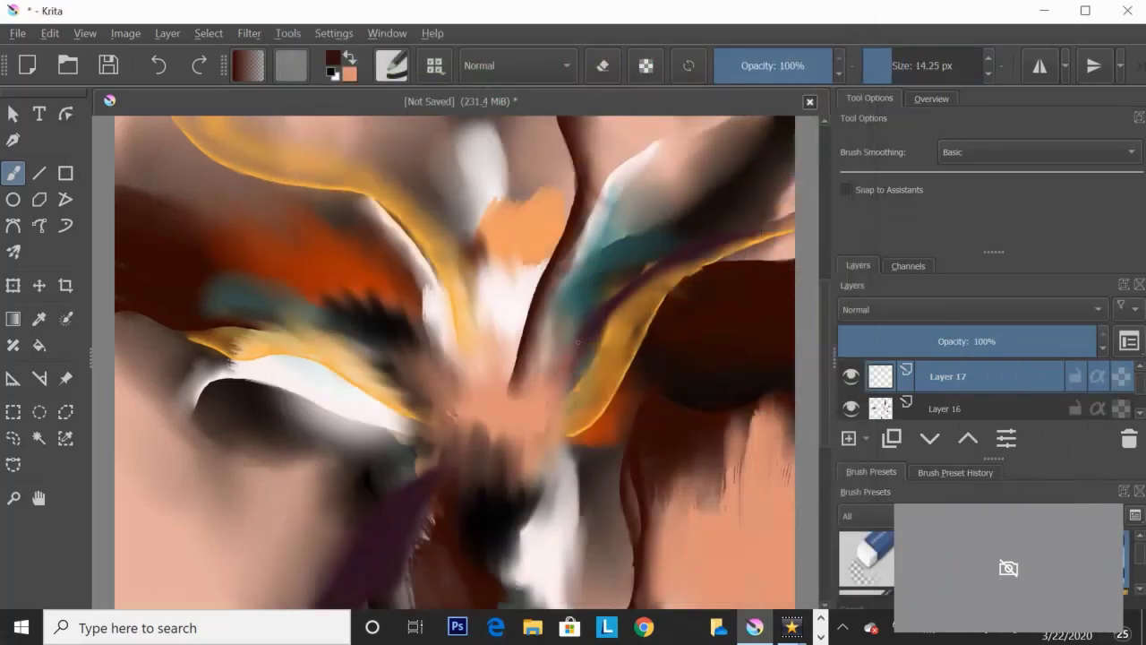
{"action": "left_click_drag", "start_coordinate": [542, 488], "coordinate": [598, 327]}
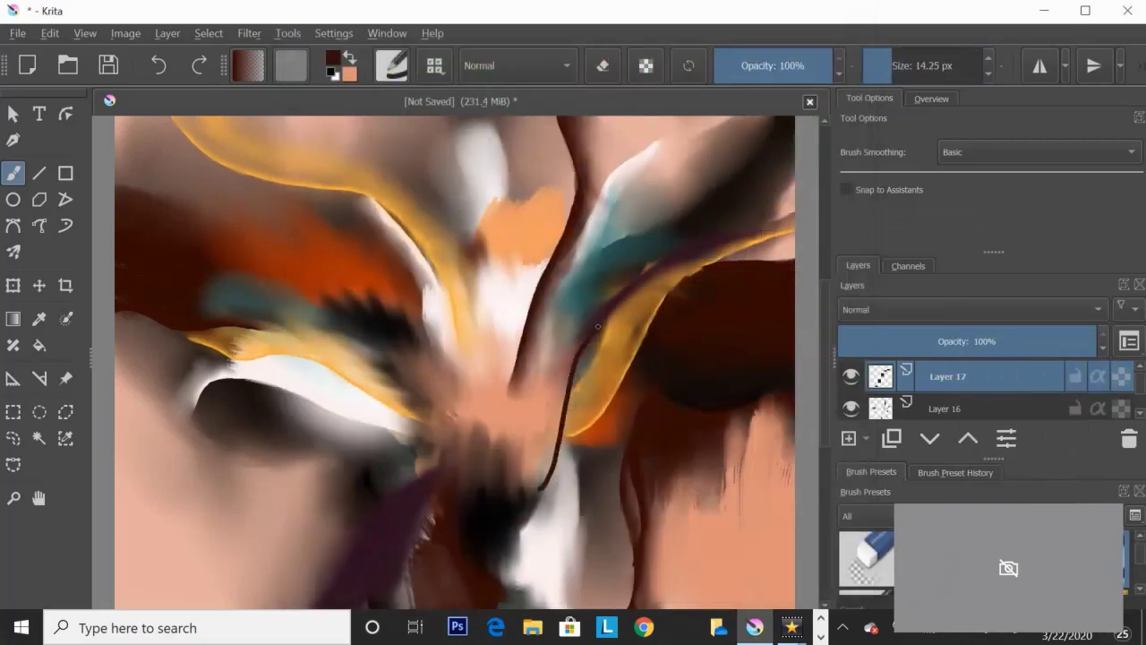
{"action": "key", "text": "ctrl+z"}
{"action": "key", "text": "x"}
Step: Draw thin peach outlines up the right sweep, looping the centre and at lower right
{"action": "left_click_drag", "start_coordinate": [542, 488], "coordinate": [793, 175]}
{"action": "left_click_drag", "start_coordinate": [792, 126], "coordinate": [454, 379]}
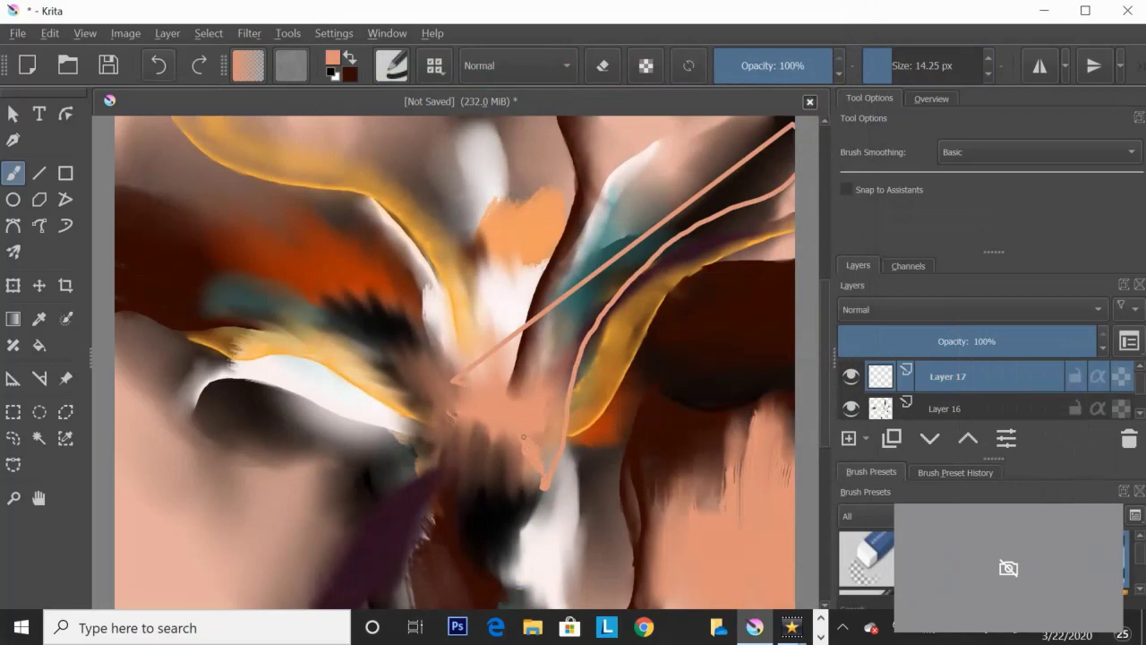
{"action": "key", "text": "ctrl+z"}
{"action": "key", "text": "ctrl+z"}
{"action": "left_click_drag", "start_coordinate": [532, 484], "coordinate": [782, 154]}
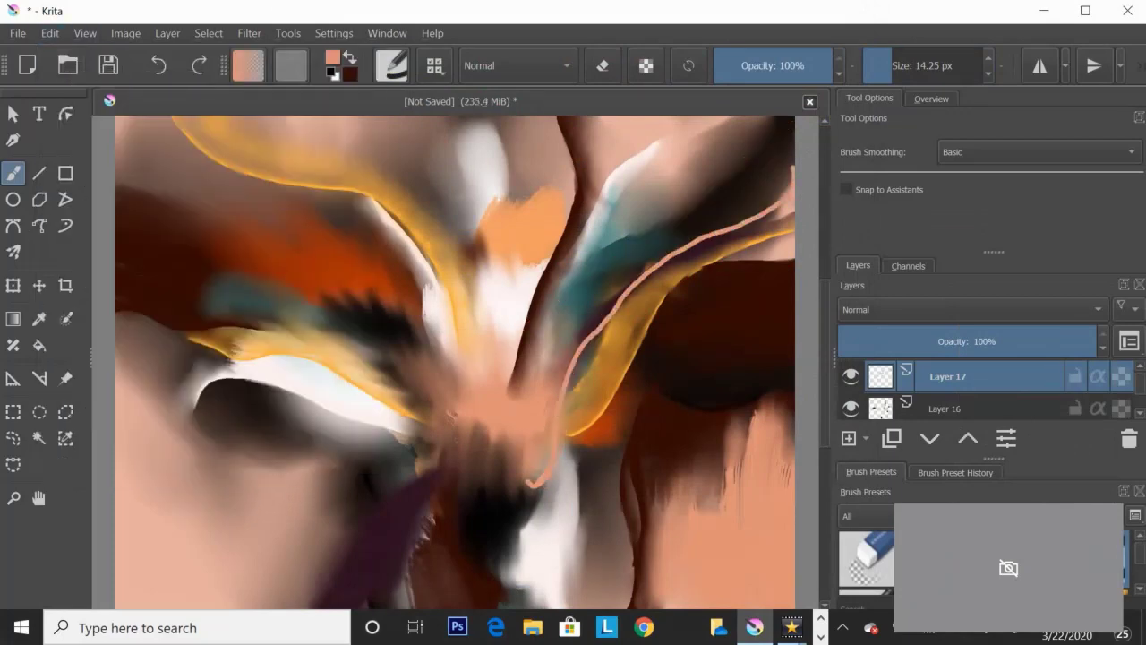
{"action": "mouse_move", "coordinate": [536, 484]}
{"action": "left_mouse_down"}
{"action": "mouse_move", "coordinate": [358, 345]}
{"action": "mouse_move", "coordinate": [273, 322]}
{"action": "left_mouse_up"}
{"action": "mouse_move", "coordinate": [479, 291]}
{"action": "left_mouse_down"}
{"action": "mouse_move", "coordinate": [565, 349]}
{"action": "mouse_move", "coordinate": [488, 381]}
{"action": "left_mouse_up"}
{"action": "left_click_drag", "start_coordinate": [273, 325], "coordinate": [461, 381]}
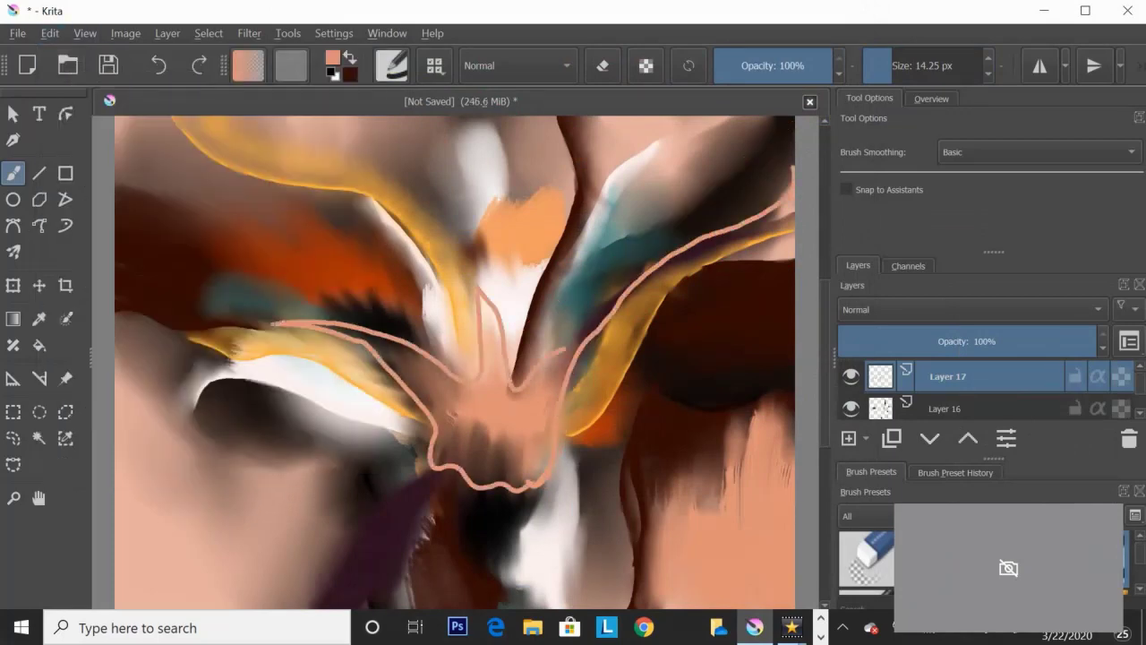
{"action": "left_click_drag", "start_coordinate": [685, 461], "coordinate": [654, 600]}
{"action": "left_click_drag", "start_coordinate": [679, 426], "coordinate": [684, 465]}
{"action": "left_click_drag", "start_coordinate": [794, 444], "coordinate": [751, 414]}
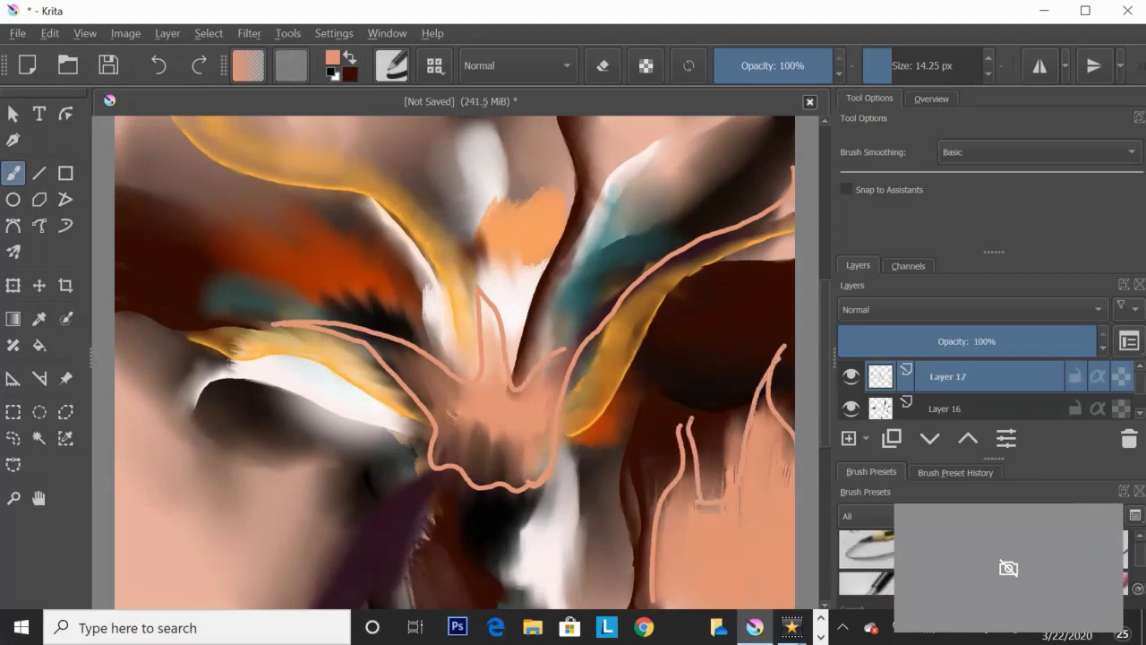
Step: Erase the inner loop of the peach outline, leaving soft light edges
{"action": "key", "text": "e"}
{"action": "mouse_move", "coordinate": [778, 349]}
{"action": "left_mouse_down"}
{"action": "mouse_move", "coordinate": [786, 394]}
{"action": "mouse_move", "coordinate": [741, 457]}
{"action": "mouse_move", "coordinate": [697, 484]}
{"action": "mouse_move", "coordinate": [676, 421]}
{"action": "mouse_move", "coordinate": [664, 498]}
{"action": "left_mouse_up"}
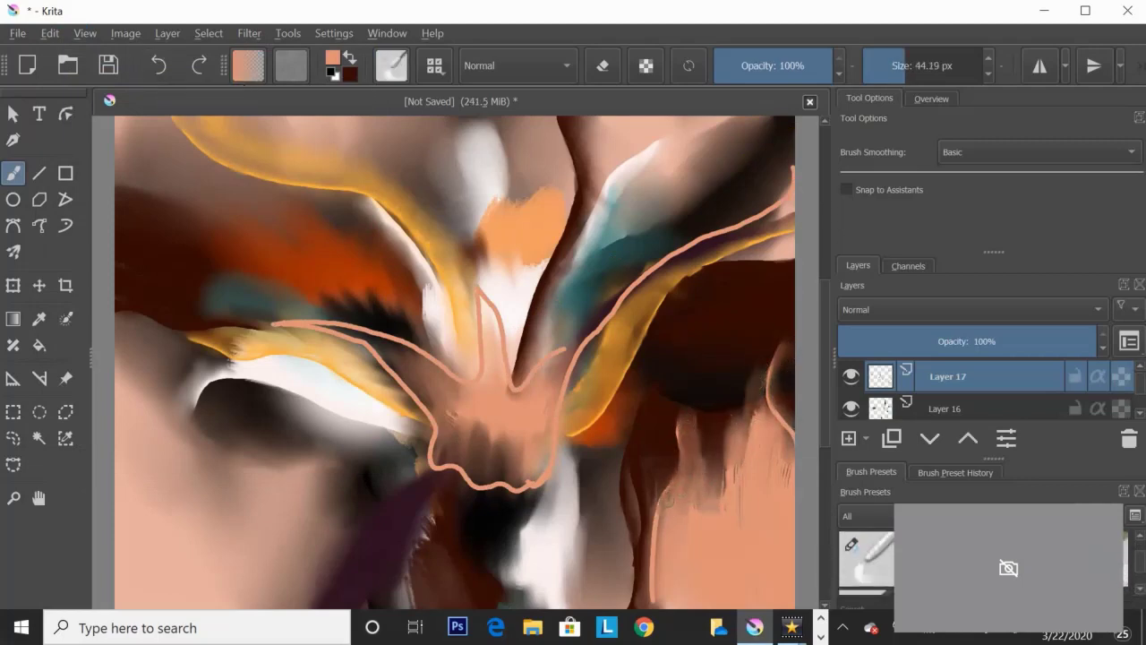
{"action": "key", "text": "ctrl+z"}
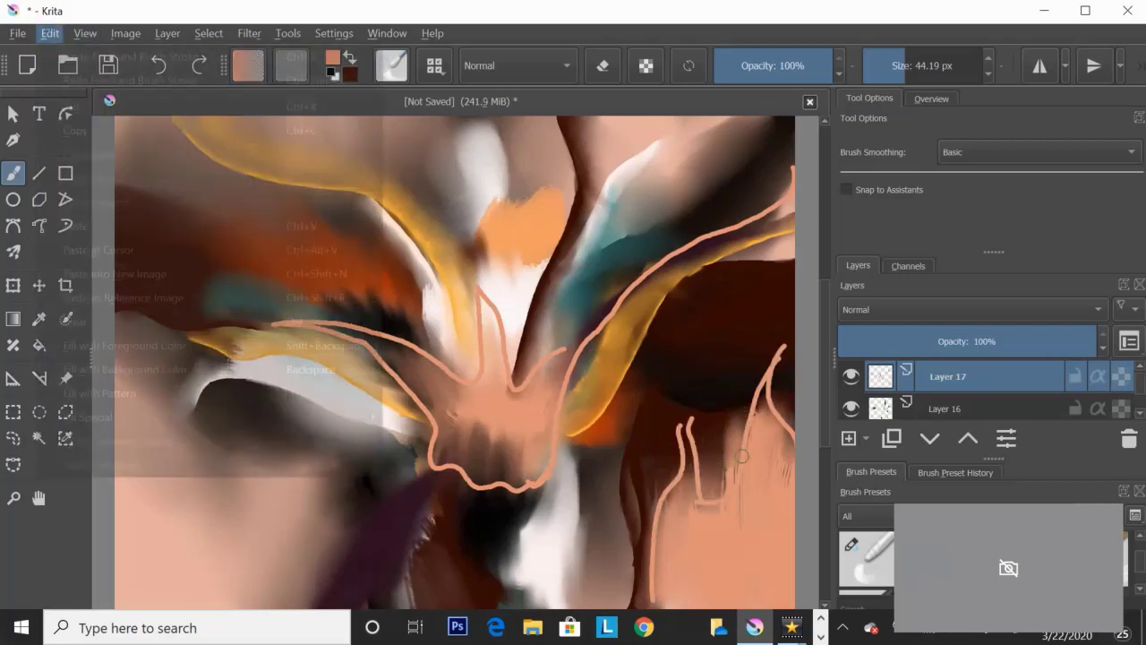
{"action": "key", "text": "ctrl+z"}
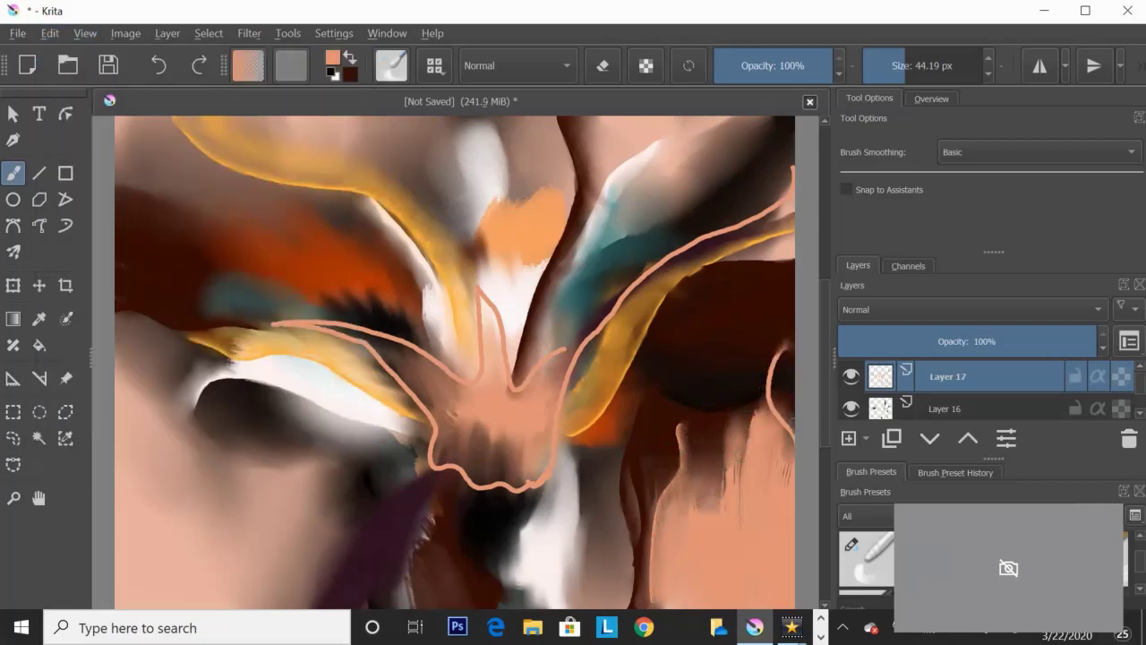
{"action": "left_click_drag", "start_coordinate": [508, 395], "coordinate": [349, 328]}
{"action": "key", "text": "e"}
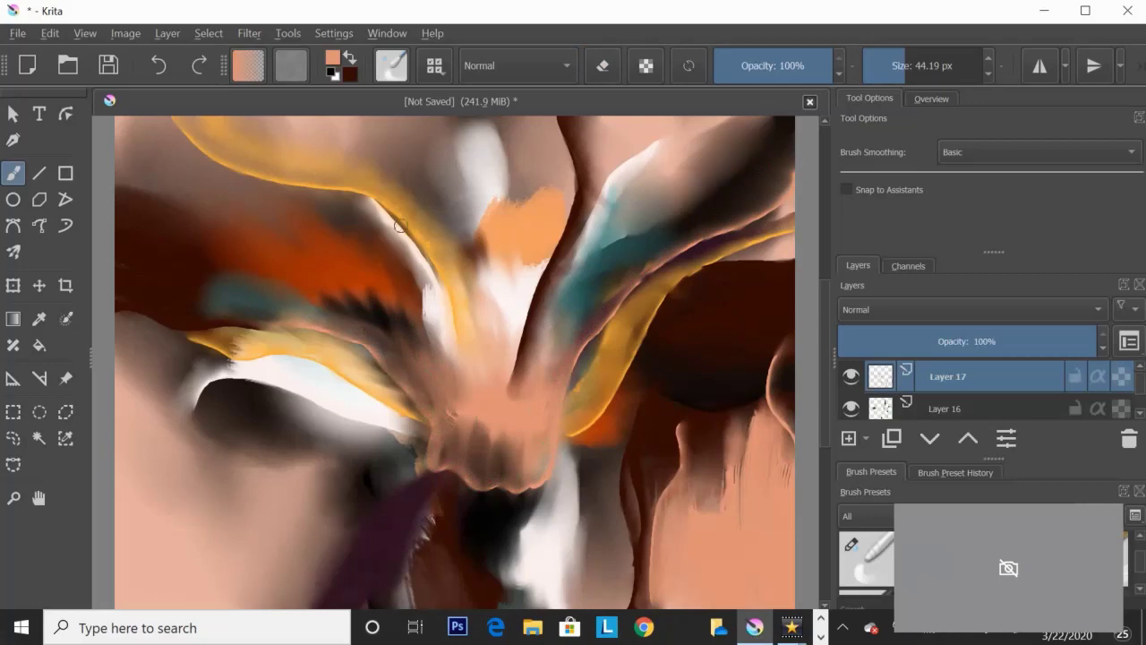
Step: Delete Layer 17 and pick a blue colour
{"action": "right_click", "coordinate": [949, 376]}
{"action": "left_click", "coordinate": [851, 184]}
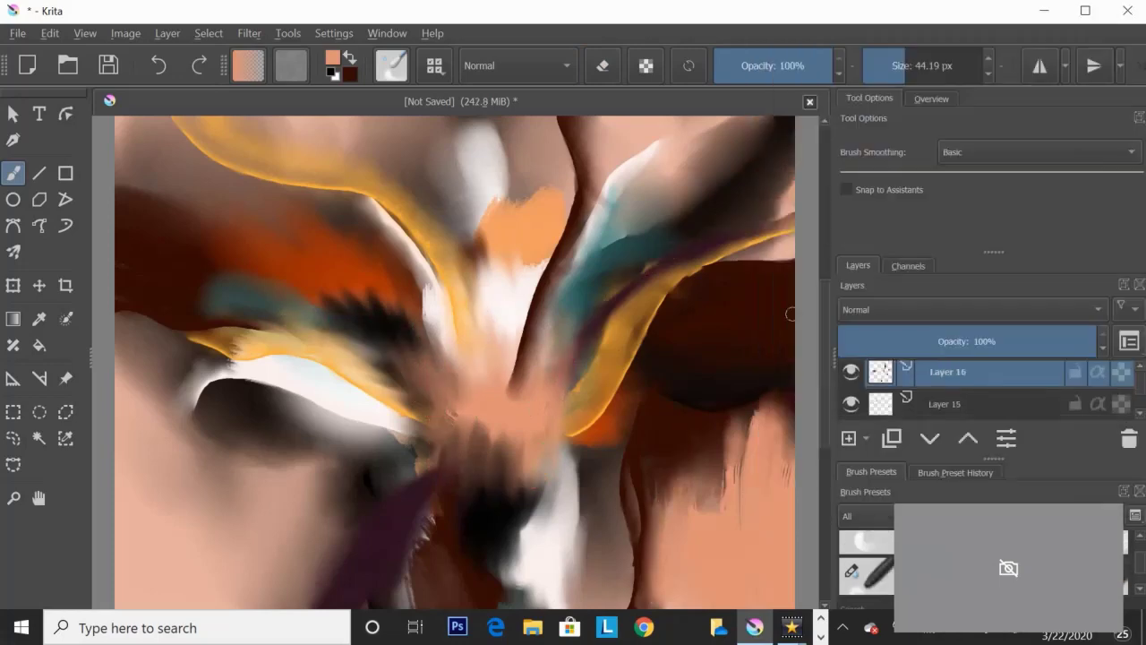
{"action": "left_click", "coordinate": [348, 72]}
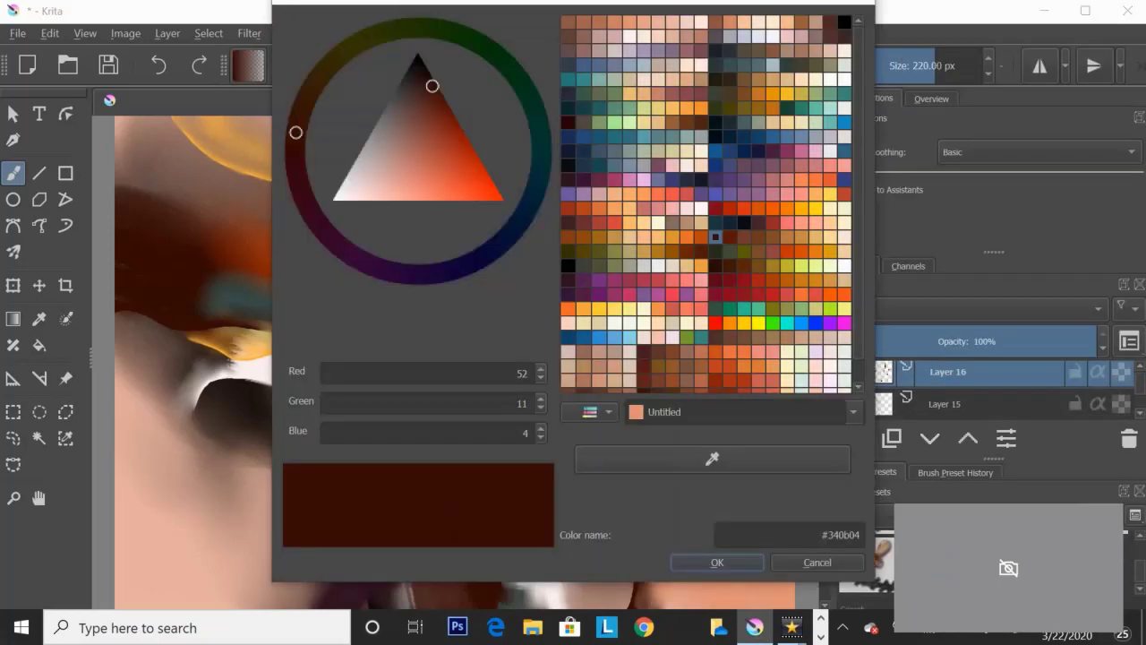
{"action": "key", "text": "Escape"}
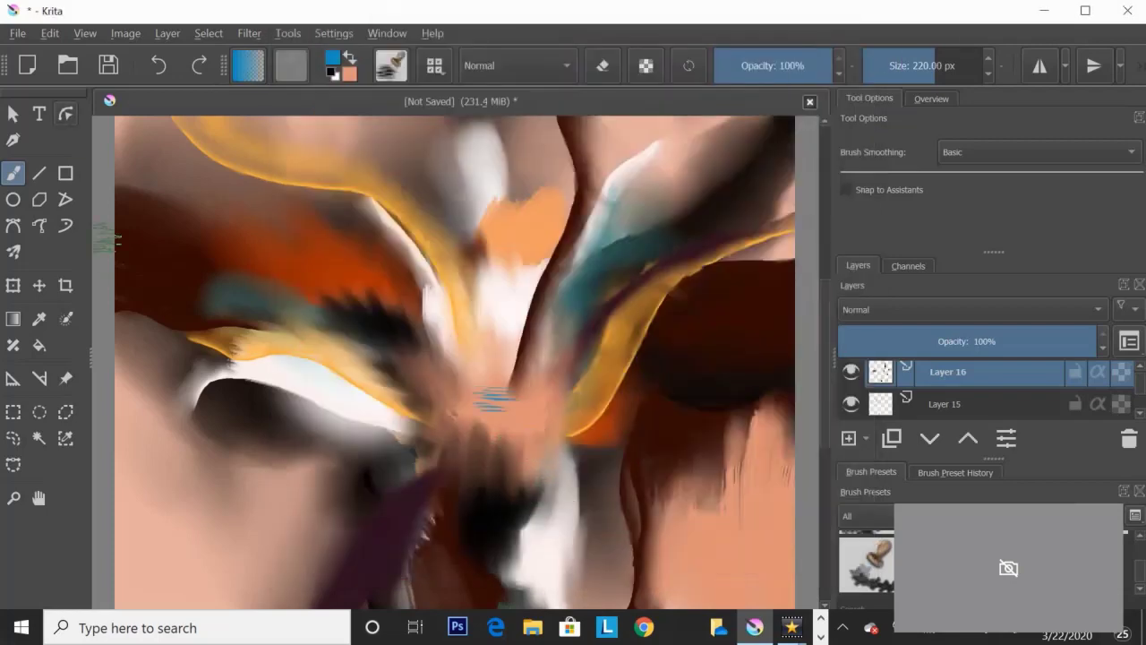
{"action": "left_click", "coordinate": [65, 113]}
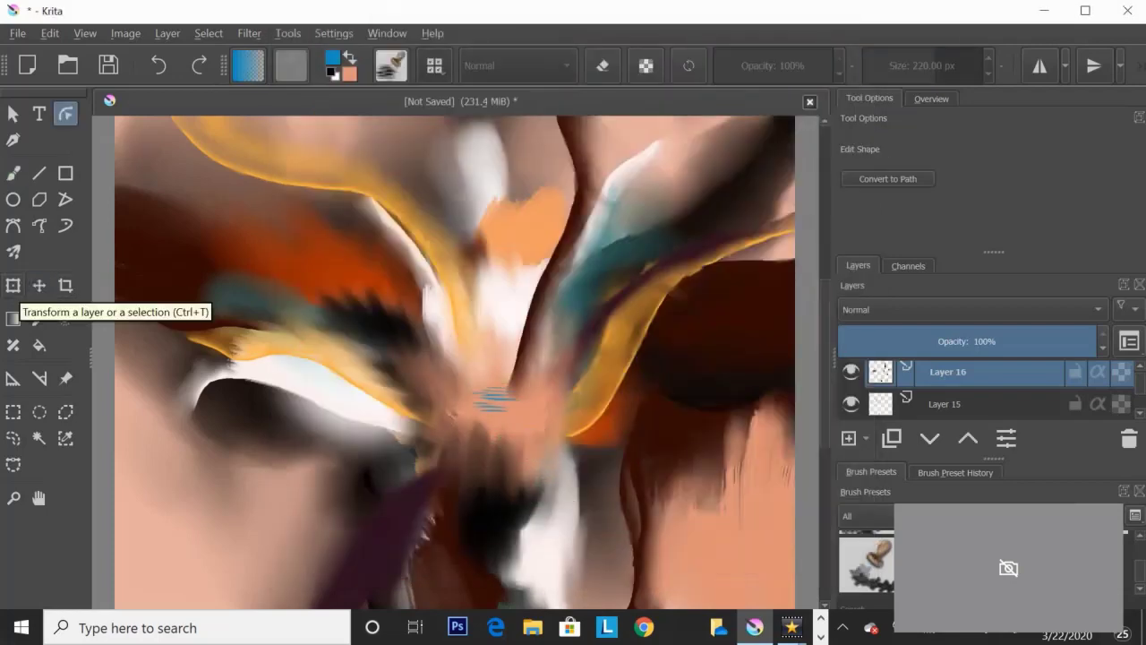
Step: Stamp a white speckled dab mid-canvas with an enlarged 200 px spatter brush, then add Layer 18
{"action": "left_click", "coordinate": [333, 59]}
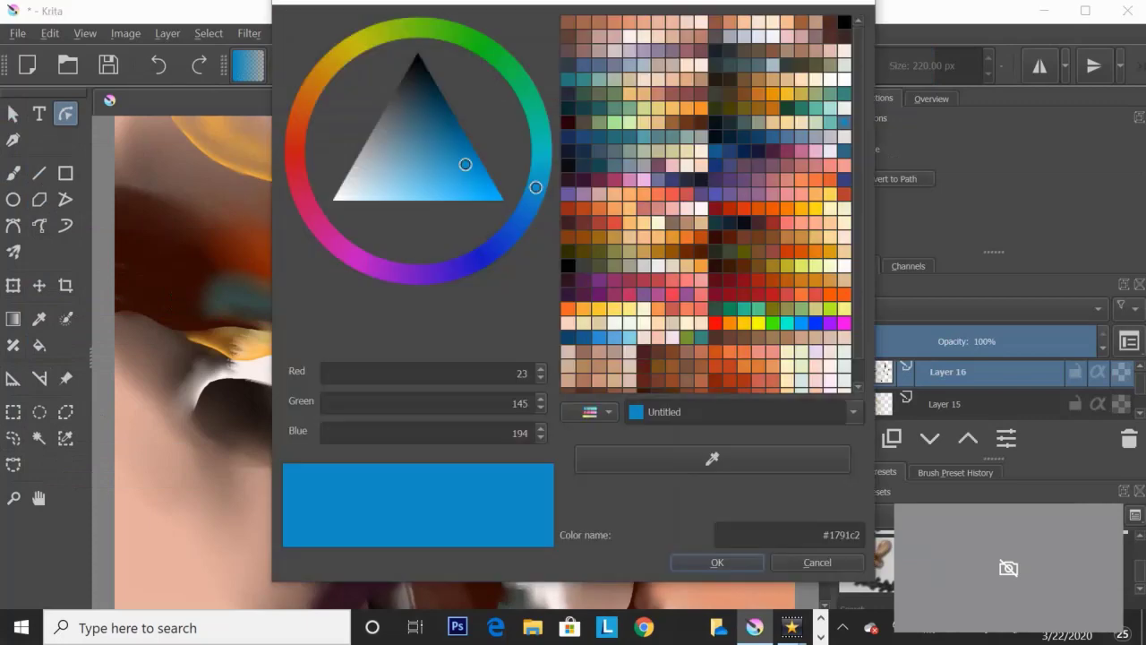
{"action": "left_click", "coordinate": [333, 269]}
{"action": "left_click", "coordinate": [724, 558]}
{"action": "key", "text": "b"}
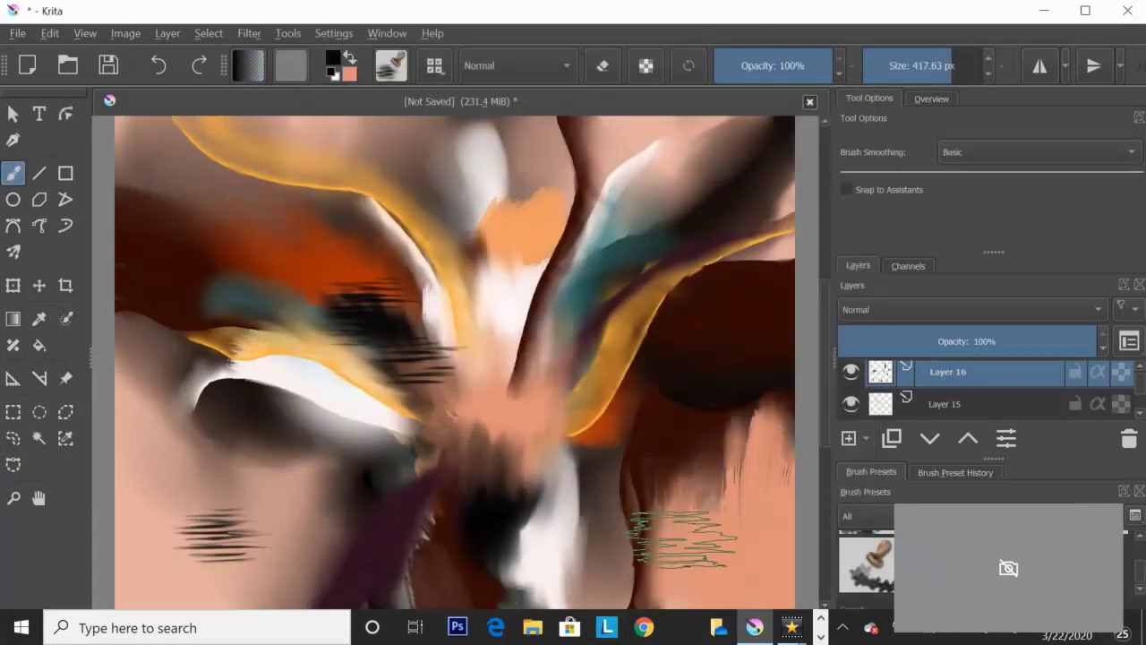
{"action": "left_click", "coordinate": [866, 560]}
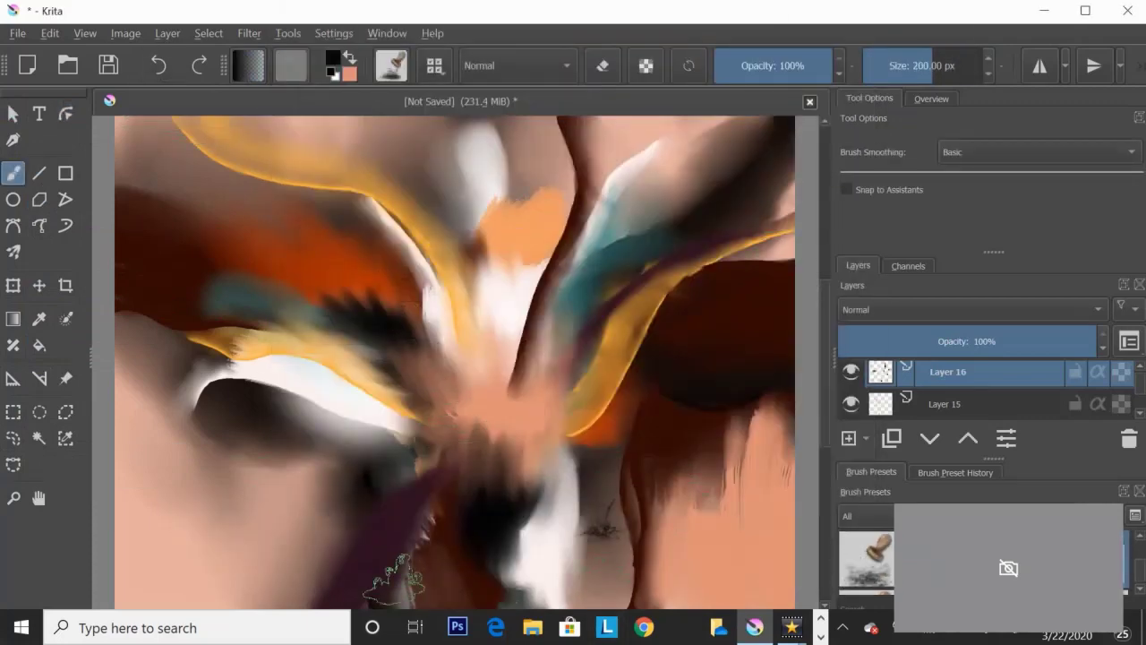
{"action": "key", "text": "d"}
{"action": "key", "text": "x"}
{"action": "left_click", "coordinate": [475, 448]}
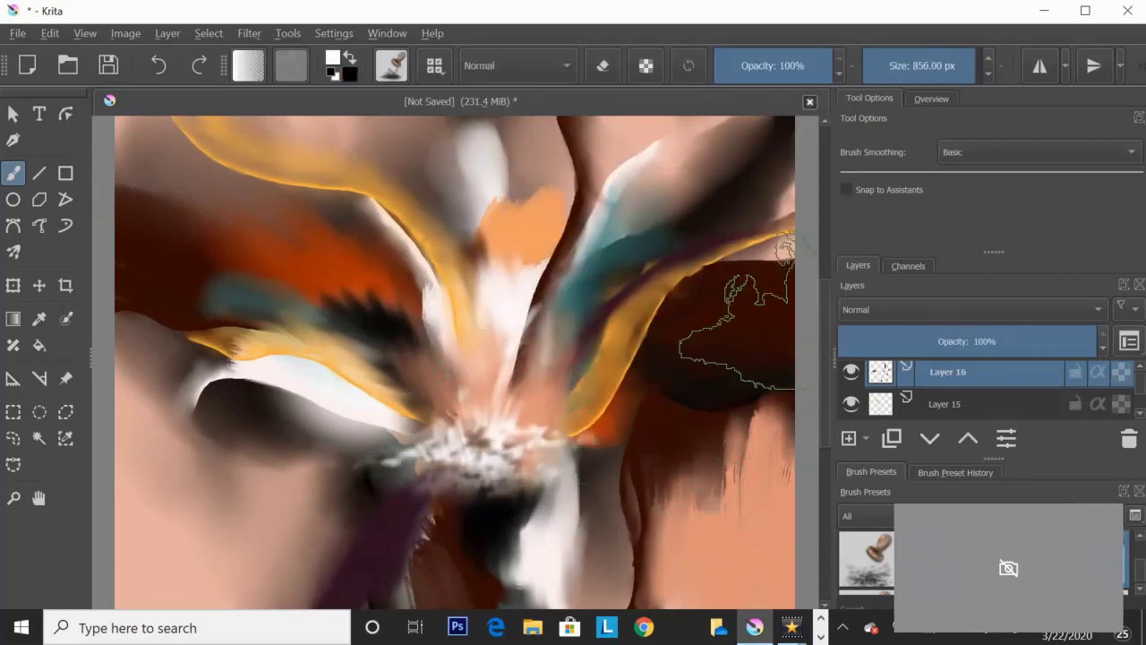
{"action": "key", "text": "Insert"}
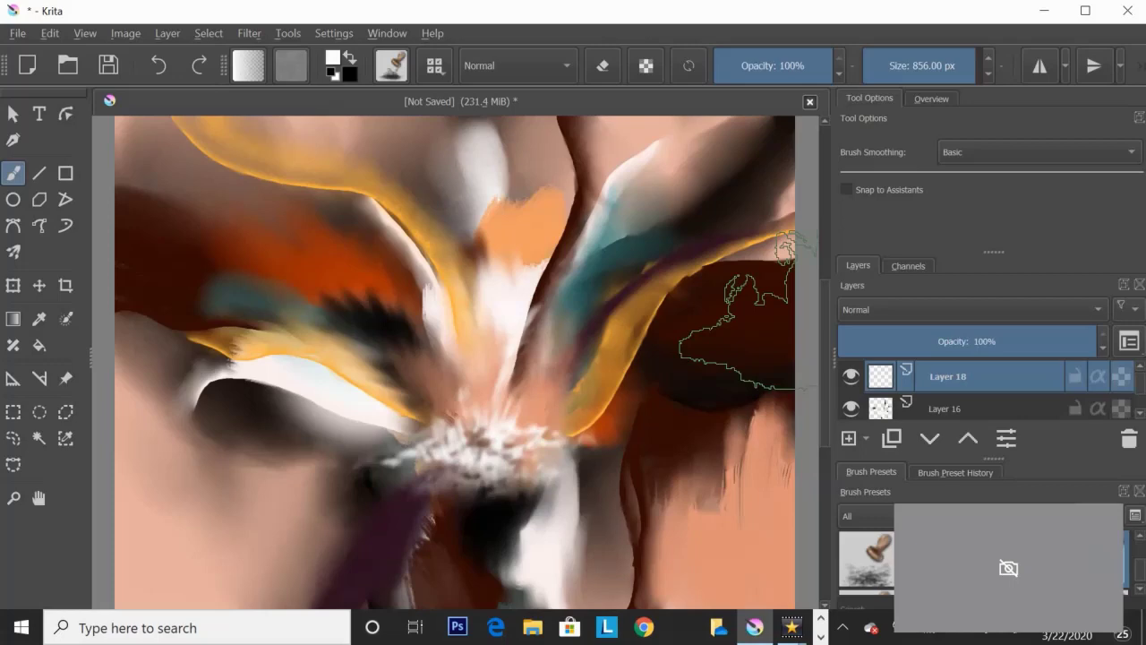
Step: Scatter white dots, then a trail of blue dots from the centre toward the lower right
{"action": "key", "text": "slash"}
{"action": "left_click", "coordinate": [349, 73]}
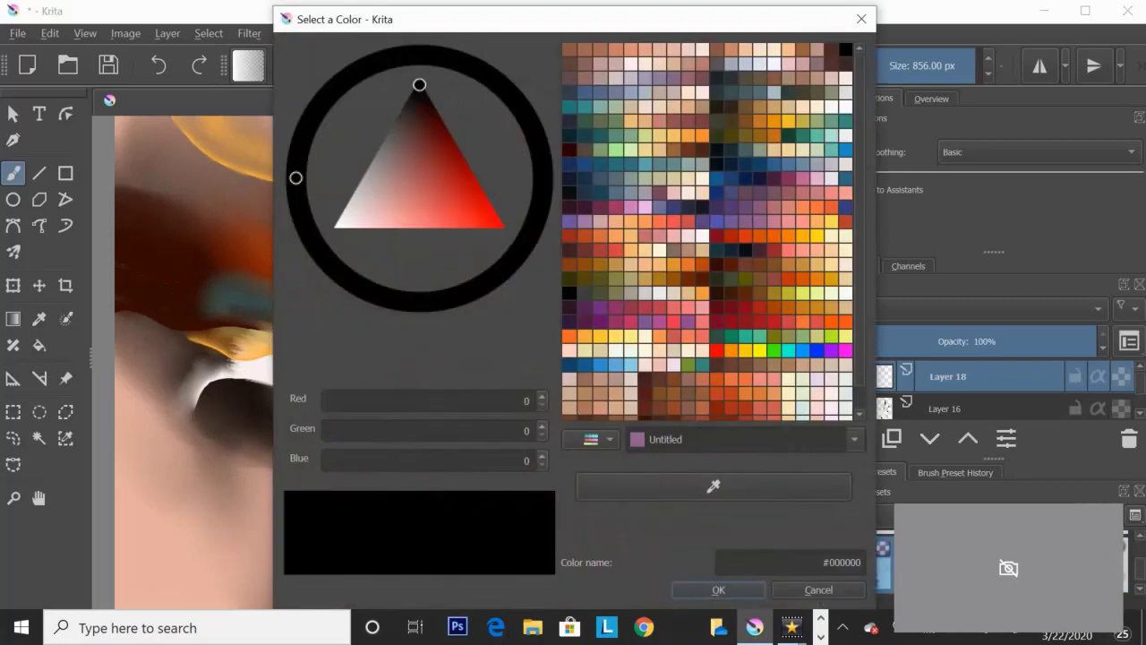
{"action": "left_click", "coordinate": [724, 588]}
{"action": "mouse_move", "coordinate": [544, 524]}
{"action": "left_mouse_down"}
{"action": "mouse_move", "coordinate": [627, 448]}
{"action": "mouse_move", "coordinate": [456, 532]}
{"action": "left_mouse_up"}
{"action": "key", "text": "x"}
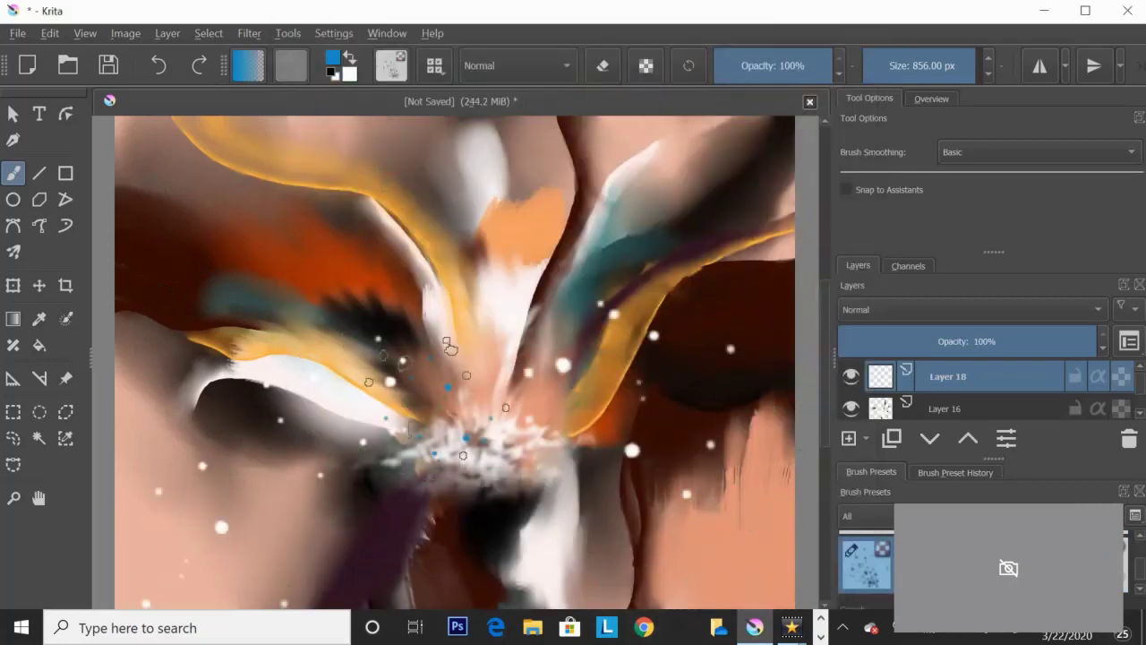
{"action": "mouse_move", "coordinate": [451, 347]}
{"action": "left_mouse_down"}
{"action": "mouse_move", "coordinate": [663, 474]}
{"action": "mouse_move", "coordinate": [703, 560]}
{"action": "left_mouse_up"}
Step: Switch to a round brush with a pale pink paint colour
{"action": "key", "text": "slash"}
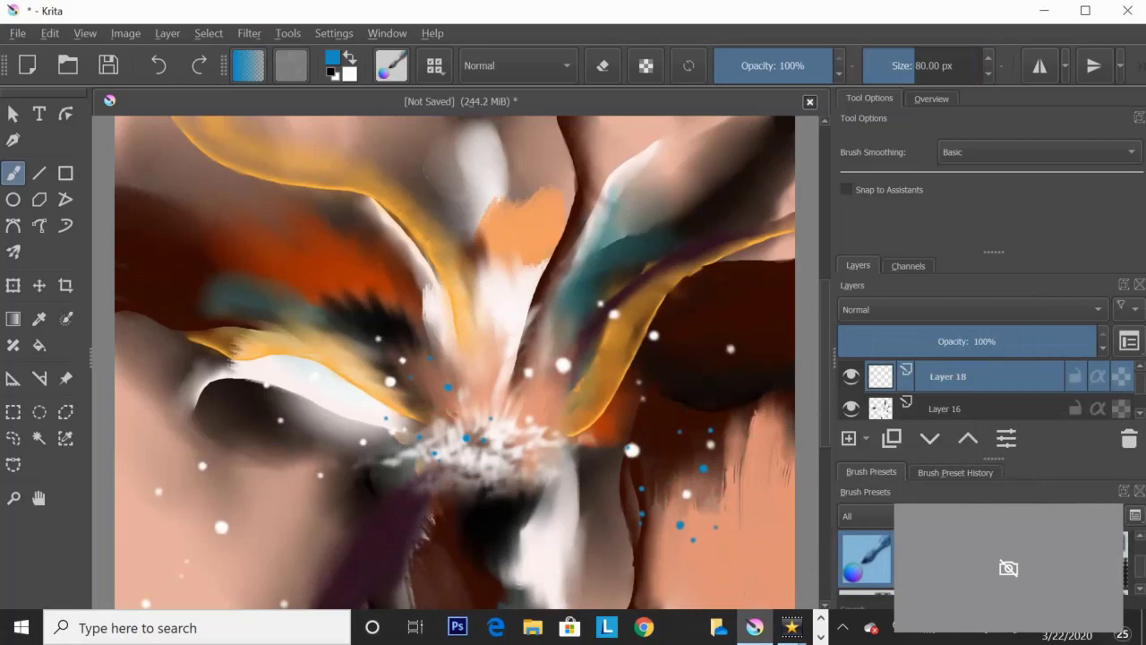
{"action": "left_click", "coordinate": [332, 57]}
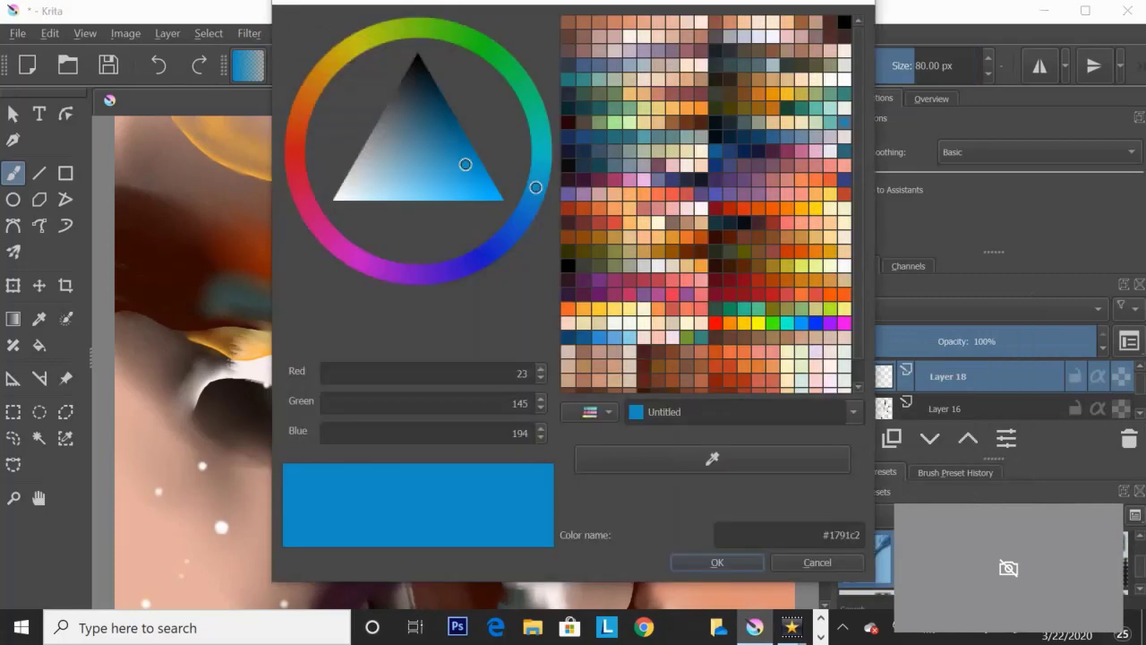
{"action": "left_click", "coordinate": [685, 66]}
{"action": "left_click", "coordinate": [718, 562]}
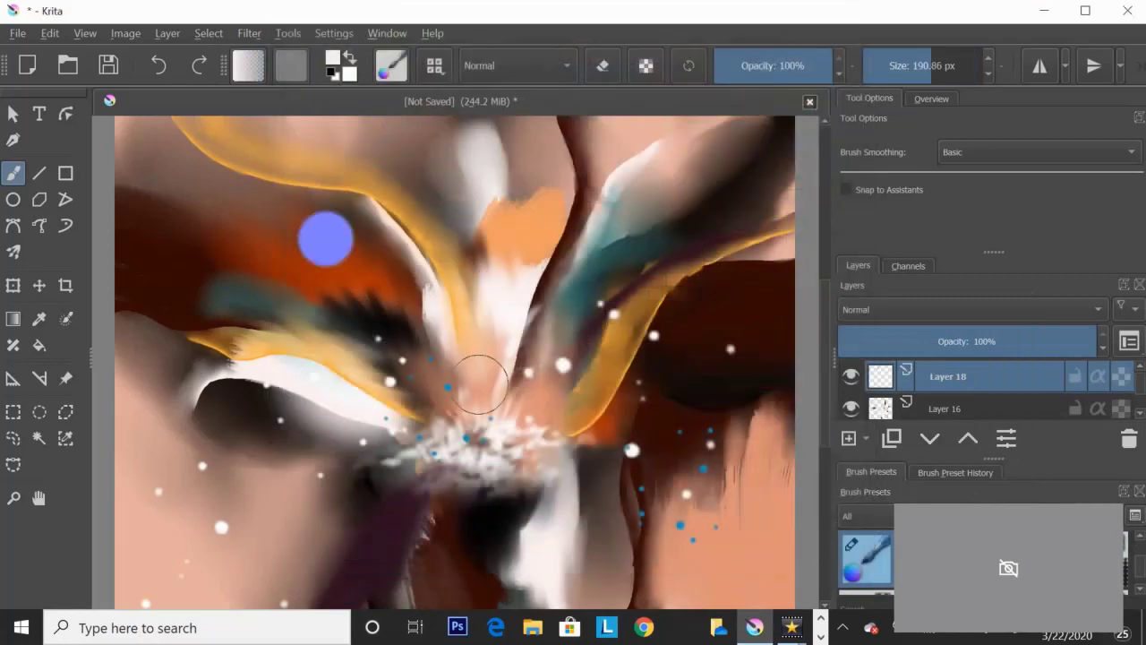
{"action": "scroll", "coordinate": [867, 562], "scroll_direction": "down", "scroll_amount": 2}
{"action": "scroll", "coordinate": [866, 563], "scroll_direction": "down", "scroll_amount": 2}
{"action": "scroll", "coordinate": [867, 562], "scroll_direction": "down", "scroll_amount": 2}
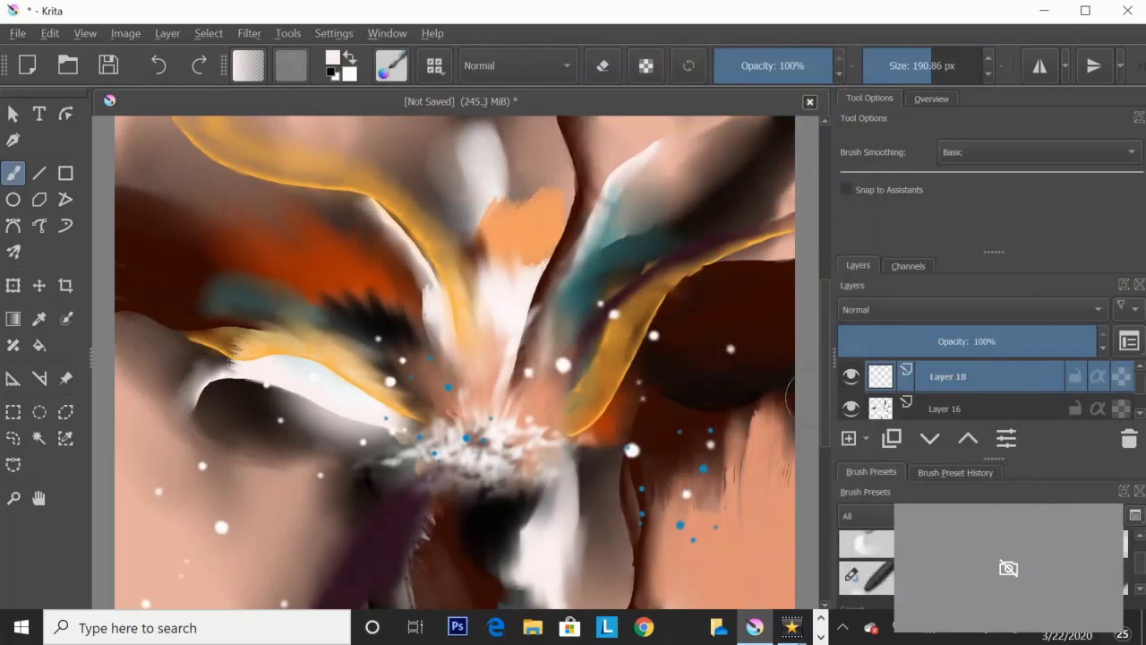
{"action": "scroll", "coordinate": [866, 562], "scroll_direction": "down", "scroll_amount": 2}
{"action": "scroll", "coordinate": [867, 563], "scroll_direction": "down", "scroll_amount": 2}
{"action": "scroll", "coordinate": [866, 563], "scroll_direction": "down", "scroll_amount": 2}
{"action": "scroll", "coordinate": [867, 563], "scroll_direction": "down", "scroll_amount": 2}
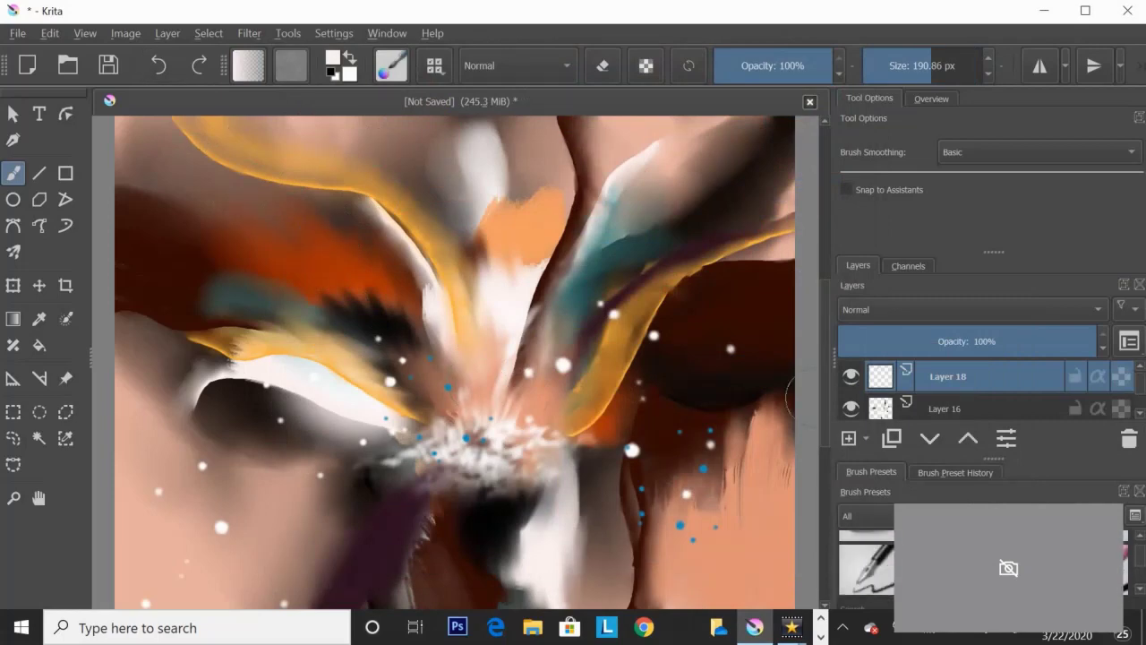
{"action": "scroll", "coordinate": [867, 562], "scroll_direction": "down", "scroll_amount": 2}
Step: Test a pale dab at lower left and a white dab near the centre, undoing both
{"action": "left_click", "coordinate": [867, 563]}
{"action": "left_click", "coordinate": [296, 510]}
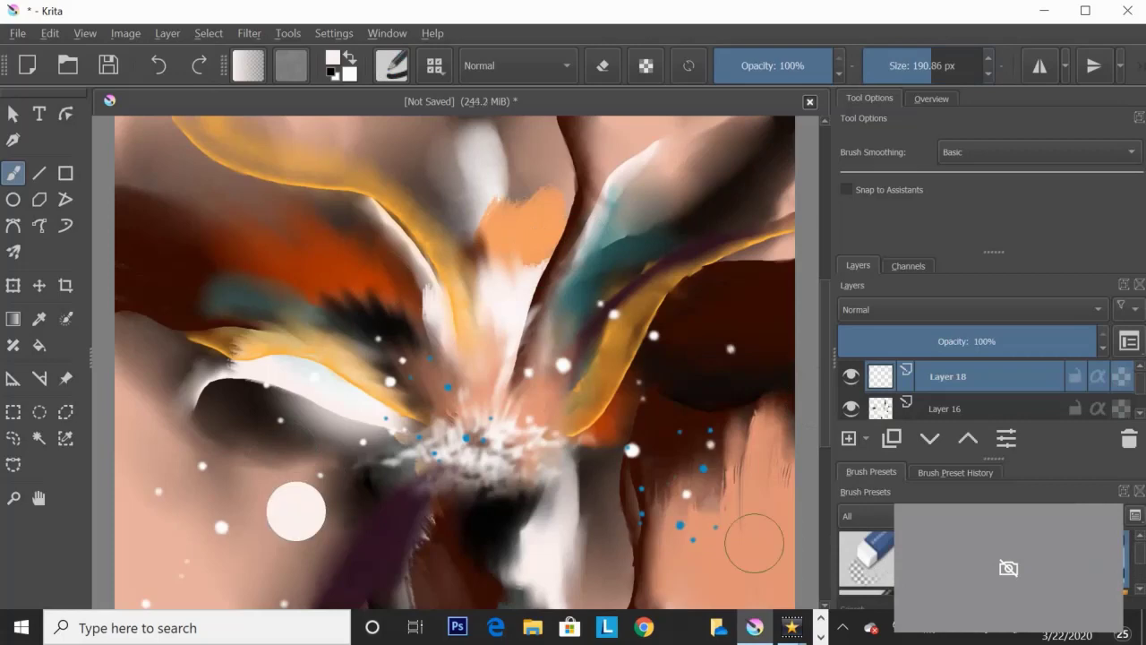
{"action": "key", "text": "ctrl+z"}
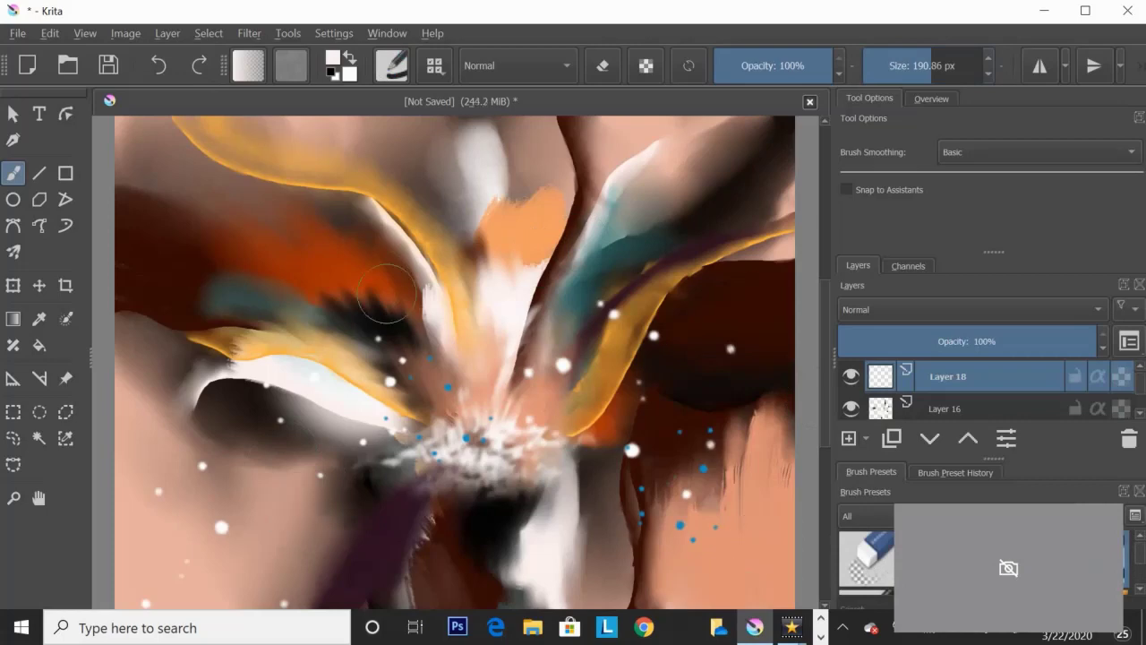
{"action": "left_click", "coordinate": [479, 447]}
{"action": "key", "text": "ctrl+z"}
{"action": "scroll", "coordinate": [867, 562], "scroll_direction": "down", "scroll_amount": 2}
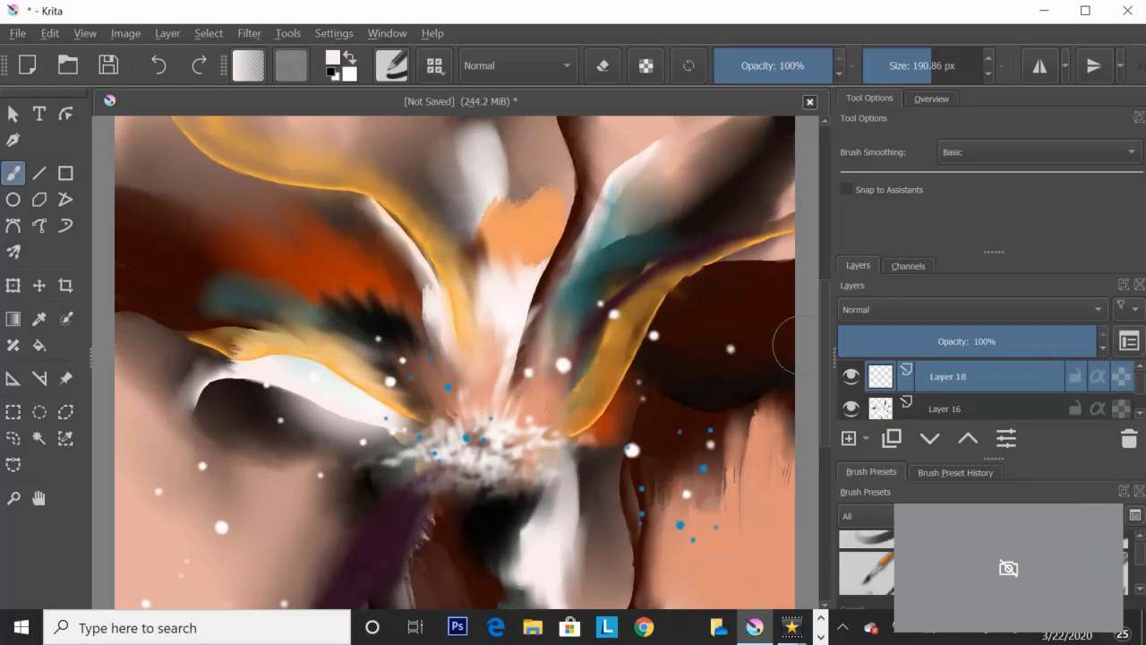
{"action": "left_click", "coordinate": [867, 562]}
{"action": "scroll", "coordinate": [867, 562], "scroll_direction": "down", "scroll_amount": 2}
{"action": "scroll", "coordinate": [867, 563], "scroll_direction": "down", "scroll_amount": 2}
Step: Draw a black pencil line and scribbles at lower right, softening the line's top
{"action": "scroll", "coordinate": [867, 563], "scroll_direction": "down", "scroll_amount": 1}
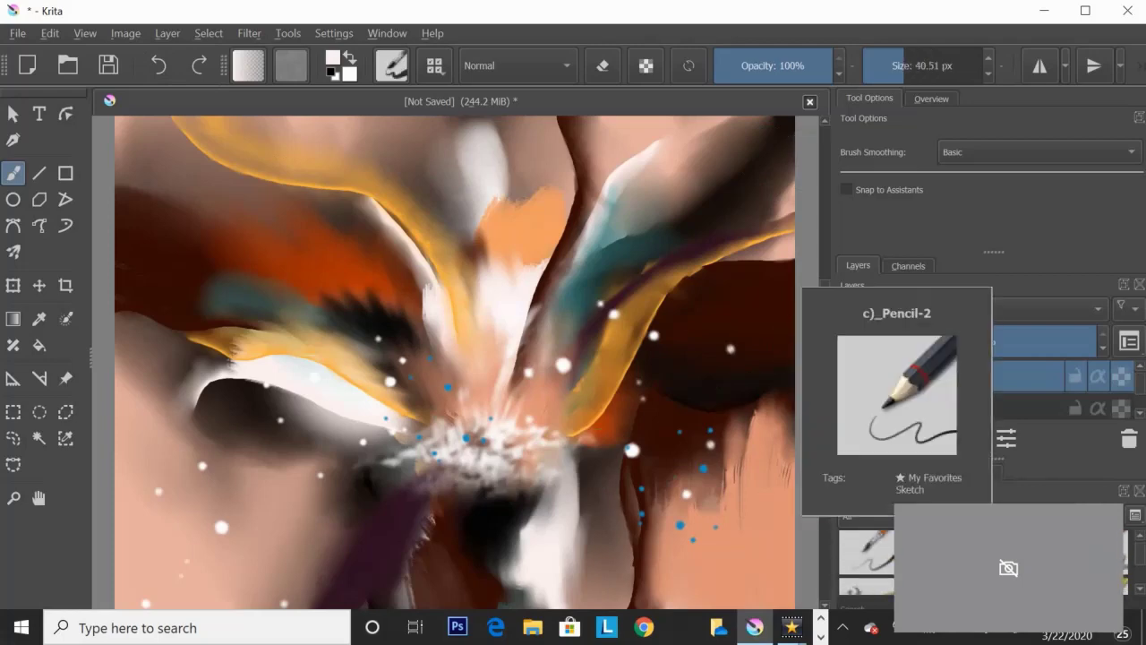
{"action": "left_click", "coordinate": [867, 563]}
{"action": "key", "text": "d"}
{"action": "left_click_drag", "start_coordinate": [756, 419], "coordinate": [738, 527]}
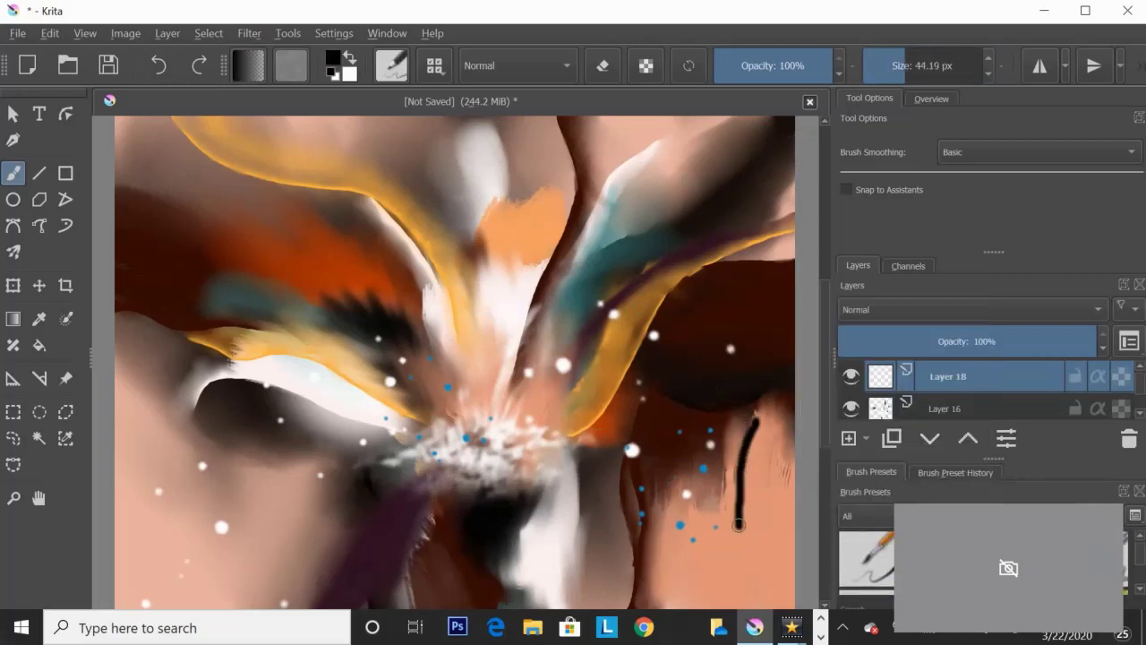
{"action": "left_click_drag", "start_coordinate": [652, 524], "coordinate": [685, 481]}
{"action": "scroll", "coordinate": [867, 563], "scroll_direction": "down", "scroll_amount": 2}
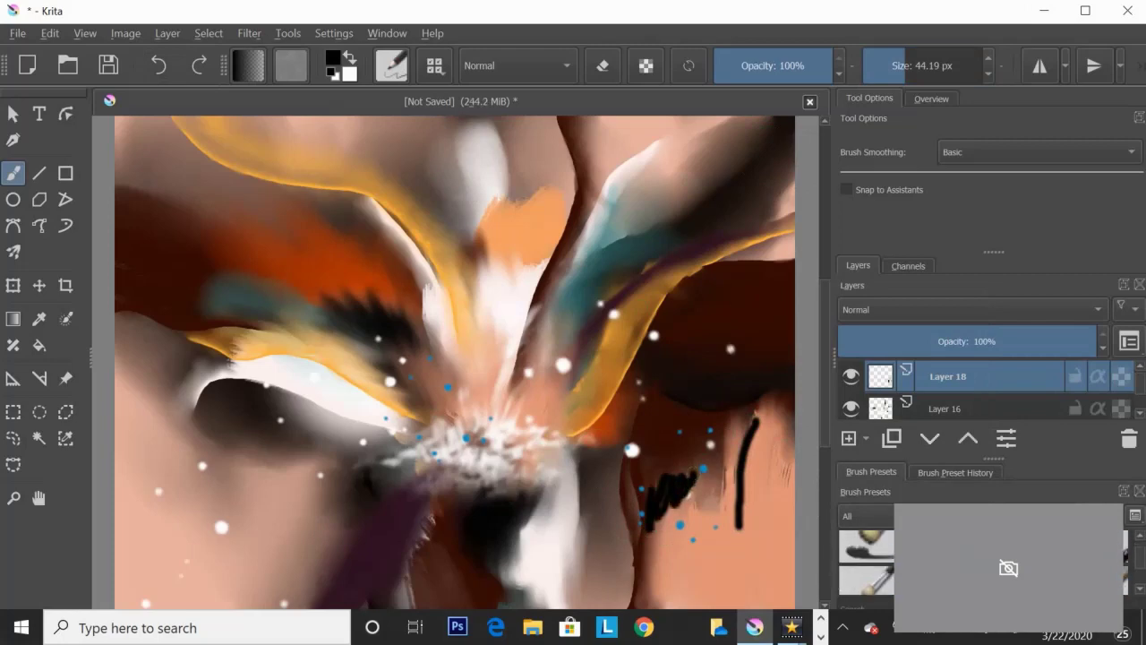
{"action": "left_click", "coordinate": [867, 562]}
{"action": "left_click_drag", "start_coordinate": [756, 421], "coordinate": [750, 459]}
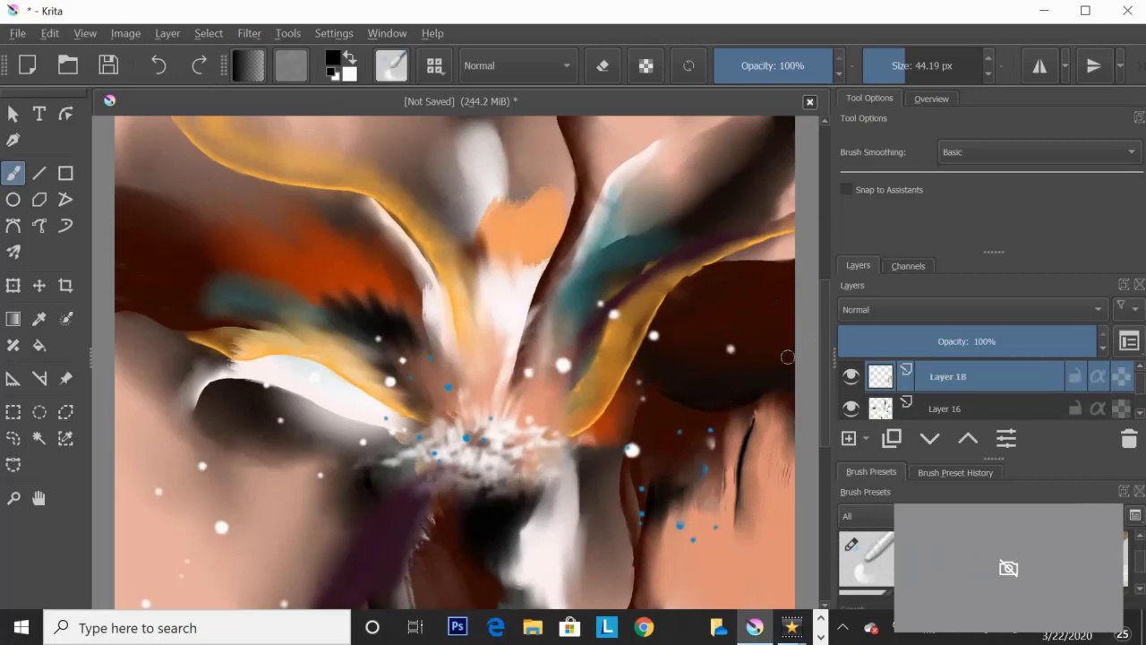
Step: Add Layer 19 and paint a blended black bristle arc and band across the centre
{"action": "scroll", "coordinate": [867, 562], "scroll_direction": "down", "scroll_amount": 2}
{"action": "left_click", "coordinate": [867, 563]}
{"action": "key", "text": "Insert"}
{"action": "mouse_move", "coordinate": [422, 414]}
{"action": "left_mouse_down"}
{"action": "mouse_move", "coordinate": [488, 389]}
{"action": "mouse_move", "coordinate": [564, 443]}
{"action": "mouse_move", "coordinate": [412, 420]}
{"action": "mouse_move", "coordinate": [751, 312]}
{"action": "left_mouse_up"}
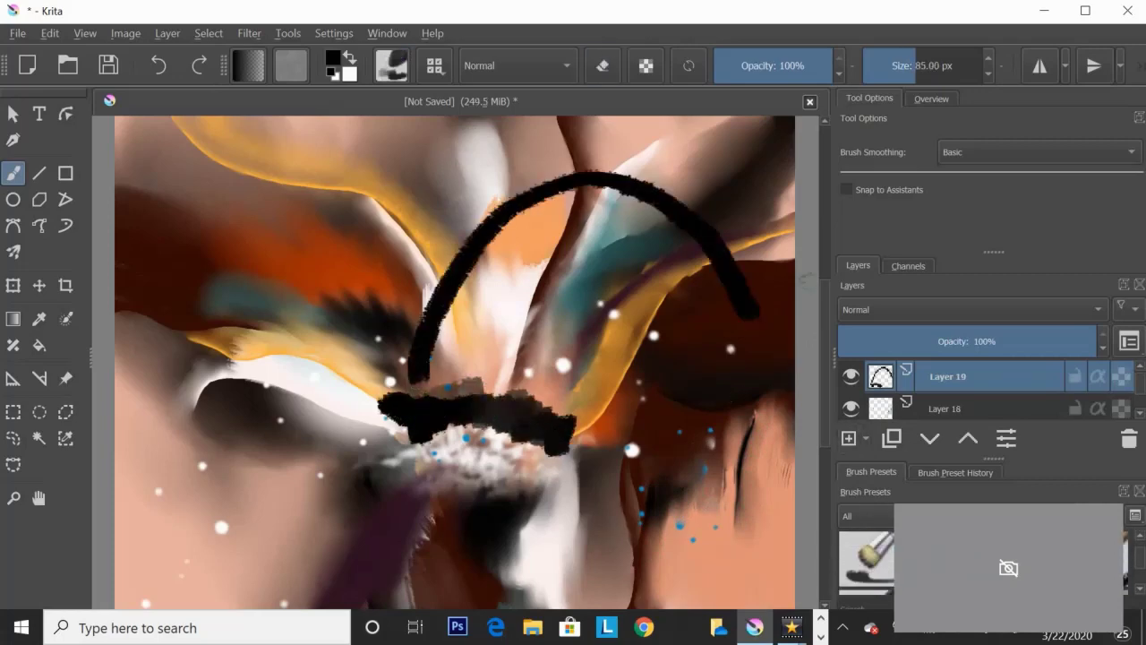
{"action": "scroll", "coordinate": [867, 562], "scroll_direction": "down", "scroll_amount": 1}
{"action": "left_click", "coordinate": [867, 562]}
{"action": "mouse_move", "coordinate": [562, 468]}
{"action": "left_mouse_down"}
{"action": "mouse_move", "coordinate": [479, 426]}
{"action": "mouse_move", "coordinate": [412, 428]}
{"action": "mouse_move", "coordinate": [394, 394]}
{"action": "mouse_move", "coordinate": [569, 426]}
{"action": "left_mouse_up"}
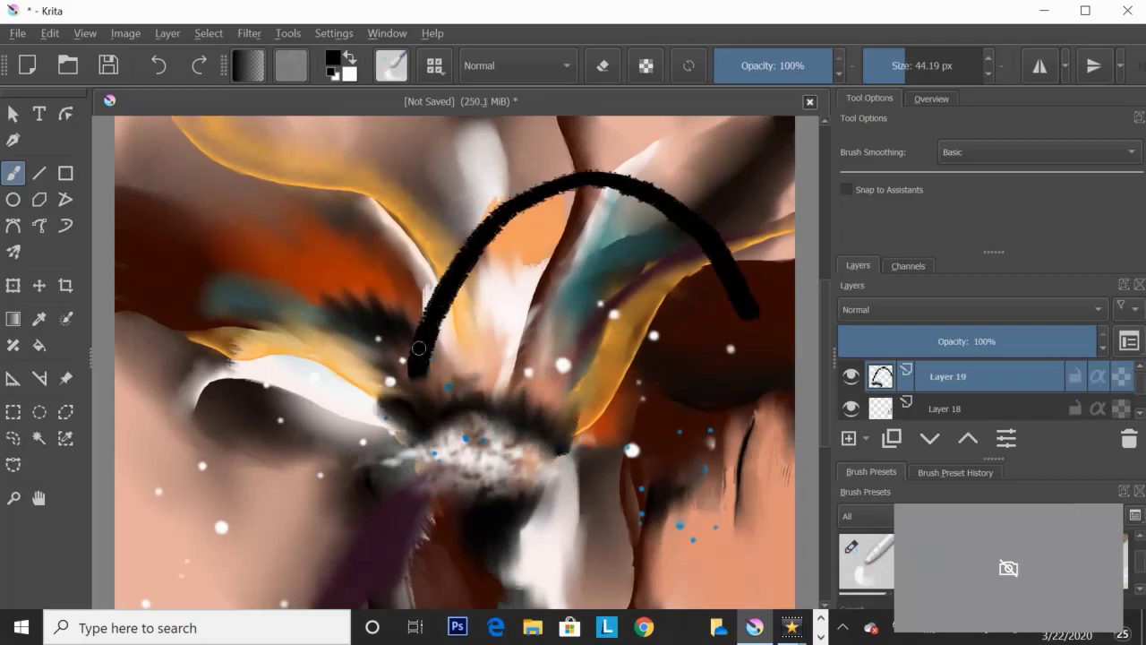
Step: Erase the black arc and bring up the Artistic > Raindrops filter
{"action": "key", "text": "e"}
{"action": "mouse_move", "coordinate": [743, 309]}
{"action": "left_mouse_down"}
{"action": "mouse_move", "coordinate": [670, 205]}
{"action": "mouse_move", "coordinate": [582, 173]}
{"action": "mouse_move", "coordinate": [483, 228]}
{"action": "mouse_move", "coordinate": [414, 371]}
{"action": "mouse_move", "coordinate": [439, 421]}
{"action": "mouse_move", "coordinate": [488, 432]}
{"action": "mouse_move", "coordinate": [535, 414]}
{"action": "left_mouse_up"}
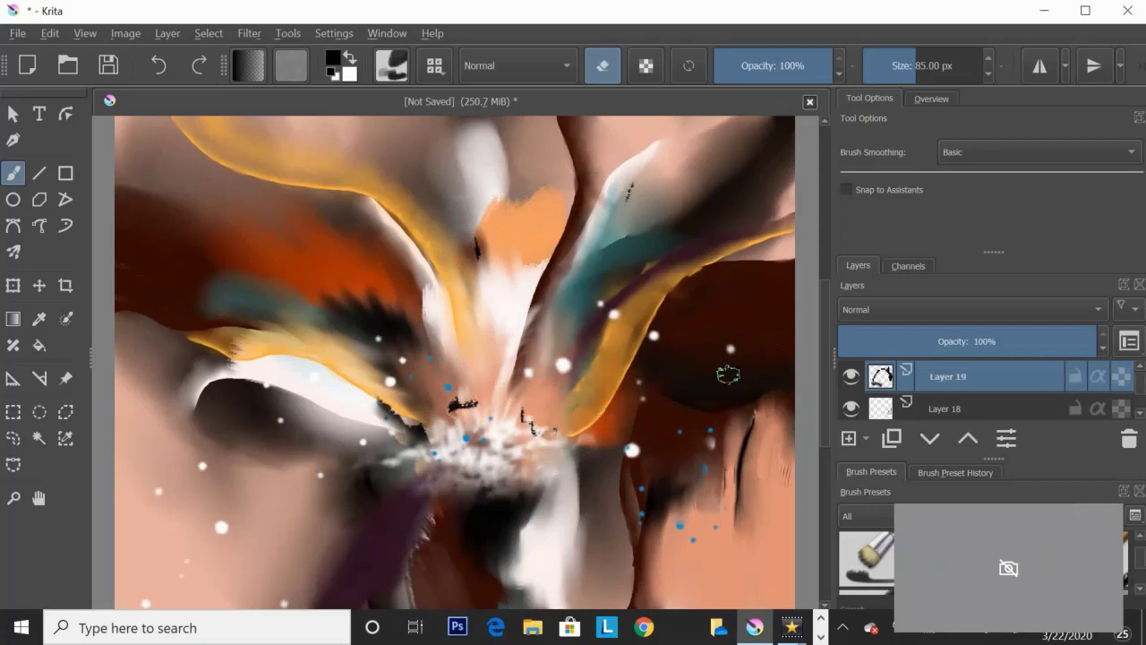
{"action": "key", "text": "e"}
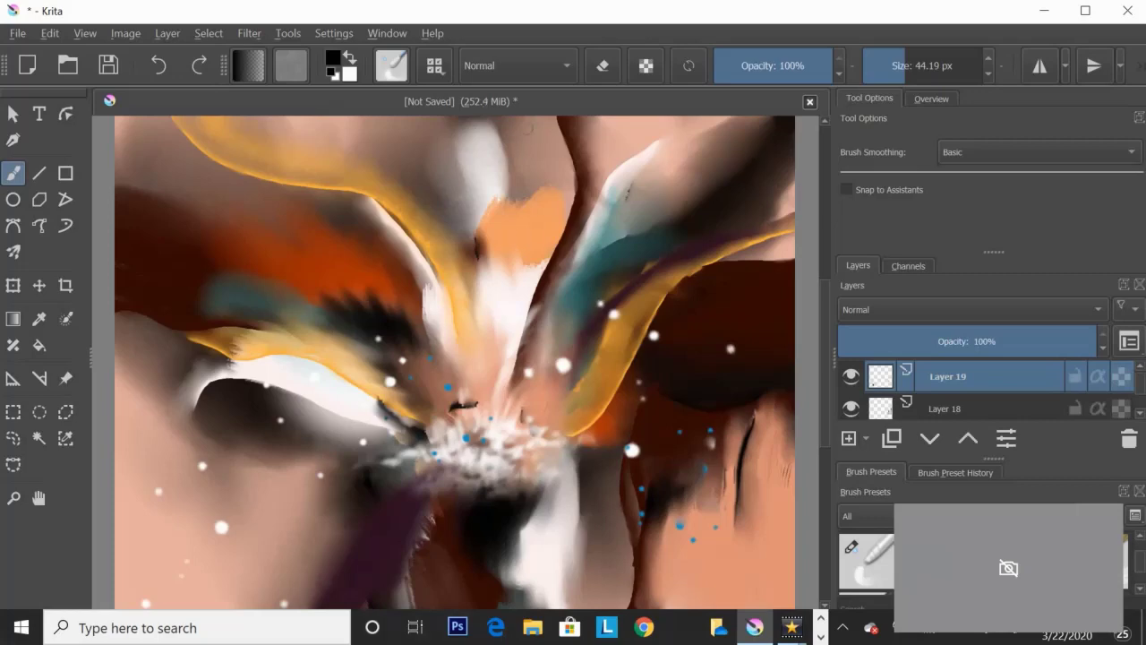
{"action": "left_click", "coordinate": [249, 33]}
{"action": "left_click", "coordinate": [550, 206]}
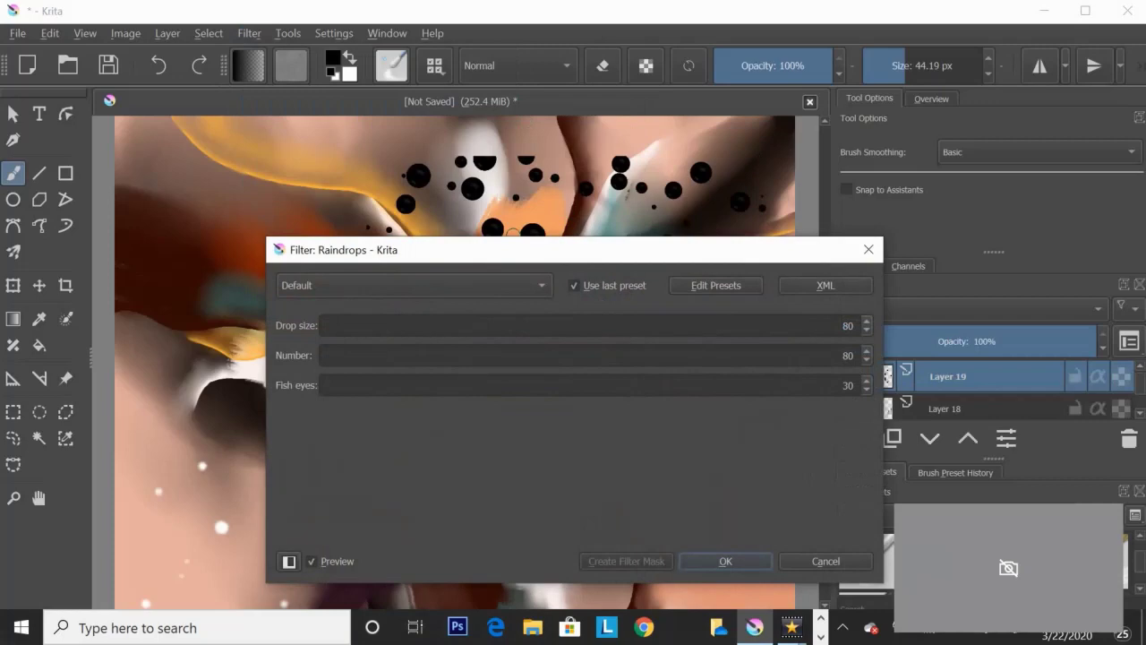
Step: Reopen Raindrops, set Fish eyes to 80 and Number to 100, then close it
{"action": "key", "text": "Escape"}
{"action": "key", "text": "x"}
{"action": "left_click", "coordinate": [249, 33]}
{"action": "left_click", "coordinate": [568, 225]}
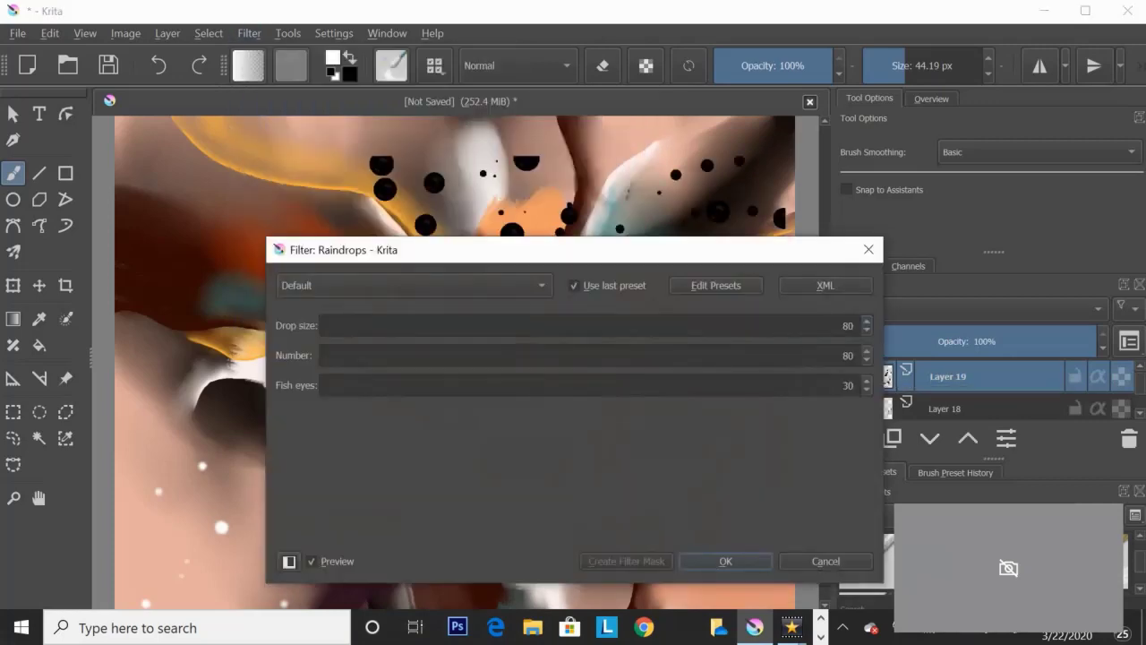
{"action": "mouse_move", "coordinate": [448, 250]}
{"action": "left_mouse_down"}
{"action": "mouse_move", "coordinate": [770, 215]}
{"action": "mouse_move", "coordinate": [580, 260]}
{"action": "left_mouse_up"}
{"action": "left_click", "coordinate": [886, 395]}
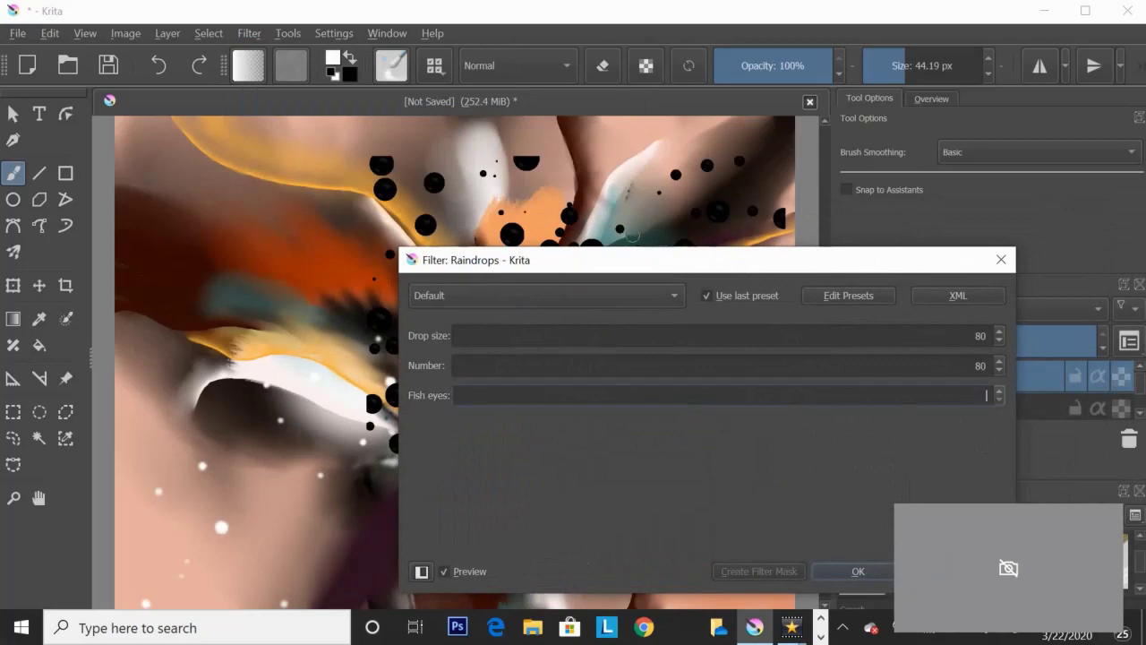
{"action": "type", "text": "80"}
{"action": "double_click", "coordinate": [717, 365]}
{"action": "type", "text": "100"}
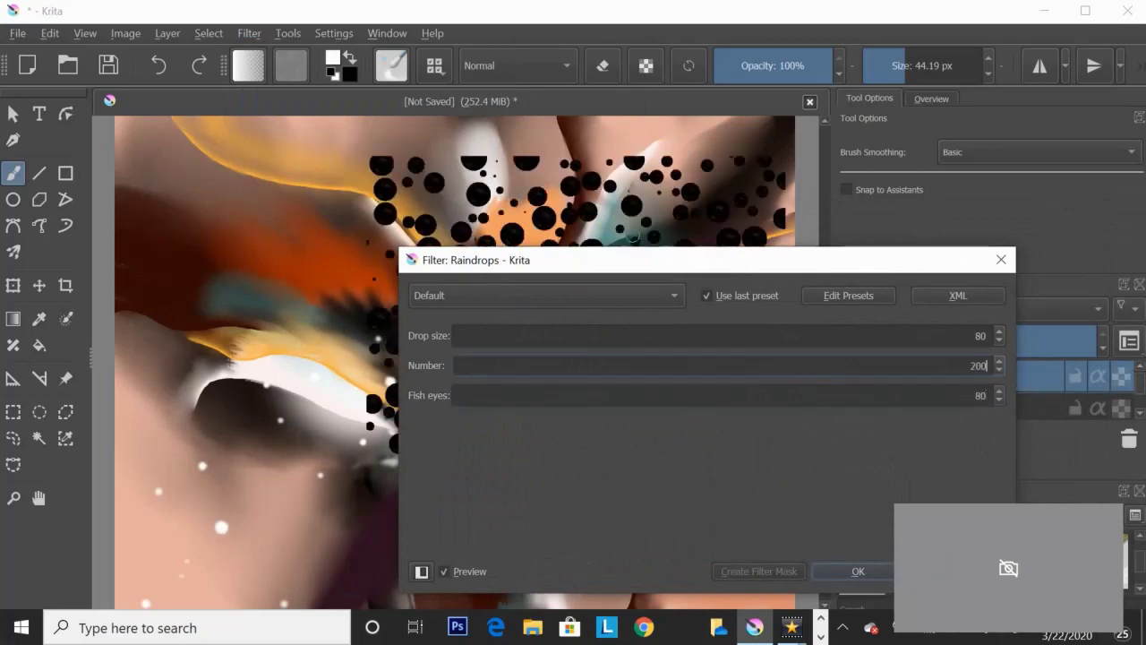
{"action": "key", "text": "Return"}
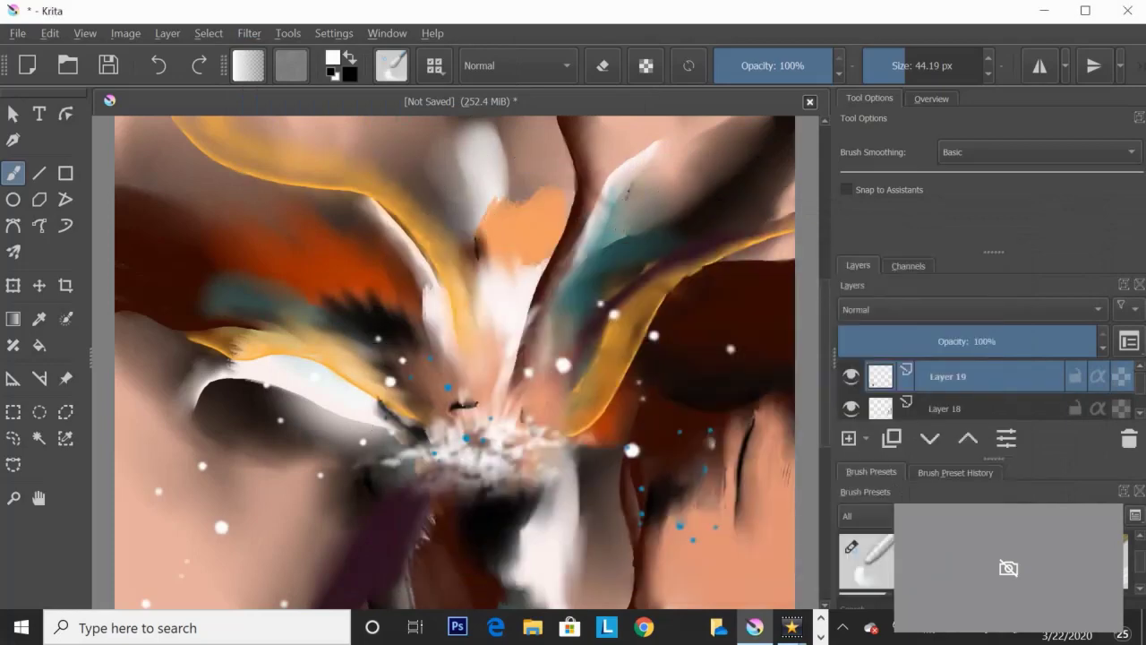
{"action": "scroll", "coordinate": [867, 560], "scroll_direction": "down", "scroll_amount": 2}
Step: Dab teal paint at the centre and lower right with a 489 px brush
{"action": "scroll", "coordinate": [866, 559], "scroll_direction": "down", "scroll_amount": 2}
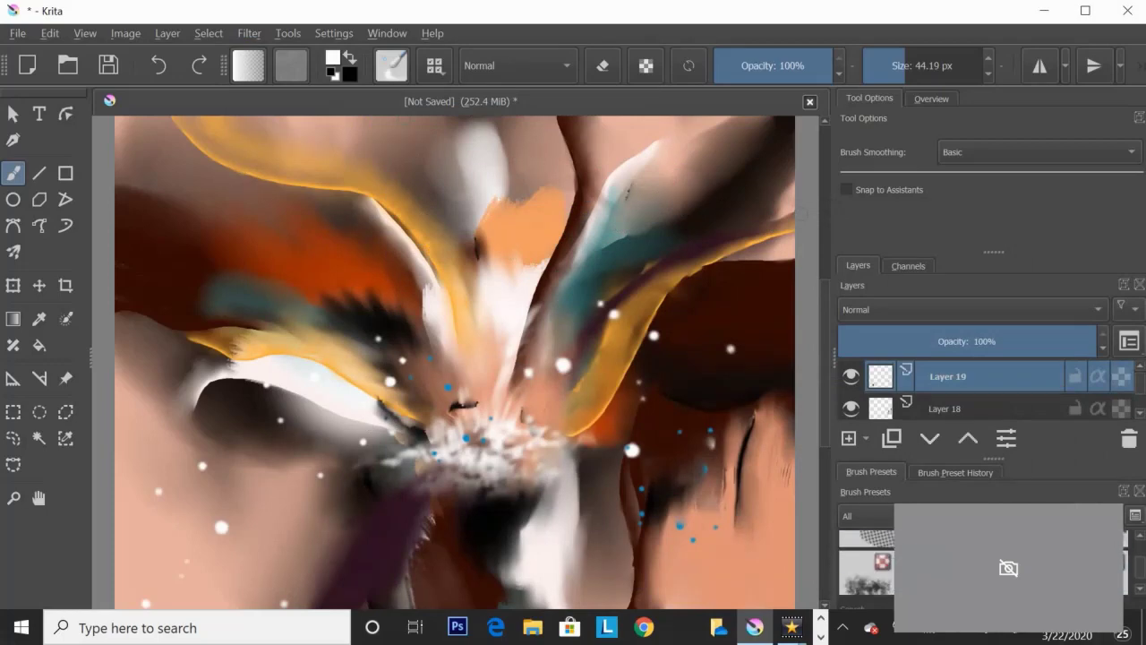
{"action": "left_click", "coordinate": [867, 560]}
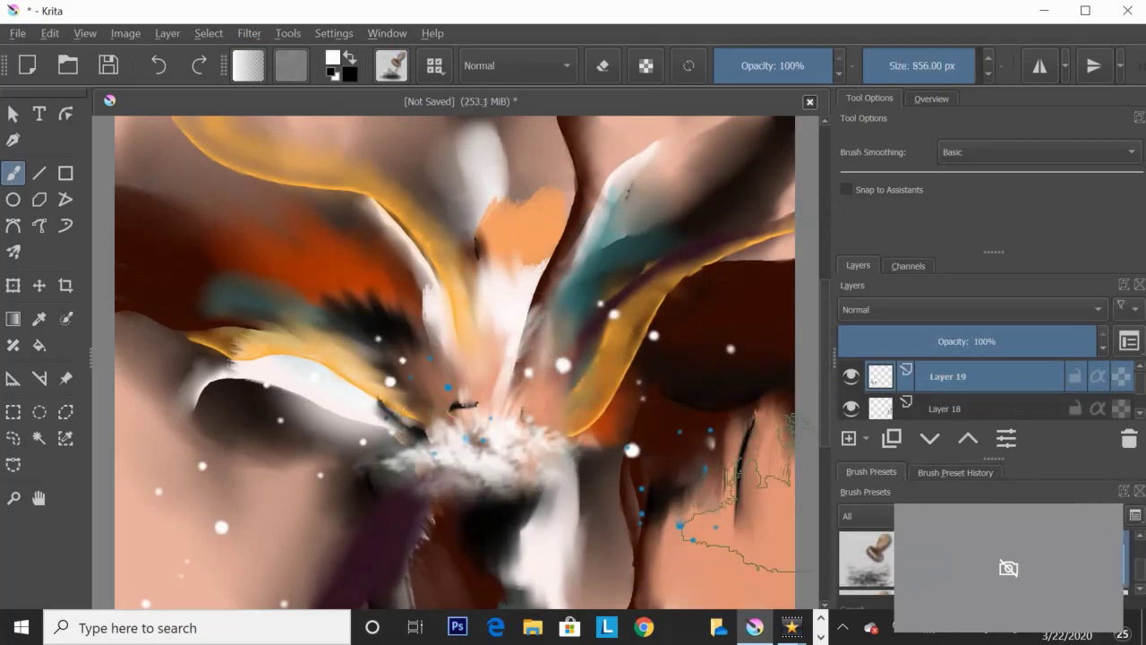
{"action": "scroll", "coordinate": [867, 560], "scroll_direction": "down", "scroll_amount": 2}
{"action": "scroll", "coordinate": [867, 560], "scroll_direction": "down", "scroll_amount": 2}
{"action": "scroll", "coordinate": [866, 559], "scroll_direction": "down", "scroll_amount": 2}
{"action": "left_click", "coordinate": [867, 560]}
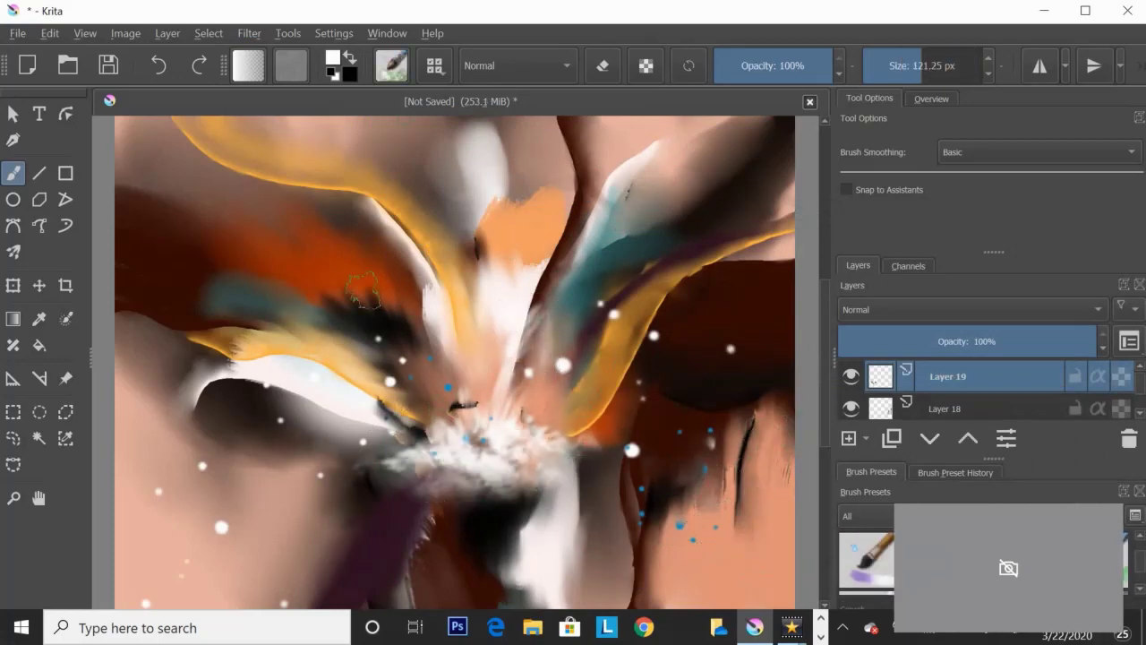
{"action": "left_click_drag", "start_coordinate": [363, 291], "coordinate": [430, 288]}
{"action": "left_click", "coordinate": [592, 224], "text": "ctrl"}
{"action": "left_click", "coordinate": [333, 59]}
{"action": "left_click", "coordinate": [725, 561]}
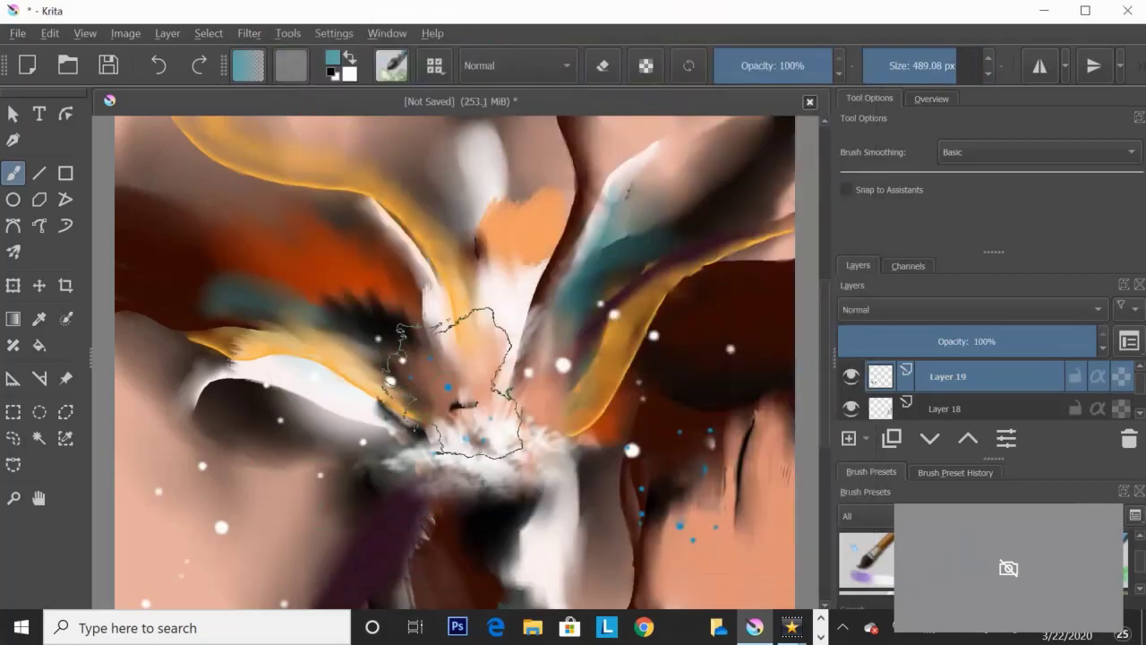
{"action": "left_click", "coordinate": [455, 381]}
{"action": "left_click", "coordinate": [643, 484]}
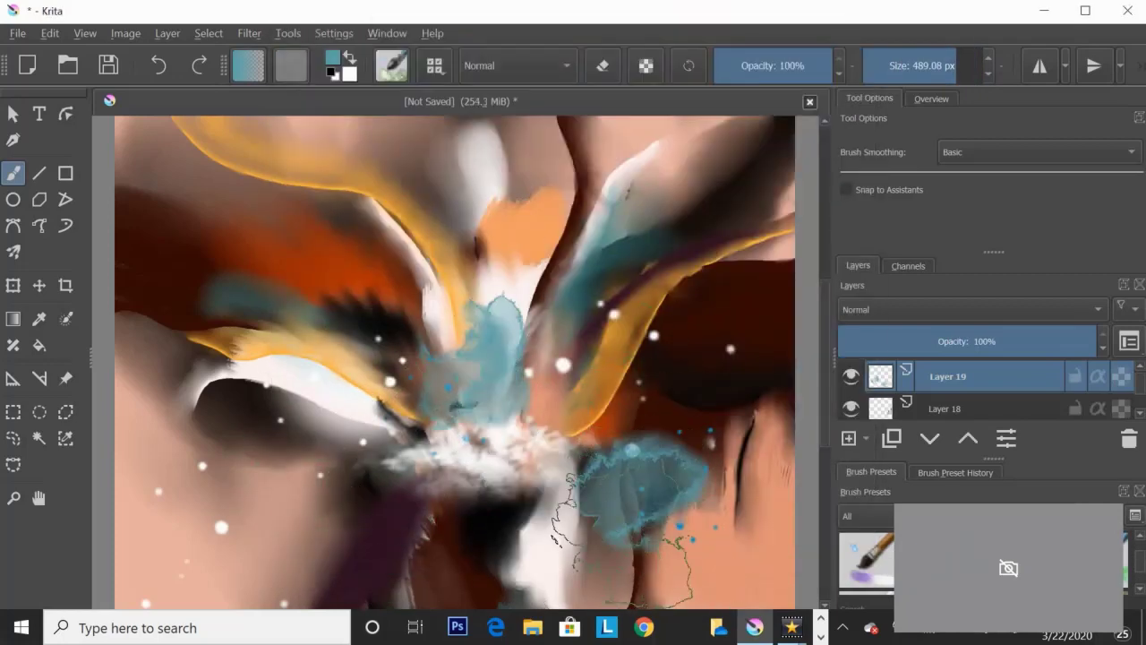
Step: Sweep three teal strokes upward through the centre with a 222 px brush
{"action": "left_click", "coordinate": [867, 559]}
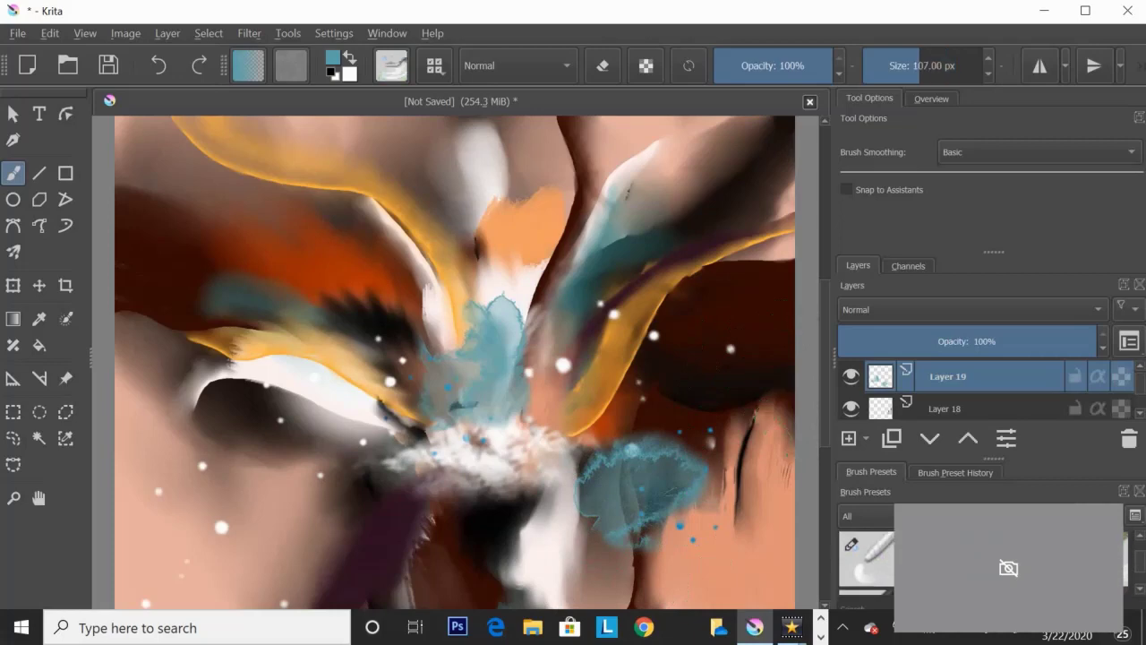
{"action": "left_click_drag", "start_coordinate": [672, 498], "coordinate": [708, 498]}
{"action": "right_click", "coordinate": [569, 627]}
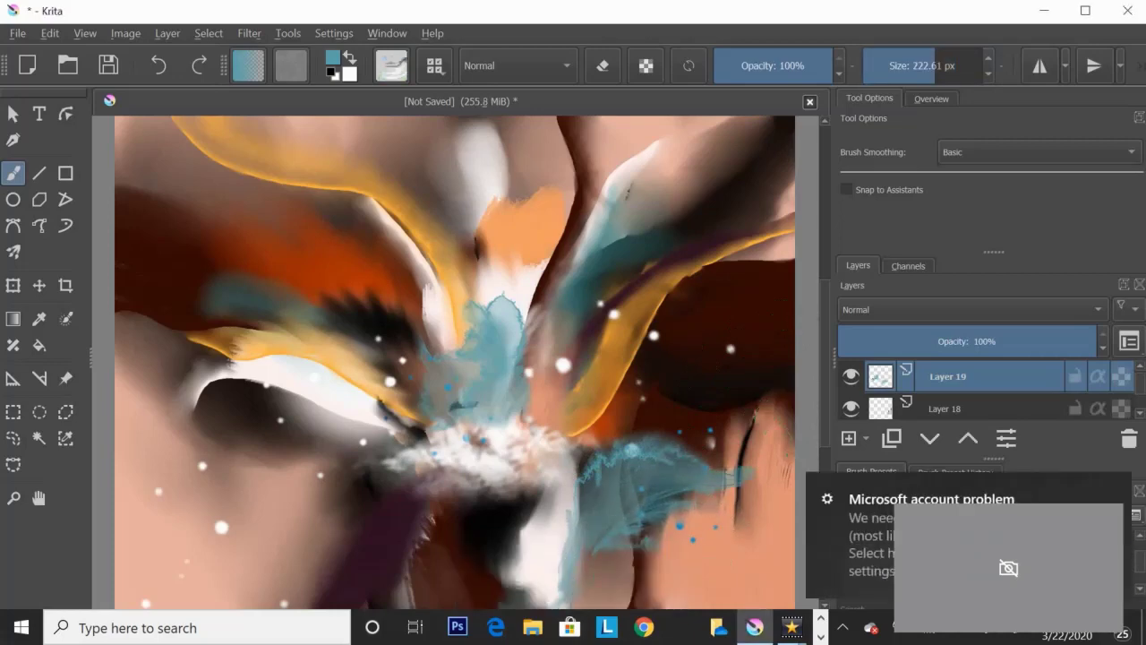
{"action": "left_click_drag", "start_coordinate": [515, 394], "coordinate": [493, 295]}
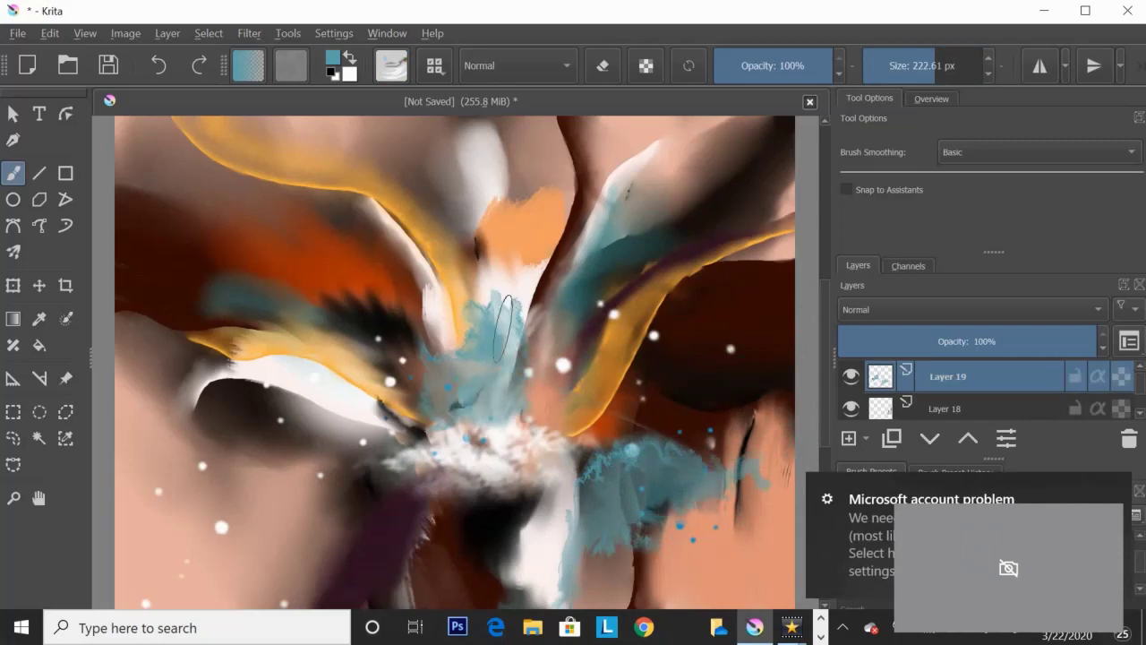
{"action": "left_click_drag", "start_coordinate": [506, 362], "coordinate": [470, 255]}
{"action": "left_click_drag", "start_coordinate": [502, 390], "coordinate": [444, 215]}
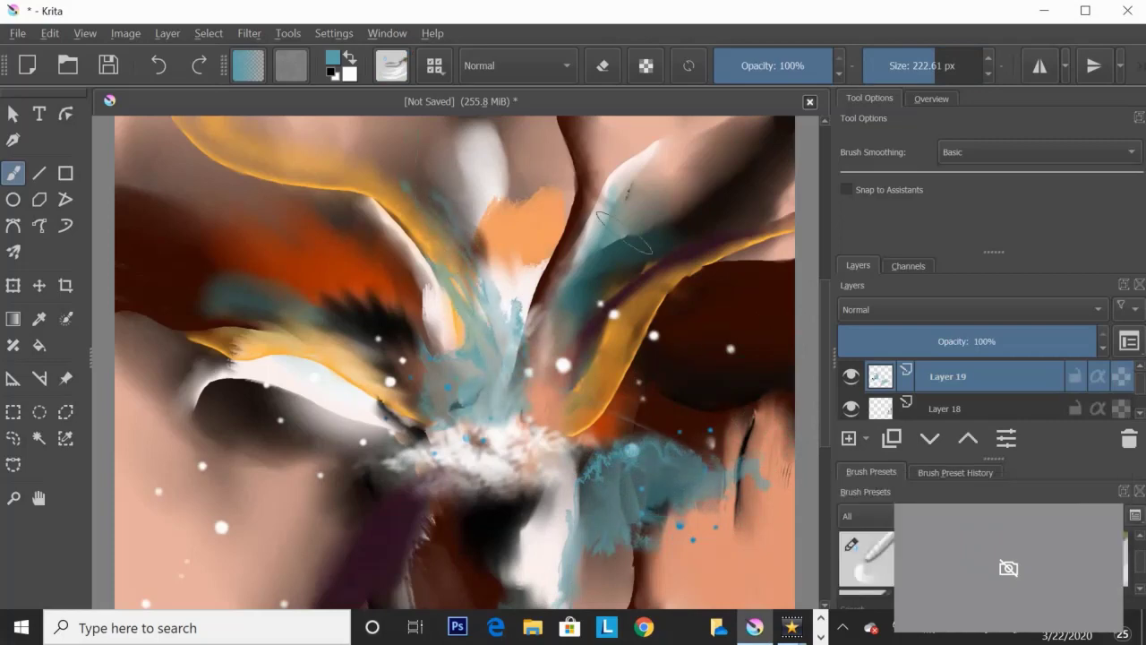
{"action": "key", "text": "e"}
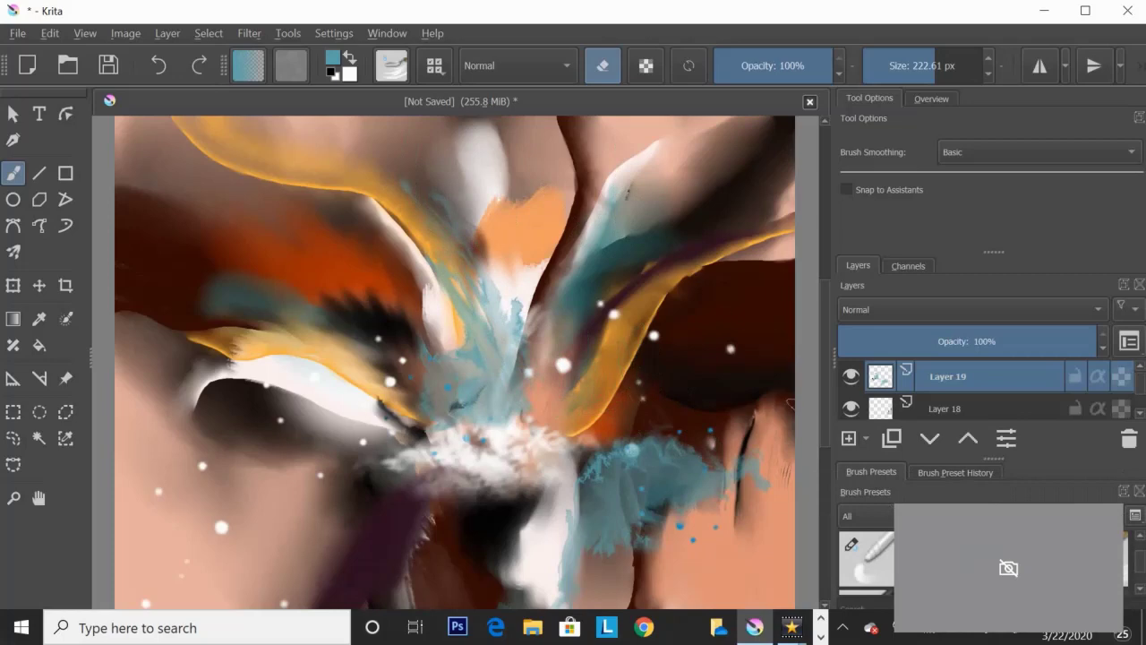
{"action": "key", "text": "e"}
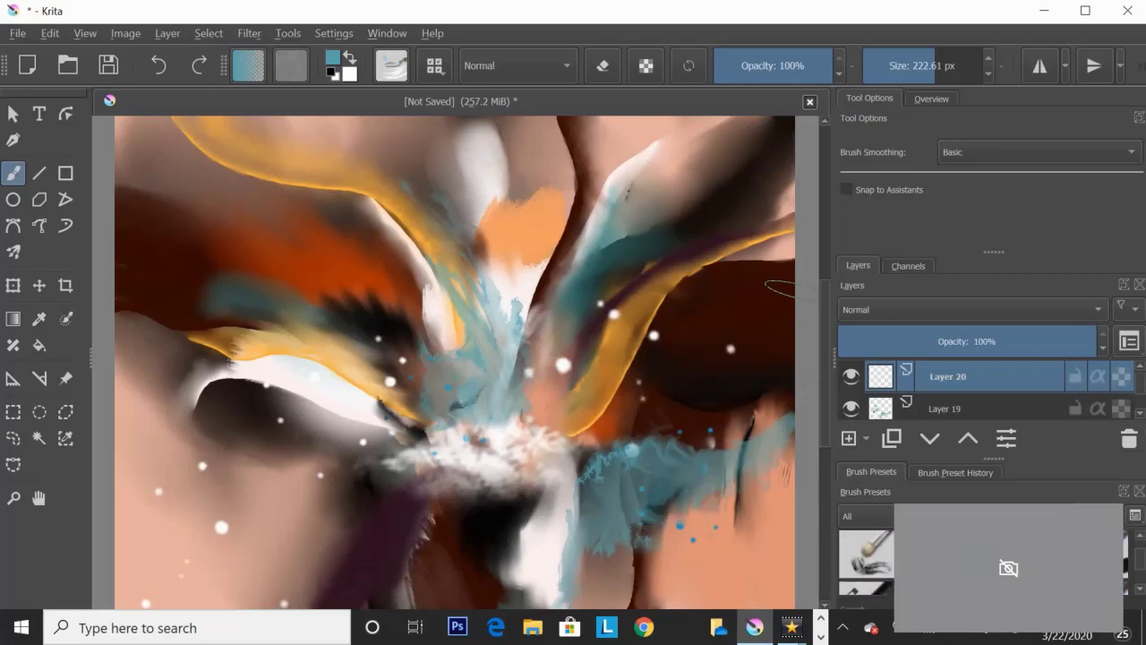
Step: Dab black ink over the centre and lower left with the large textured ink brush
{"action": "key", "text": "slash"}
{"action": "key", "text": "x"}
{"action": "key", "text": "d"}
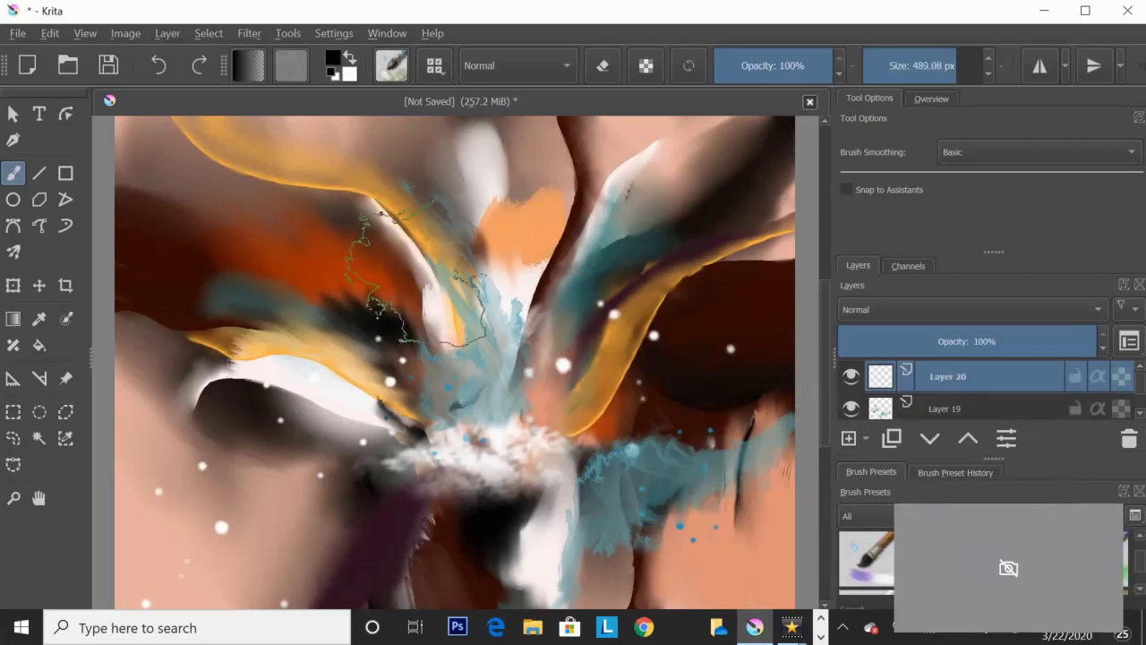
{"action": "left_click_drag", "start_coordinate": [502, 358], "coordinate": [573, 447]}
{"action": "left_click_drag", "start_coordinate": [394, 421], "coordinate": [376, 470]}
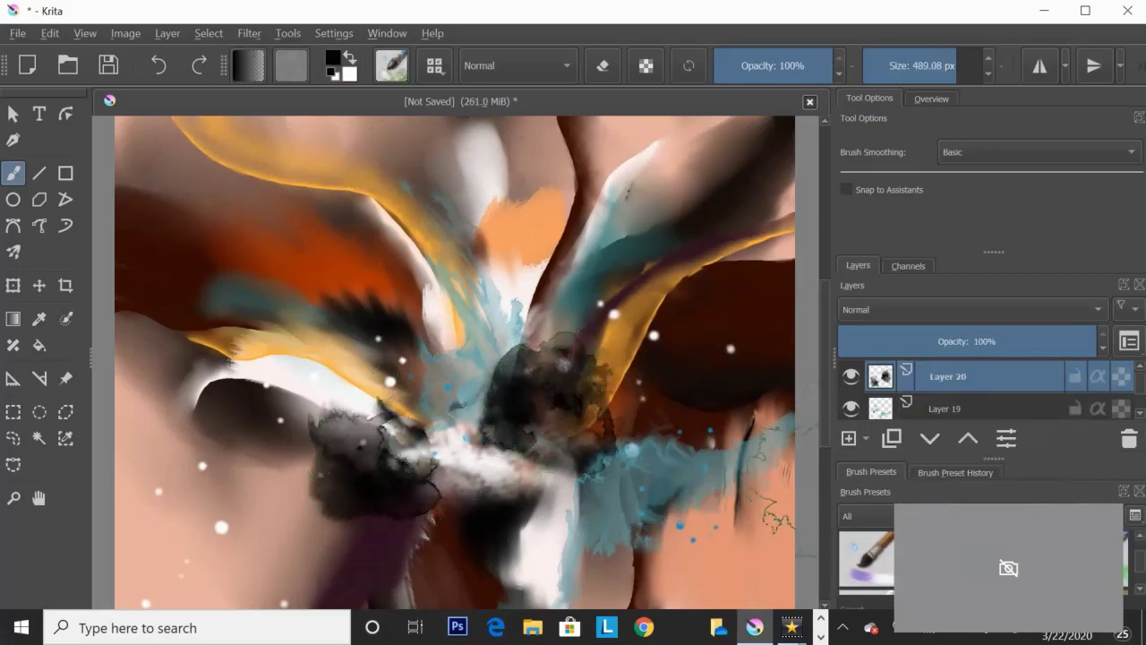
Step: Paint dark strokes right of centre with the blending brush, undoing three of them
{"action": "key", "text": "slash"}
{"action": "left_click_drag", "start_coordinate": [528, 395], "coordinate": [627, 269]}
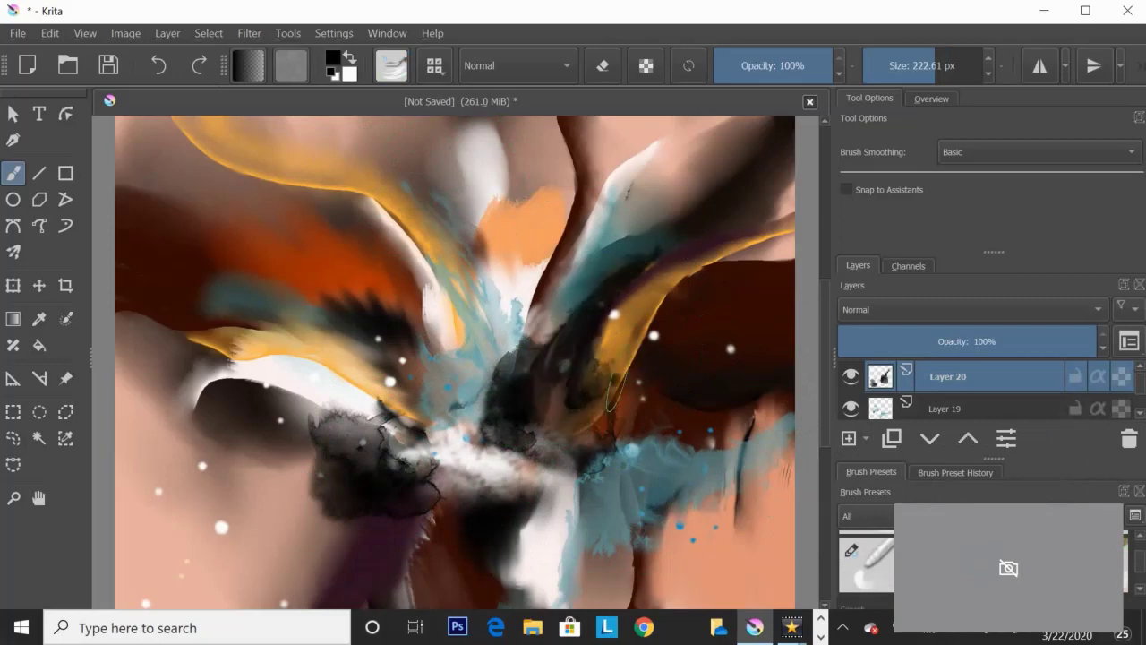
{"action": "left_click_drag", "start_coordinate": [600, 403], "coordinate": [631, 269]}
{"action": "left_click_drag", "start_coordinate": [627, 322], "coordinate": [609, 412]}
{"action": "left_click_drag", "start_coordinate": [618, 260], "coordinate": [567, 376]}
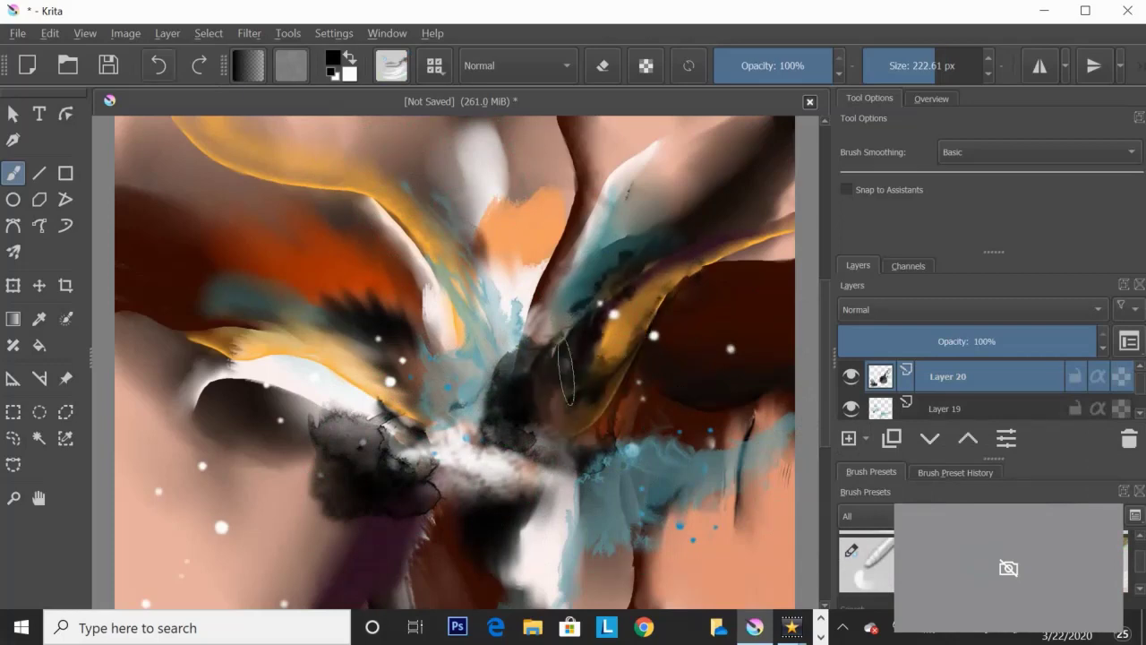
{"action": "left_click", "coordinate": [158, 66]}
{"action": "left_click", "coordinate": [159, 65]}
{"action": "left_click", "coordinate": [159, 65]}
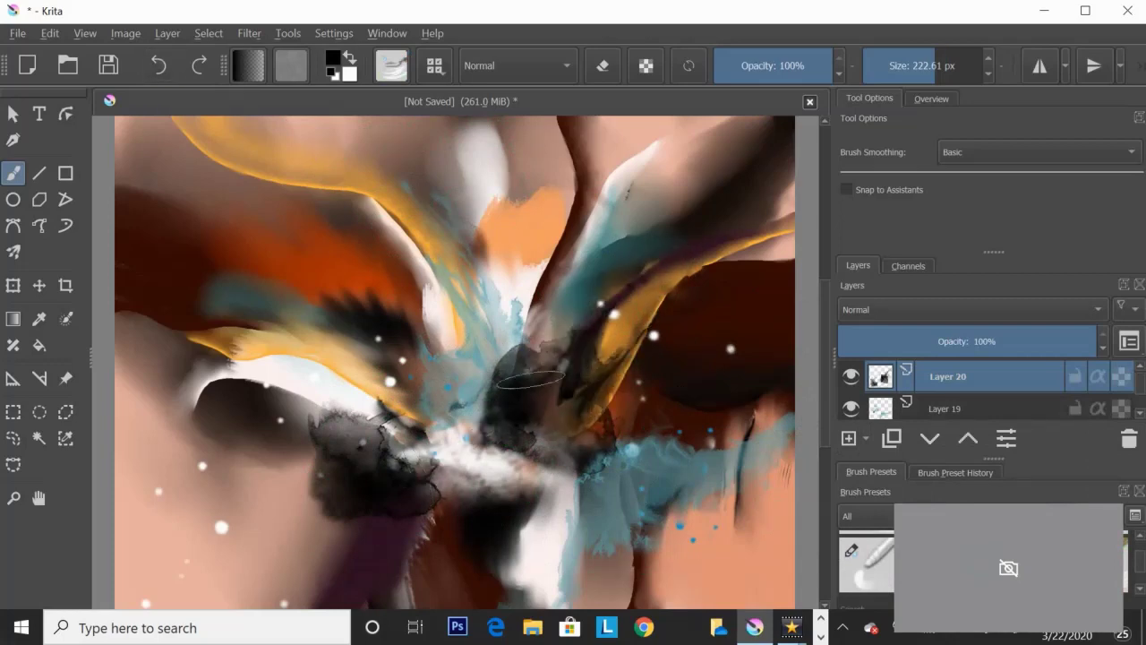
Step: Repaint dark strokes right of centre and extend the dark area below-left
{"action": "mouse_move", "coordinate": [531, 380]}
{"action": "left_mouse_down"}
{"action": "mouse_move", "coordinate": [627, 296]}
{"action": "mouse_move", "coordinate": [681, 223]}
{"action": "left_mouse_up"}
{"action": "left_click_drag", "start_coordinate": [591, 358], "coordinate": [618, 287]}
{"action": "left_click_drag", "start_coordinate": [519, 394], "coordinate": [560, 251]}
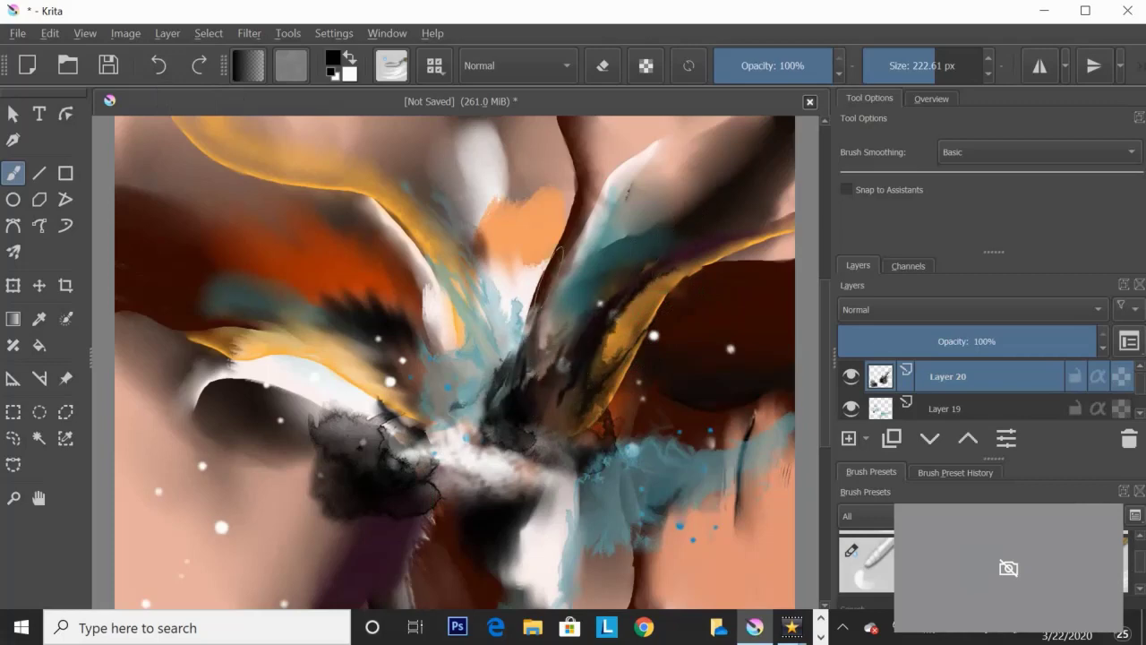
{"action": "left_click_drag", "start_coordinate": [559, 197], "coordinate": [502, 394]}
{"action": "left_click_drag", "start_coordinate": [398, 381], "coordinate": [345, 443]}
{"action": "mouse_move", "coordinate": [259, 376]}
{"action": "left_mouse_down"}
{"action": "mouse_move", "coordinate": [394, 457]}
{"action": "mouse_move", "coordinate": [369, 499]}
{"action": "mouse_move", "coordinate": [260, 434]}
{"action": "left_mouse_up"}
{"action": "left_click_drag", "start_coordinate": [358, 493], "coordinate": [270, 434]}
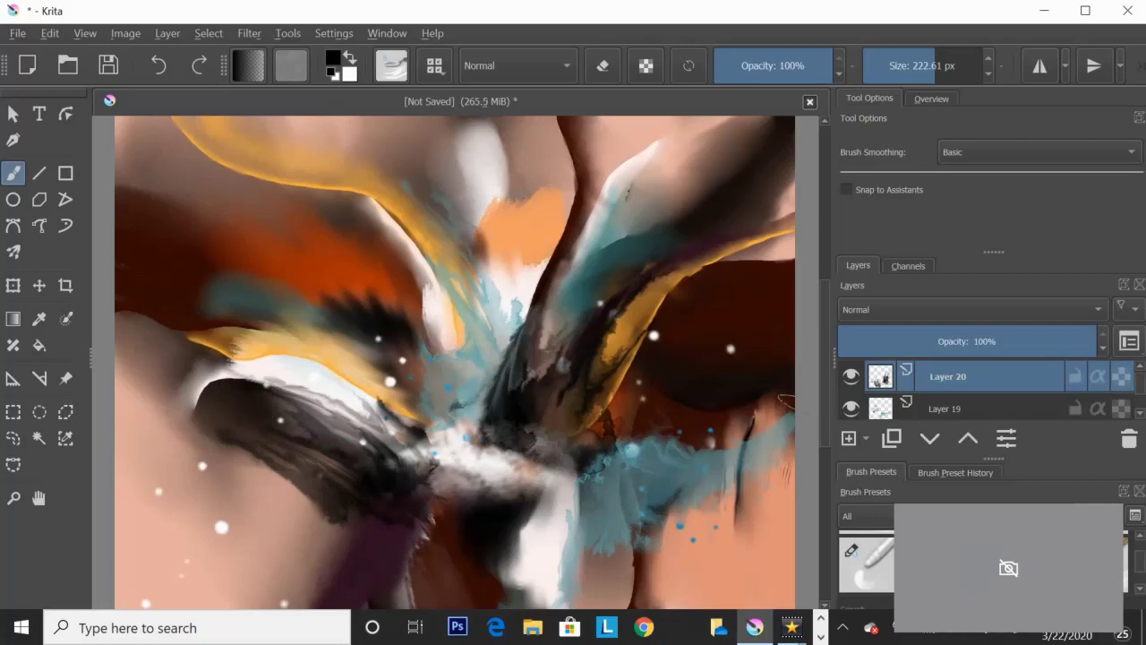
Step: Start a new layer and set orange as the paint colour
{"action": "key", "text": "slash"}
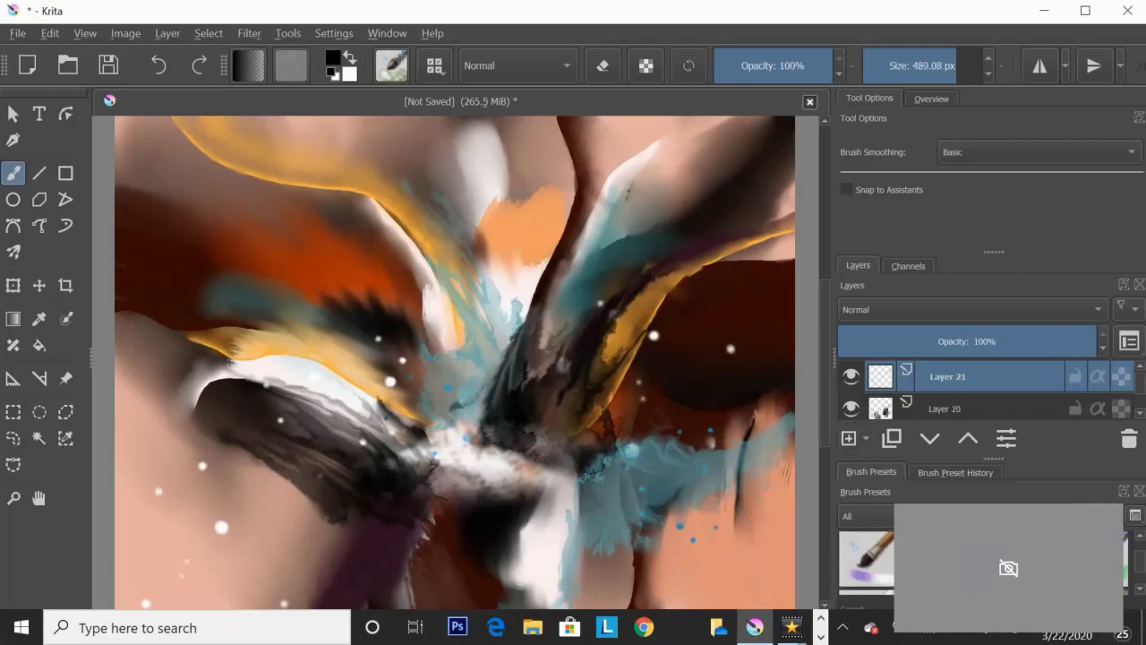
{"action": "left_click", "coordinate": [332, 58]}
{"action": "left_click", "coordinate": [742, 307]}
{"action": "left_click", "coordinate": [719, 560]}
Step: Paint orange blobs either side of centre and smear the left one into leftward streaks
{"action": "left_click_drag", "start_coordinate": [367, 359], "coordinate": [394, 350]}
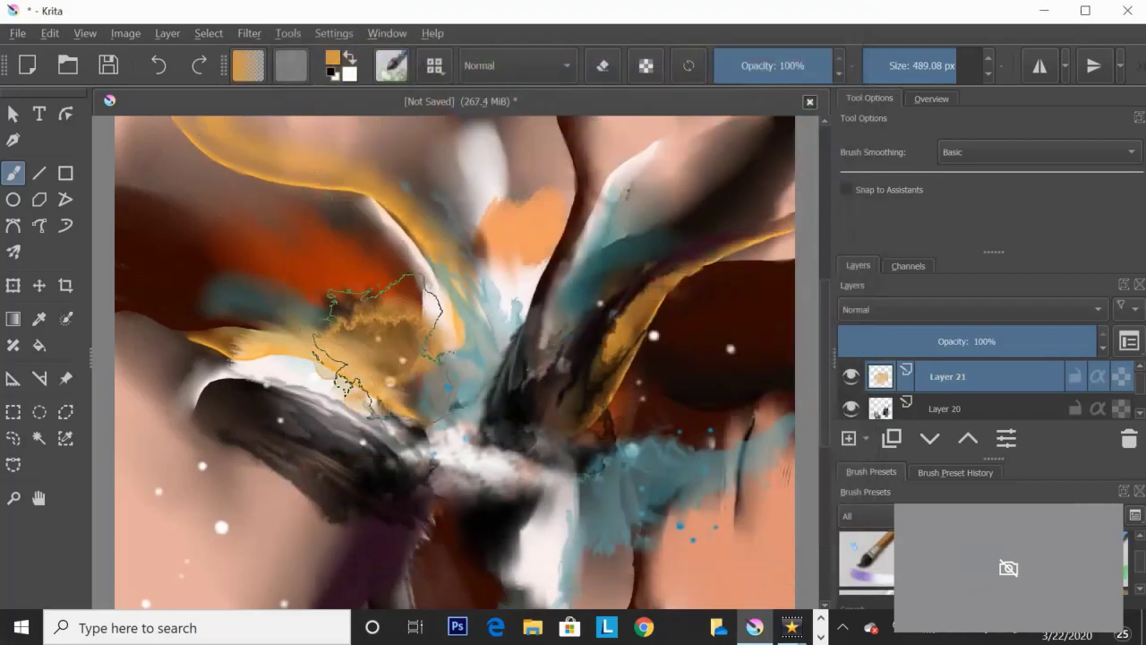
{"action": "left_click_drag", "start_coordinate": [582, 394], "coordinate": [608, 403]}
{"action": "key", "text": "slash"}
{"action": "left_click_drag", "start_coordinate": [340, 372], "coordinate": [161, 345]}
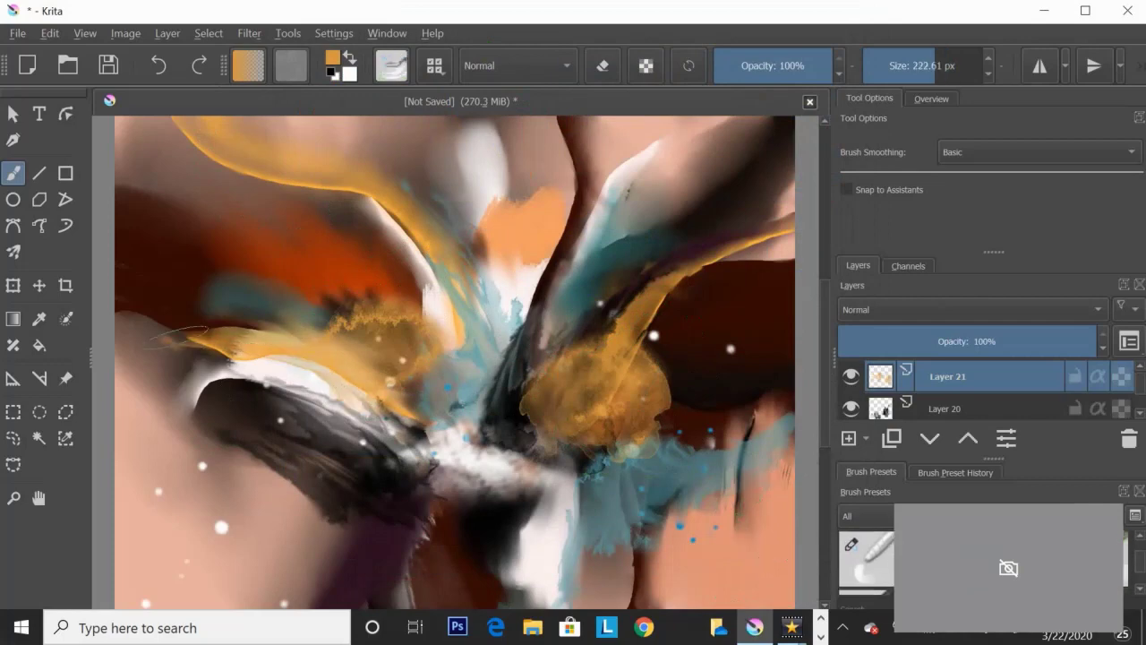
{"action": "left_click_drag", "start_coordinate": [385, 327], "coordinate": [161, 336]}
{"action": "mouse_move", "coordinate": [421, 322]}
{"action": "left_mouse_down"}
{"action": "mouse_move", "coordinate": [192, 287]}
{"action": "mouse_move", "coordinate": [210, 241]}
{"action": "left_mouse_up"}
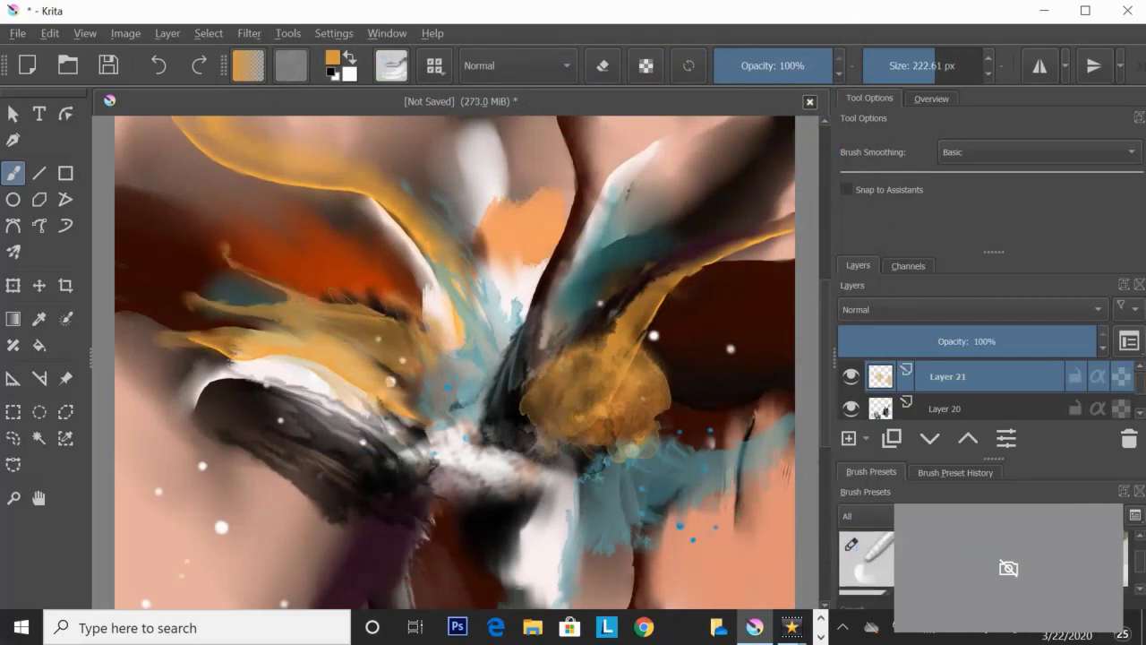
{"action": "left_click_drag", "start_coordinate": [430, 295], "coordinate": [359, 331]}
{"action": "mouse_move", "coordinate": [434, 367]}
{"action": "left_mouse_down"}
{"action": "mouse_move", "coordinate": [345, 314]}
{"action": "mouse_move", "coordinate": [389, 340]}
{"action": "left_mouse_up"}
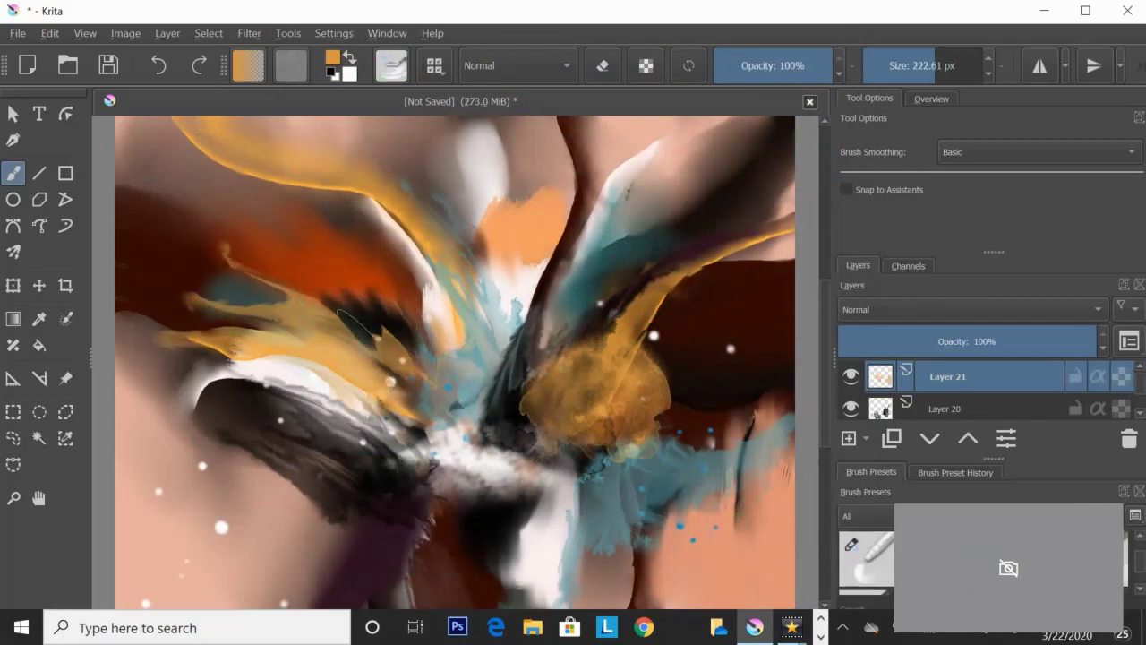
Step: Streak the right orange blob with dark smudges and pull it out up-right and down-left
{"action": "left_click_drag", "start_coordinate": [609, 332], "coordinate": [529, 412]}
{"action": "left_click_drag", "start_coordinate": [626, 300], "coordinate": [528, 403]}
{"action": "left_click_drag", "start_coordinate": [697, 402], "coordinate": [725, 394]}
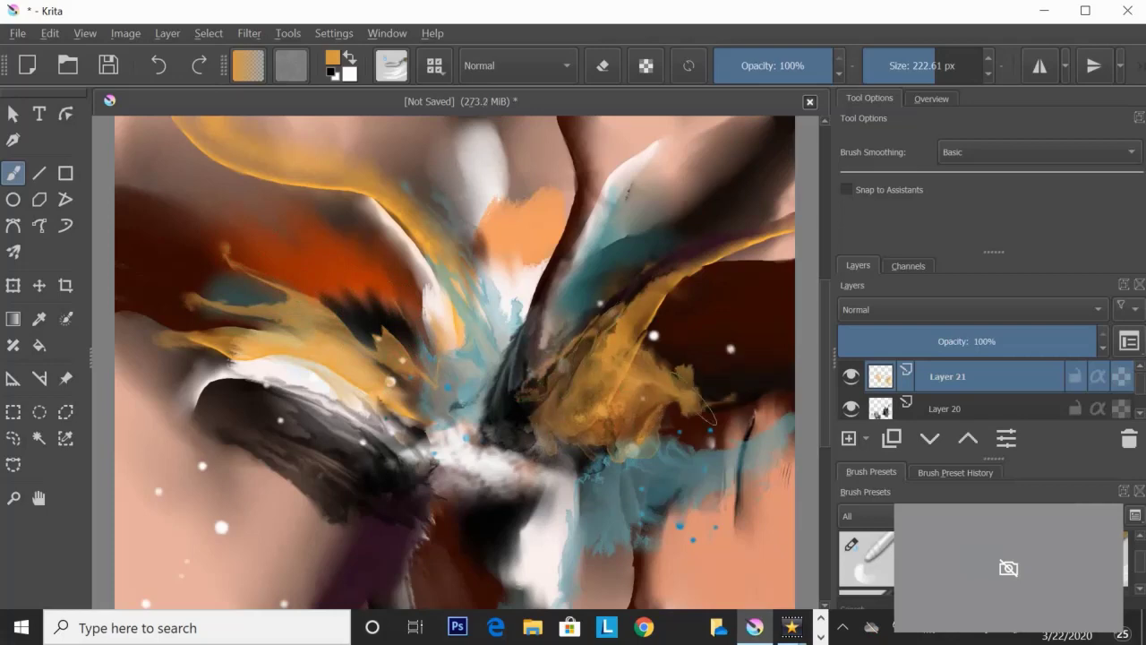
{"action": "mouse_move", "coordinate": [632, 407]}
{"action": "left_mouse_down"}
{"action": "mouse_move", "coordinate": [779, 416]}
{"action": "mouse_move", "coordinate": [690, 282]}
{"action": "left_mouse_up"}
{"action": "left_click_drag", "start_coordinate": [653, 358], "coordinate": [761, 264]}
{"action": "mouse_move", "coordinate": [687, 350]}
{"action": "left_mouse_down"}
{"action": "mouse_move", "coordinate": [762, 304]}
{"action": "mouse_move", "coordinate": [582, 483]}
{"action": "left_mouse_up"}
{"action": "left_click_drag", "start_coordinate": [698, 448], "coordinate": [555, 475]}
{"action": "mouse_move", "coordinate": [560, 434]}
{"action": "left_mouse_down"}
{"action": "mouse_move", "coordinate": [483, 412]}
{"action": "mouse_move", "coordinate": [520, 338]}
{"action": "left_mouse_up"}
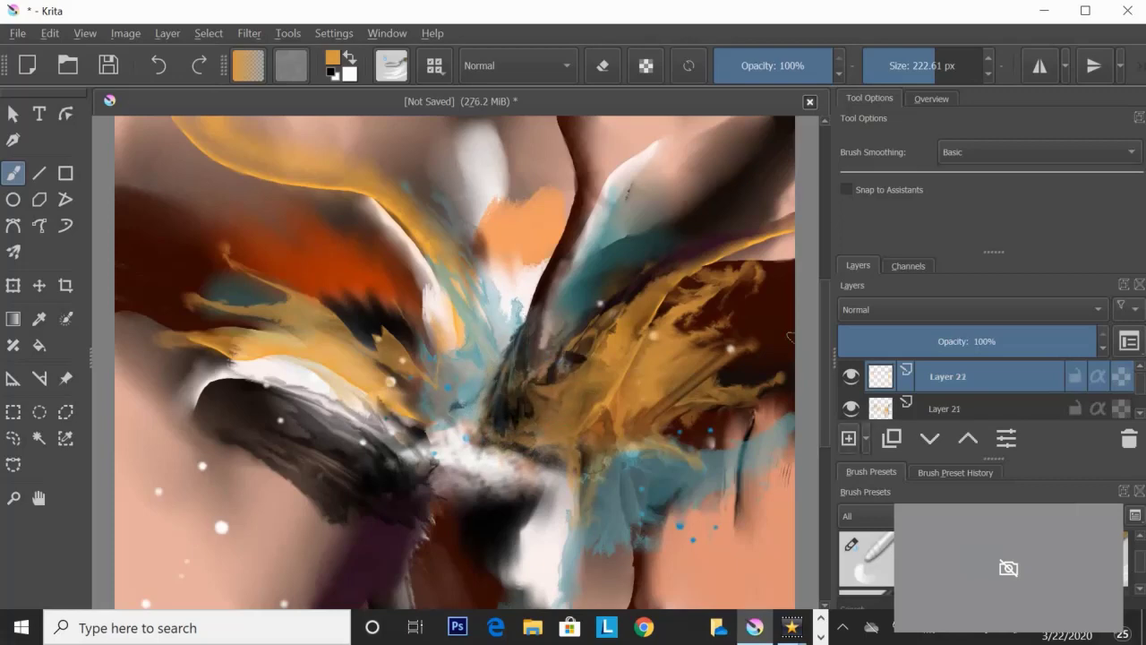
Step: Paint white streaks through the lower centre with the large textured brush and blend them in
{"action": "scroll", "coordinate": [866, 560], "scroll_direction": "down", "scroll_amount": 2}
{"action": "left_click", "coordinate": [866, 560]}
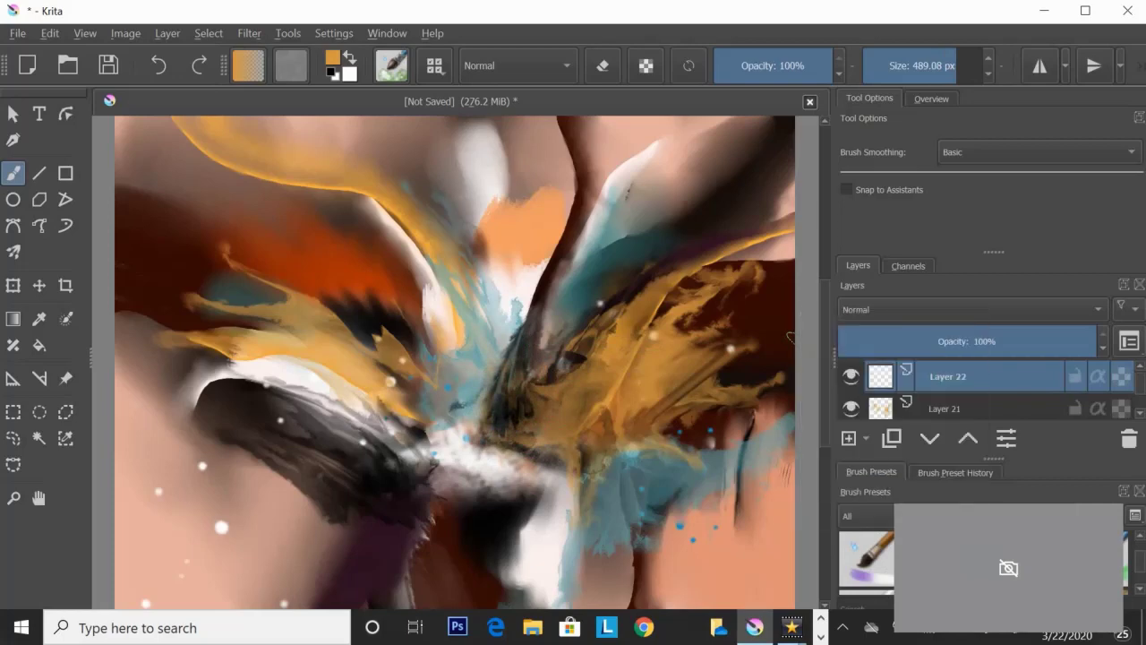
{"action": "left_click", "coordinate": [332, 56]}
{"action": "left_click", "coordinate": [337, 192]}
{"action": "left_click", "coordinate": [719, 561]}
{"action": "left_click_drag", "start_coordinate": [474, 520], "coordinate": [502, 421]}
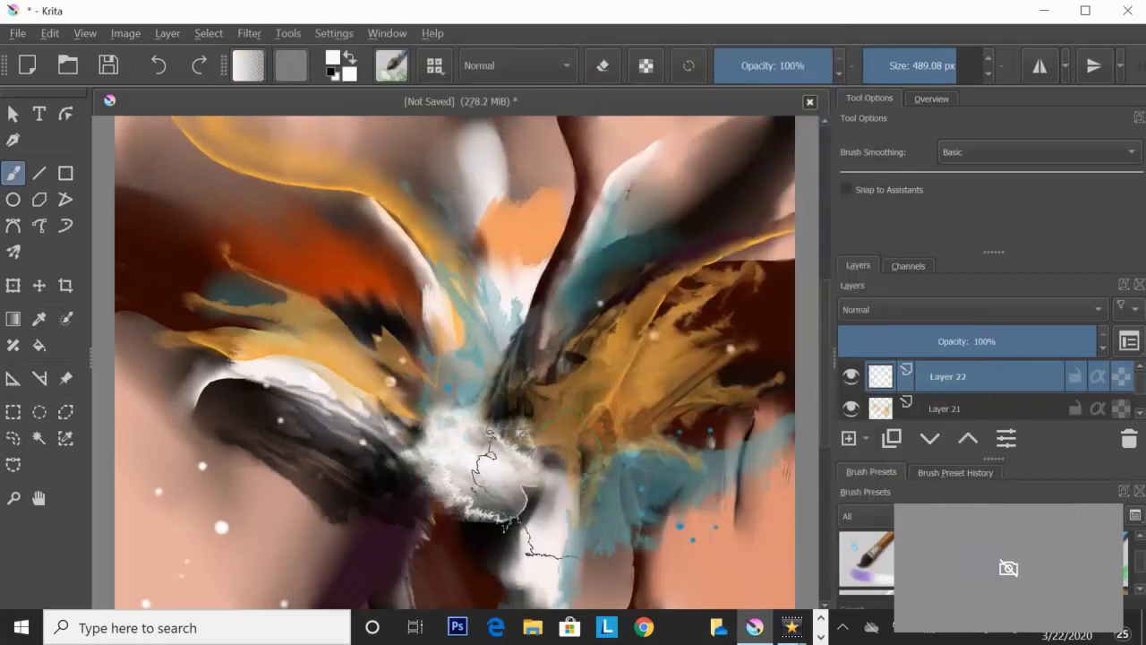
{"action": "key", "text": "slash"}
{"action": "mouse_move", "coordinate": [528, 457]}
{"action": "left_mouse_down"}
{"action": "mouse_move", "coordinate": [492, 407]}
{"action": "mouse_move", "coordinate": [542, 296]}
{"action": "mouse_move", "coordinate": [609, 394]}
{"action": "left_mouse_up"}
{"action": "mouse_move", "coordinate": [538, 524]}
{"action": "left_mouse_down"}
{"action": "mouse_move", "coordinate": [591, 421]}
{"action": "mouse_move", "coordinate": [528, 538]}
{"action": "mouse_move", "coordinate": [439, 520]}
{"action": "mouse_move", "coordinate": [358, 448]}
{"action": "mouse_move", "coordinate": [325, 360]}
{"action": "left_mouse_up"}
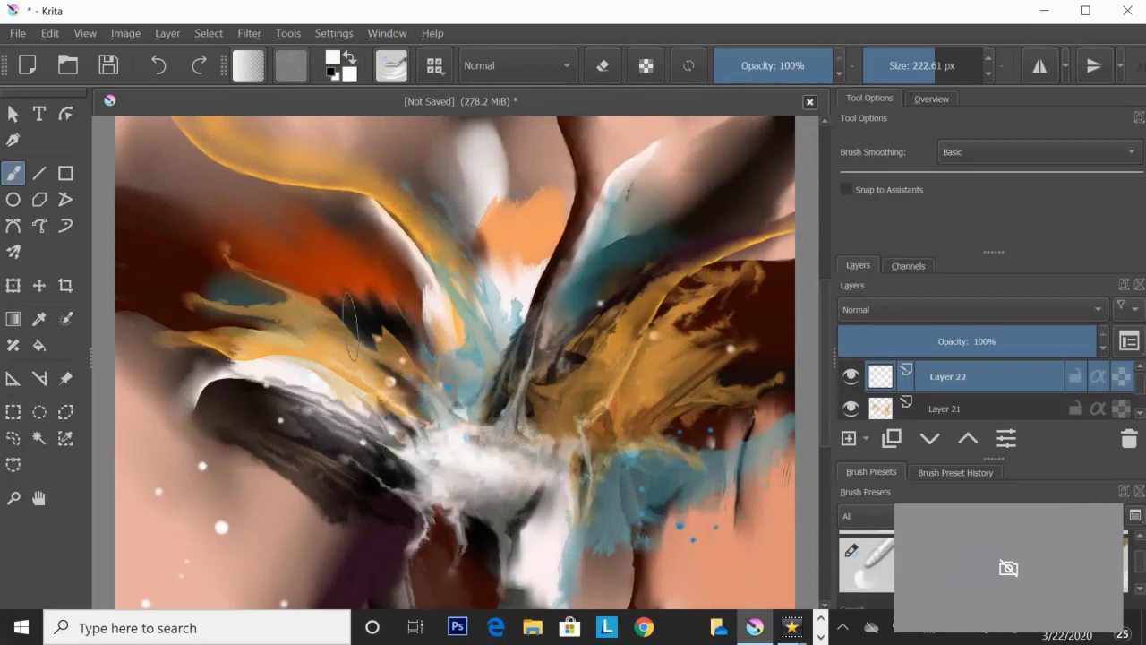
{"action": "left_click_drag", "start_coordinate": [488, 474], "coordinate": [613, 384]}
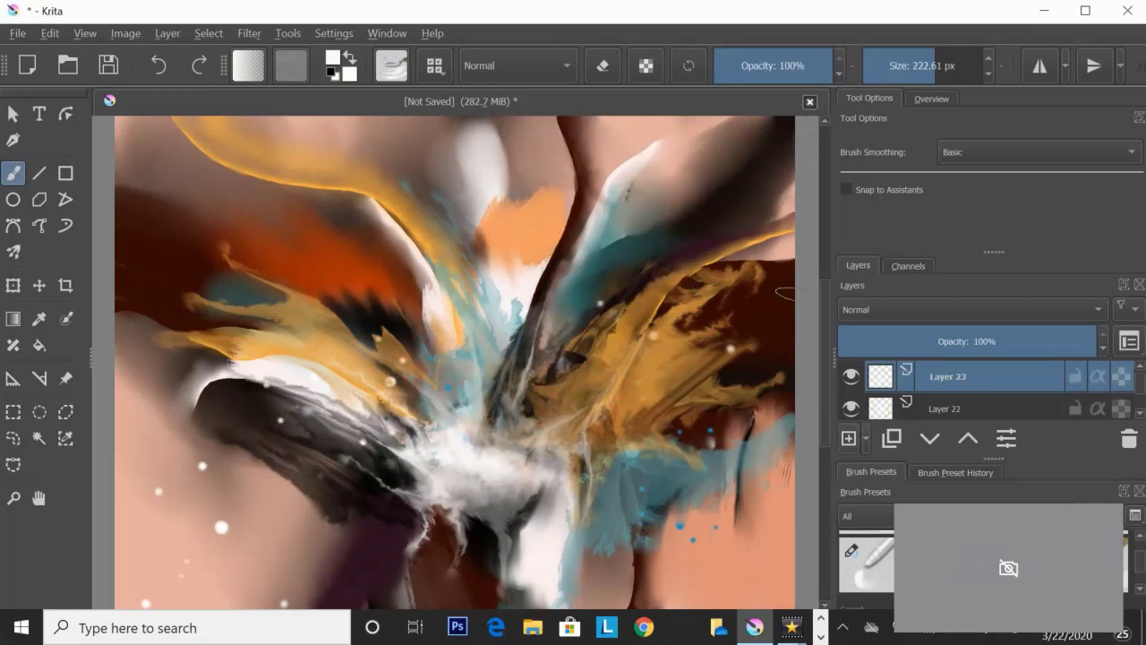
Step: Paint dark maroon marks at the upper left, across the gold band and near the lower centre
{"action": "key", "text": "slash"}
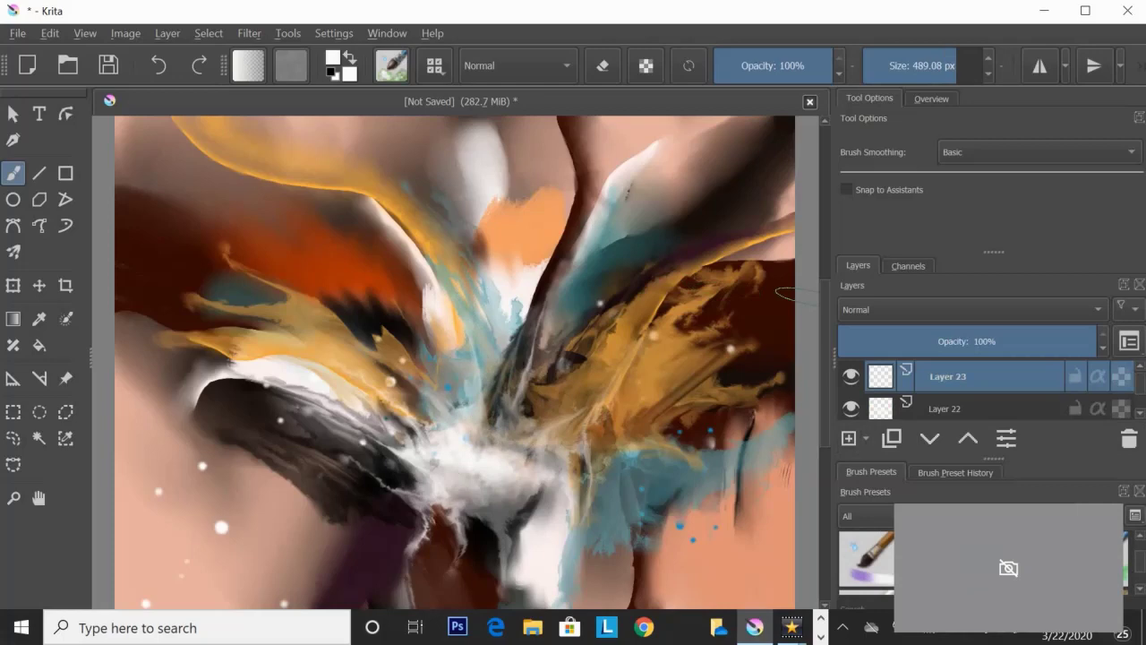
{"action": "left_click", "coordinate": [779, 296], "text": "ctrl"}
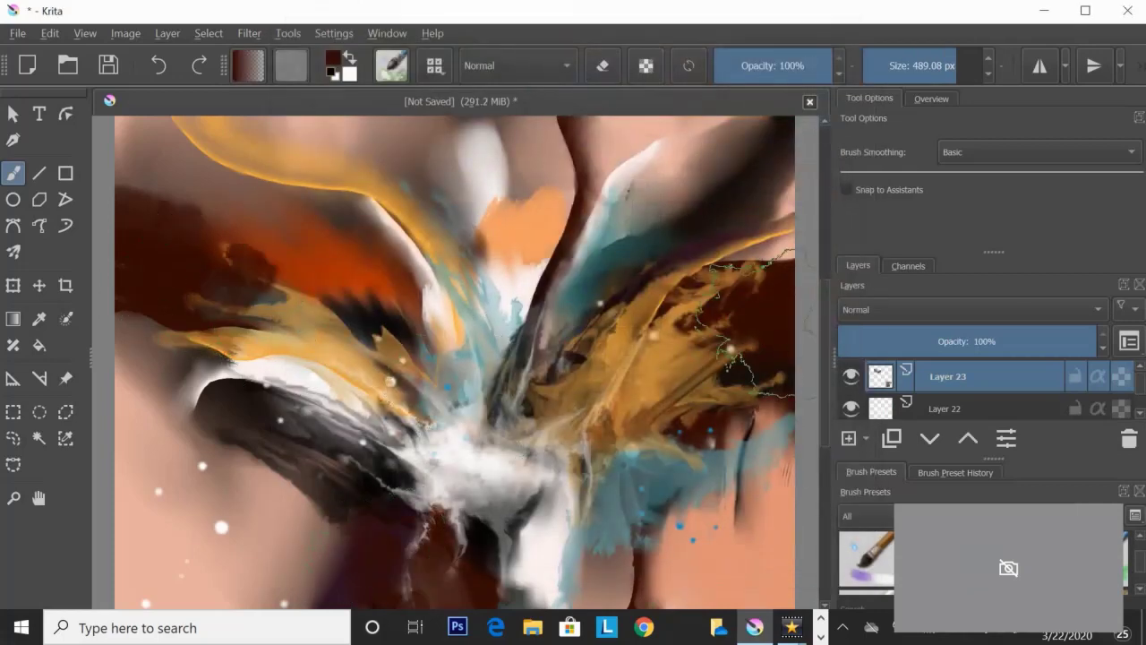
{"action": "key", "text": "slash"}
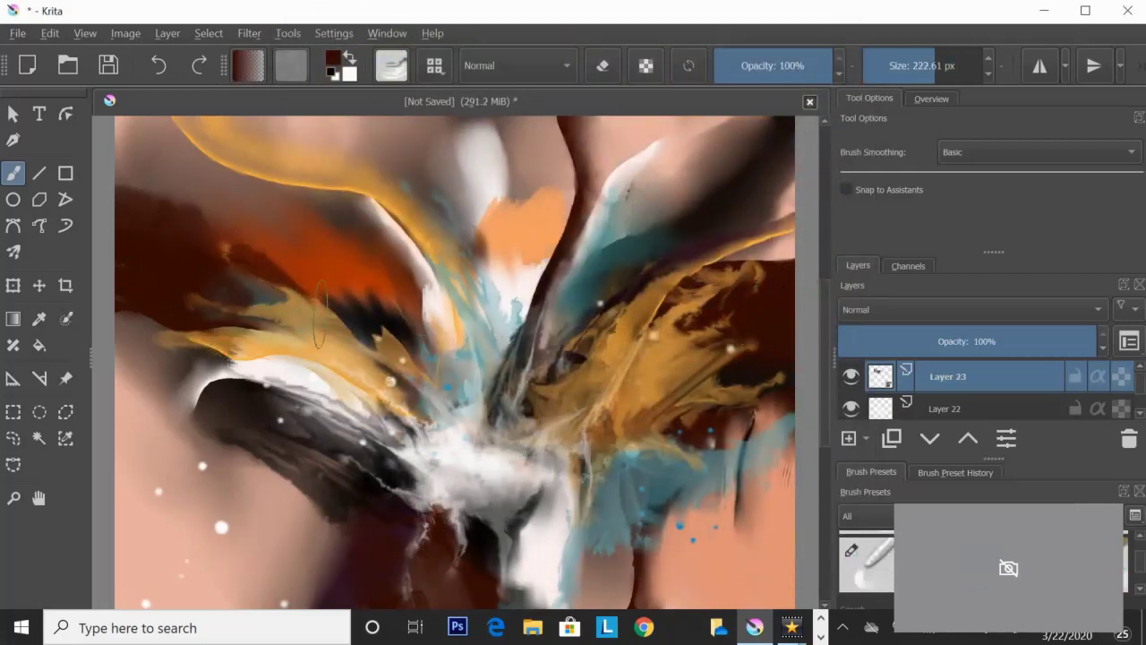
{"action": "left_click_drag", "start_coordinate": [320, 313], "coordinate": [161, 323]}
{"action": "mouse_move", "coordinate": [134, 134]}
{"action": "left_mouse_down"}
{"action": "mouse_move", "coordinate": [220, 226]}
{"action": "mouse_move", "coordinate": [170, 170]}
{"action": "left_mouse_up"}
{"action": "left_click_drag", "start_coordinate": [237, 201], "coordinate": [251, 251]}
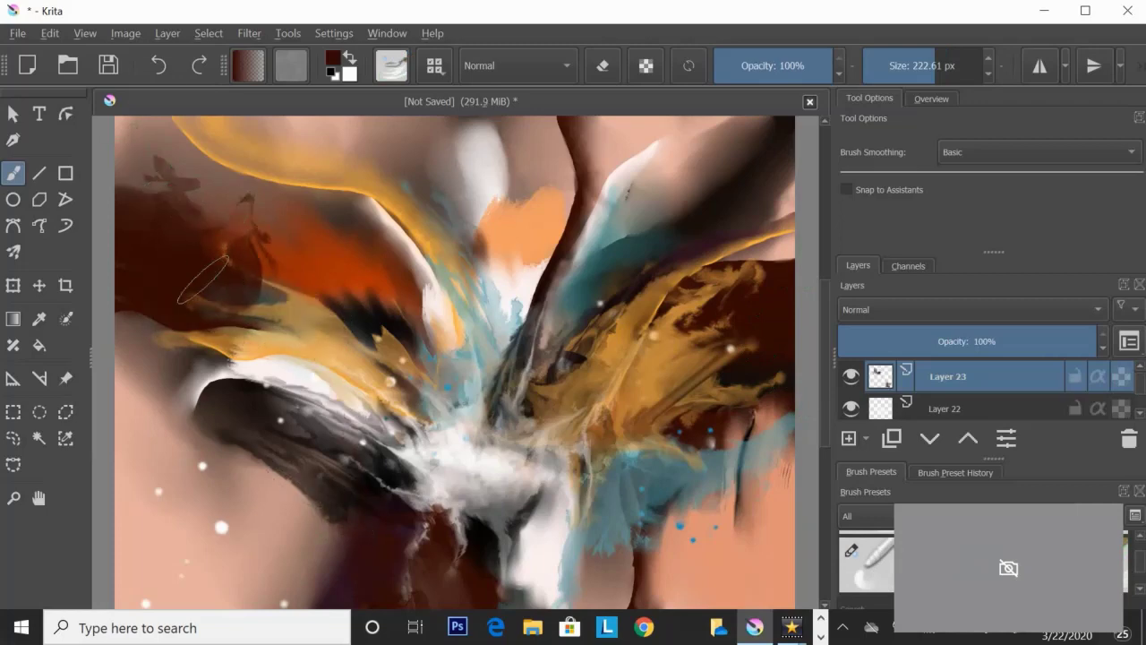
{"action": "left_click_drag", "start_coordinate": [205, 279], "coordinate": [340, 349]}
{"action": "mouse_move", "coordinate": [300, 513]}
{"action": "left_mouse_down"}
{"action": "mouse_move", "coordinate": [347, 522]}
{"action": "mouse_move", "coordinate": [286, 537]}
{"action": "mouse_move", "coordinate": [282, 474]}
{"action": "left_mouse_up"}
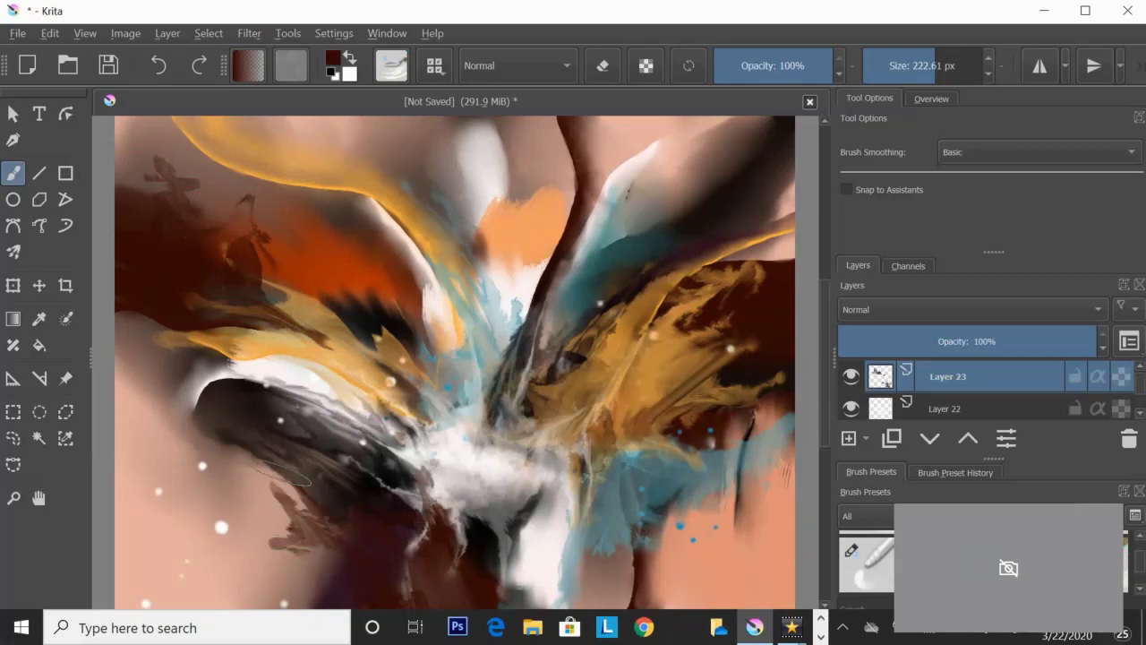
Step: On a new layer, paint reddish-orange strokes right of centre with a roughly 181 px brush
{"action": "key", "text": "Insert"}
{"action": "left_click", "coordinate": [333, 57]}
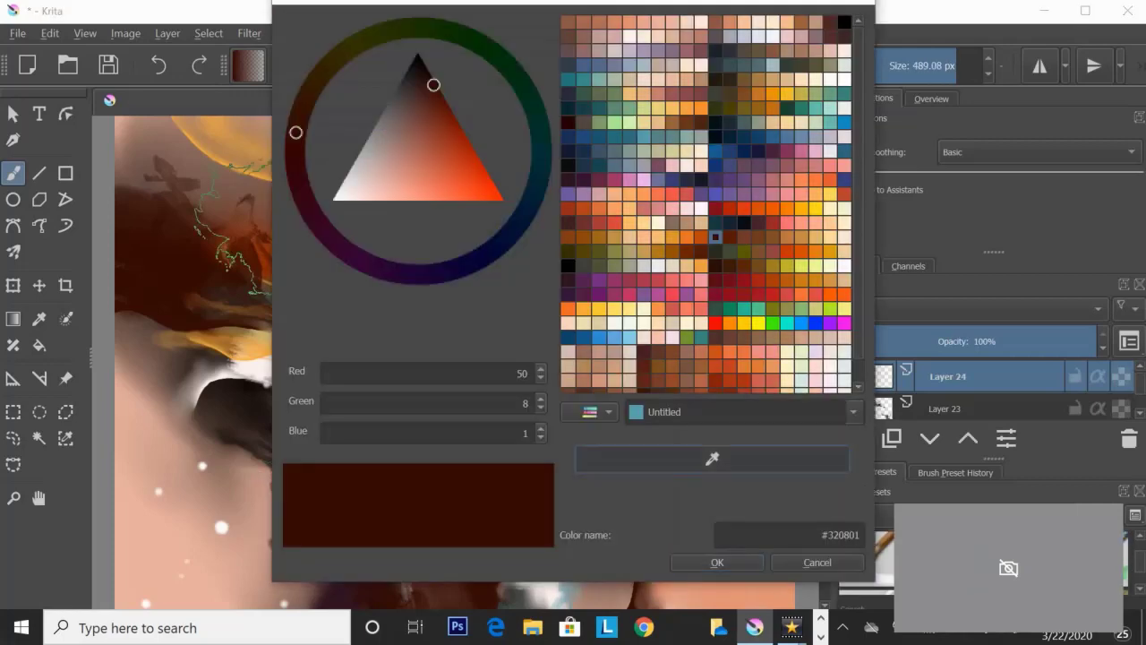
{"action": "left_click", "coordinate": [717, 558]}
{"action": "key", "text": "bracketleft"}
{"action": "key", "text": "bracketleft"}
{"action": "key", "text": "bracketleft"}
{"action": "left_click_drag", "start_coordinate": [609, 394], "coordinate": [557, 431]}
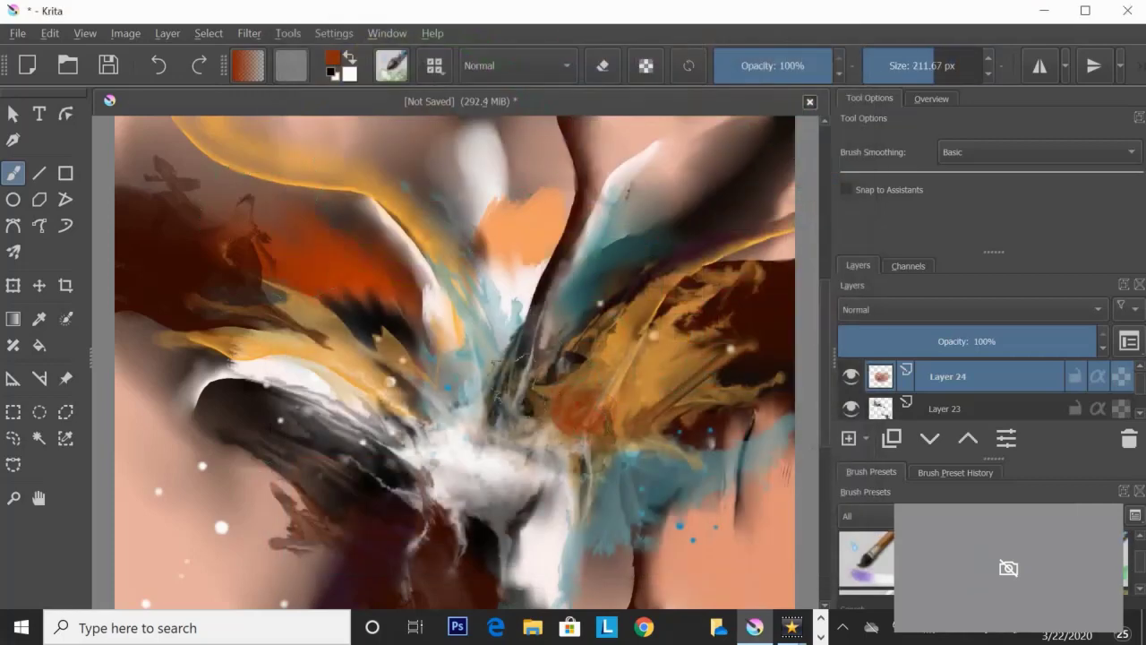
{"action": "left_click_drag", "start_coordinate": [497, 365], "coordinate": [448, 417]}
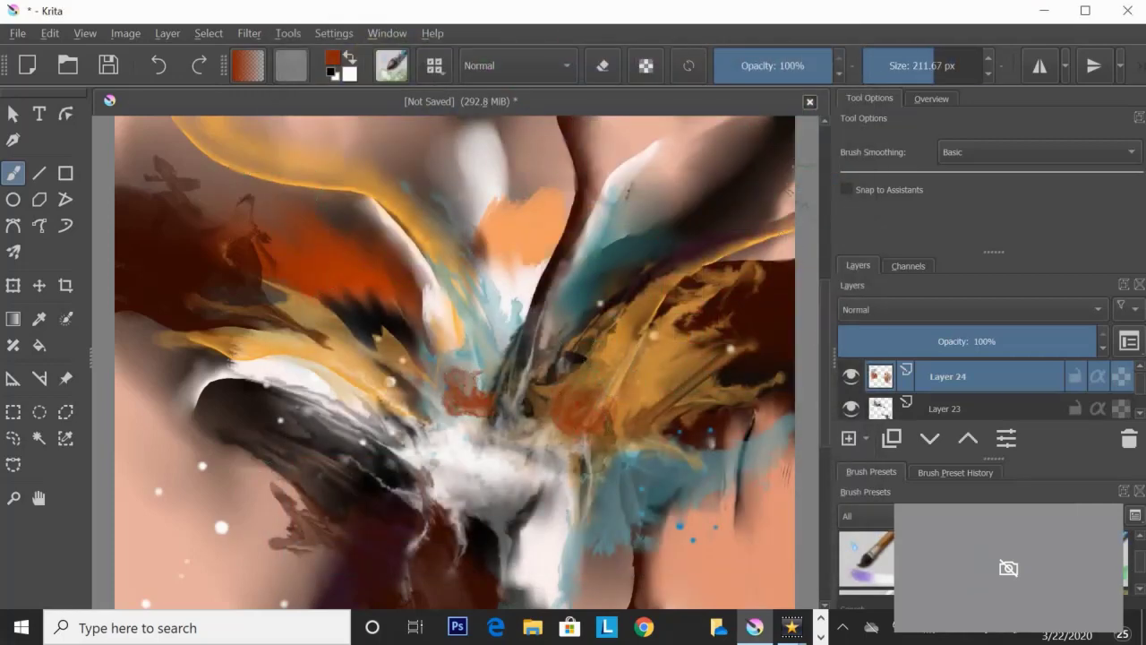
Step: Scribble orange-brown pencil marks through the centre of the canvas
{"action": "key", "text": "slash"}
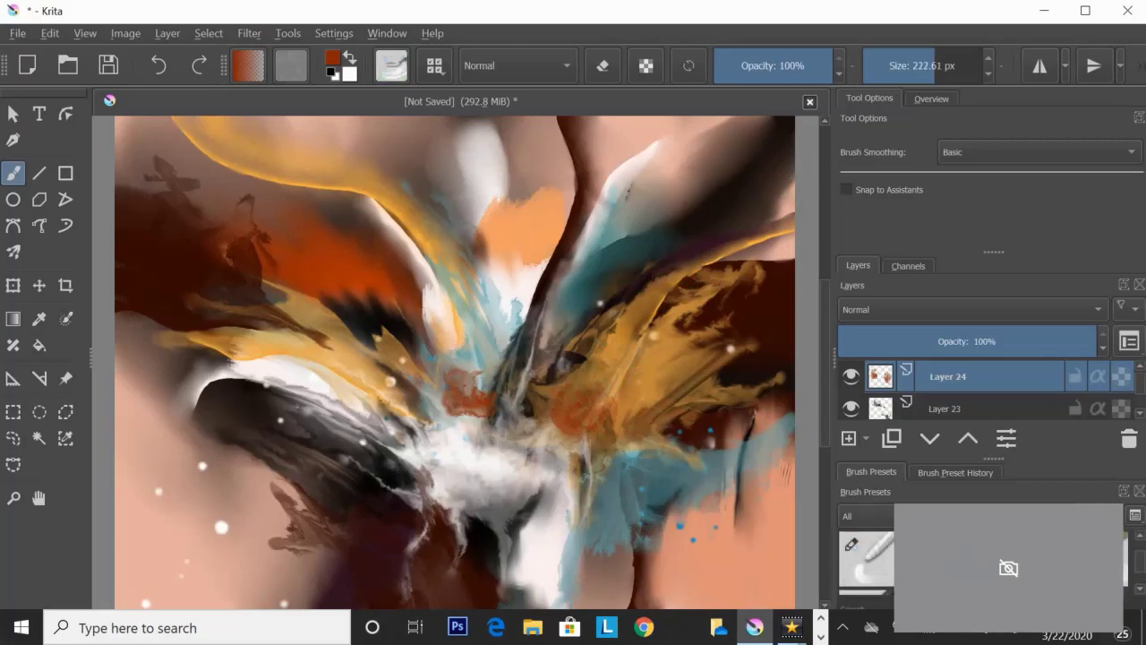
{"action": "left_click_drag", "start_coordinate": [617, 359], "coordinate": [573, 412]}
{"action": "left_click_drag", "start_coordinate": [457, 355], "coordinate": [484, 421]}
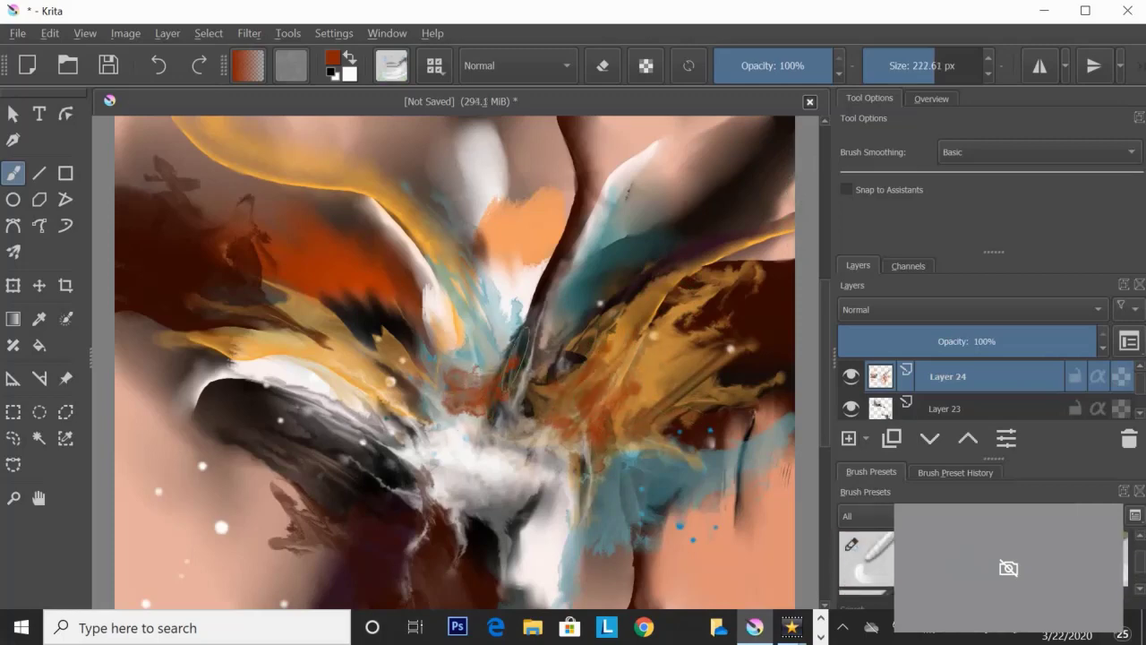
{"action": "mouse_move", "coordinate": [528, 304]}
{"action": "left_mouse_down"}
{"action": "mouse_move", "coordinate": [443, 358]}
{"action": "mouse_move", "coordinate": [484, 448]}
{"action": "left_mouse_up"}
{"action": "mouse_move", "coordinate": [448, 394]}
{"action": "left_mouse_down"}
{"action": "mouse_move", "coordinate": [512, 454]}
{"action": "mouse_move", "coordinate": [523, 340]}
{"action": "left_mouse_up"}
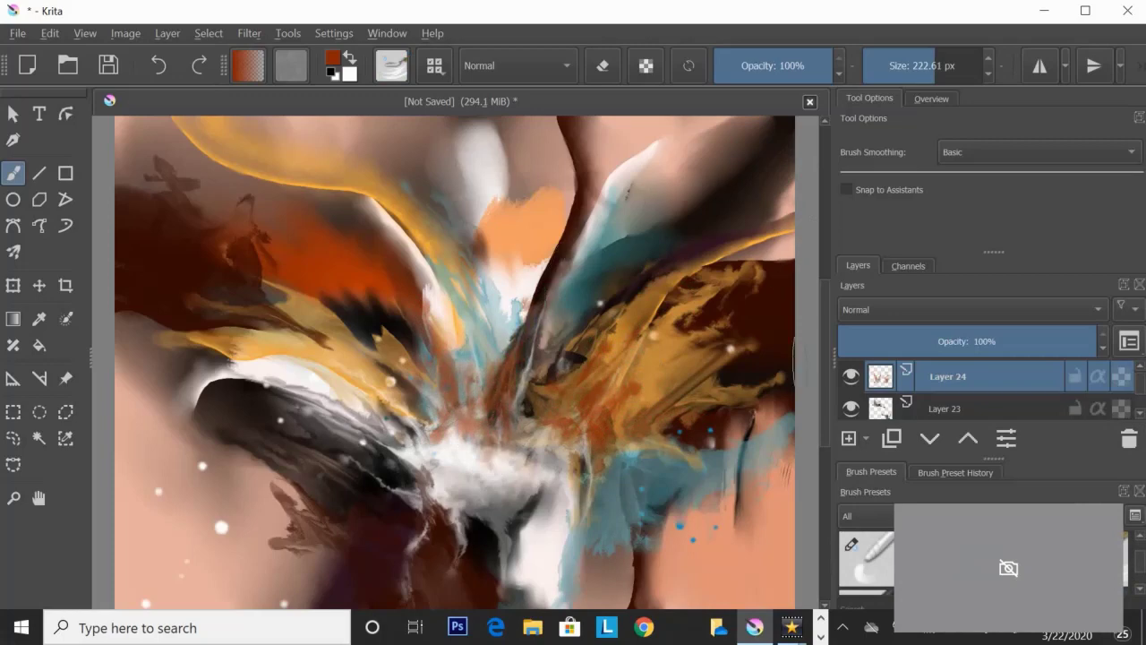
Step: Smear the top-right red blob into orange streaks and work paint into the lower-left red area
{"action": "left_click", "coordinate": [332, 59]}
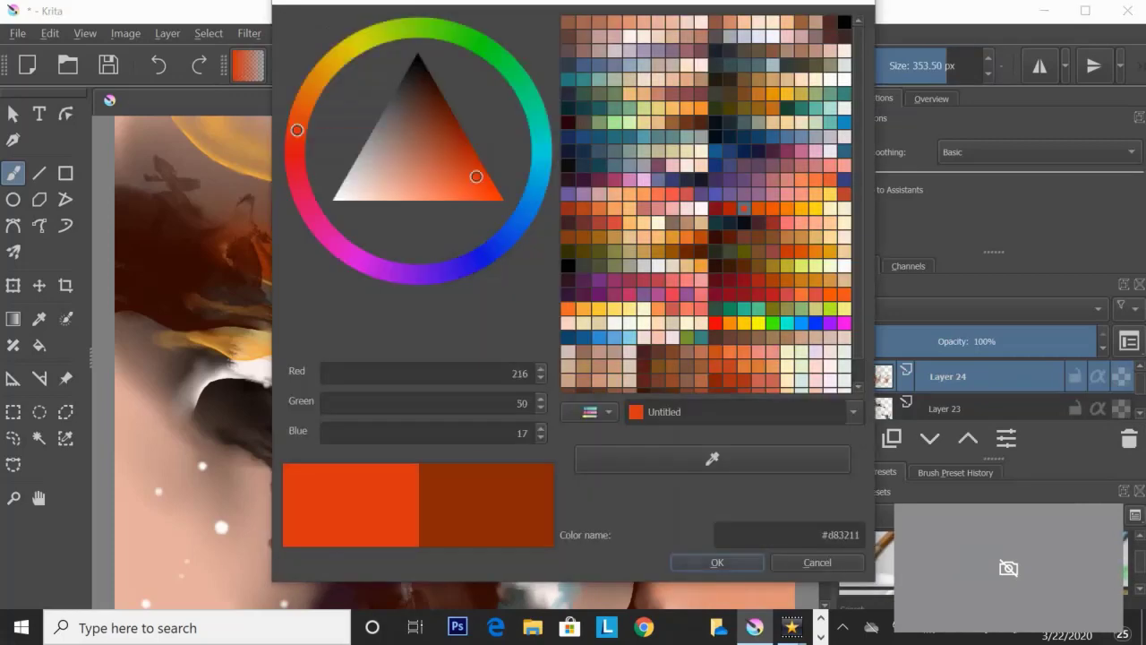
{"action": "left_click", "coordinate": [716, 561]}
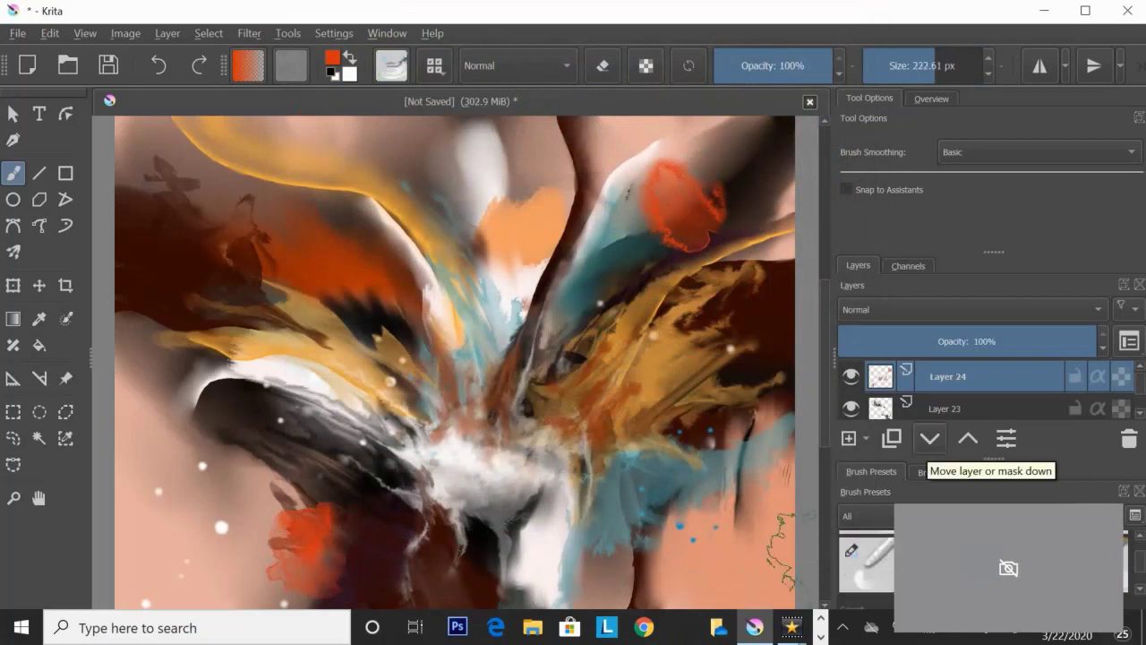
{"action": "mouse_move", "coordinate": [716, 220]}
{"action": "left_mouse_down"}
{"action": "mouse_move", "coordinate": [730, 197]}
{"action": "mouse_move", "coordinate": [662, 166]}
{"action": "mouse_move", "coordinate": [618, 269]}
{"action": "left_mouse_up"}
{"action": "left_click_drag", "start_coordinate": [735, 197], "coordinate": [677, 151]}
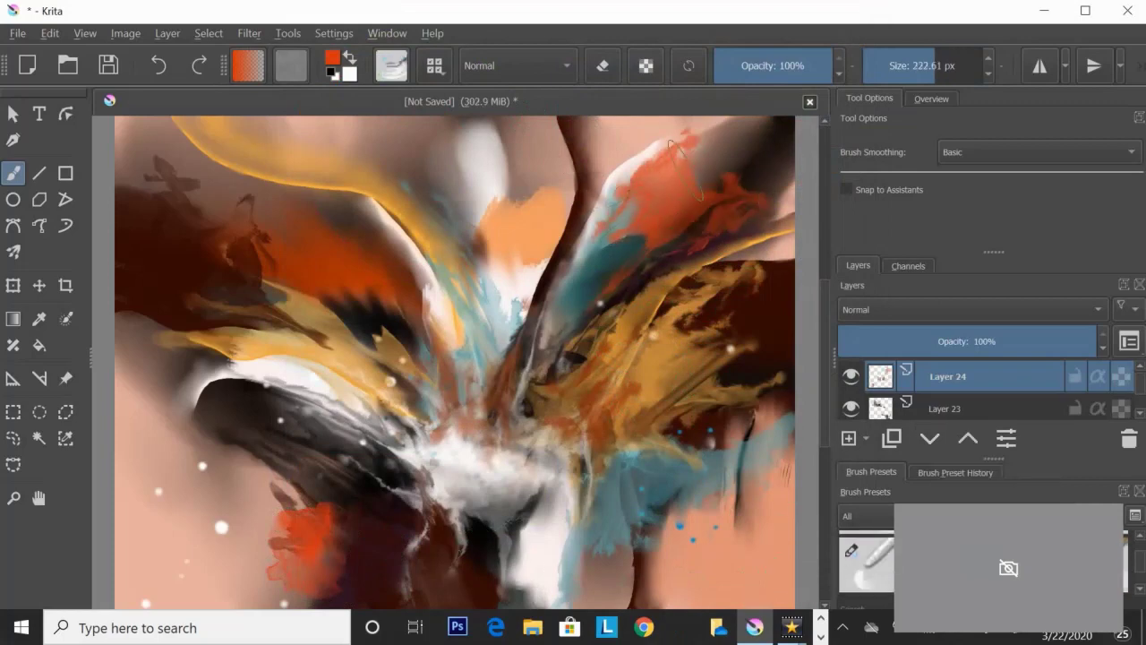
{"action": "left_click", "coordinate": [160, 65]}
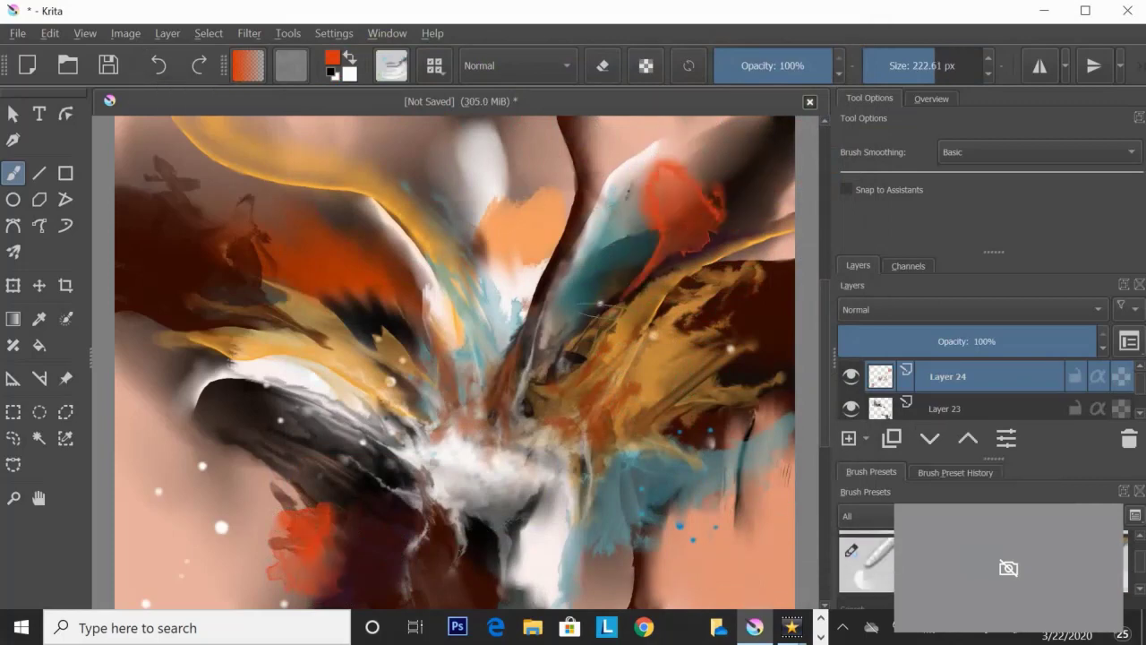
{"action": "left_click_drag", "start_coordinate": [627, 250], "coordinate": [667, 134]}
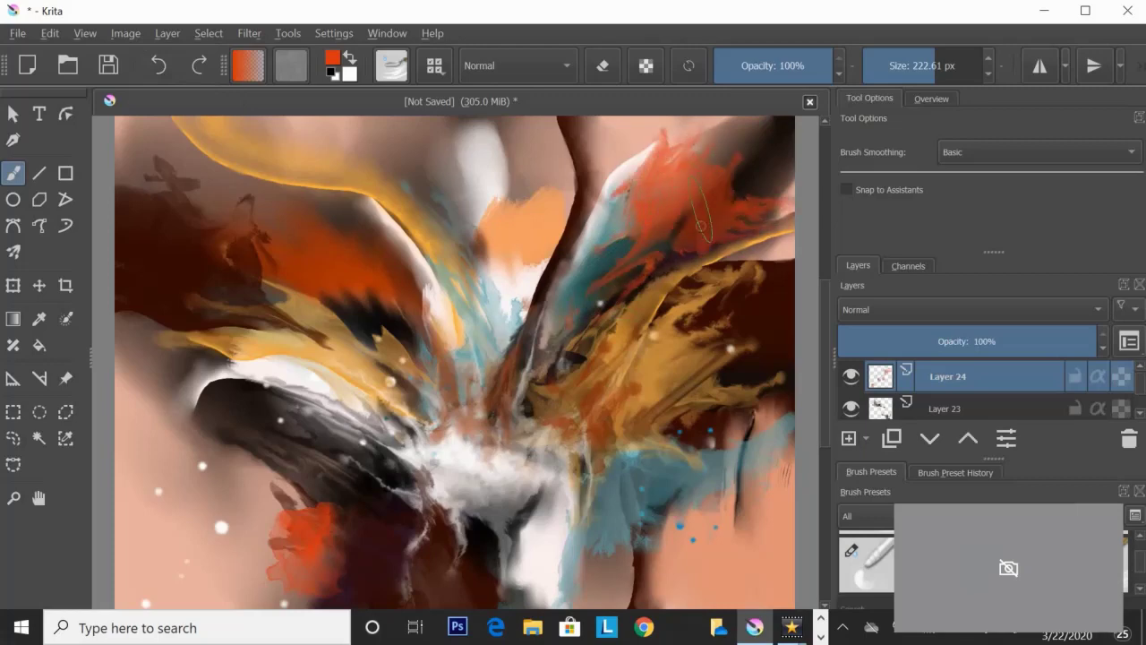
{"action": "mouse_move", "coordinate": [259, 475]}
{"action": "left_mouse_down"}
{"action": "mouse_move", "coordinate": [322, 528]}
{"action": "mouse_move", "coordinate": [295, 486]}
{"action": "left_mouse_up"}
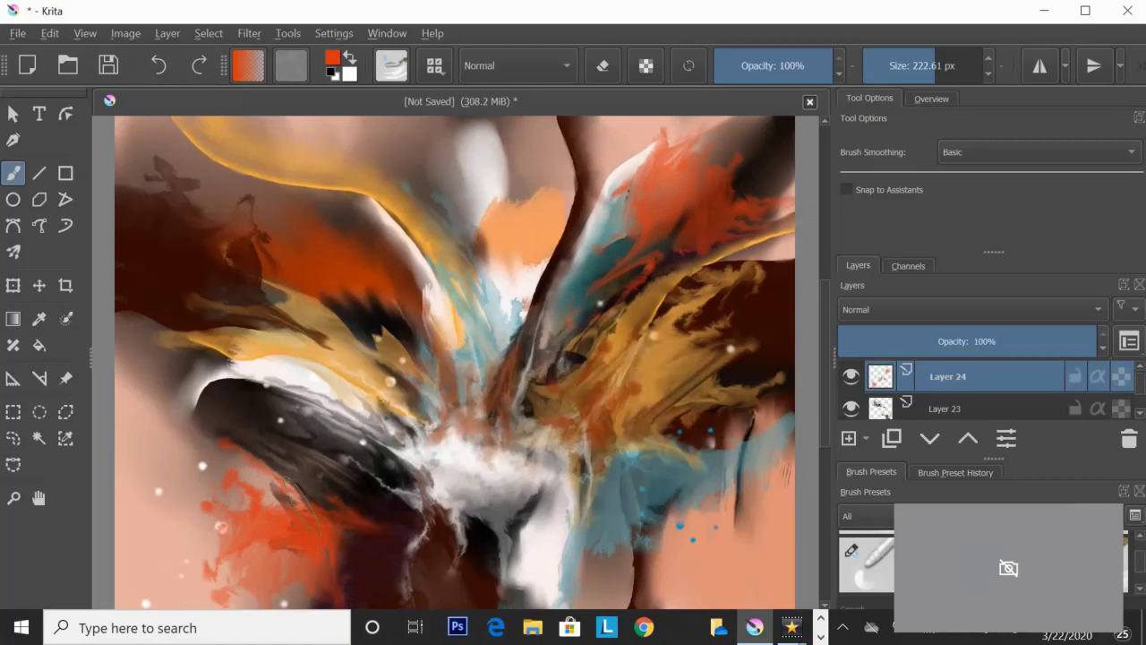
Step: Paint a red patch in the centre, spread it upward into streaks, then add an empty layer
{"action": "mouse_move", "coordinate": [483, 430]}
{"action": "left_mouse_down"}
{"action": "mouse_move", "coordinate": [451, 341]}
{"action": "mouse_move", "coordinate": [456, 269]}
{"action": "left_mouse_up"}
{"action": "left_click_drag", "start_coordinate": [501, 376], "coordinate": [484, 224]}
{"action": "left_click_drag", "start_coordinate": [537, 358], "coordinate": [529, 215]}
{"action": "left_click_drag", "start_coordinate": [528, 421], "coordinate": [403, 394]}
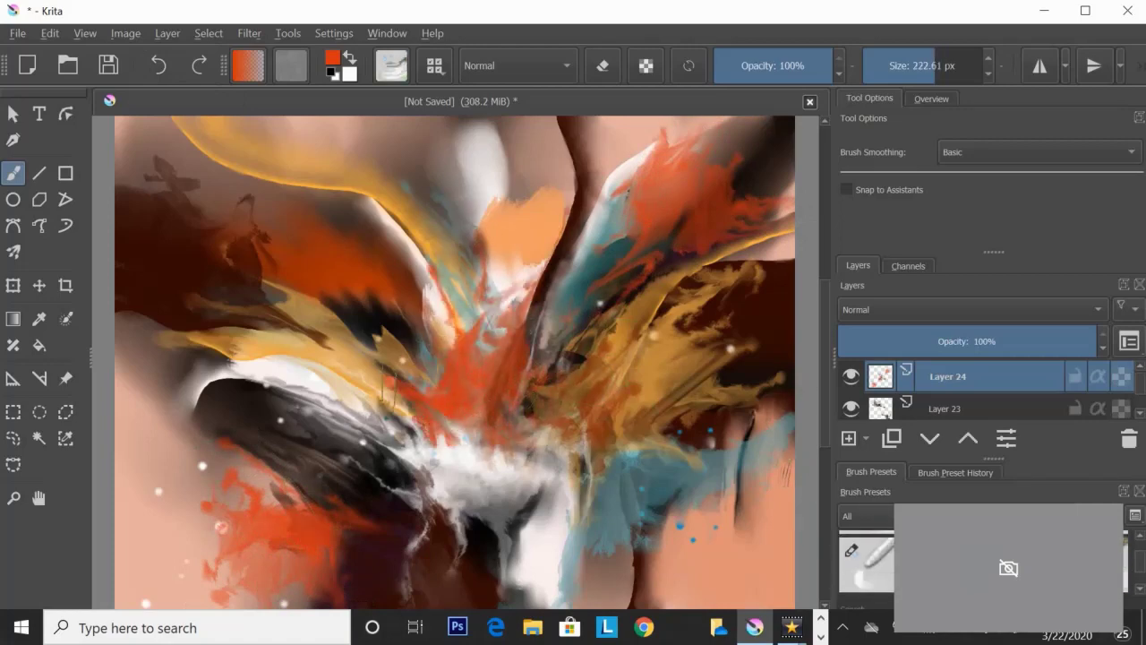
{"action": "mouse_move", "coordinate": [367, 358]}
{"action": "left_mouse_down"}
{"action": "mouse_move", "coordinate": [426, 425]}
{"action": "mouse_move", "coordinate": [416, 327]}
{"action": "left_mouse_up"}
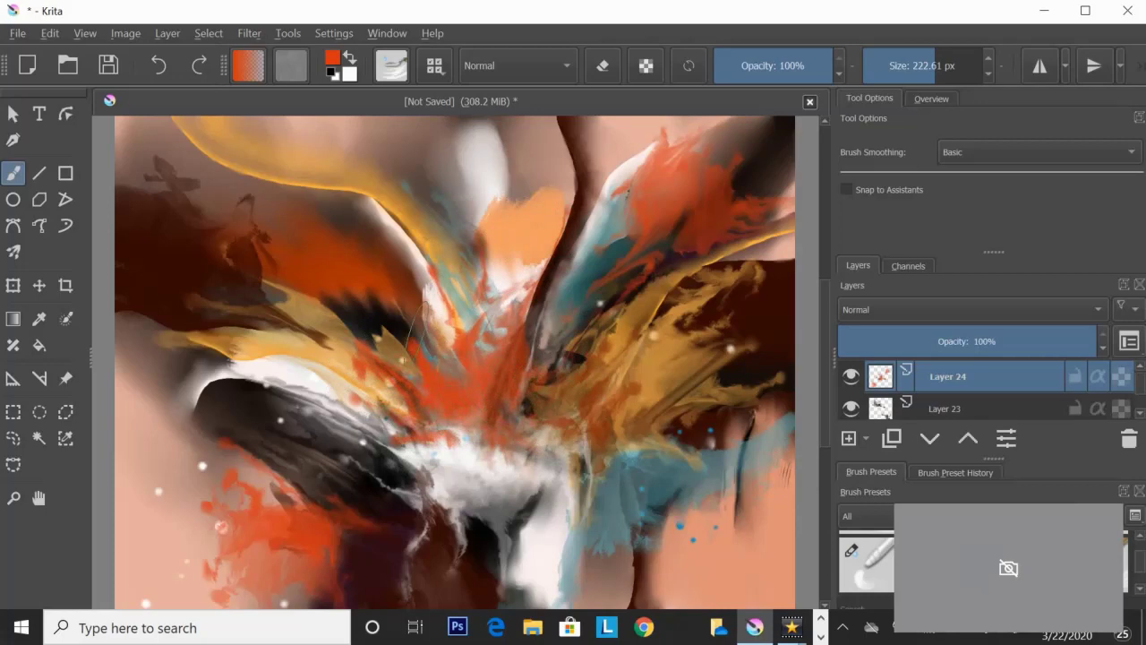
{"action": "key", "text": "slash"}
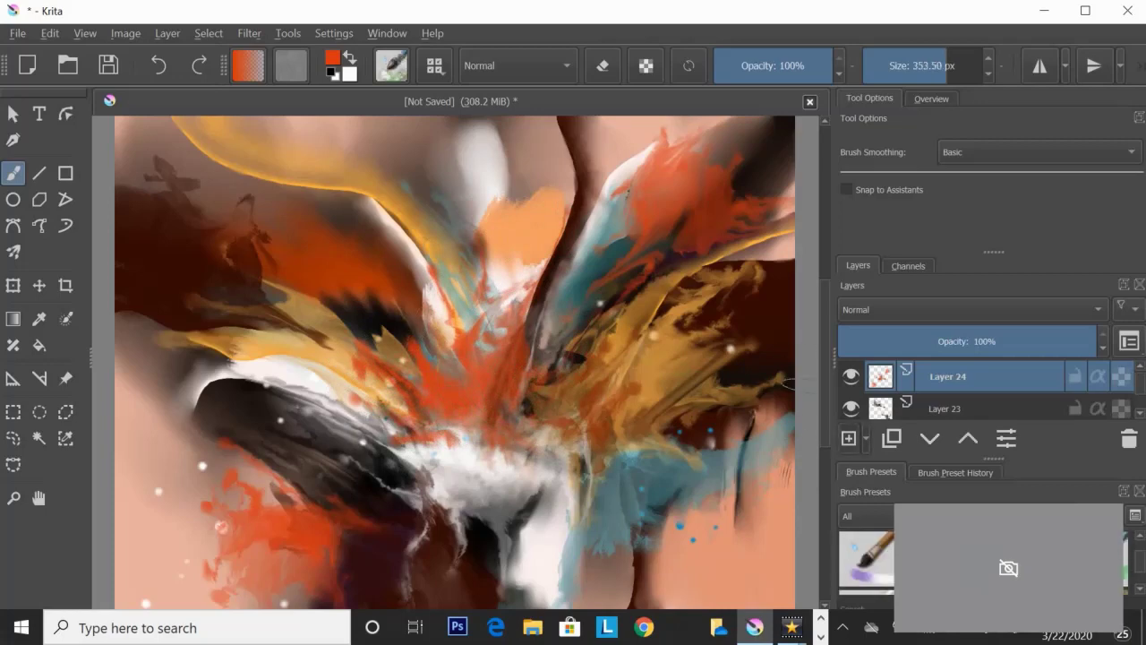
{"action": "key", "text": "Insert"}
Step: On the lower new layer, paint and smudge a peach cloud-like patch on the left
{"action": "key", "text": "Page_Down"}
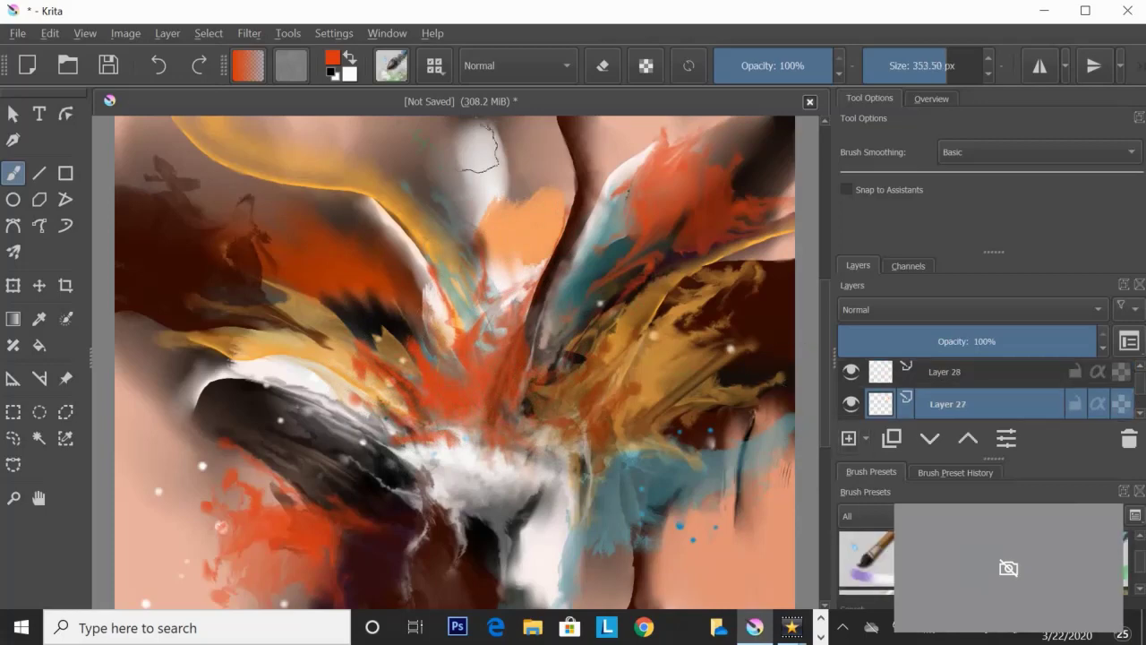
{"action": "left_click", "coordinate": [332, 58]}
{"action": "left_click", "coordinate": [415, 182]}
{"action": "left_click", "coordinate": [719, 560]}
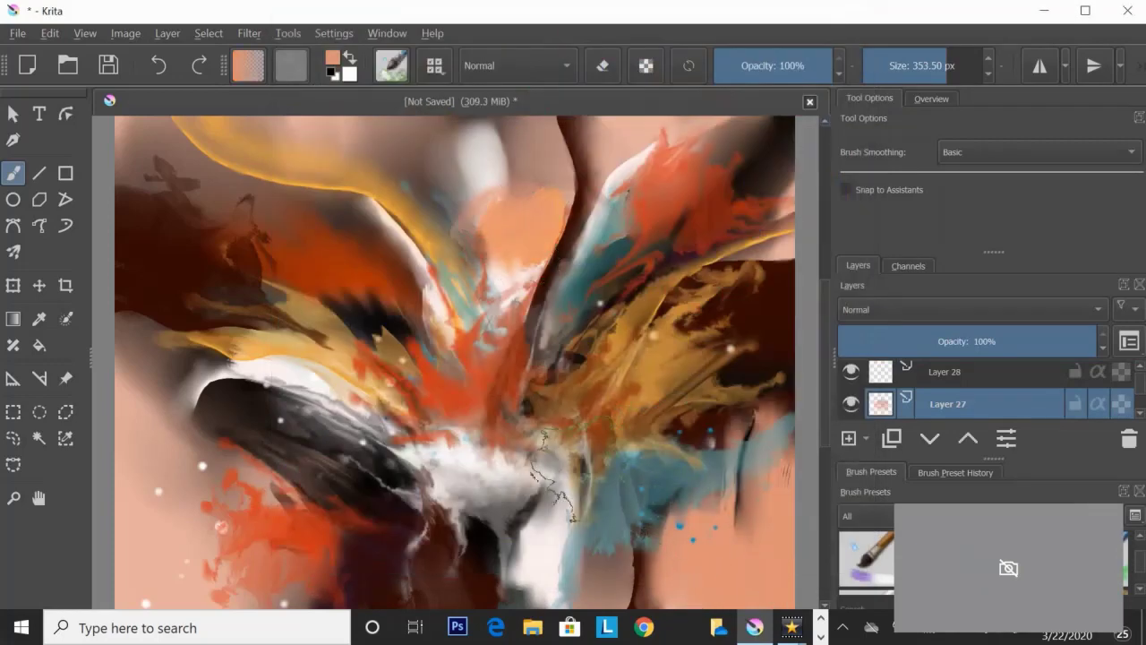
{"action": "left_click_drag", "start_coordinate": [215, 278], "coordinate": [188, 282]}
{"action": "key", "text": "slash"}
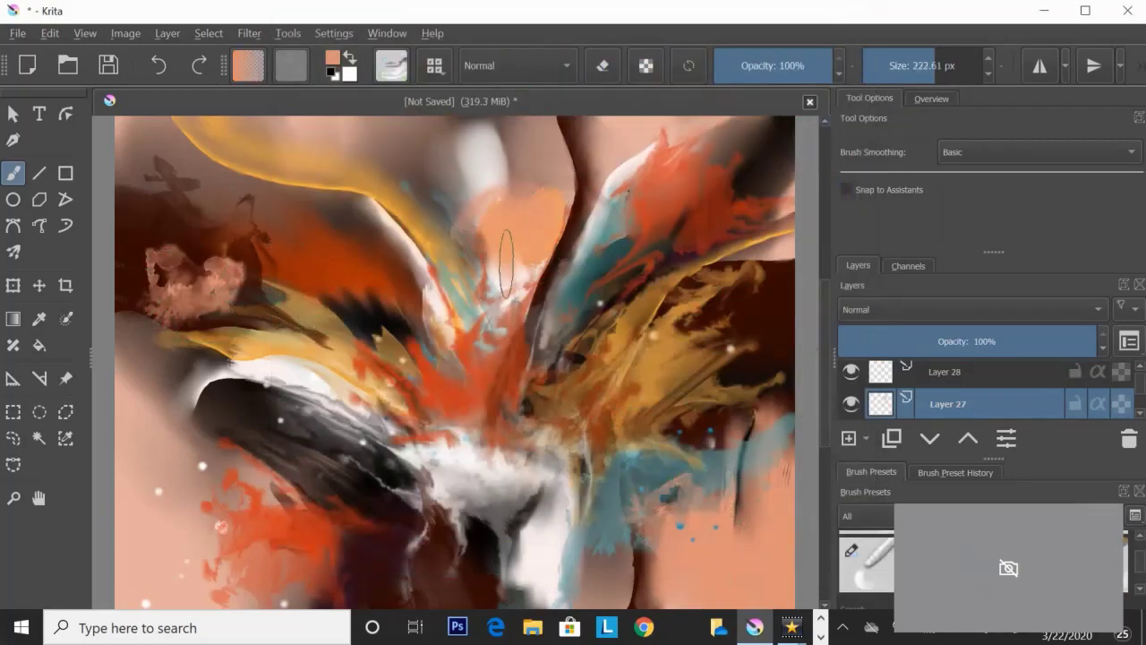
{"action": "left_click_drag", "start_coordinate": [215, 304], "coordinate": [152, 269]}
{"action": "left_click_drag", "start_coordinate": [197, 322], "coordinate": [179, 278]}
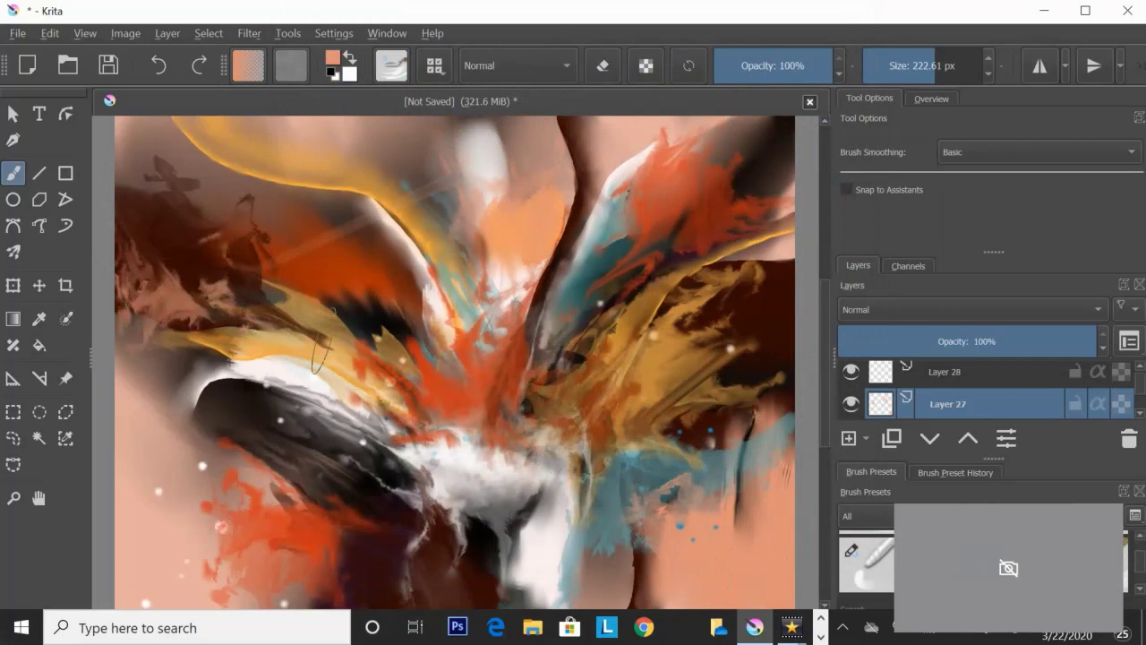
Step: Dab soft salmon-pink near the top centre with erase mode turned off
{"action": "key", "text": "e"}
{"action": "key", "text": "slash"}
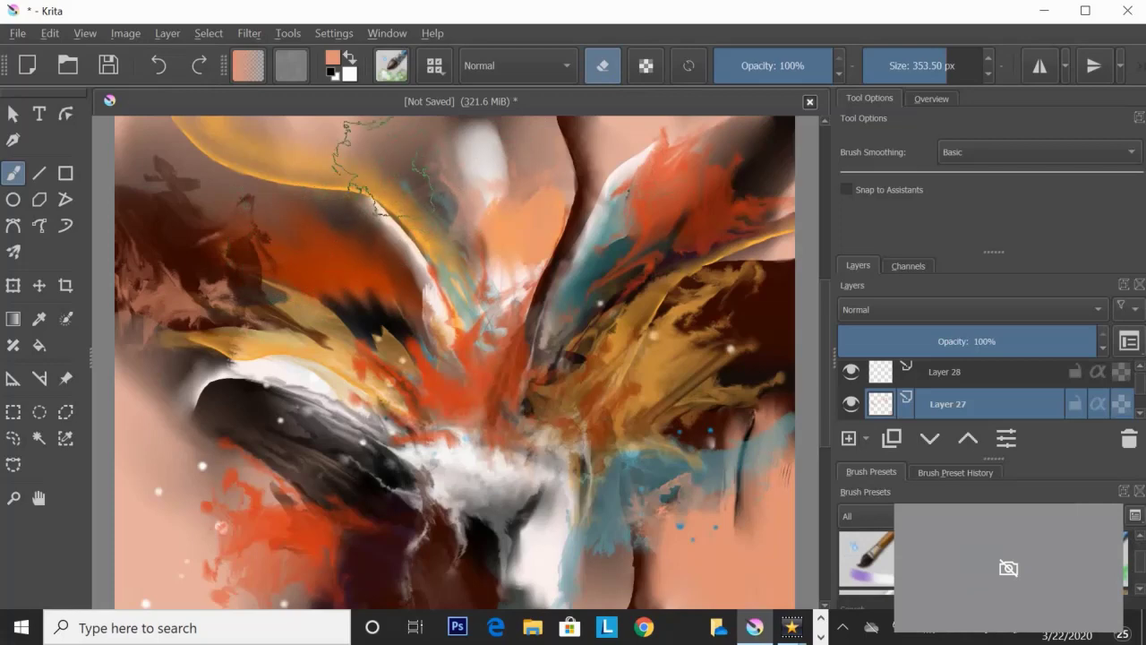
{"action": "key", "text": "e"}
{"action": "left_click_drag", "start_coordinate": [421, 193], "coordinate": [428, 195]}
{"action": "key", "text": "slash"}
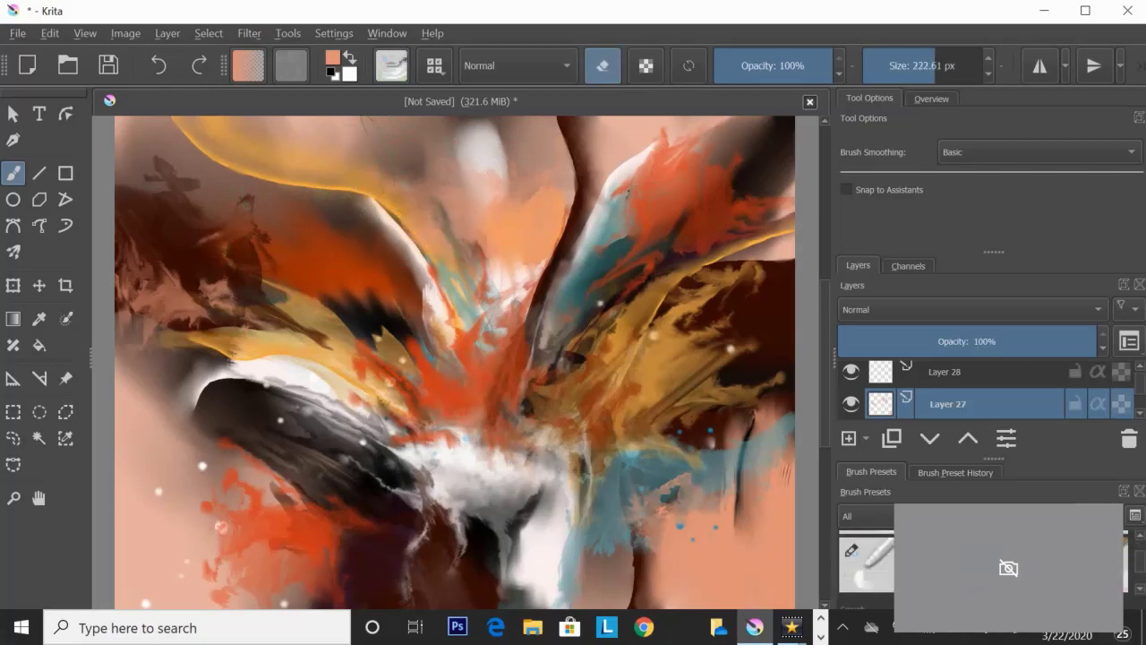
Step: On Layer 28, paint black textured strokes at the centre and rework them with the eraser
{"action": "left_click", "coordinate": [900, 371]}
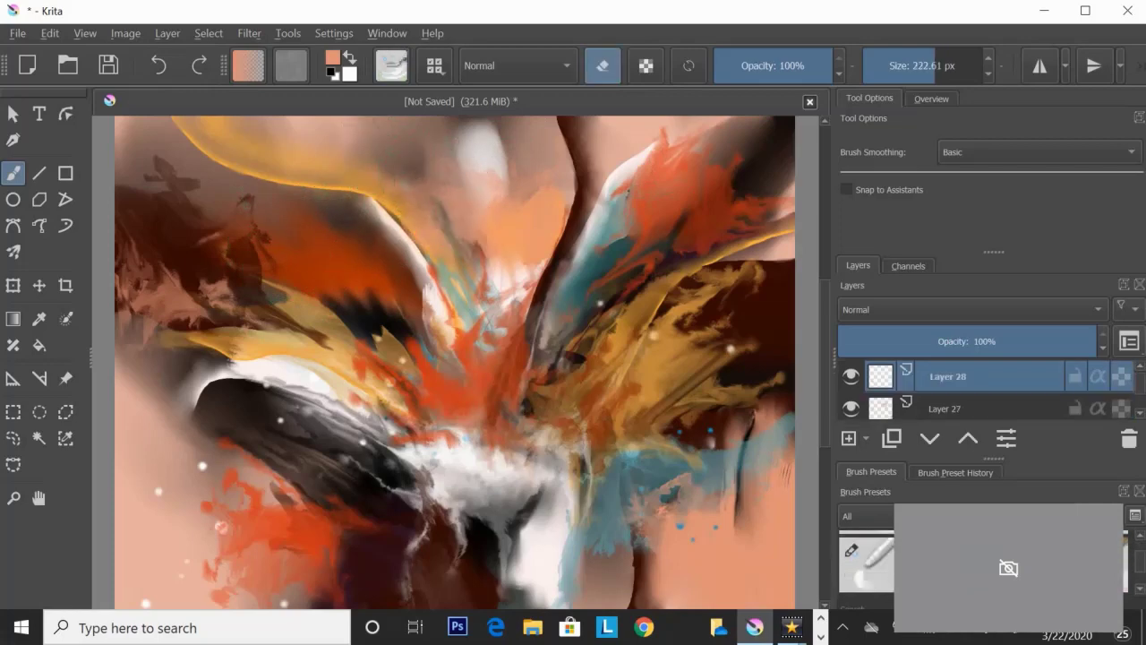
{"action": "key", "text": "slash"}
{"action": "key", "text": "d"}
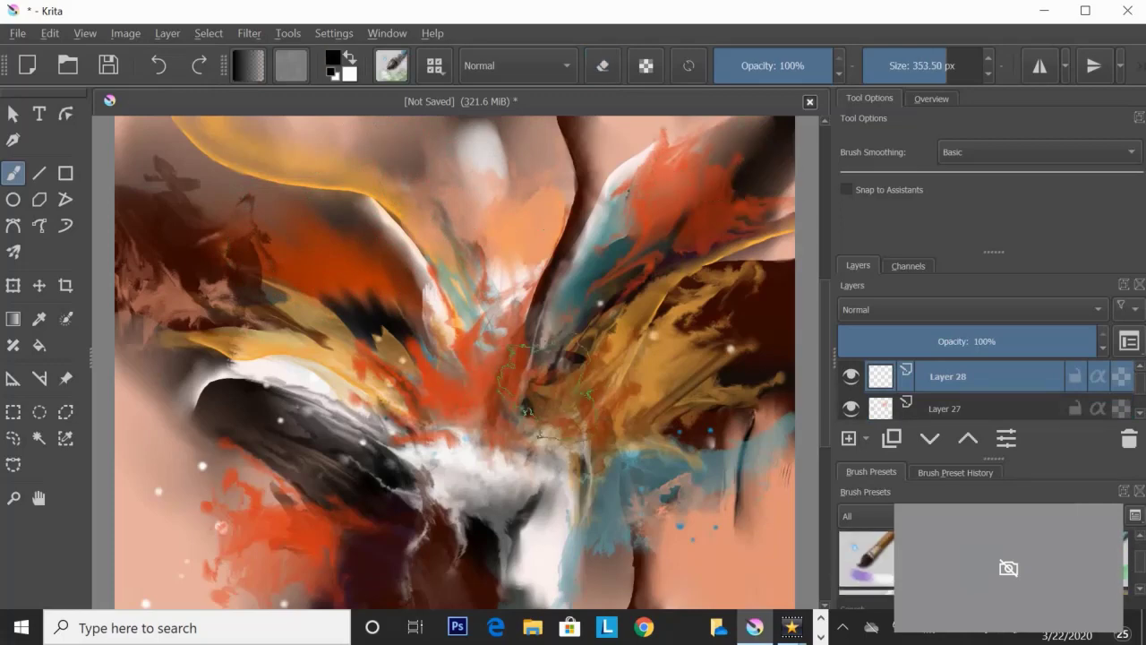
{"action": "left_click_drag", "start_coordinate": [551, 354], "coordinate": [532, 398]}
{"action": "left_click_drag", "start_coordinate": [466, 256], "coordinate": [511, 287]}
{"action": "key", "text": "slash"}
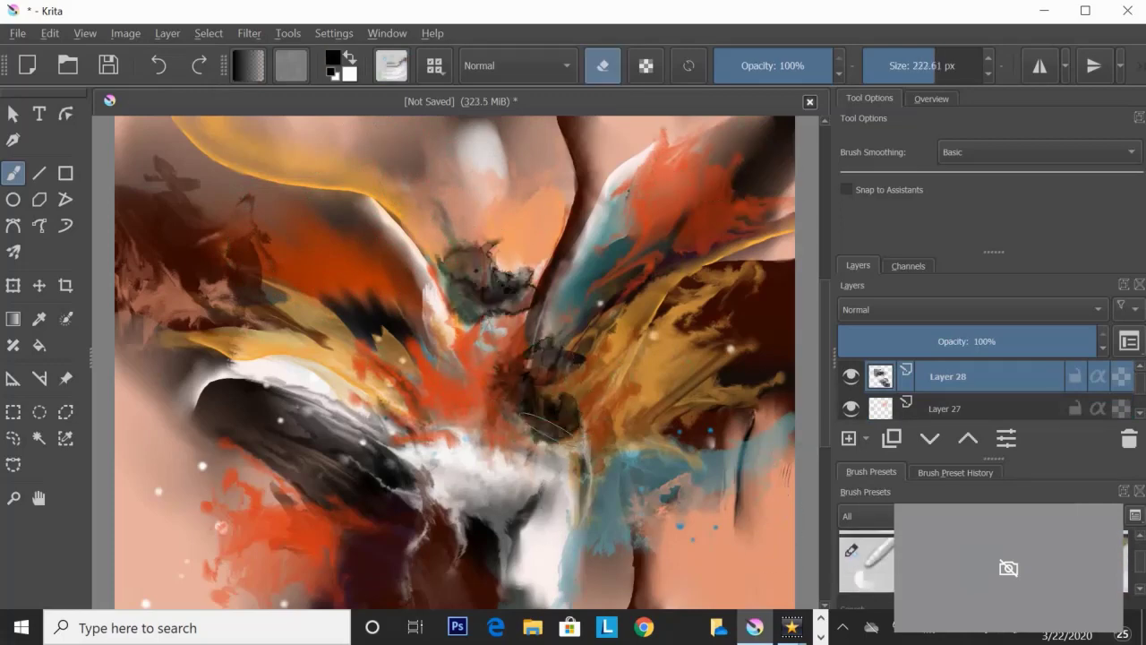
{"action": "mouse_move", "coordinate": [555, 421]}
{"action": "left_mouse_down"}
{"action": "mouse_move", "coordinate": [573, 492]}
{"action": "mouse_move", "coordinate": [582, 394]}
{"action": "mouse_move", "coordinate": [510, 304]}
{"action": "left_mouse_up"}
{"action": "left_click_drag", "start_coordinate": [528, 350], "coordinate": [474, 224]}
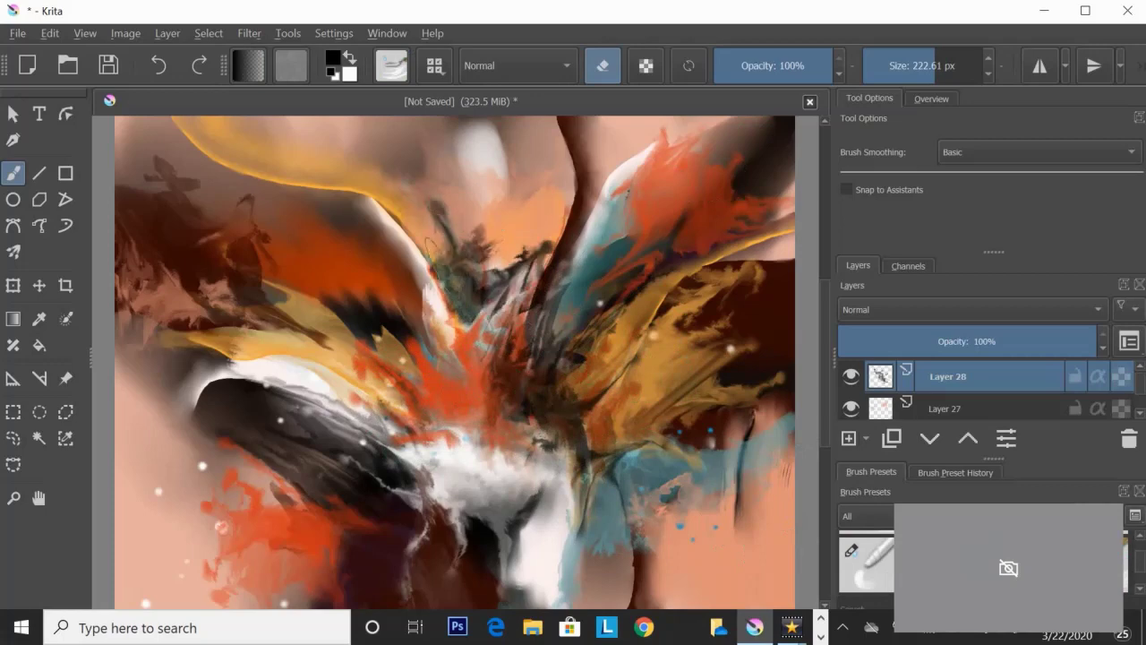
{"action": "mouse_move", "coordinate": [484, 322]}
{"action": "left_mouse_down"}
{"action": "mouse_move", "coordinate": [488, 179]}
{"action": "mouse_move", "coordinate": [506, 376]}
{"action": "mouse_move", "coordinate": [609, 529]}
{"action": "left_mouse_up"}
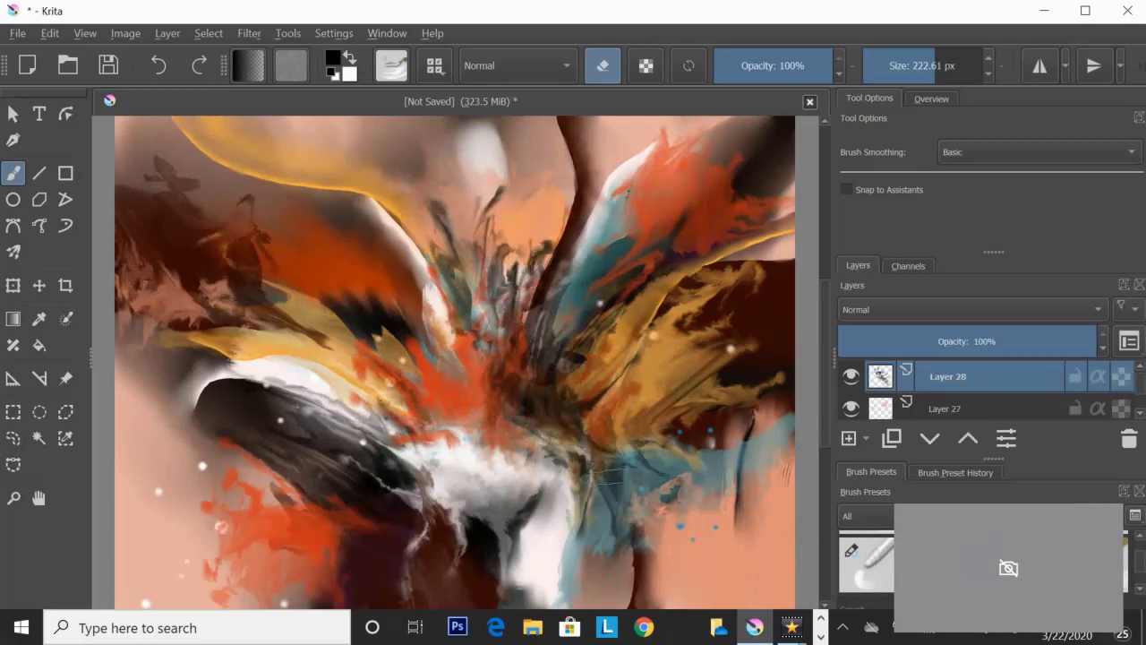
Step: Undo two erases and rework the dark centre into streaks along the yellow band
{"action": "left_click", "coordinate": [158, 64]}
{"action": "left_click", "coordinate": [158, 64]}
{"action": "left_click_drag", "start_coordinate": [556, 313], "coordinate": [591, 394]}
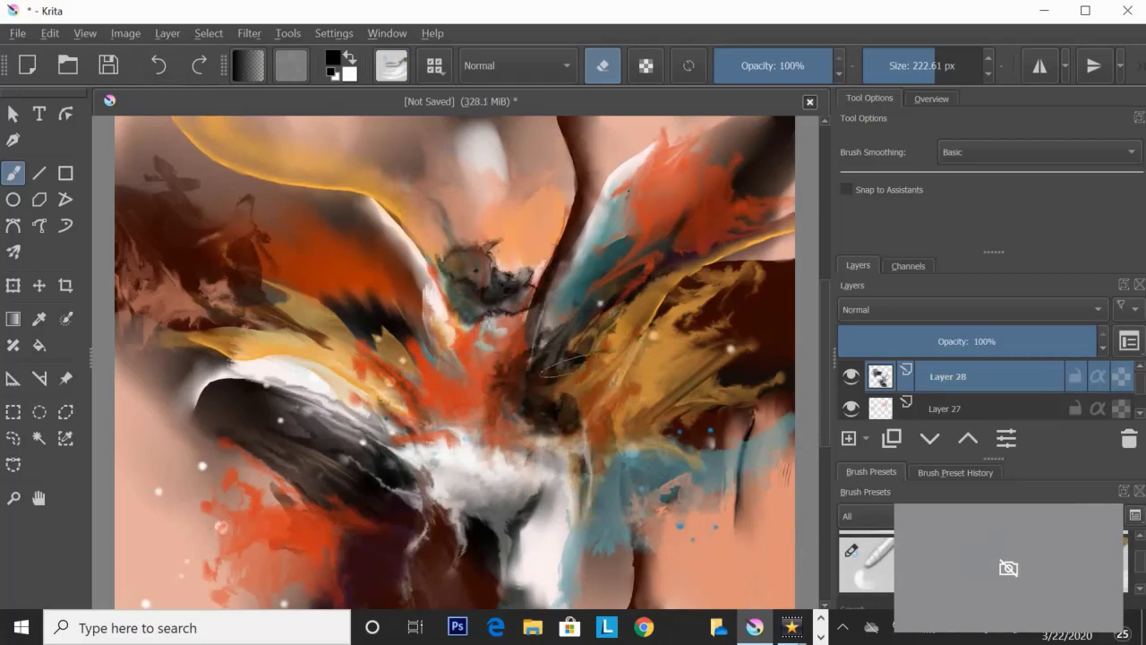
{"action": "left_click_drag", "start_coordinate": [537, 341], "coordinate": [582, 448]}
{"action": "left_click_drag", "start_coordinate": [627, 322], "coordinate": [574, 465]}
{"action": "mouse_move", "coordinate": [528, 403]}
{"action": "left_mouse_down"}
{"action": "mouse_move", "coordinate": [421, 331]}
{"action": "mouse_move", "coordinate": [470, 255]}
{"action": "mouse_move", "coordinate": [412, 220]}
{"action": "left_mouse_up"}
{"action": "mouse_move", "coordinate": [430, 260]}
{"action": "left_mouse_down"}
{"action": "mouse_move", "coordinate": [304, 170]}
{"action": "mouse_move", "coordinate": [233, 166]}
{"action": "left_mouse_up"}
Step: Undo the last three strokes, soften the dark central blob, and add Layer 29 above
{"action": "left_click", "coordinate": [159, 64]}
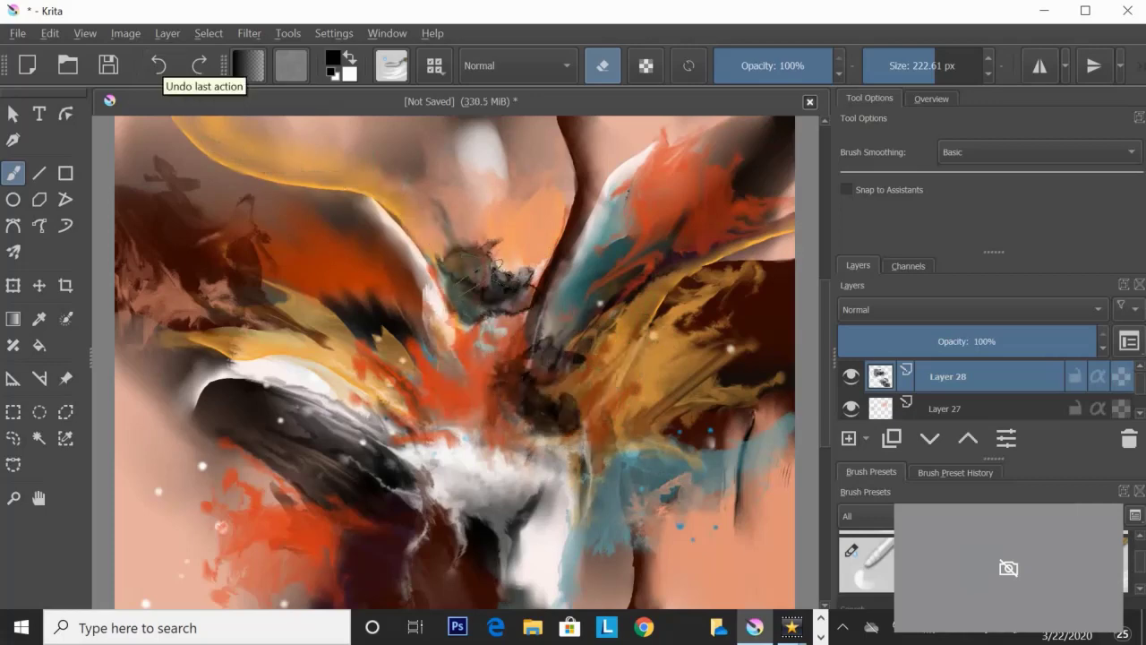
{"action": "left_click", "coordinate": [158, 64]}
{"action": "left_click", "coordinate": [158, 64]}
{"action": "left_click_drag", "start_coordinate": [502, 322], "coordinate": [461, 250]}
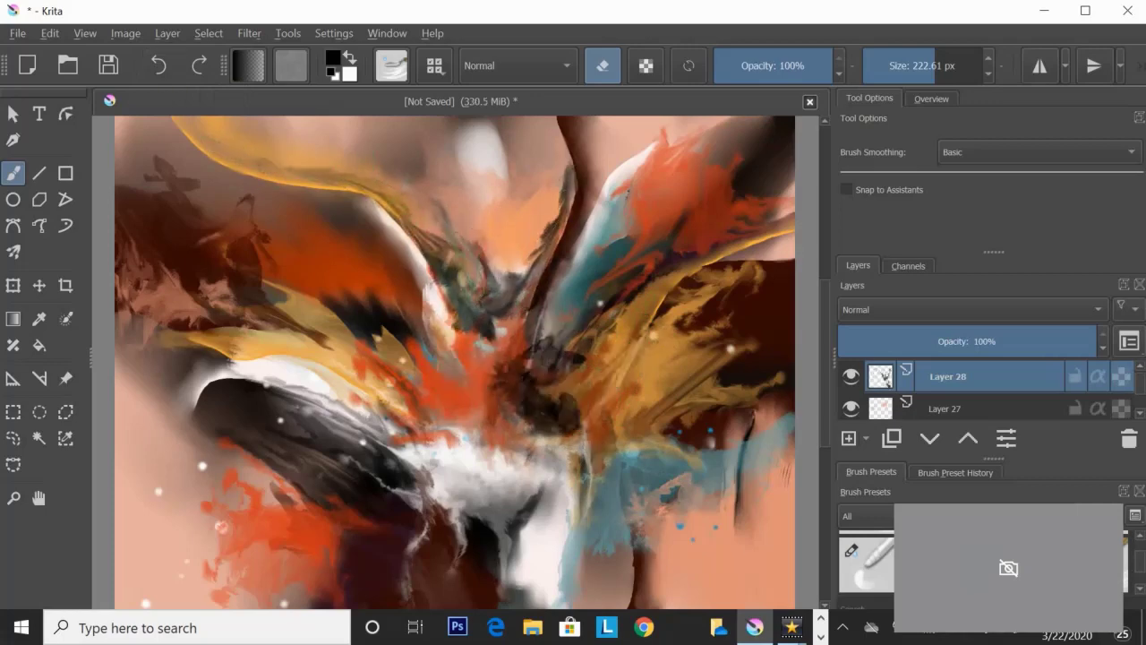
{"action": "mouse_move", "coordinate": [430, 215]}
{"action": "left_mouse_down"}
{"action": "mouse_move", "coordinate": [492, 295]}
{"action": "mouse_move", "coordinate": [511, 367]}
{"action": "left_mouse_up"}
{"action": "mouse_move", "coordinate": [488, 287]}
{"action": "left_mouse_down"}
{"action": "mouse_move", "coordinate": [512, 363]}
{"action": "mouse_move", "coordinate": [565, 394]}
{"action": "left_mouse_up"}
{"action": "mouse_move", "coordinate": [537, 358]}
{"action": "left_mouse_down"}
{"action": "mouse_move", "coordinate": [502, 362]}
{"action": "mouse_move", "coordinate": [573, 394]}
{"action": "left_mouse_up"}
{"action": "mouse_move", "coordinate": [595, 322]}
{"action": "left_mouse_down"}
{"action": "mouse_move", "coordinate": [608, 417]}
{"action": "mouse_move", "coordinate": [578, 403]}
{"action": "left_mouse_up"}
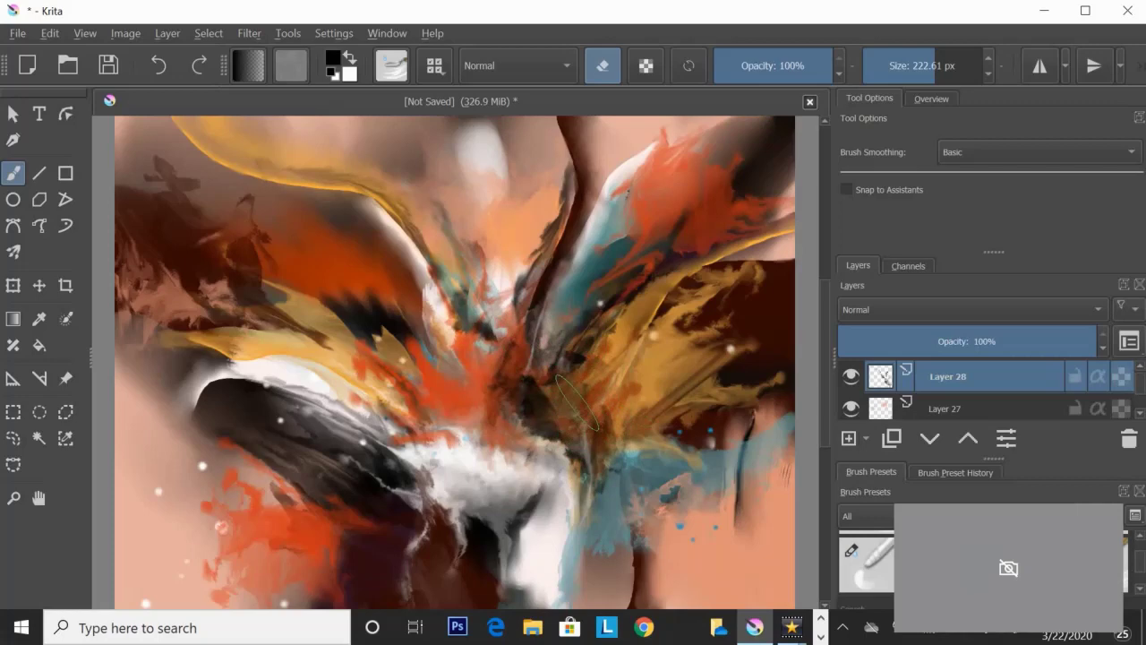
{"action": "left_click", "coordinate": [849, 438]}
{"action": "key", "text": "slash"}
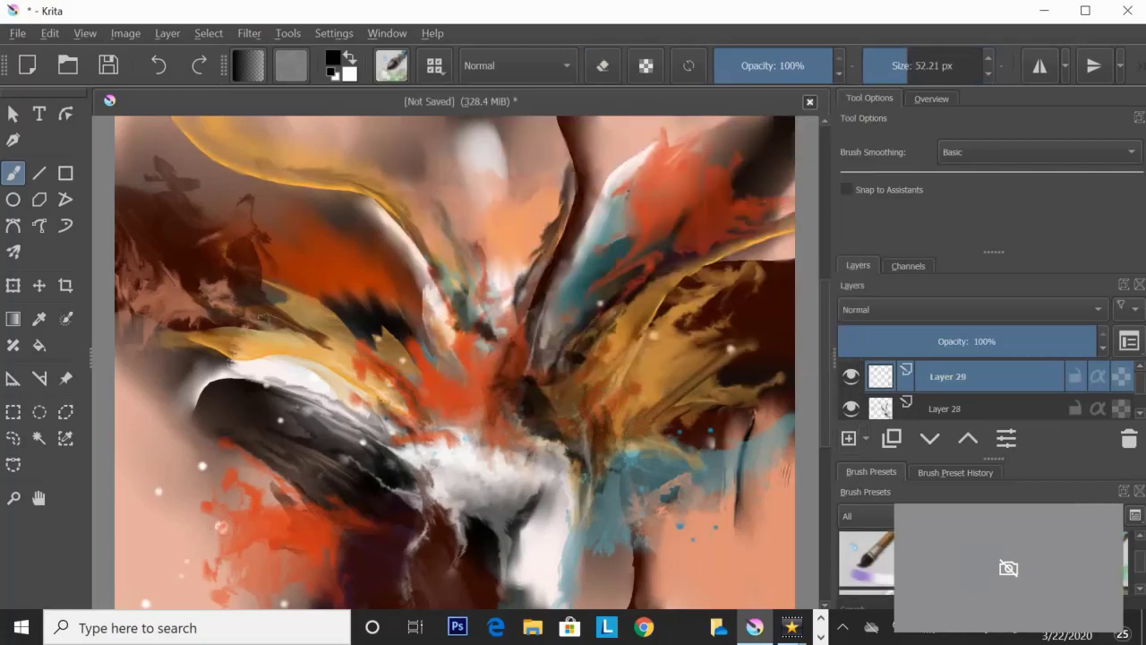
Step: Add Layer 30 and dab white paint on the left and lower left with the watercolour brush
{"action": "key", "text": "slash"}
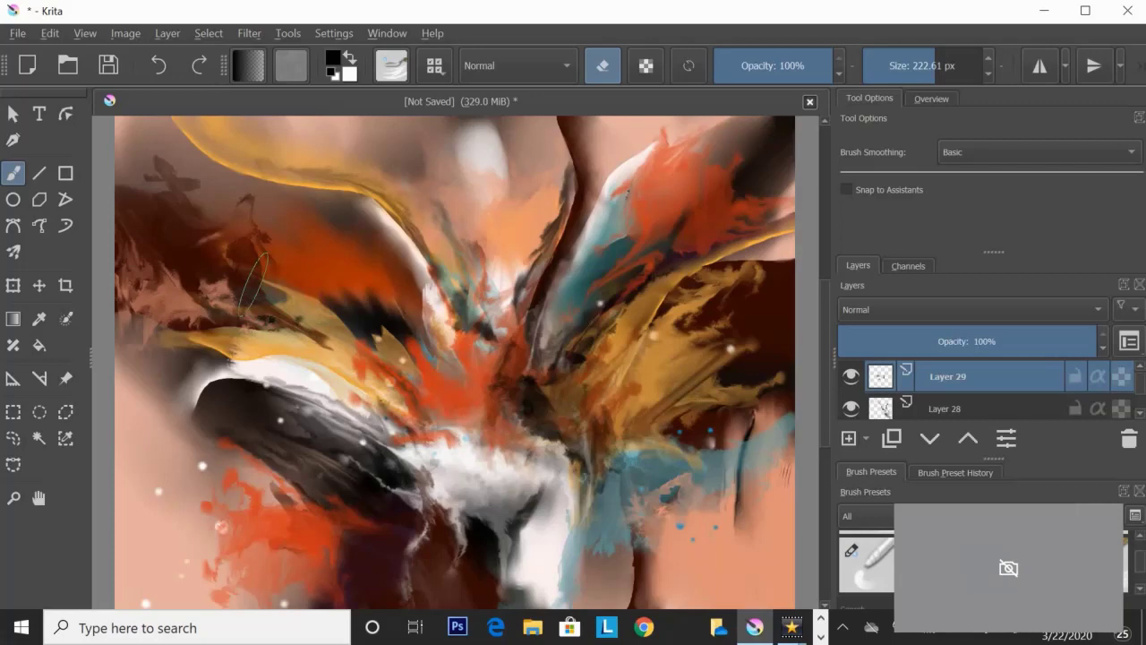
{"action": "key", "text": "Insert"}
{"action": "key", "text": "slash"}
{"action": "key", "text": "x"}
{"action": "left_click_drag", "start_coordinate": [251, 302], "coordinate": [262, 313]}
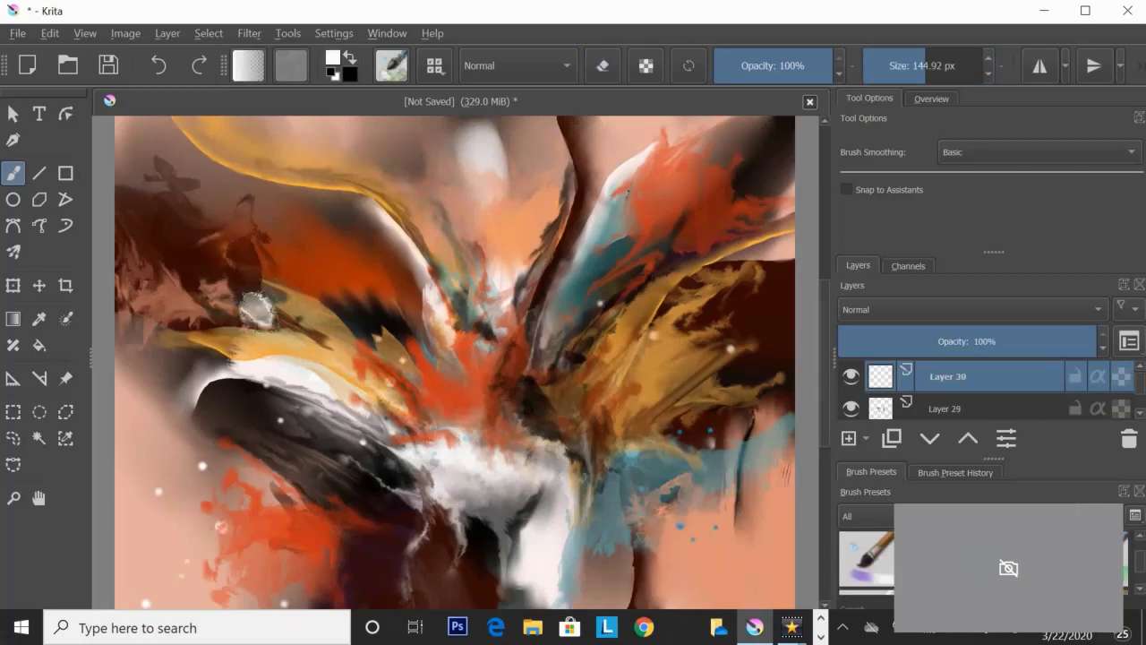
{"action": "left_click", "coordinate": [287, 550]}
Step: Feather the white dabs with the eraser and thin the teal and orange at the upper right
{"action": "key", "text": "slash"}
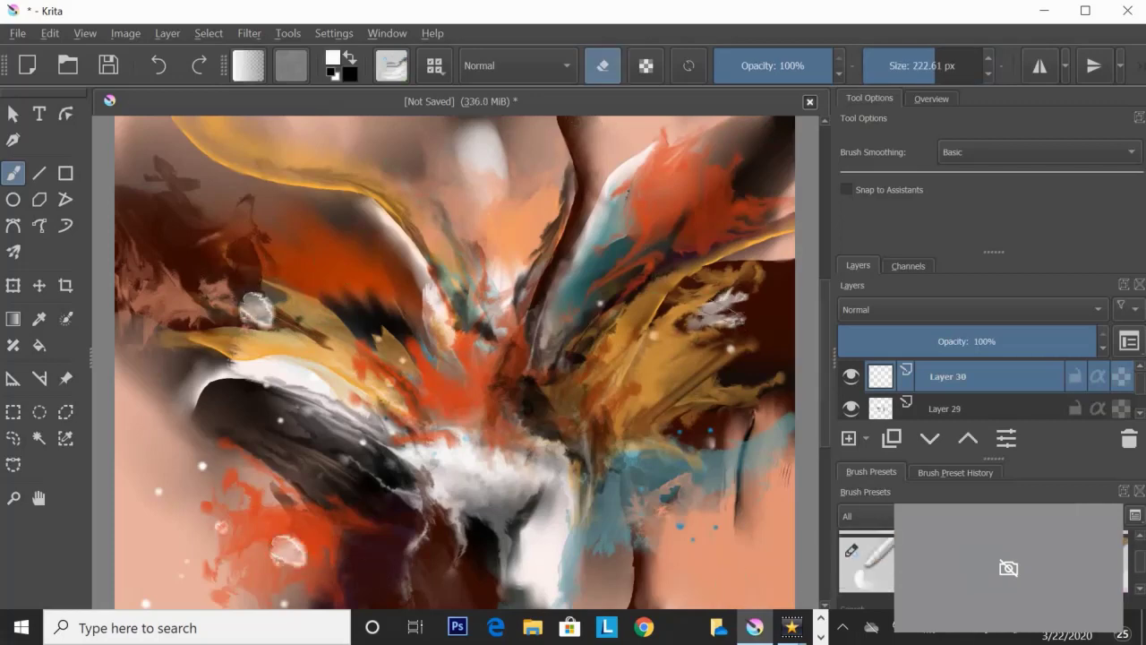
{"action": "left_click_drag", "start_coordinate": [689, 322], "coordinate": [770, 269]}
{"action": "mouse_move", "coordinate": [244, 306]}
{"action": "left_mouse_down"}
{"action": "mouse_move", "coordinate": [268, 318]}
{"action": "mouse_move", "coordinate": [237, 316]}
{"action": "left_mouse_up"}
{"action": "left_click_drag", "start_coordinate": [287, 550], "coordinate": [346, 524]}
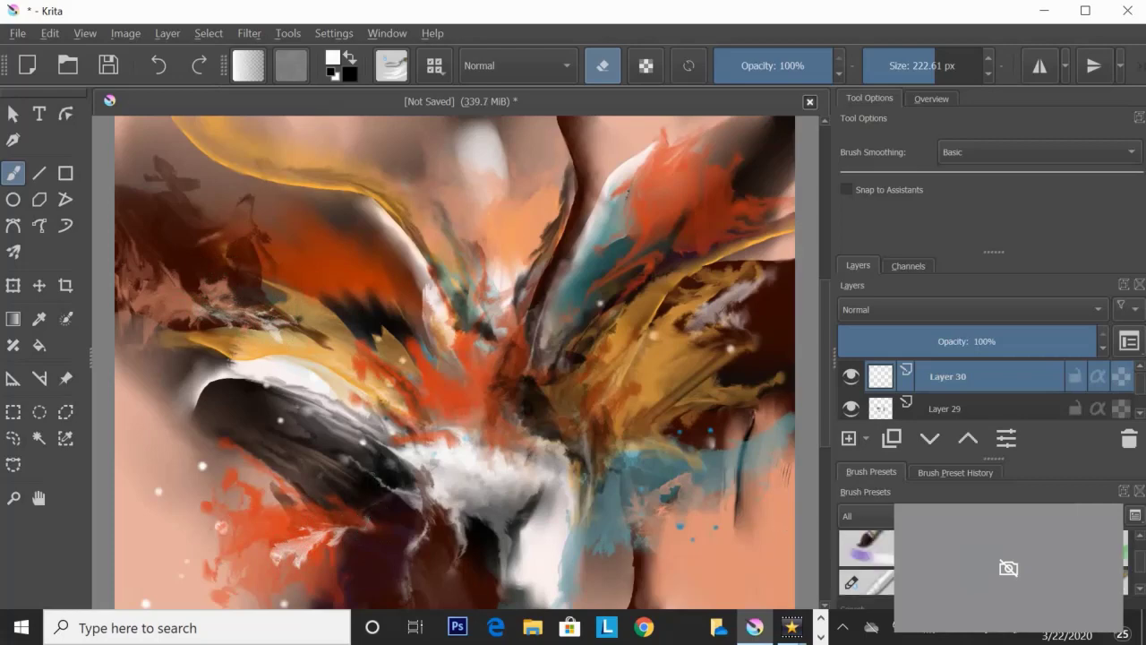
{"action": "left_click", "coordinate": [866, 560]}
{"action": "left_click", "coordinate": [600, 453]}
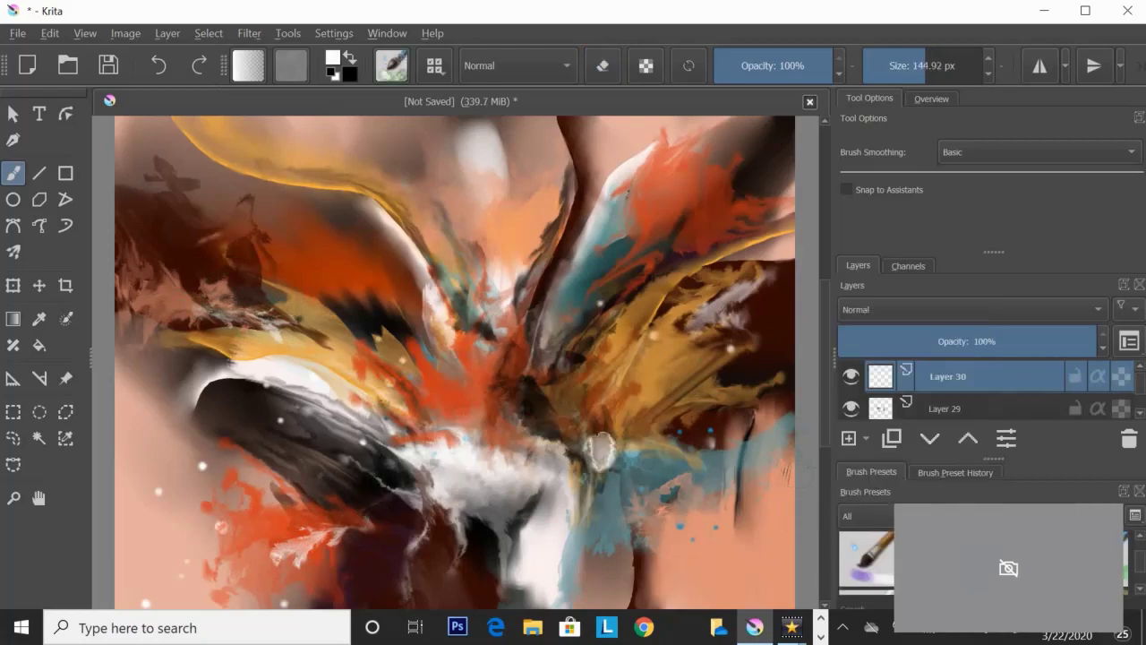
{"action": "key", "text": "slash"}
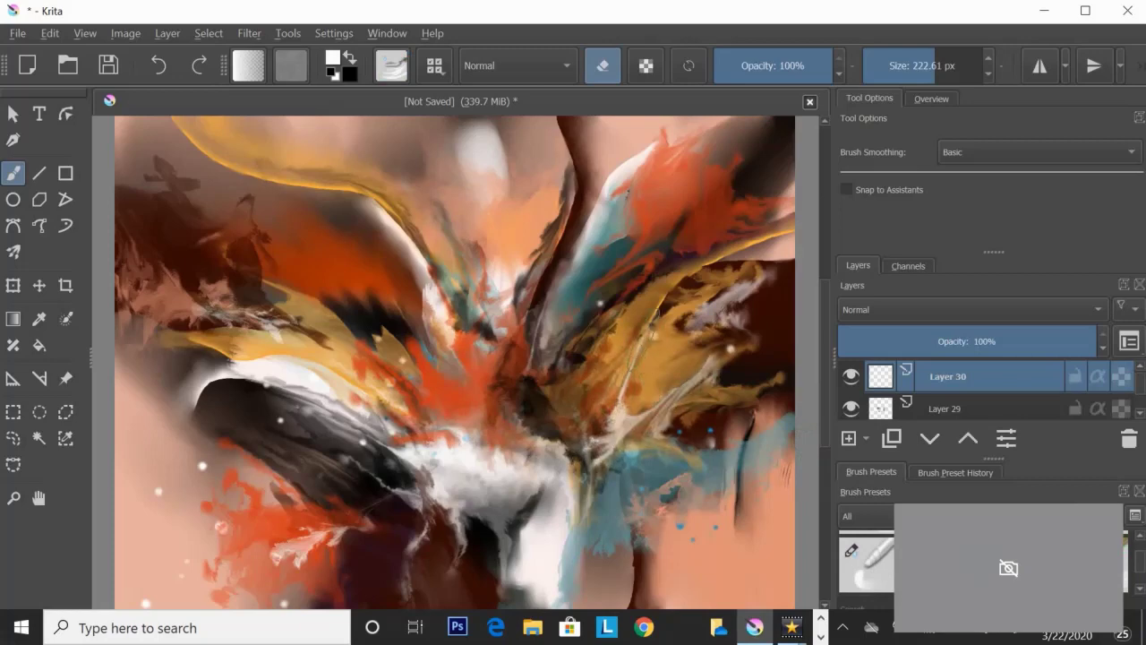
{"action": "key", "text": "slash"}
{"action": "key", "text": "slash"}
{"action": "mouse_move", "coordinate": [672, 224]}
{"action": "left_mouse_down"}
{"action": "mouse_move", "coordinate": [685, 260]}
{"action": "mouse_move", "coordinate": [681, 211]}
{"action": "mouse_move", "coordinate": [717, 260]}
{"action": "mouse_move", "coordinate": [680, 193]}
{"action": "mouse_move", "coordinate": [749, 142]}
{"action": "left_mouse_up"}
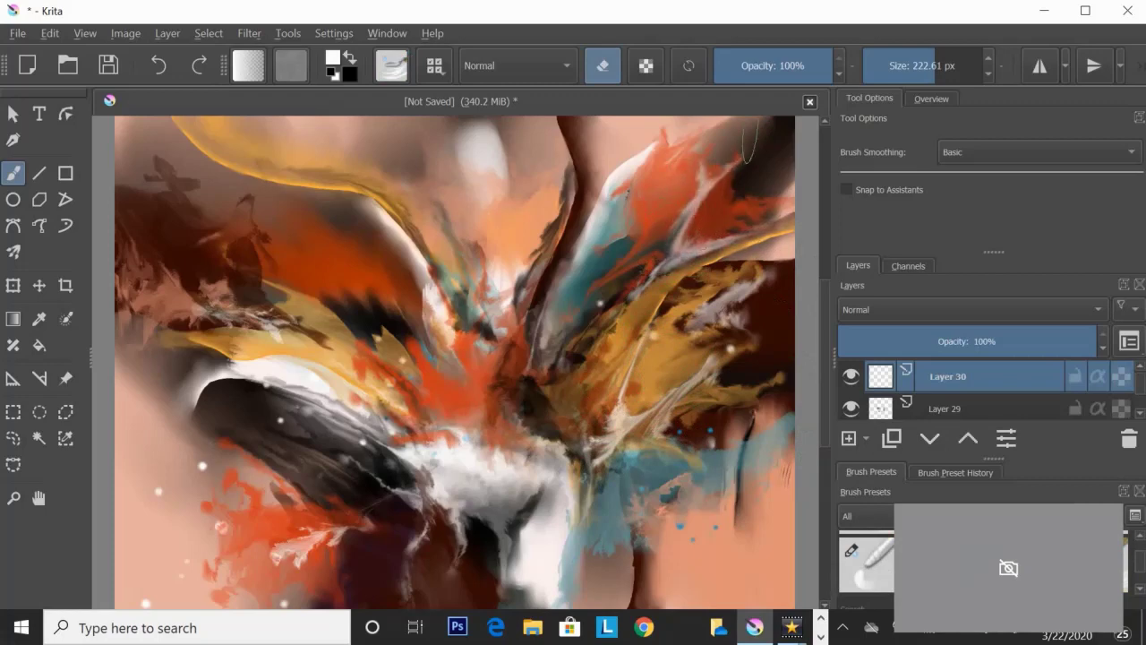
{"action": "left_click_drag", "start_coordinate": [708, 175], "coordinate": [620, 244]}
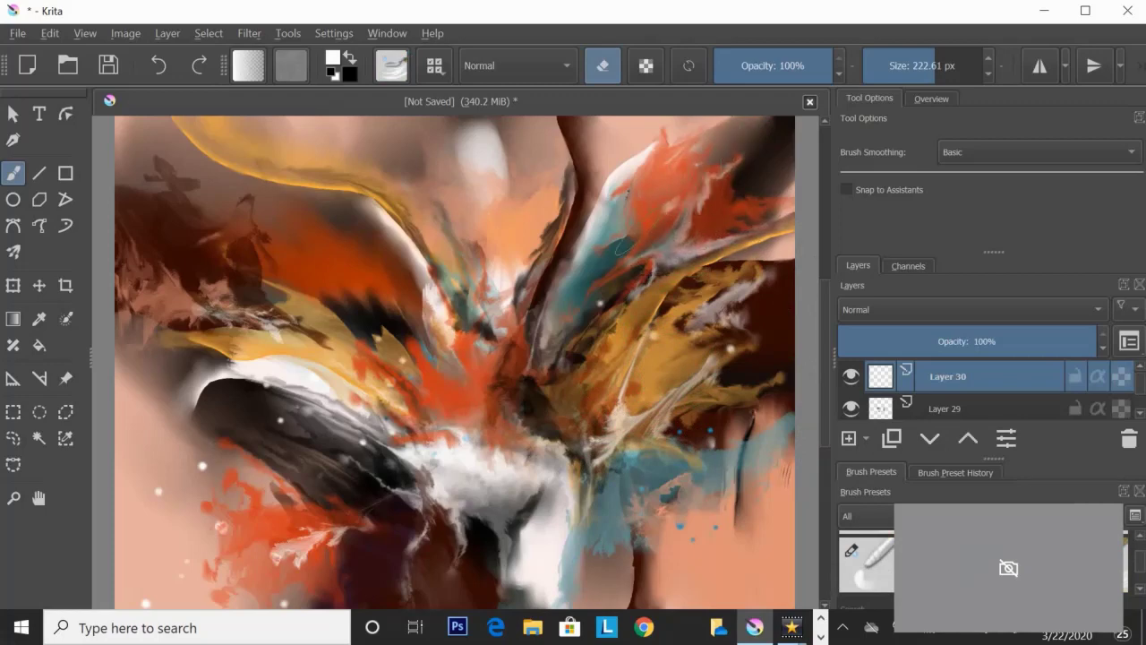
Step: Paint white feathery strokes in the upper left and partly erase them back
{"action": "key", "text": "slash"}
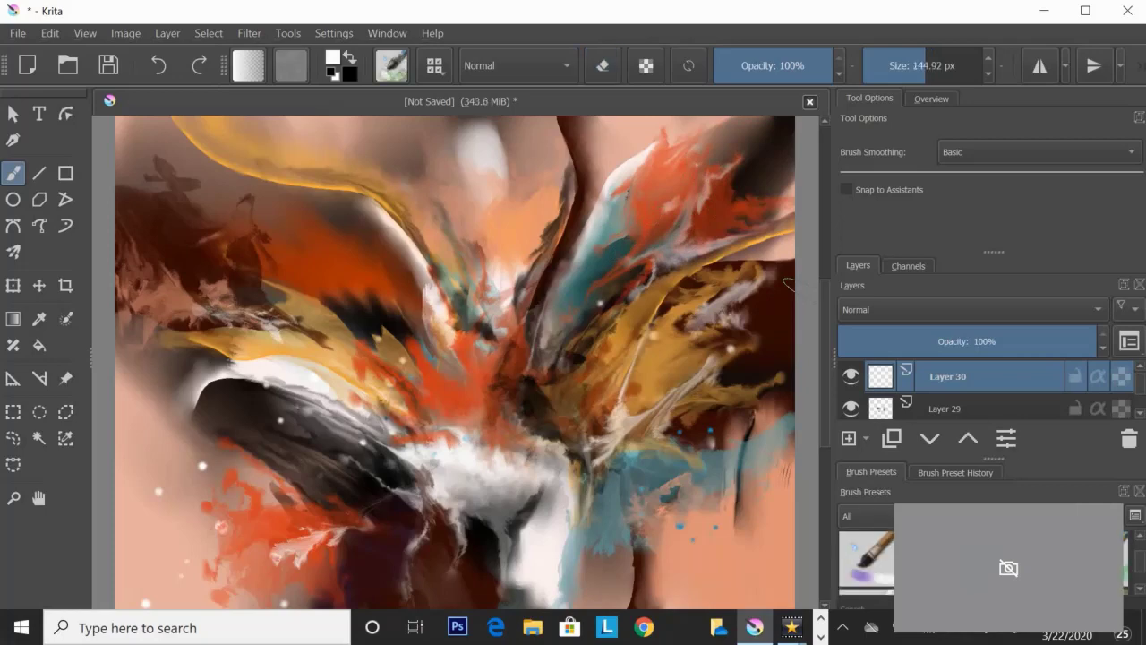
{"action": "left_click_drag", "start_coordinate": [134, 188], "coordinate": [215, 259]}
{"action": "key", "text": "slash"}
{"action": "mouse_move", "coordinate": [188, 223]}
{"action": "left_mouse_down"}
{"action": "mouse_move", "coordinate": [242, 274]}
{"action": "mouse_move", "coordinate": [134, 179]}
{"action": "mouse_move", "coordinate": [215, 296]}
{"action": "mouse_move", "coordinate": [269, 305]}
{"action": "left_mouse_up"}
{"action": "left_click_drag", "start_coordinate": [215, 269], "coordinate": [134, 214]}
{"action": "mouse_move", "coordinate": [242, 251]}
{"action": "left_mouse_down"}
{"action": "mouse_move", "coordinate": [126, 179]}
{"action": "mouse_move", "coordinate": [121, 130]}
{"action": "left_mouse_up"}
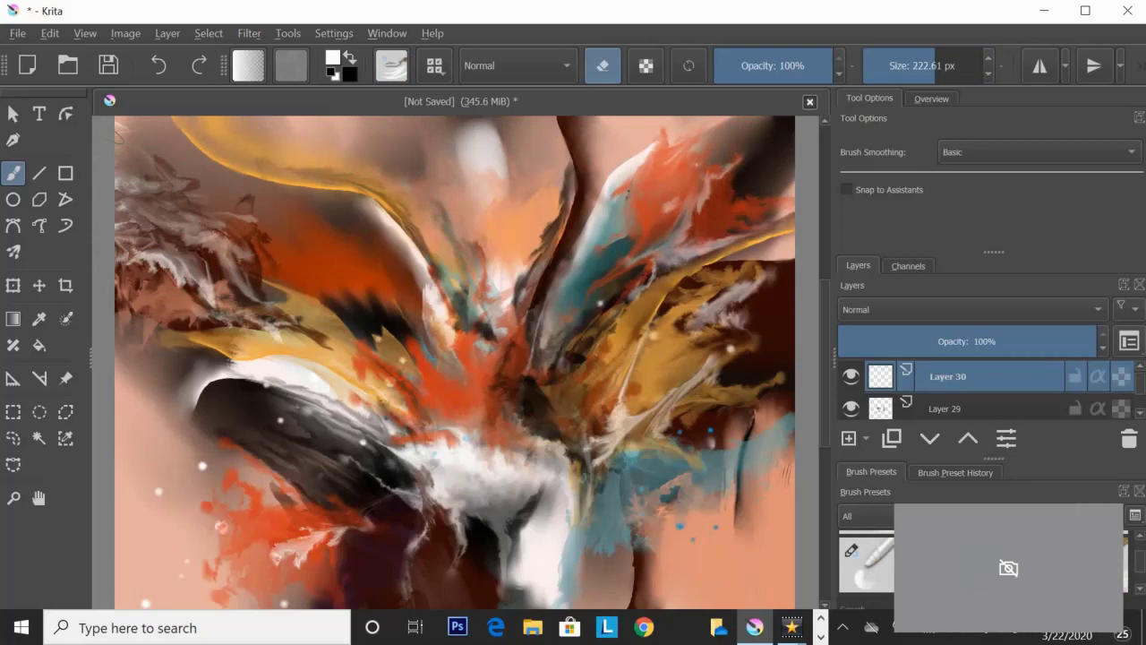
Step: Pick teal #177b75 and paint strokes down the left side of the canvas
{"action": "left_click", "coordinate": [333, 59]}
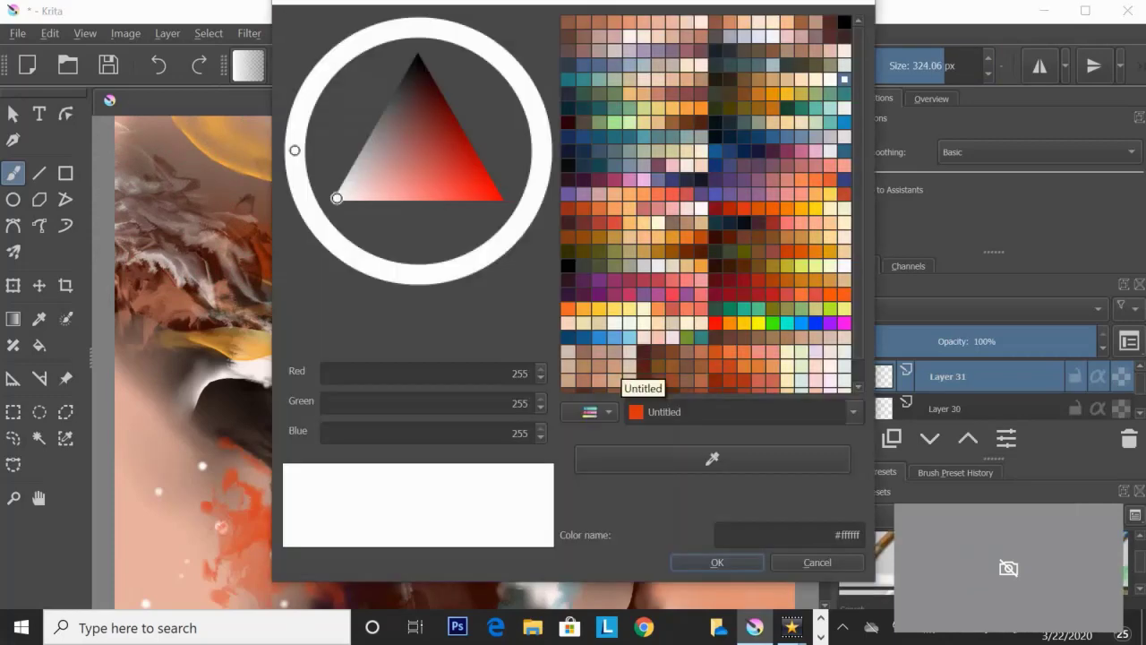
{"action": "left_click", "coordinate": [630, 150]}
{"action": "left_click", "coordinate": [442, 126]}
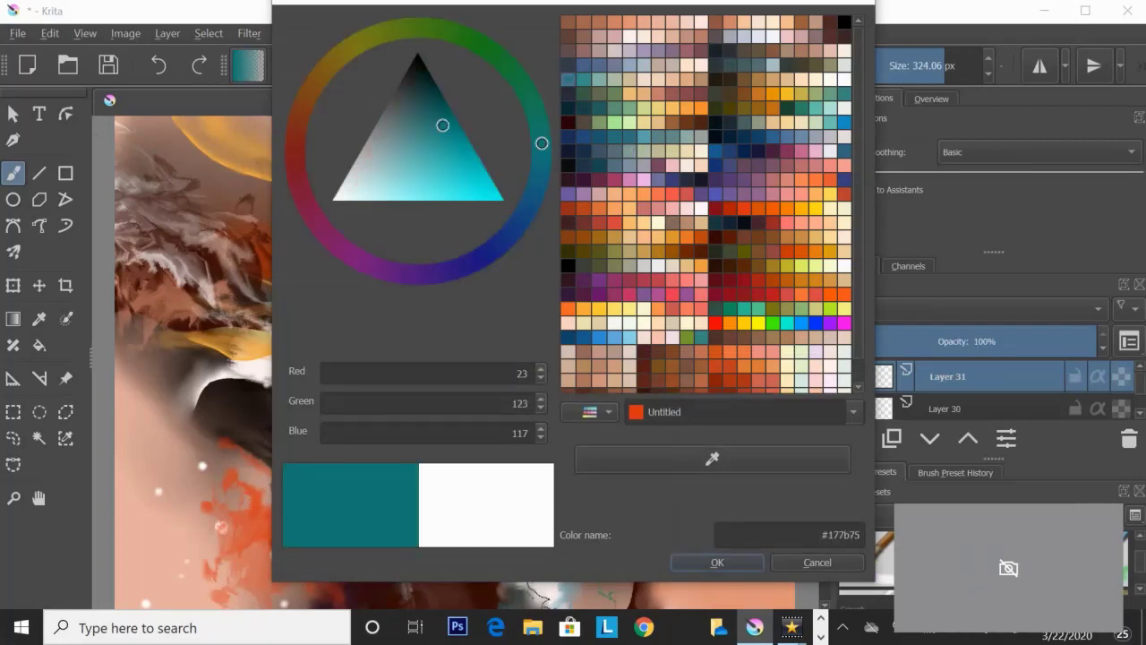
{"action": "key", "text": "Return"}
{"action": "left_click_drag", "start_coordinate": [285, 224], "coordinate": [259, 359]}
{"action": "left_click_drag", "start_coordinate": [268, 287], "coordinate": [215, 358]}
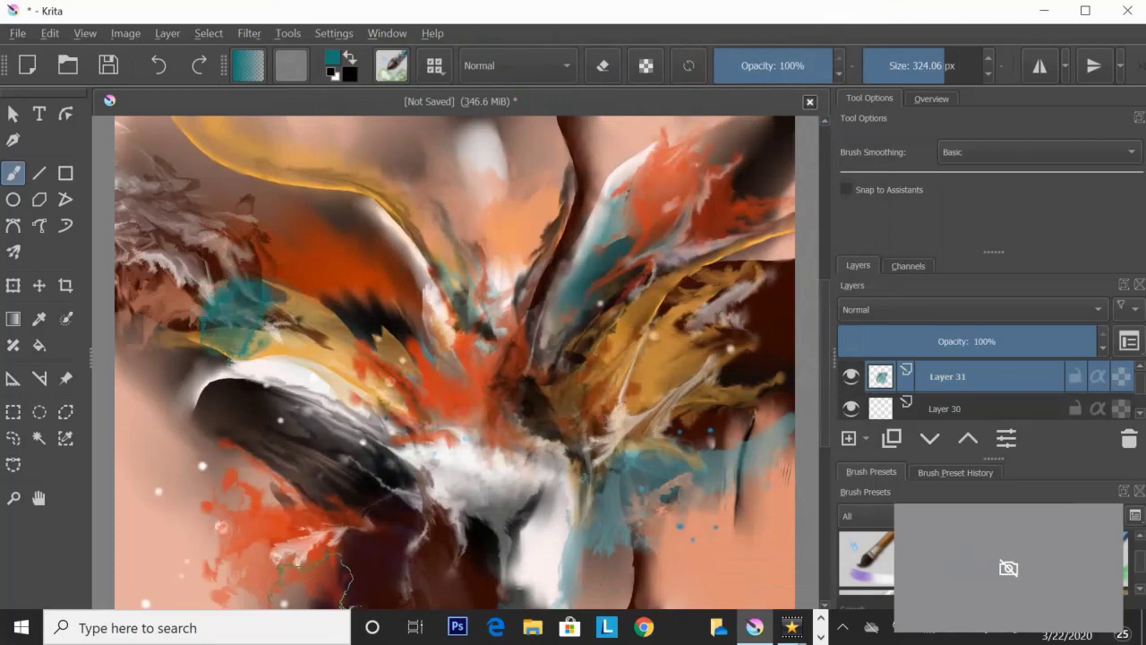
Step: Partly erase the teal strokes, delete their layer, and select the ink pen brush
{"action": "key", "text": "e"}
{"action": "mouse_move", "coordinate": [179, 251]}
{"action": "left_mouse_down"}
{"action": "mouse_move", "coordinate": [215, 304]}
{"action": "mouse_move", "coordinate": [152, 340]}
{"action": "left_mouse_up"}
{"action": "left_click_drag", "start_coordinate": [268, 305], "coordinate": [224, 394]}
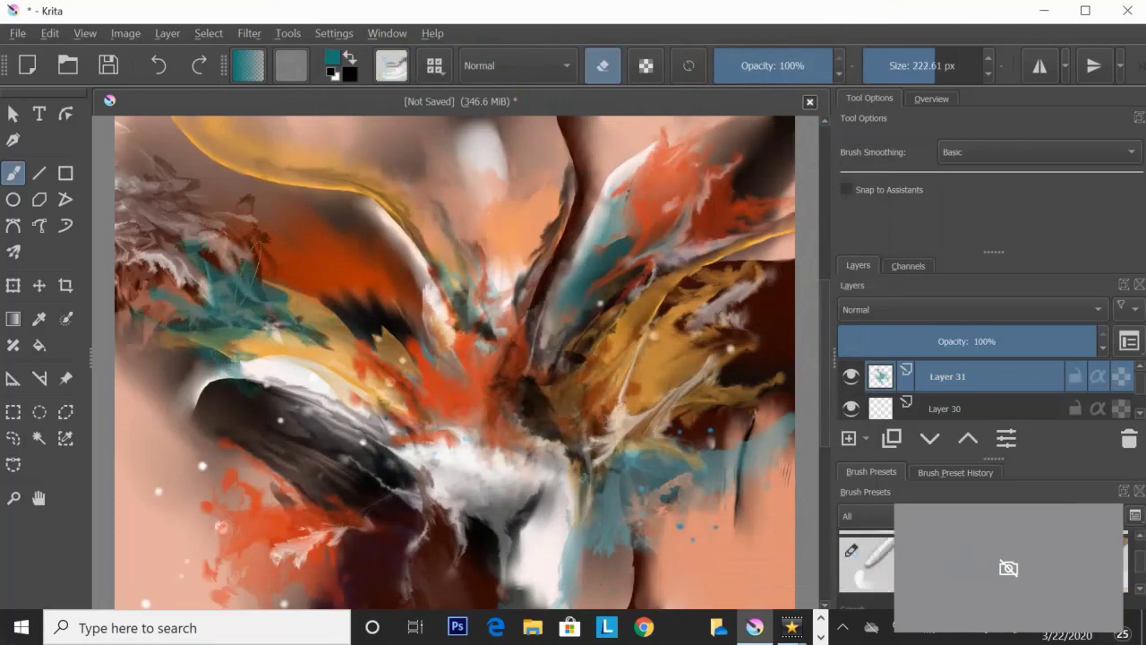
{"action": "mouse_move", "coordinate": [220, 247]}
{"action": "left_mouse_down"}
{"action": "mouse_move", "coordinate": [260, 331]}
{"action": "mouse_move", "coordinate": [206, 273]}
{"action": "left_mouse_up"}
{"action": "key", "text": "shift+Delete"}
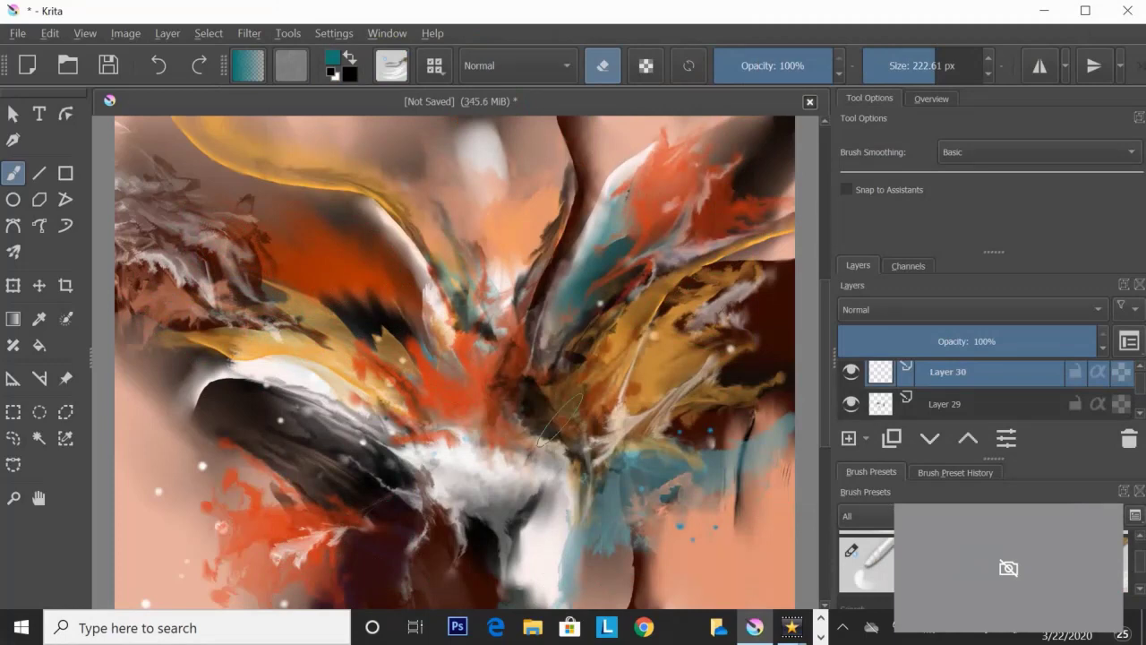
{"action": "key", "text": "slash"}
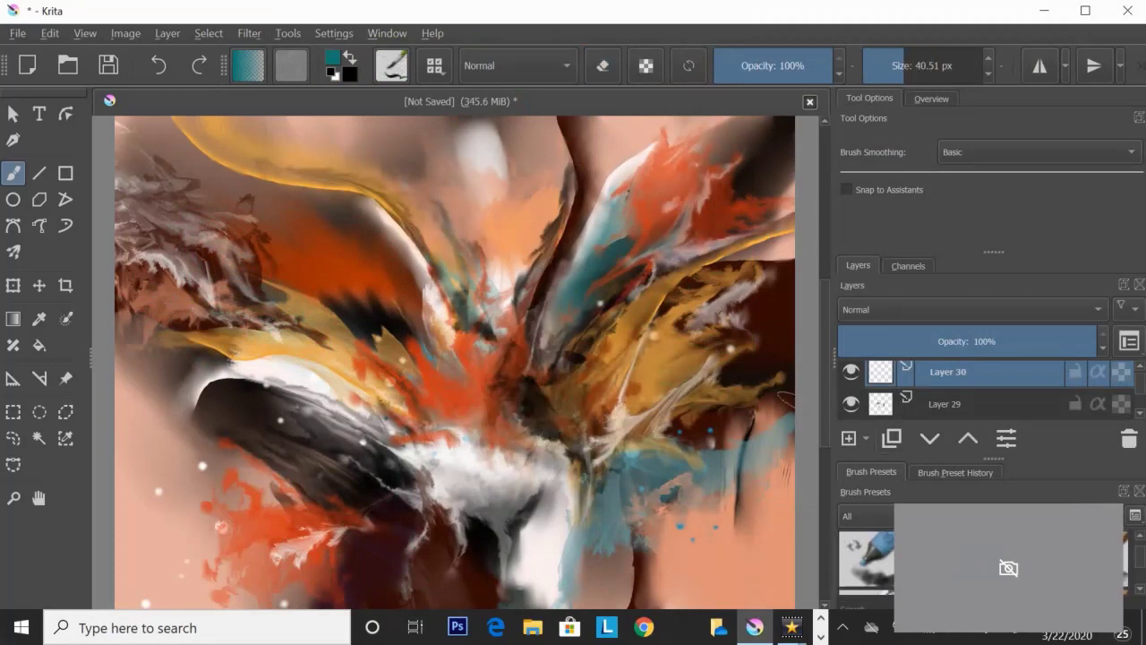
{"action": "key", "text": "slash"}
Step: Draw a black ink line up the right-hand sweep, replacing the first looping attempt
{"action": "key", "text": "x"}
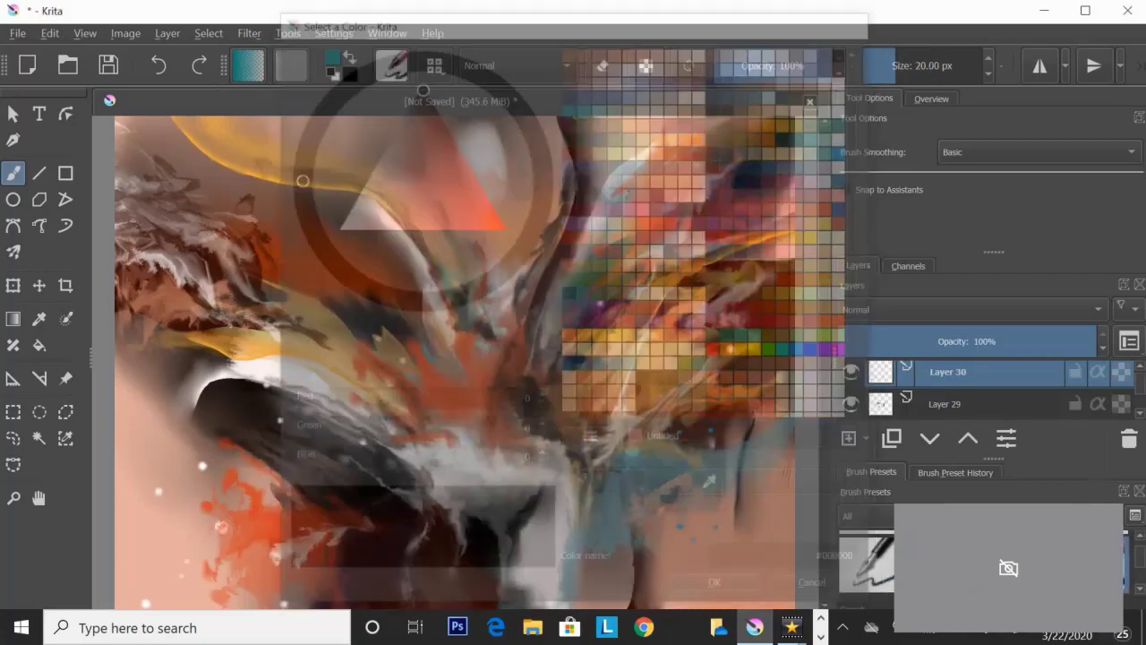
{"action": "left_click_drag", "start_coordinate": [535, 407], "coordinate": [537, 414]}
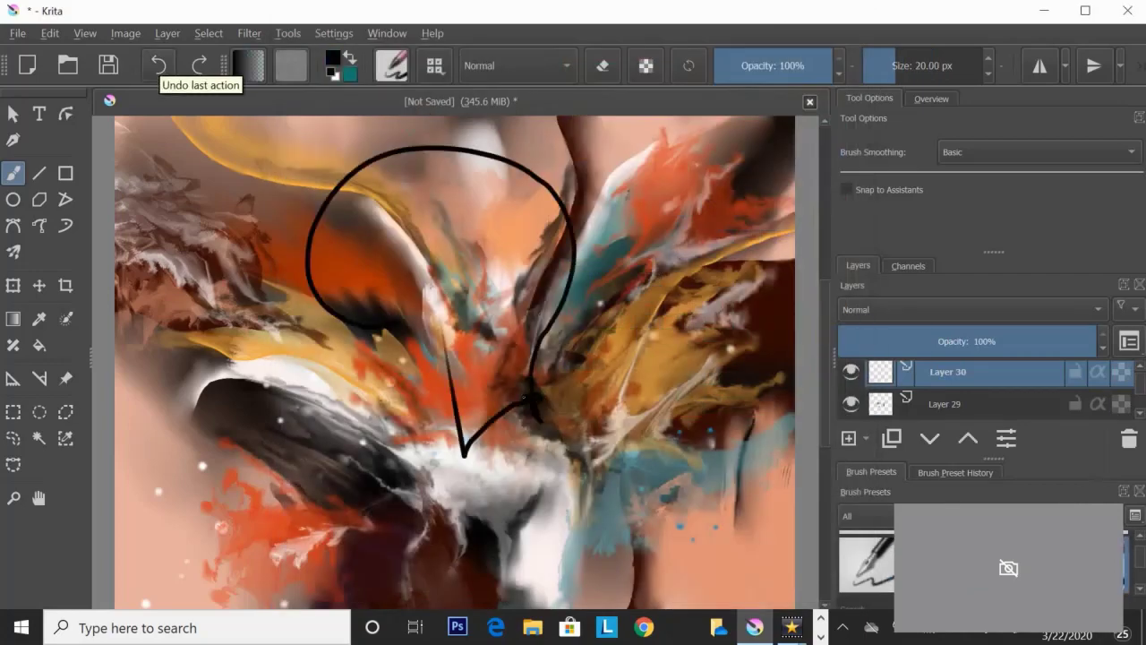
{"action": "left_click", "coordinate": [159, 66]}
{"action": "left_click_drag", "start_coordinate": [524, 396], "coordinate": [560, 116]}
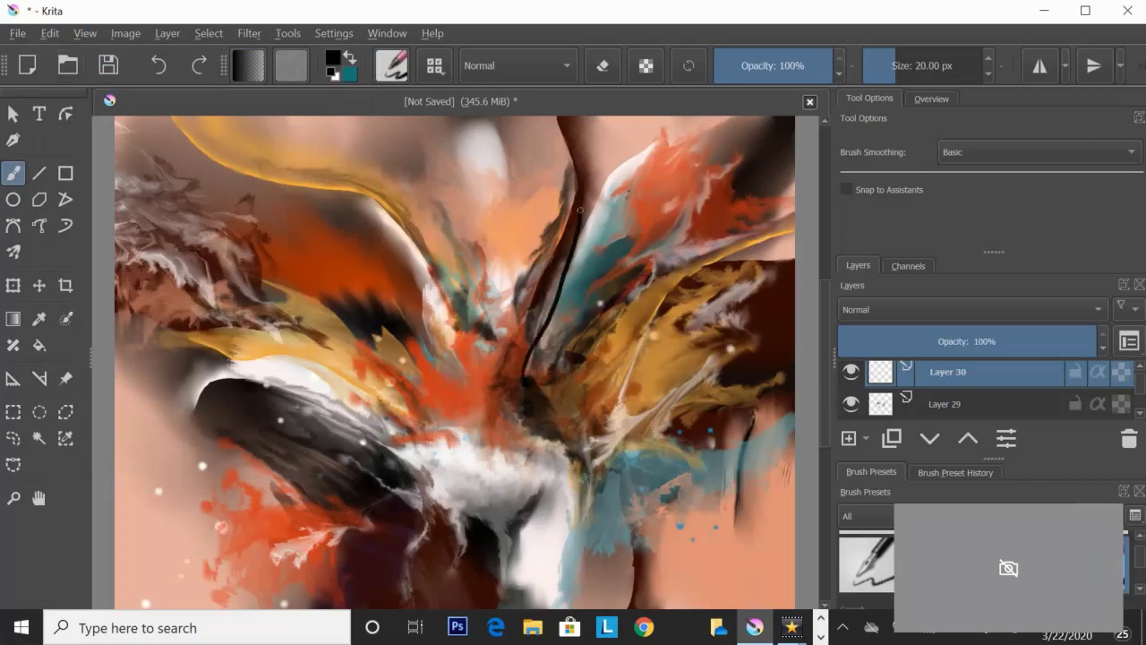
Step: Shrink the pen to about 4 px, undo back to restore the teal layer, and switch to erasing
{"action": "left_click", "coordinate": [49, 34]}
{"action": "left_click", "coordinate": [49, 33]}
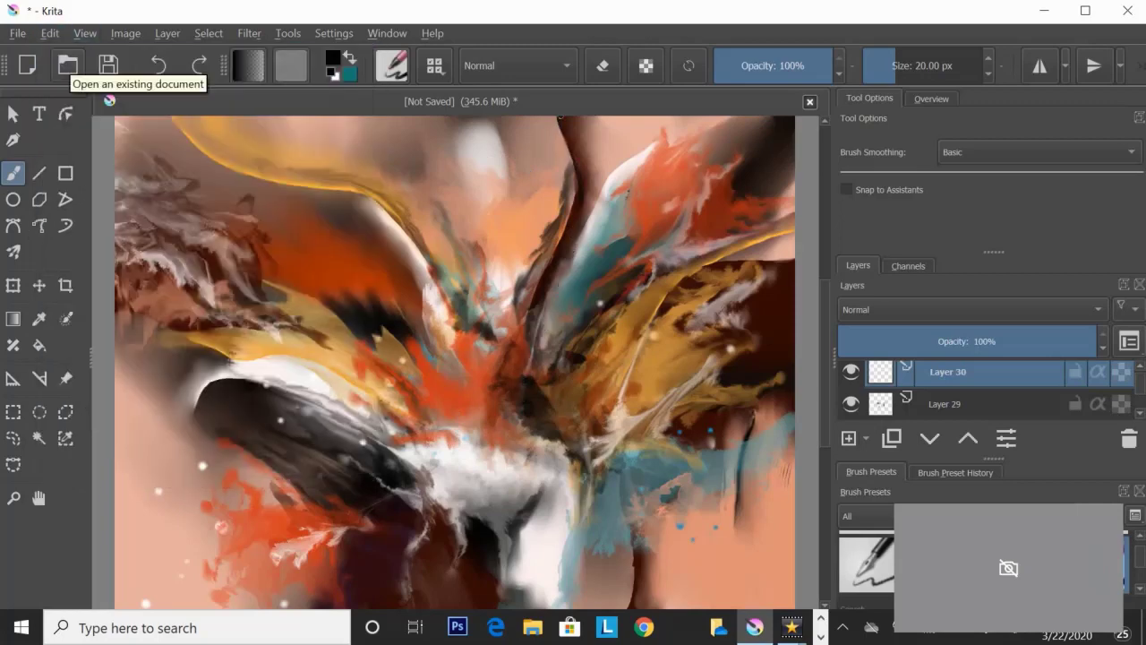
{"action": "left_click_drag", "start_coordinate": [546, 435], "coordinate": [528, 435]}
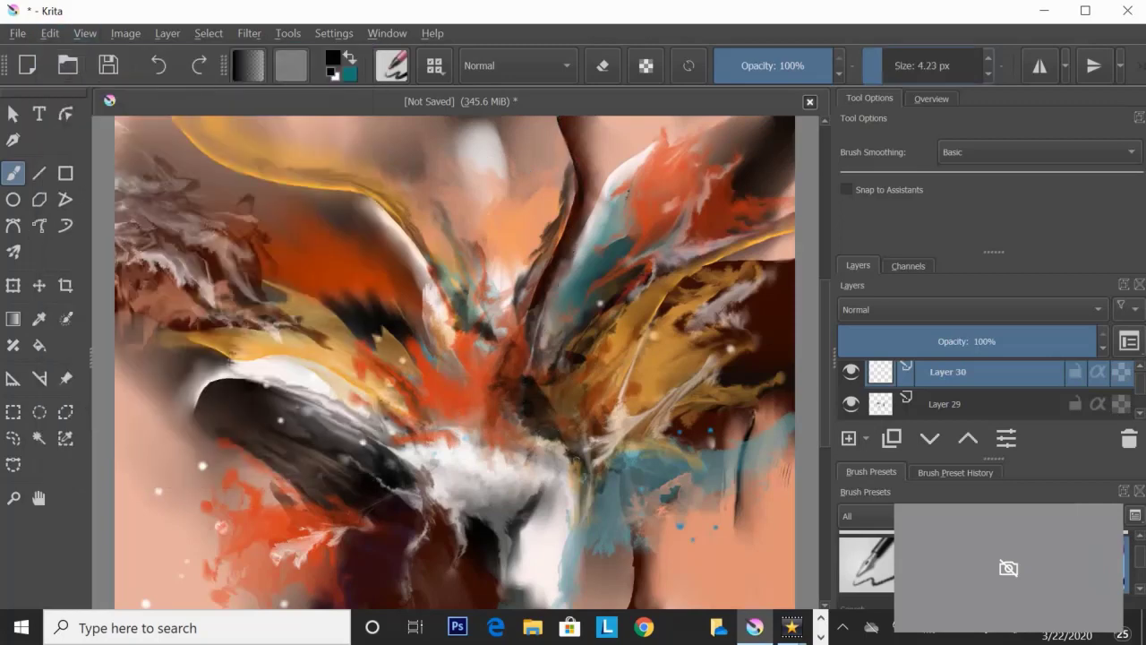
{"action": "left_click_drag", "start_coordinate": [161, 129], "coordinate": [302, 277]}
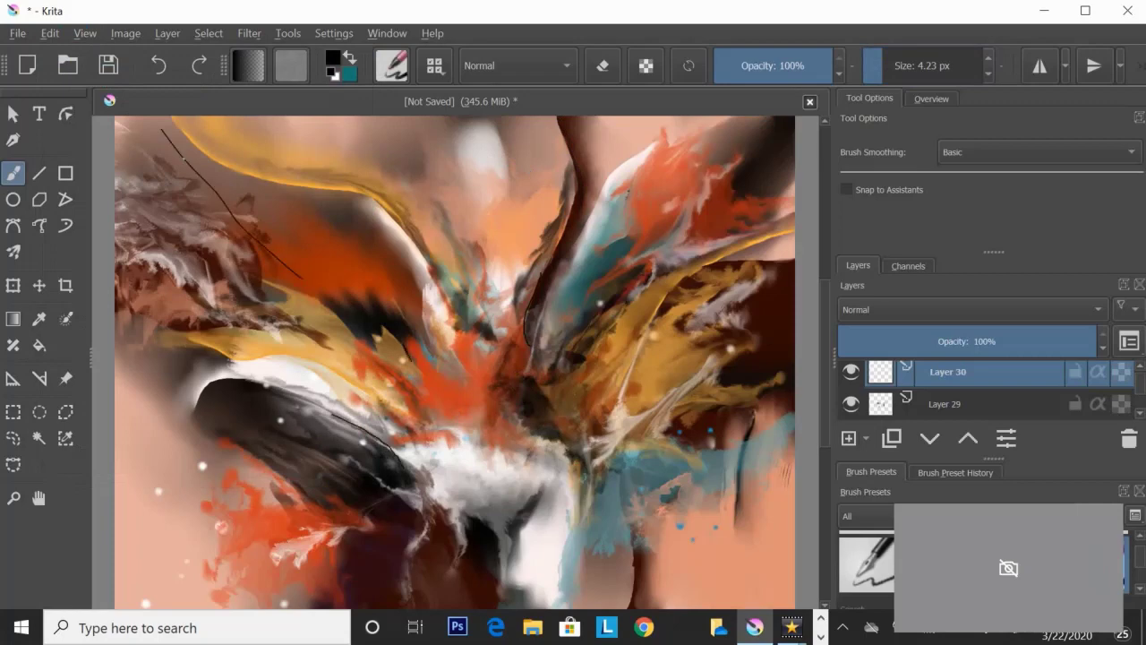
{"action": "right_click", "coordinate": [947, 373]}
{"action": "key", "text": "ctrl+z"}
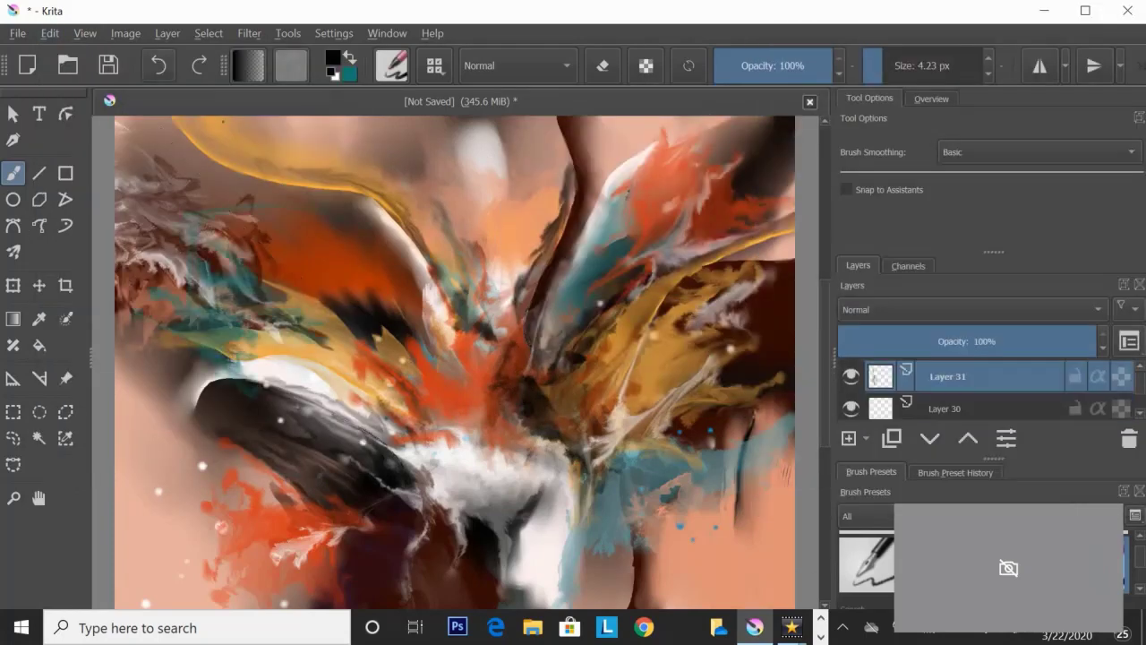
{"action": "key", "text": "e"}
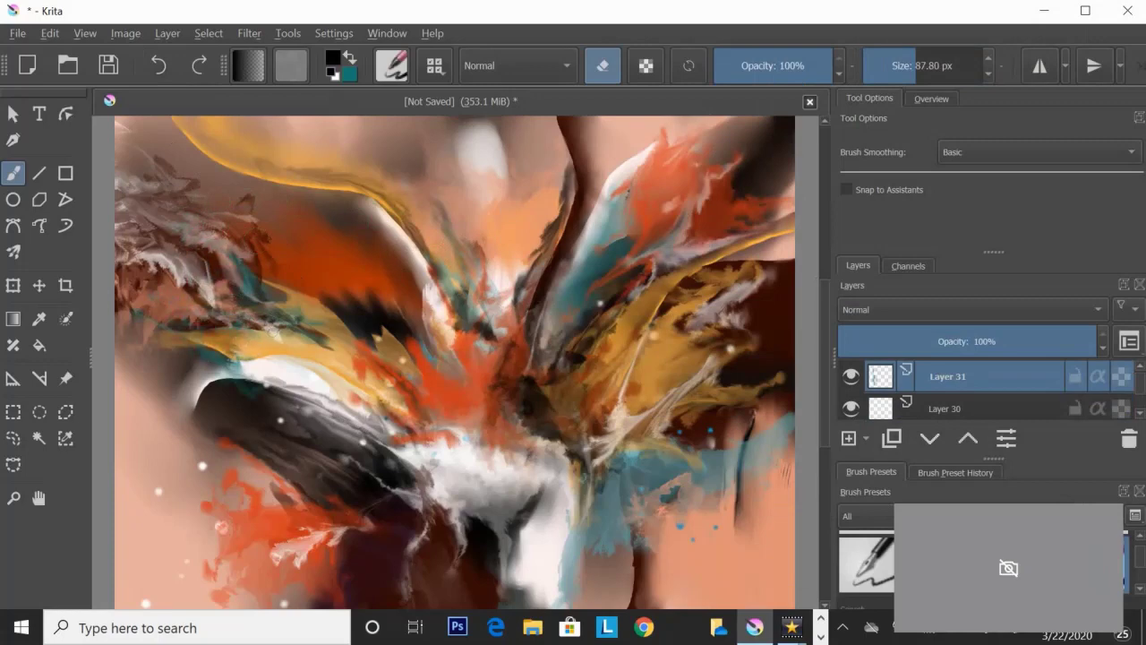
Step: Switch to Layer 30 and erase part of the upper-left paint
{"action": "key", "text": "Page_Down"}
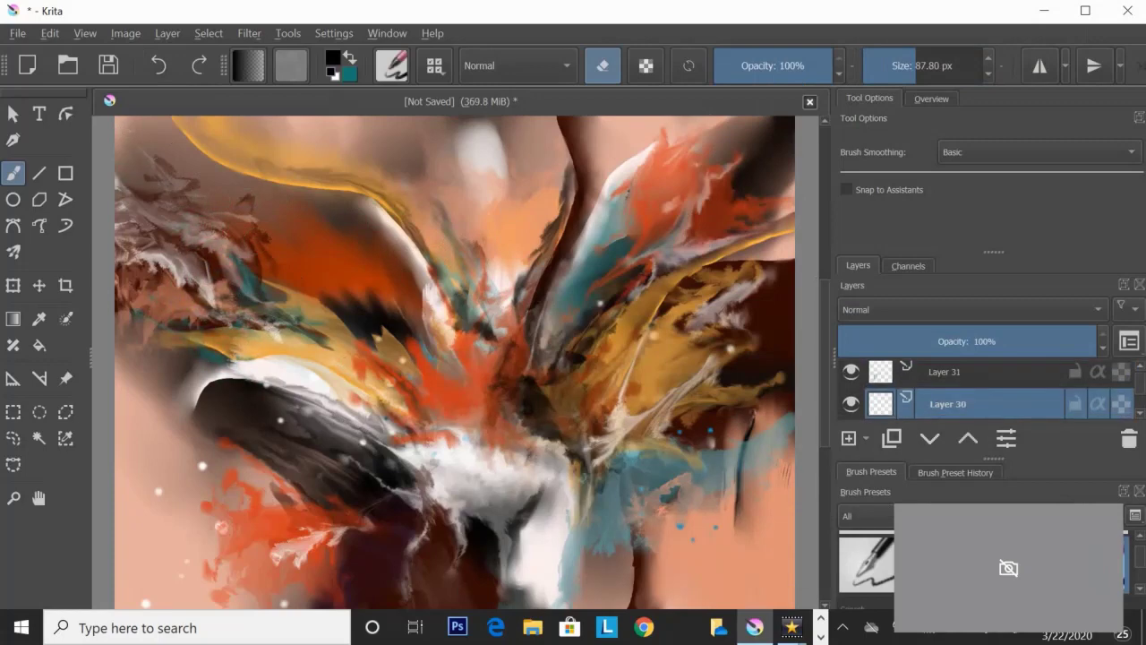
{"action": "mouse_move", "coordinate": [138, 183]}
{"action": "left_mouse_down"}
{"action": "mouse_move", "coordinate": [212, 266]}
{"action": "mouse_move", "coordinate": [305, 270]}
{"action": "left_mouse_up"}
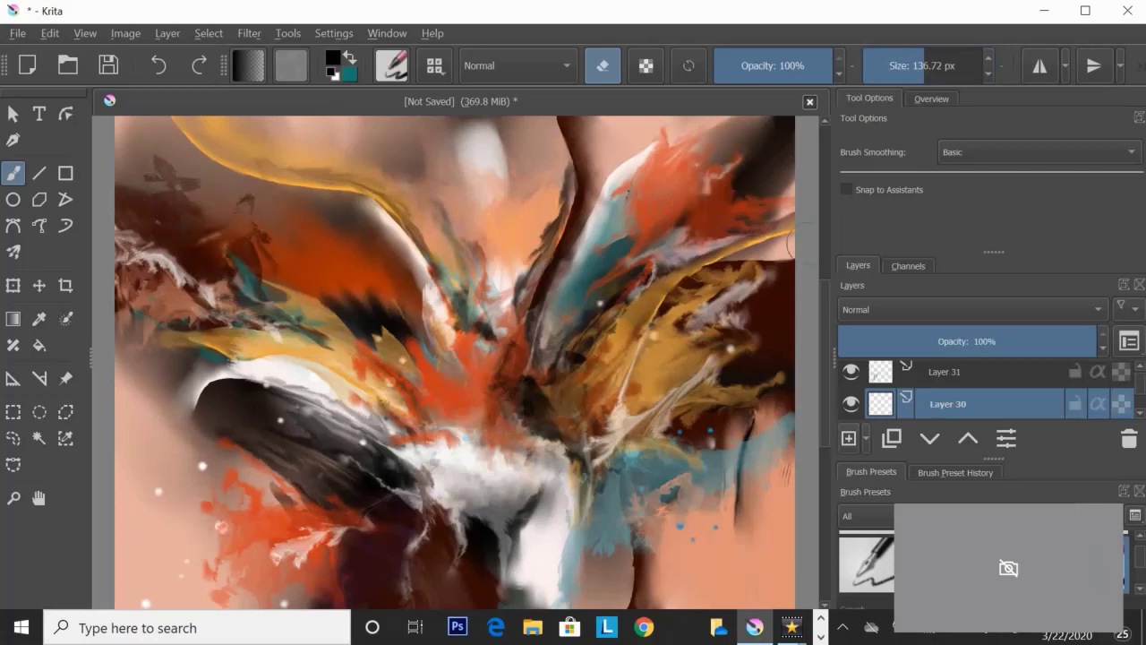
{"action": "scroll", "coordinate": [867, 560], "scroll_direction": "down", "scroll_amount": 2}
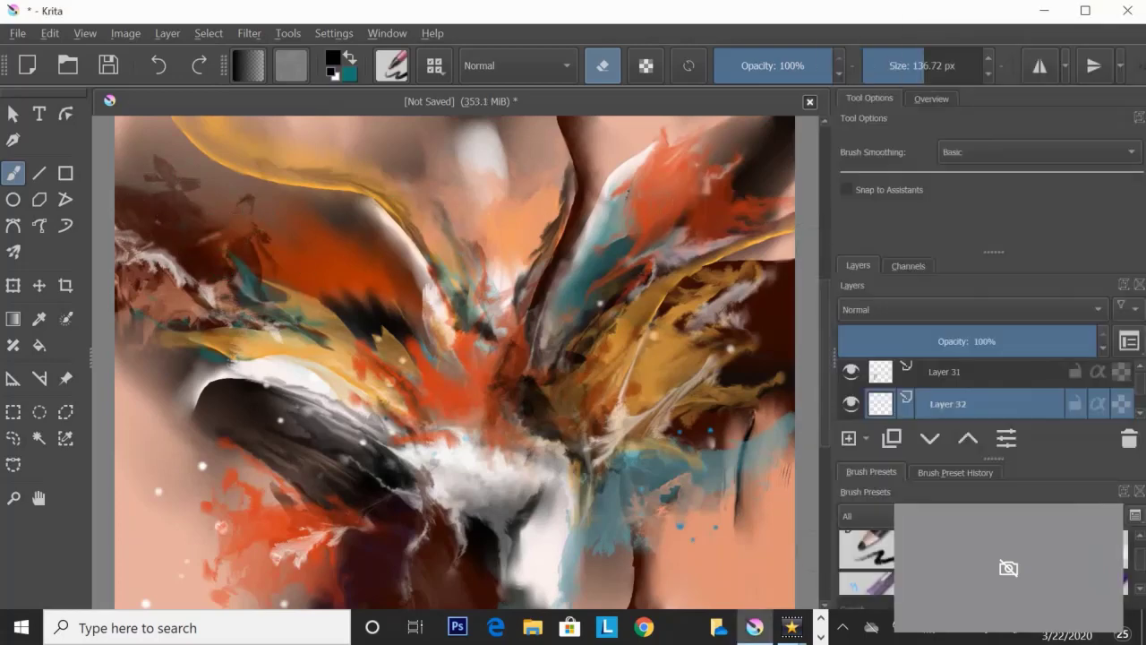
{"action": "scroll", "coordinate": [867, 563], "scroll_direction": "down", "scroll_amount": 2}
{"action": "scroll", "coordinate": [867, 562], "scroll_direction": "down", "scroll_amount": 2}
{"action": "scroll", "coordinate": [867, 562], "scroll_direction": "down", "scroll_amount": 1}
{"action": "scroll", "coordinate": [867, 562], "scroll_direction": "down", "scroll_amount": 2}
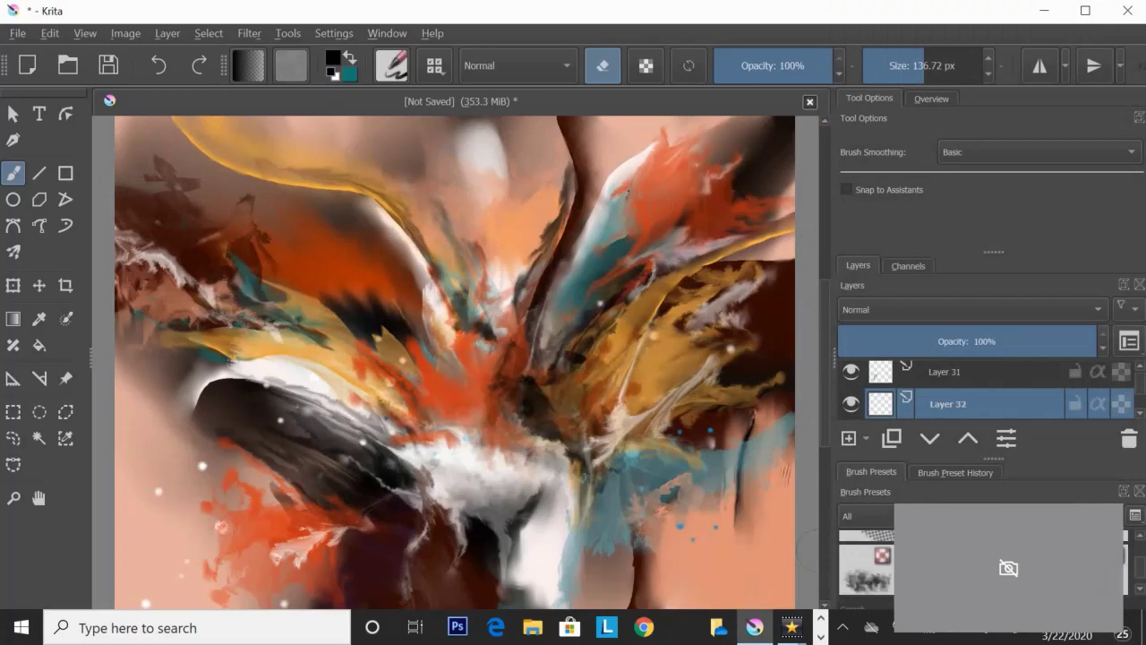
Step: Spatter black ink across the centre and top with a splatter brush, then shift it up and right
{"action": "left_click", "coordinate": [867, 560]}
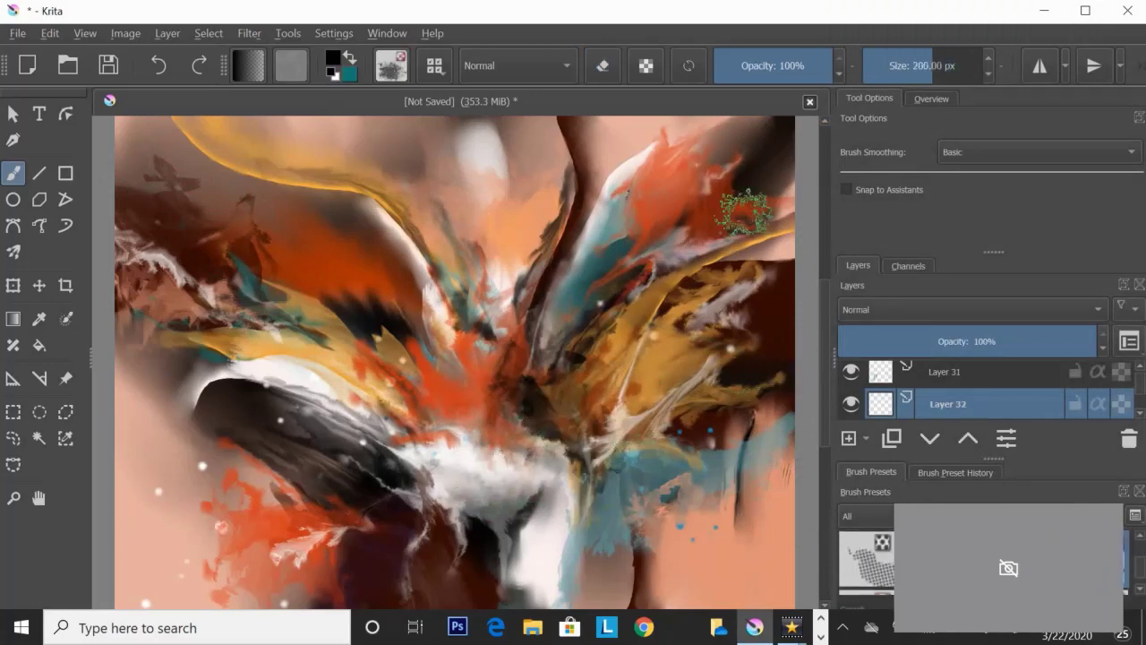
{"action": "left_click", "coordinate": [537, 421]}
{"action": "left_click", "coordinate": [573, 269]}
{"action": "key", "text": "t"}
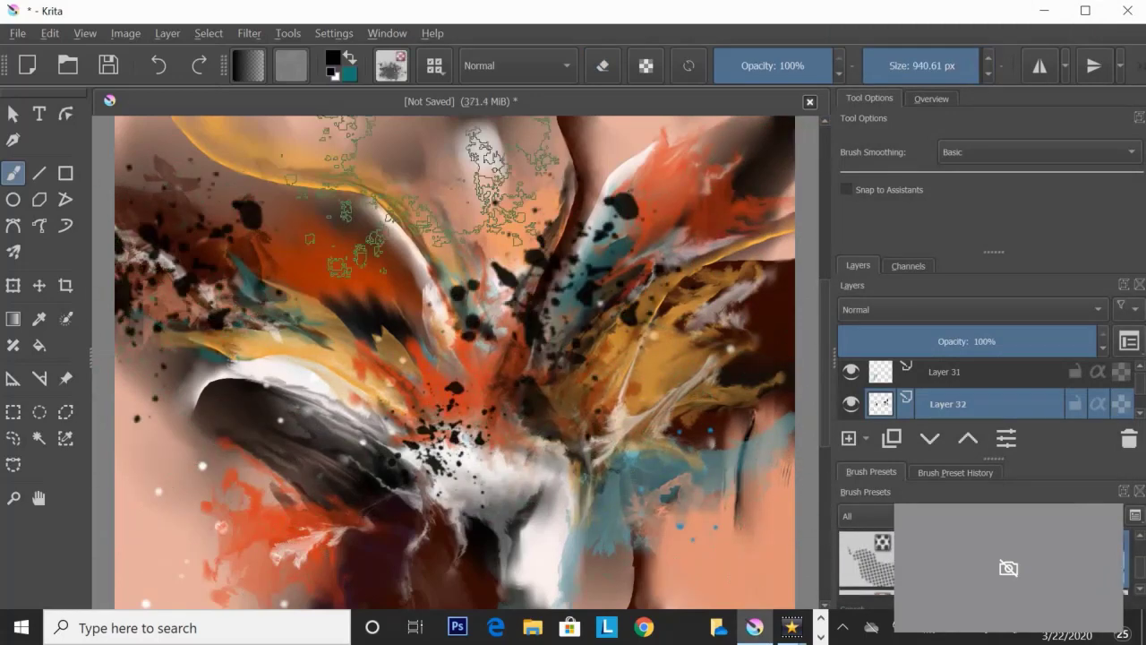
{"action": "left_click_drag", "start_coordinate": [430, 457], "coordinate": [537, 305]}
Step: Spatter more ink on the lower-left and lower-right, then erase some lower-left spots with a small pen
{"action": "key", "text": "b"}
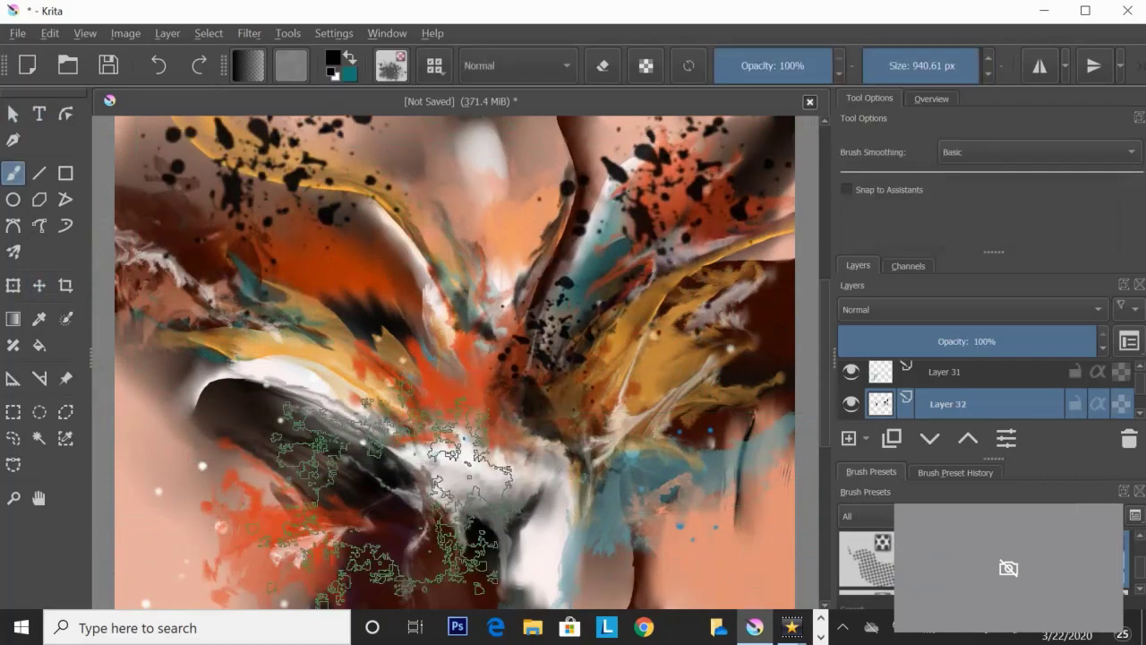
{"action": "left_click", "coordinate": [215, 529]}
{"action": "left_click", "coordinate": [730, 511]}
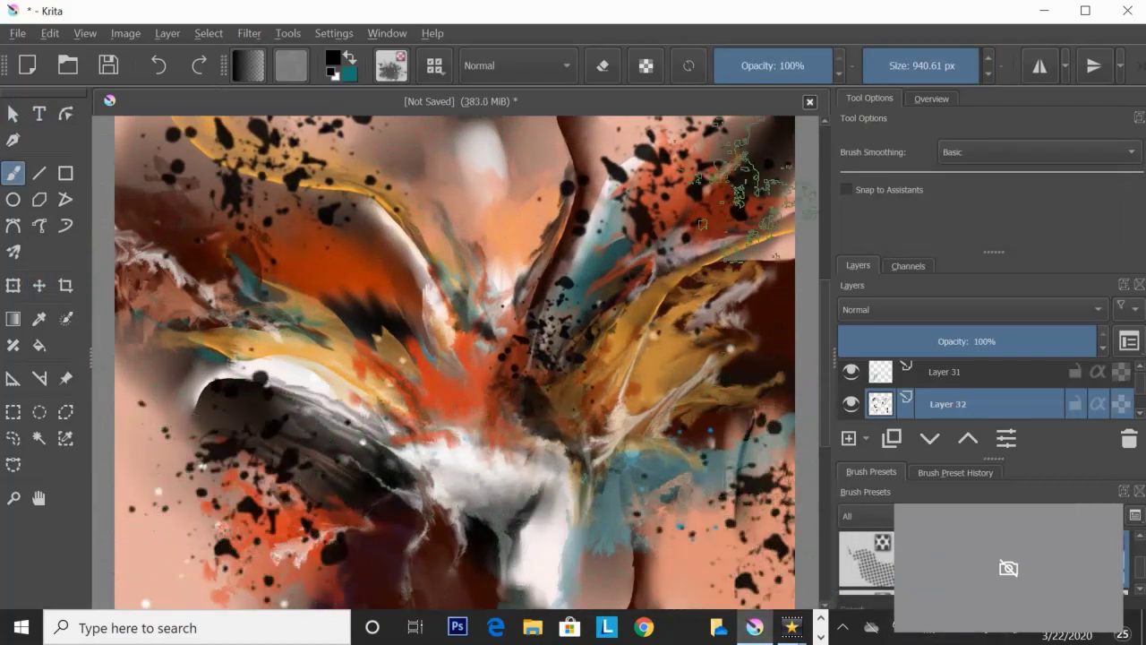
{"action": "scroll", "coordinate": [867, 562], "scroll_direction": "down", "scroll_amount": 3}
{"action": "left_click", "coordinate": [867, 563]}
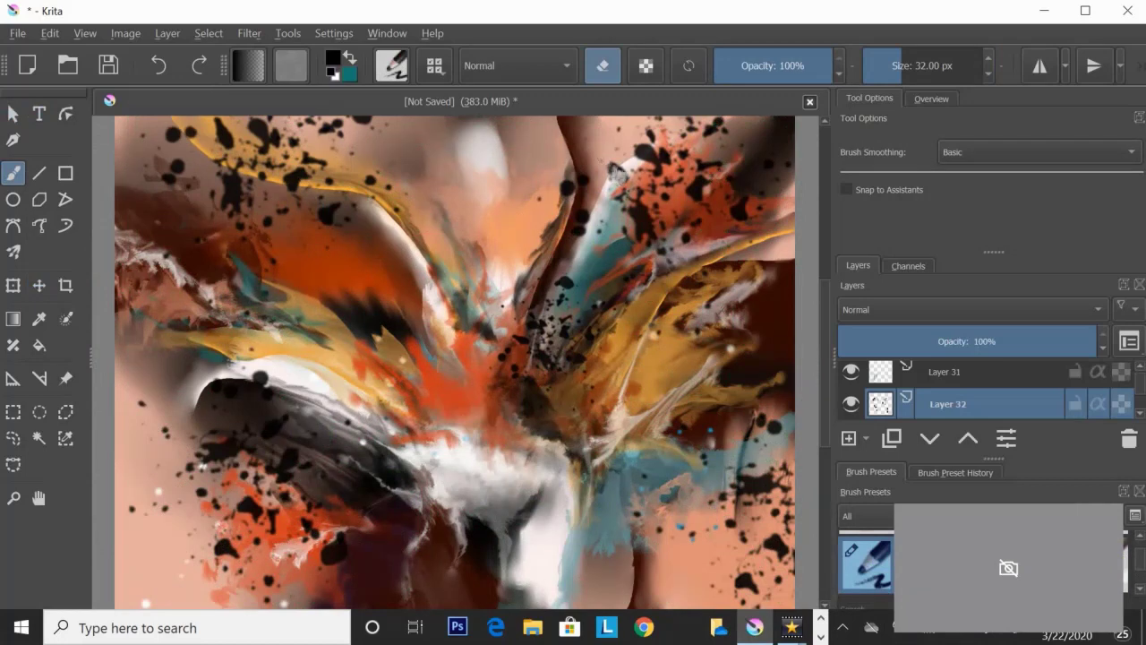
{"action": "mouse_move", "coordinate": [280, 417]}
{"action": "left_mouse_down"}
{"action": "mouse_move", "coordinate": [224, 448]}
{"action": "mouse_move", "coordinate": [255, 433]}
{"action": "left_mouse_up"}
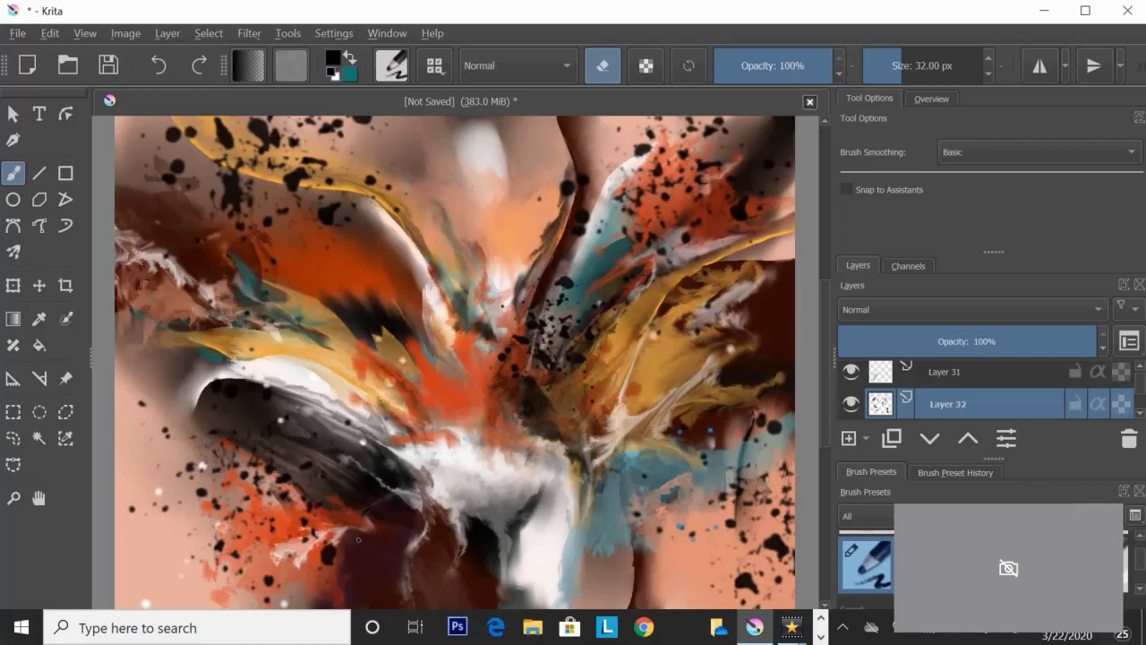
Step: Add empty Layer 33 and set a fine-tipped drawing brush
{"action": "left_click", "coordinate": [848, 438]}
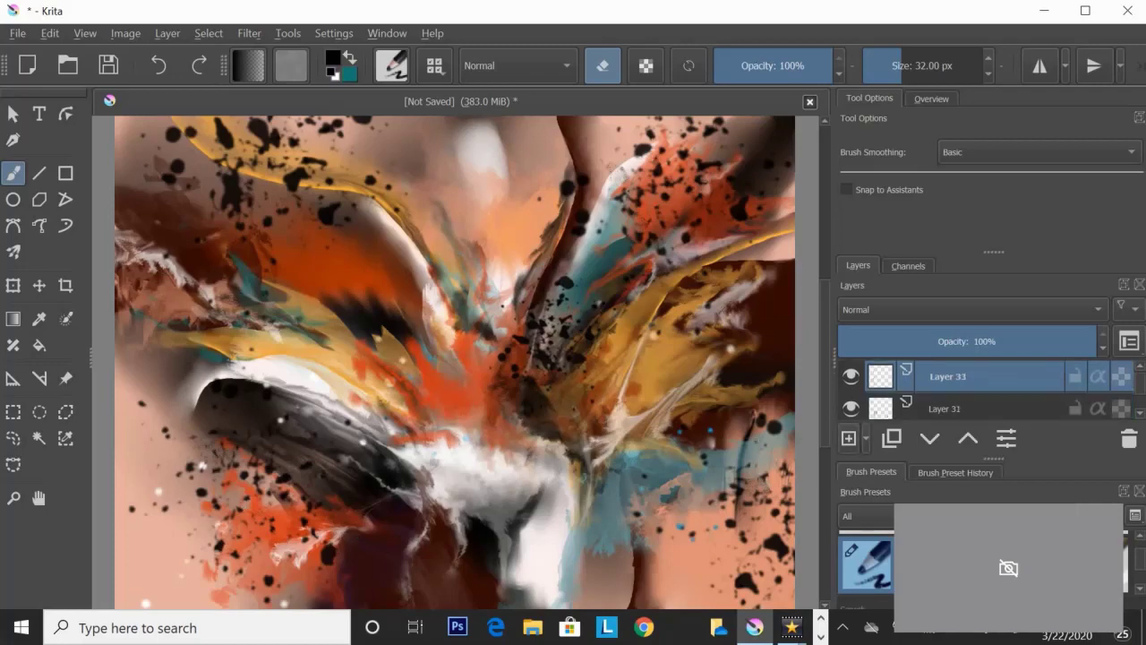
{"action": "key", "text": "bracketleft"}
{"action": "key", "text": "bracketleft"}
{"action": "key", "text": "bracketleft"}
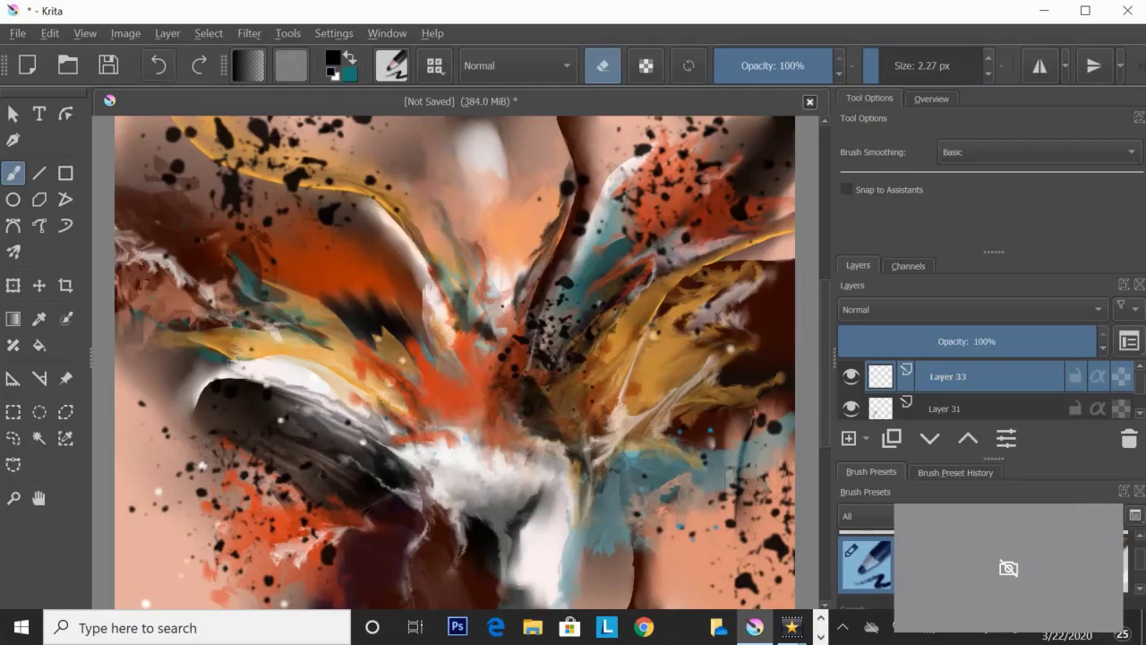
{"action": "key", "text": "e"}
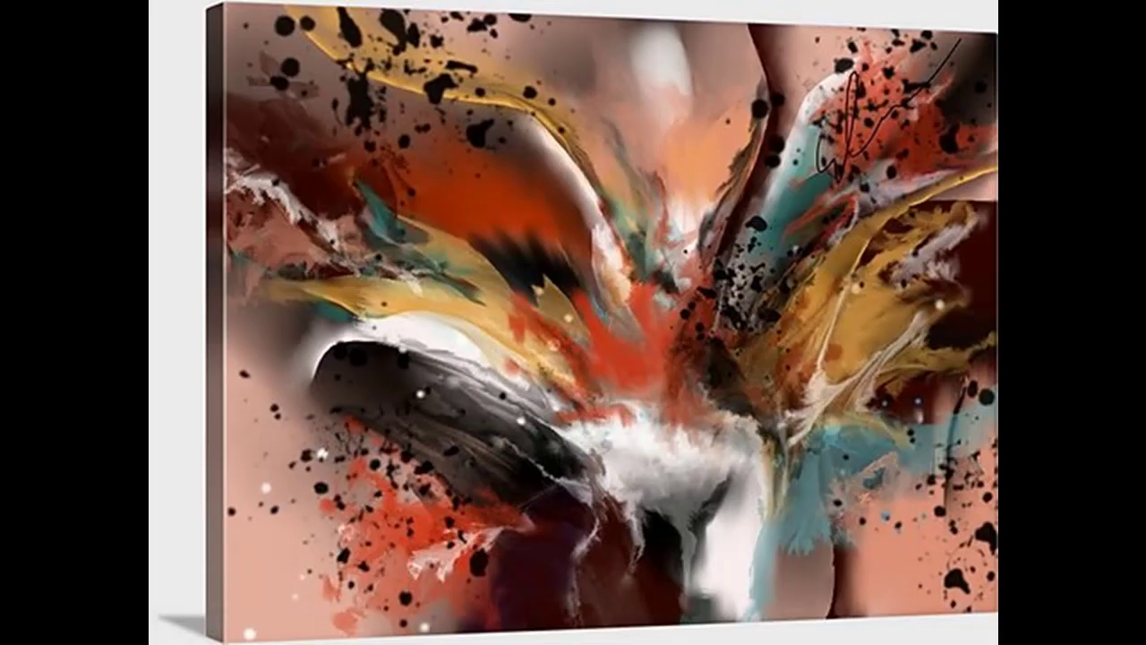